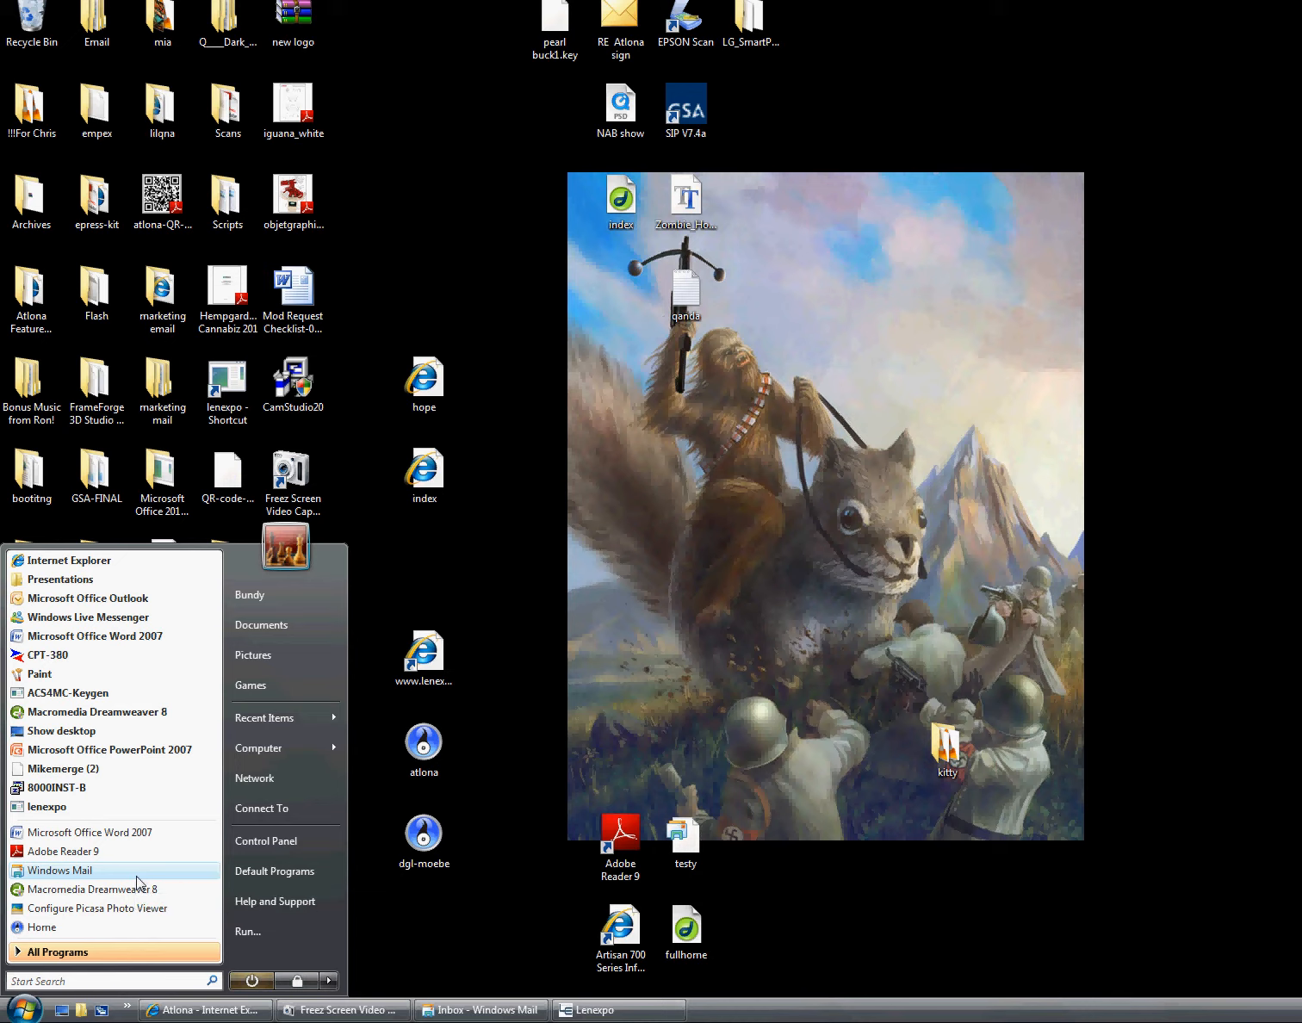
Launch Windows Mail from the Start menu and open a blank New Message window
click(137, 871)
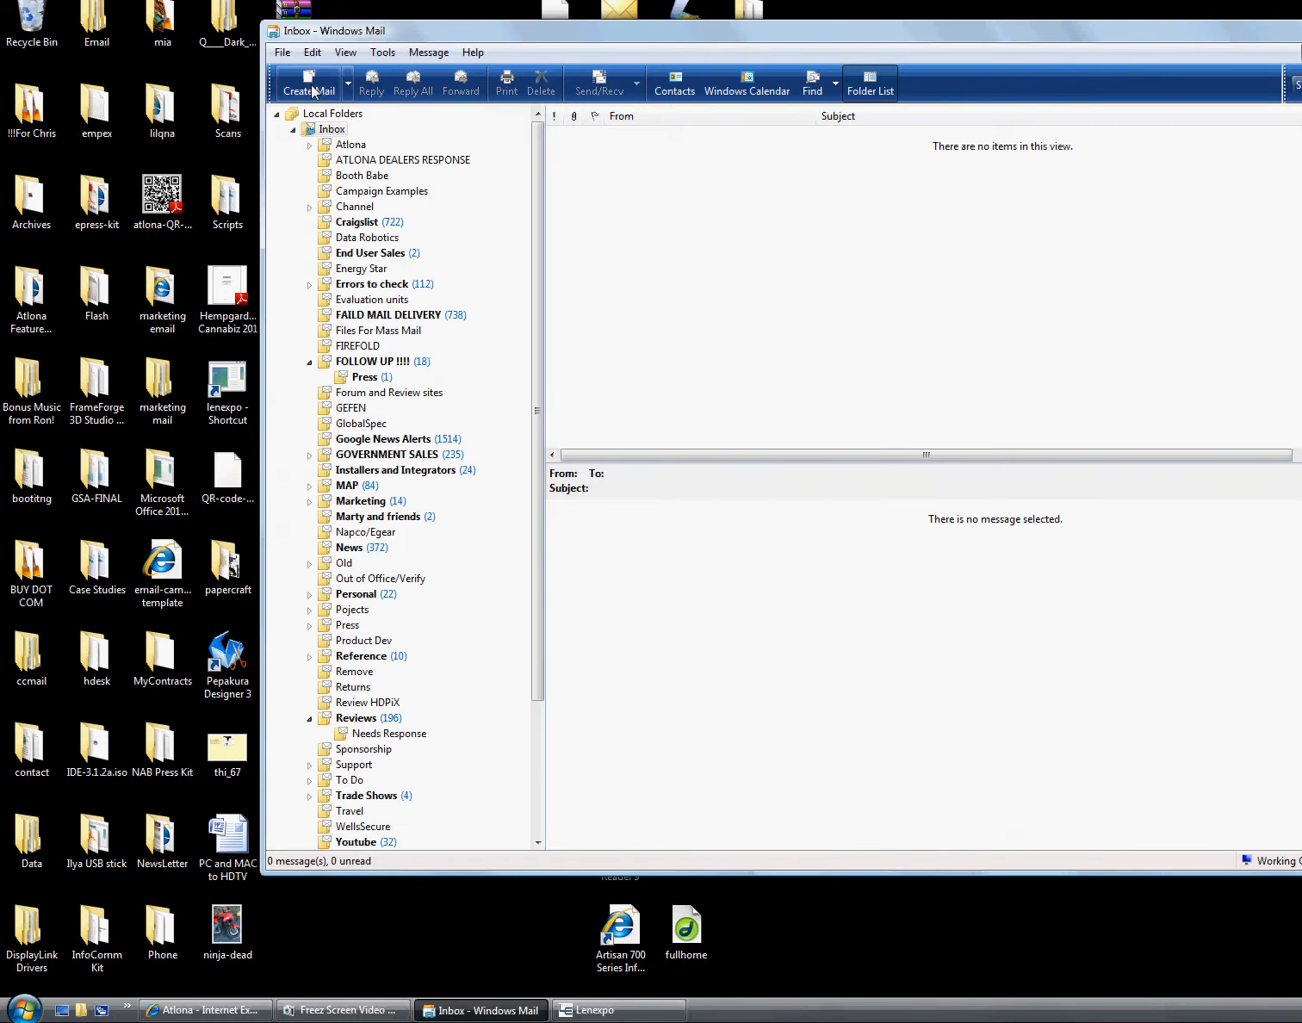
click(312, 91)
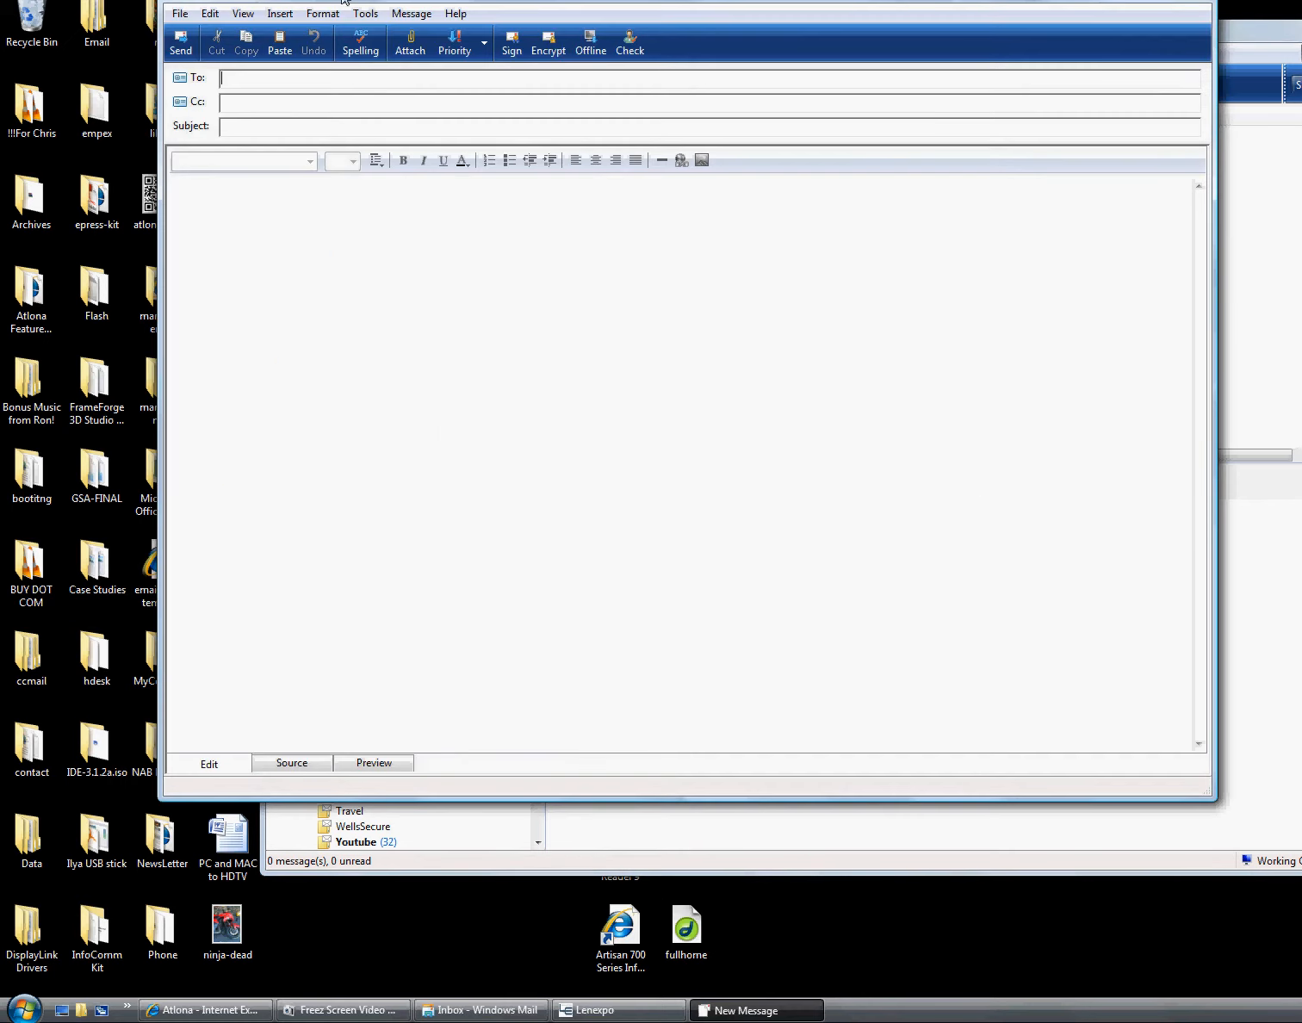
Turn off View > Source Edit and type the 'Hello _____' greeting with a sales line
click(243, 14)
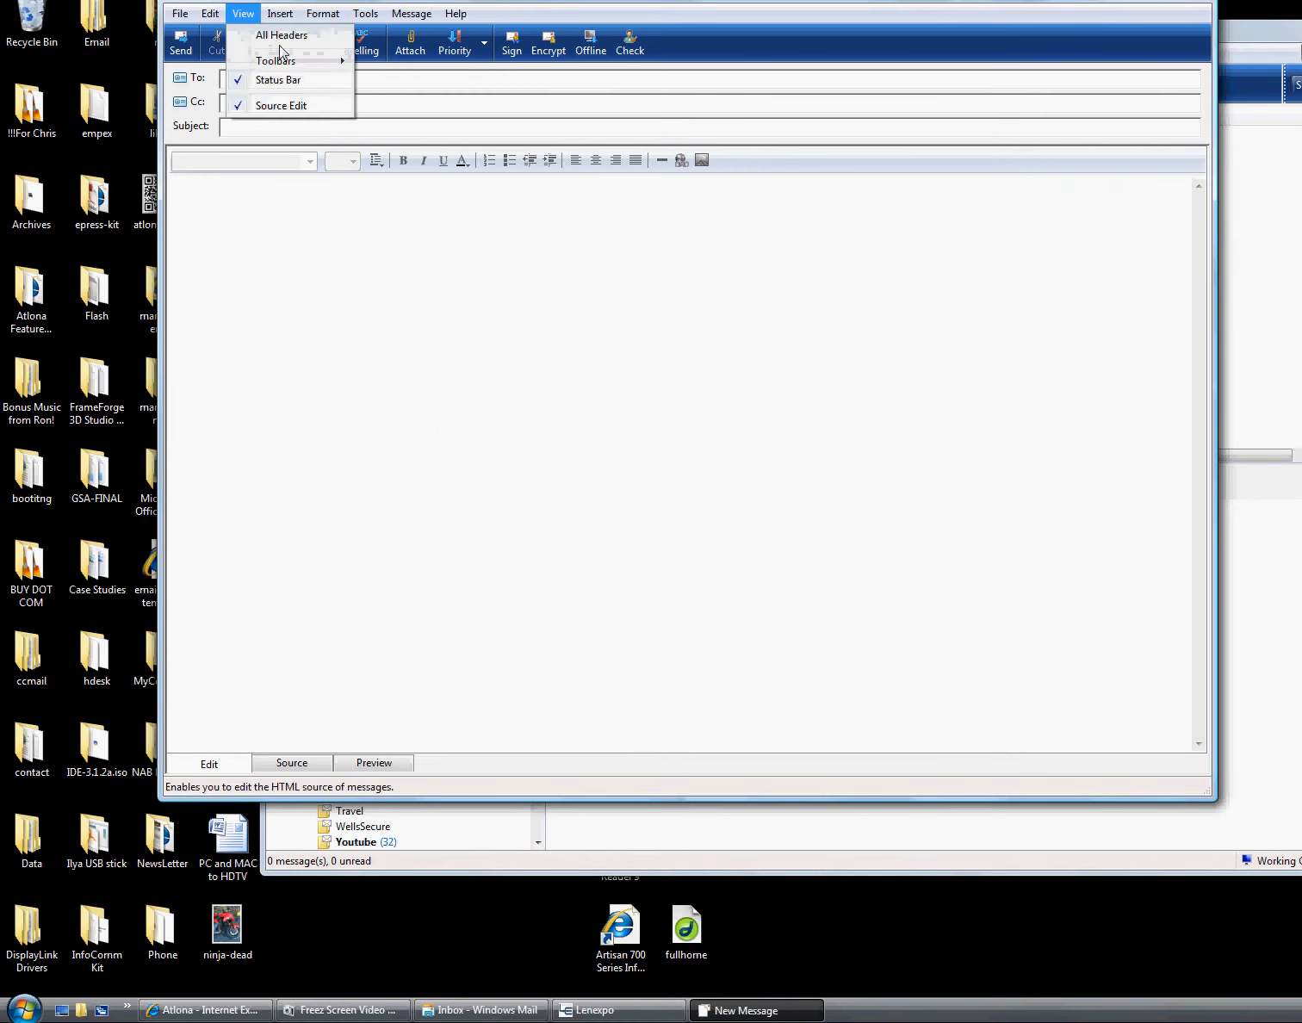
click(278, 106)
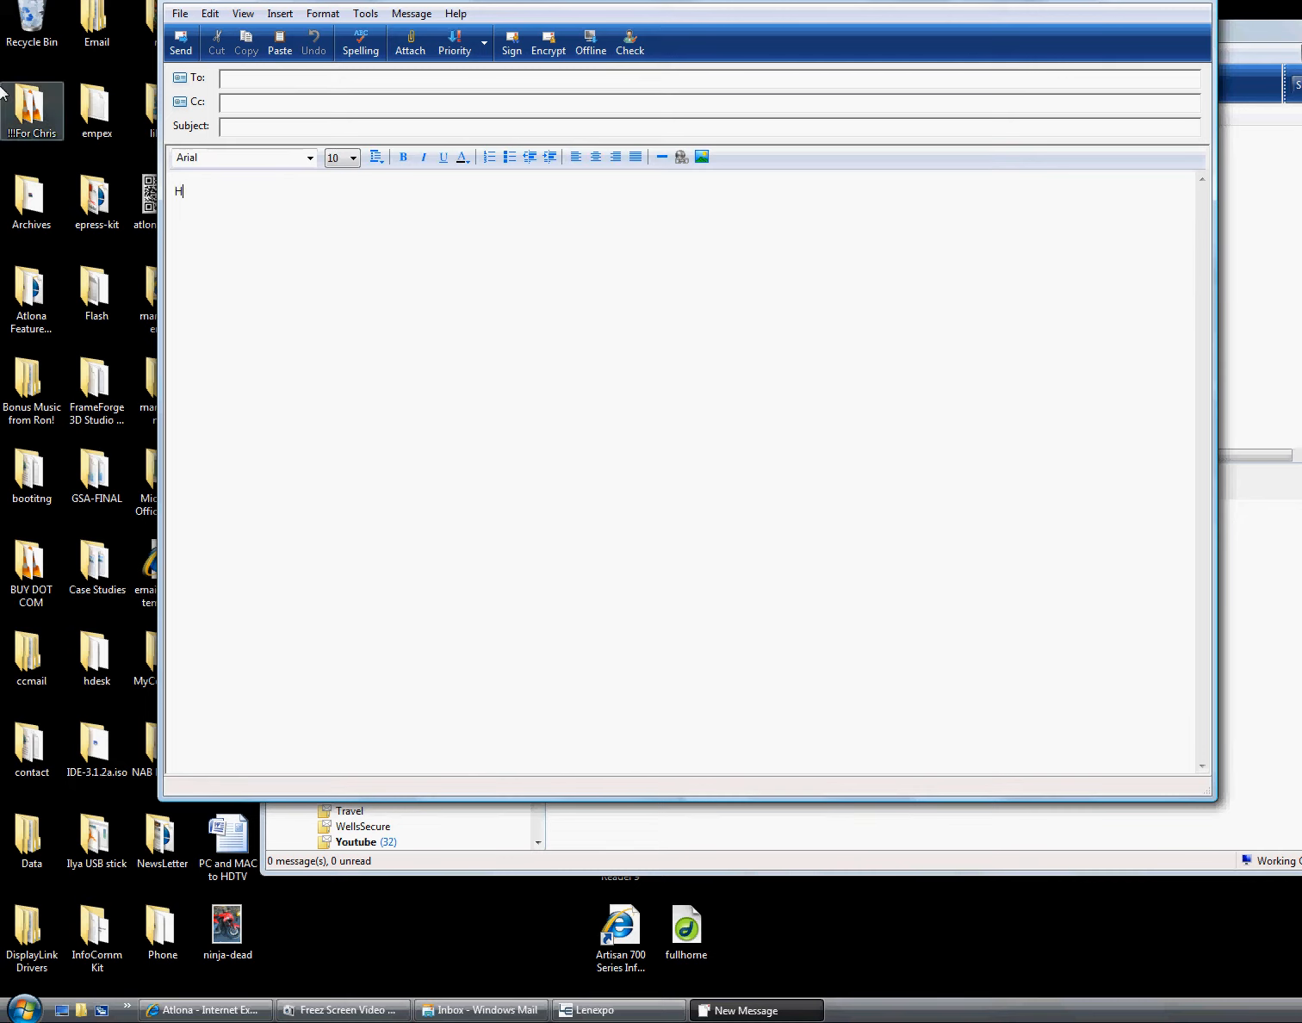
text(Hello)
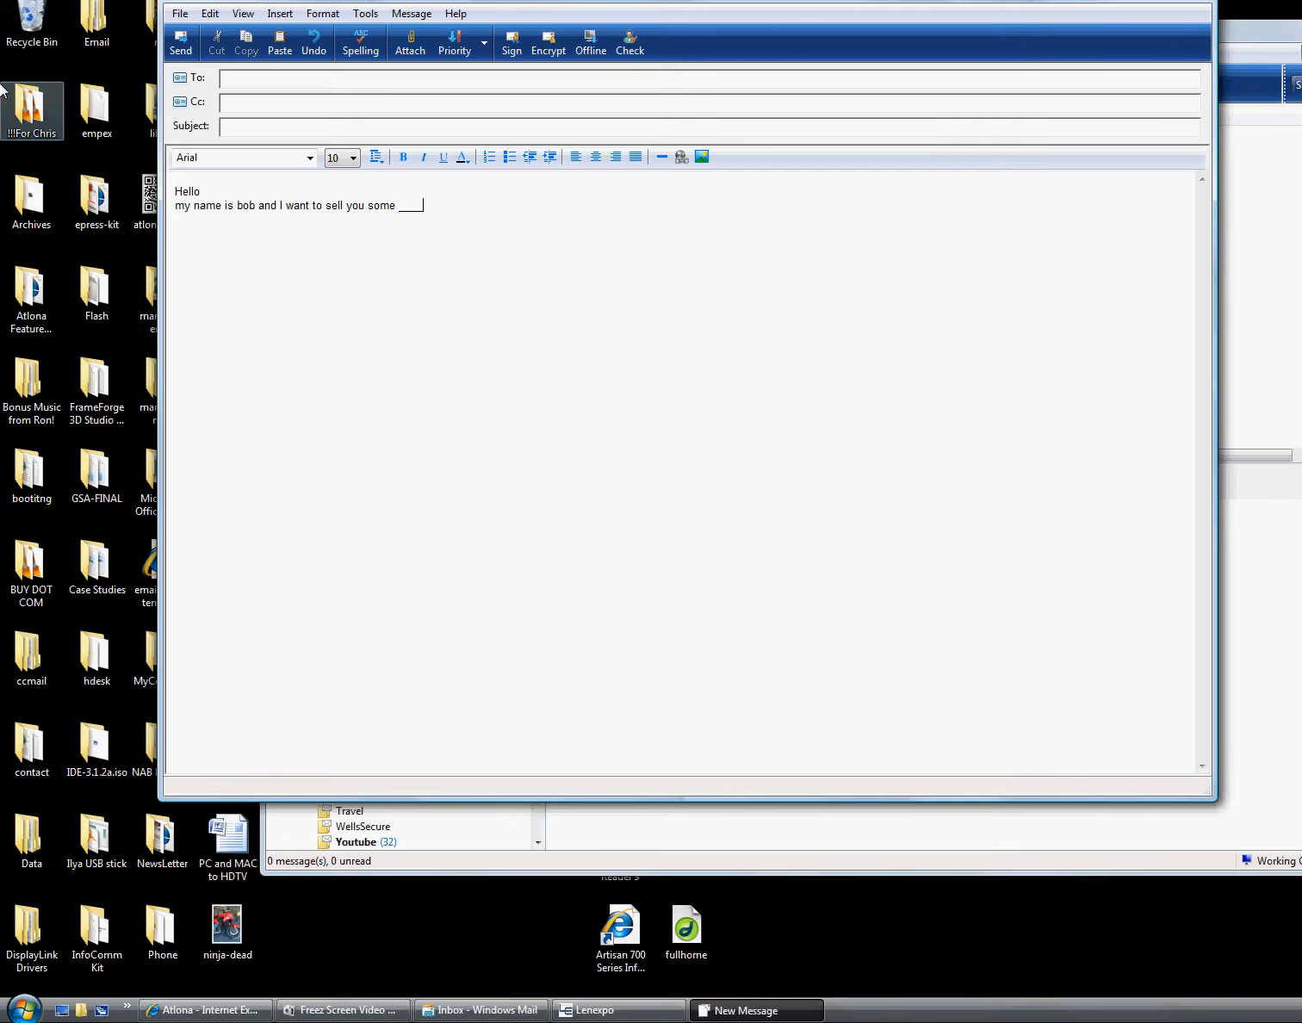
text(_____)
key(Return)
key(Return)
key(Return)
key(Return)
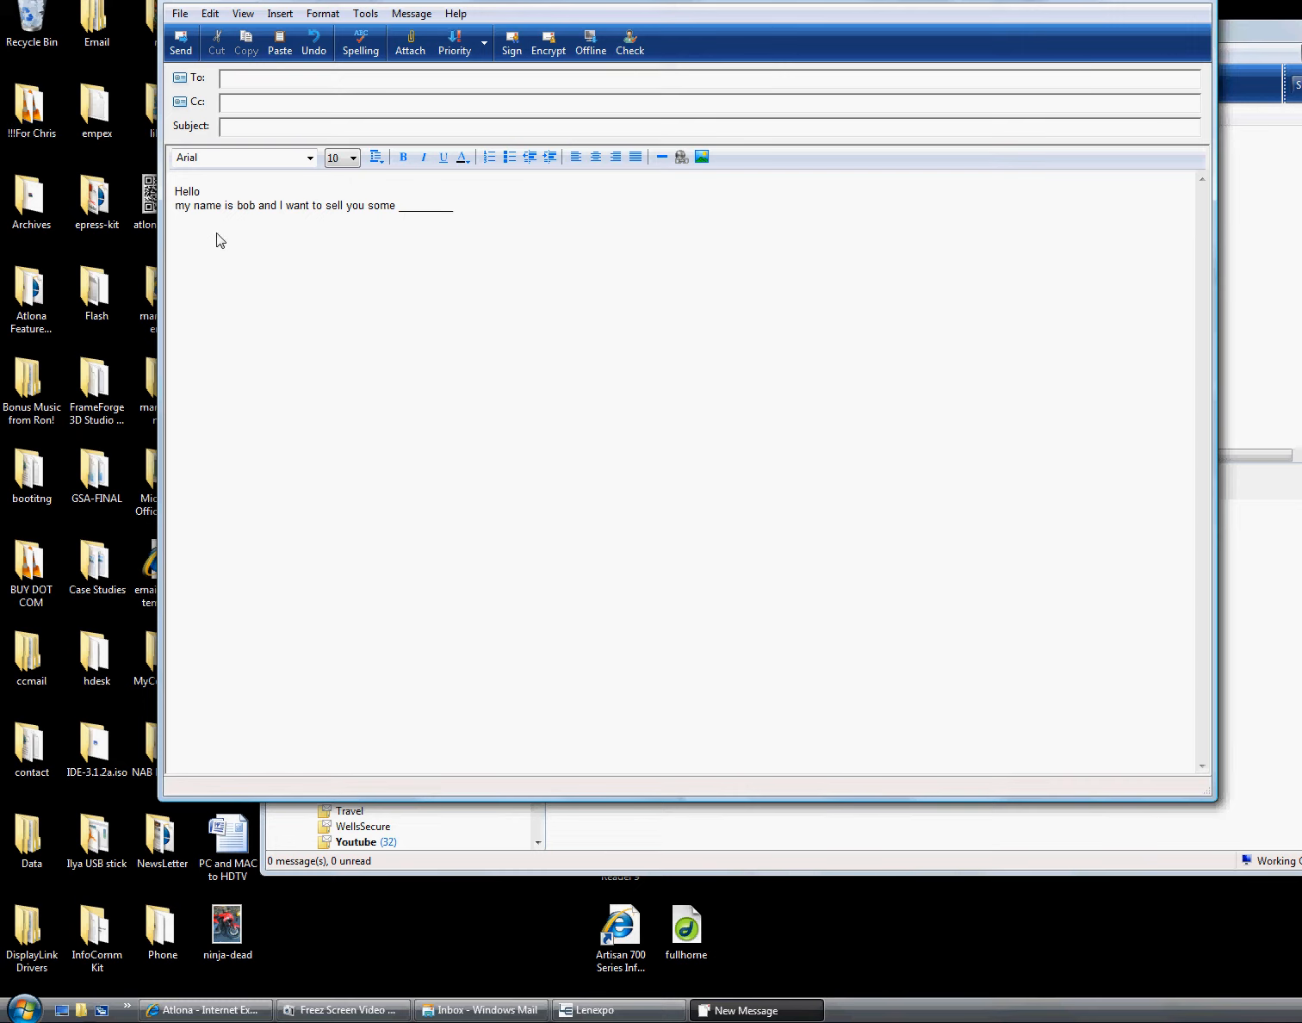
Mark the spot below the text for a picture and start Insert Picture, with the Atlona site ready
click(182, 247)
click(175, 1008)
click(722, 154)
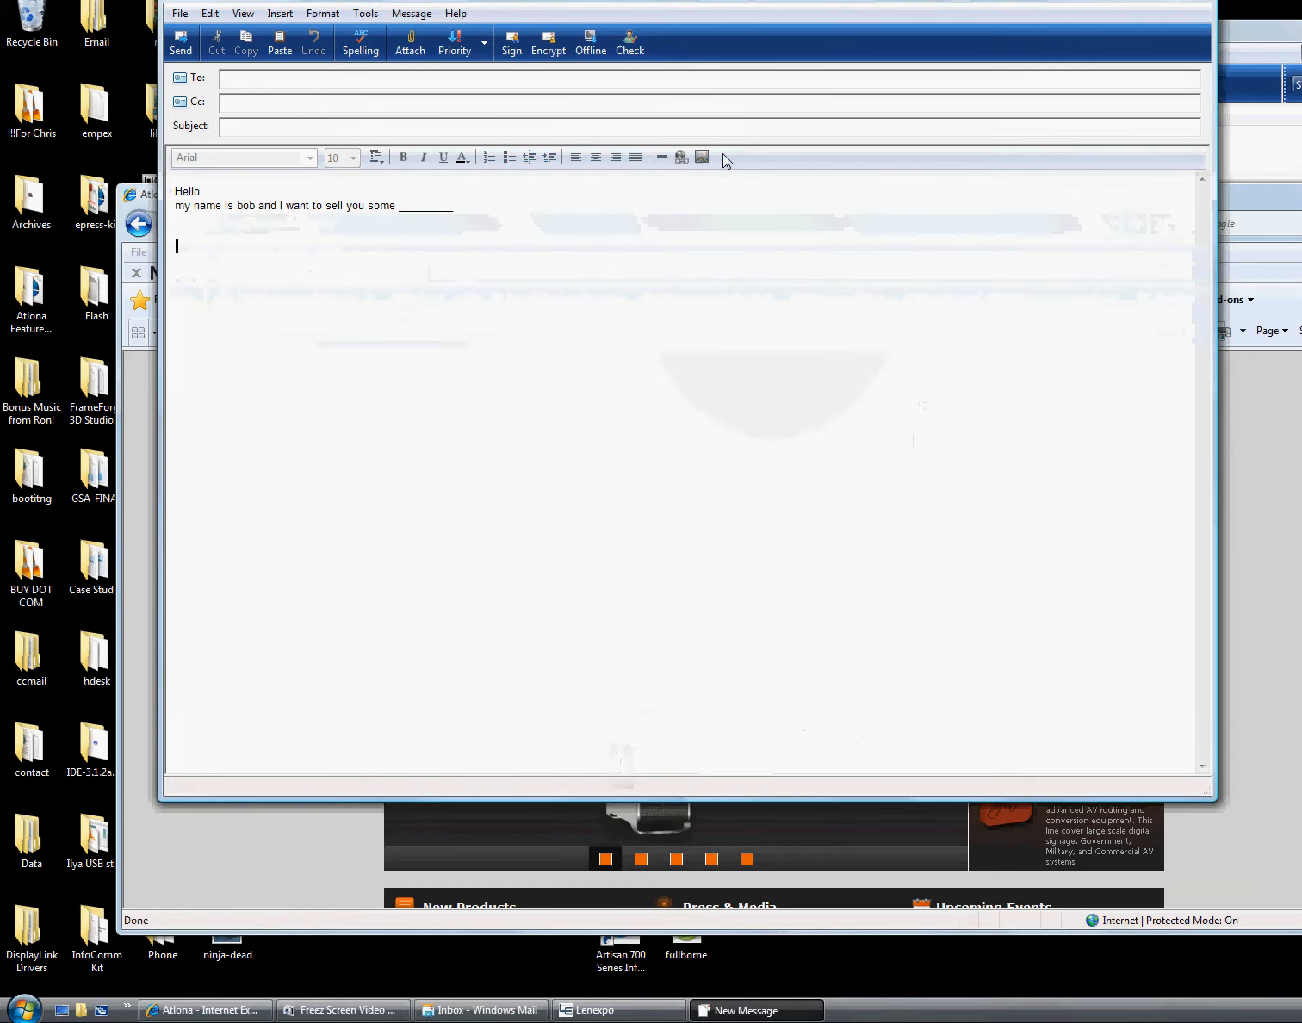
click(702, 158)
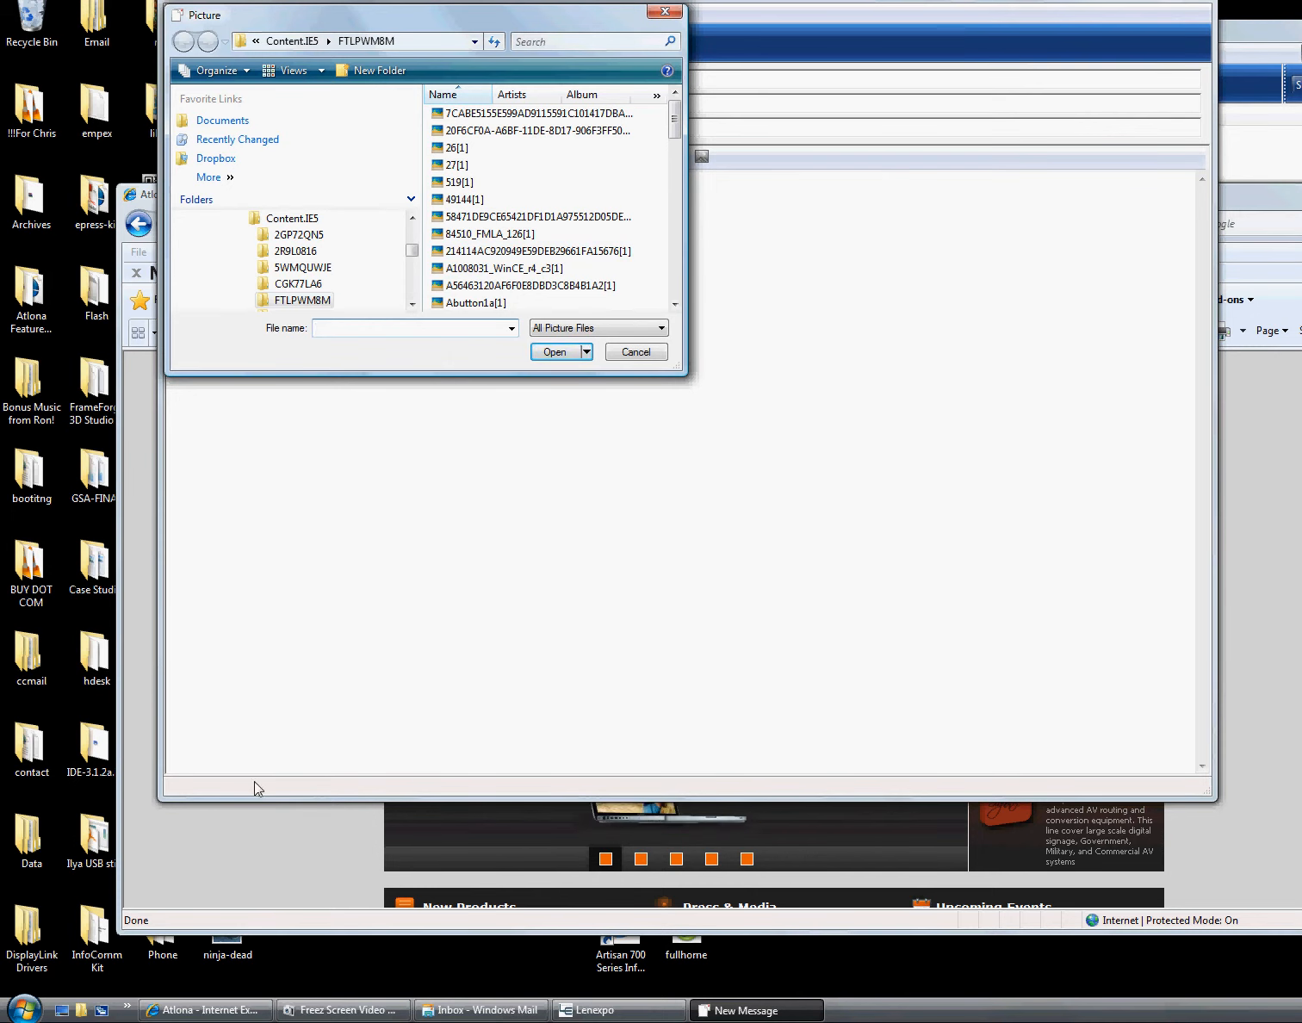
click(255, 841)
Copy the Atlona logo's image URL from its Properties in Internet Explorer
right_click(572, 422)
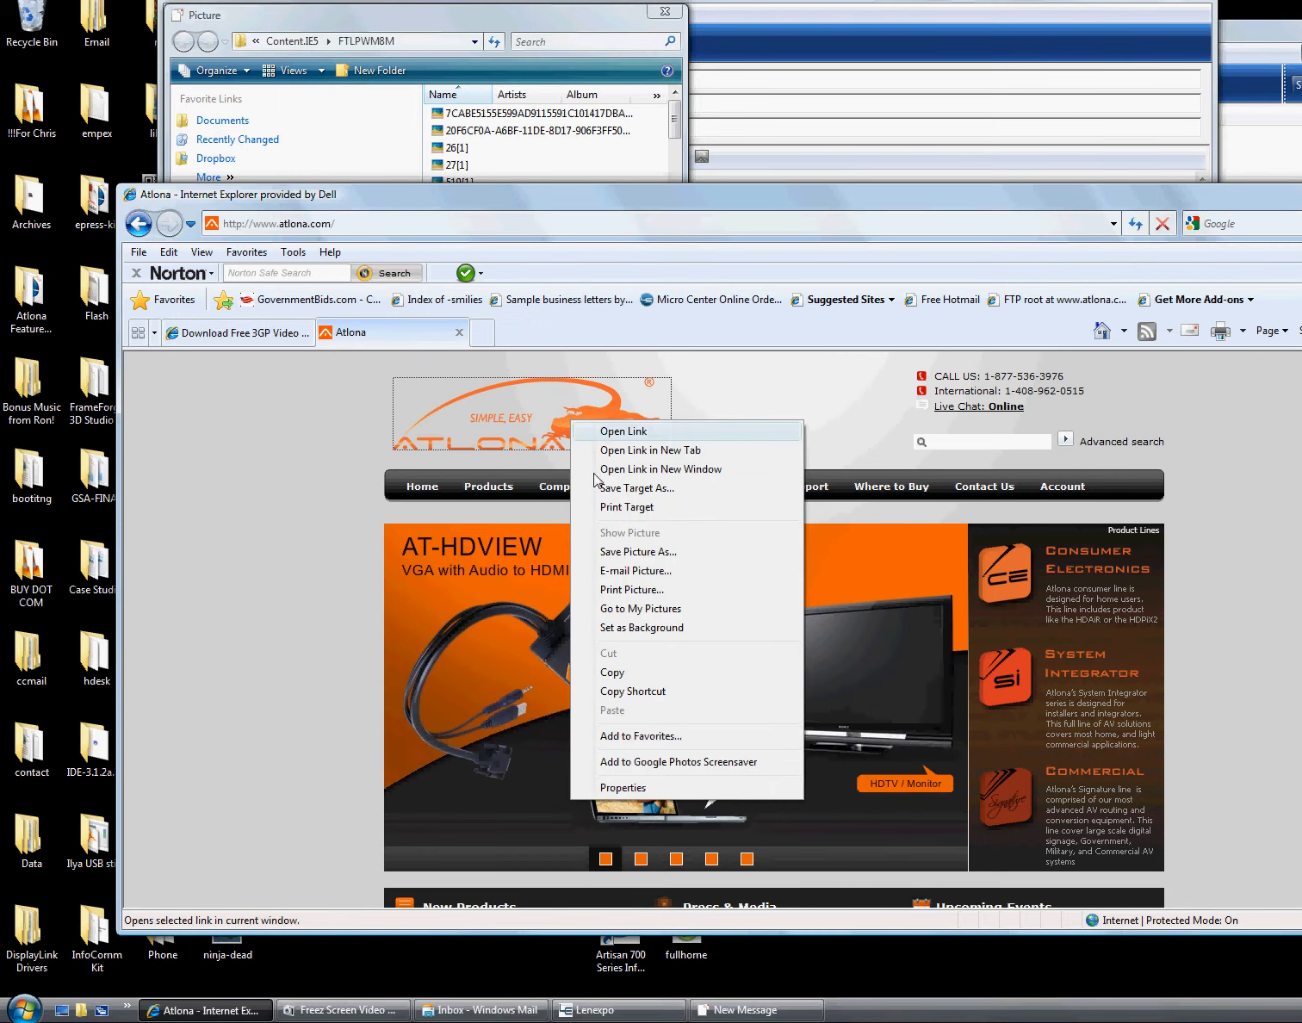
click(620, 786)
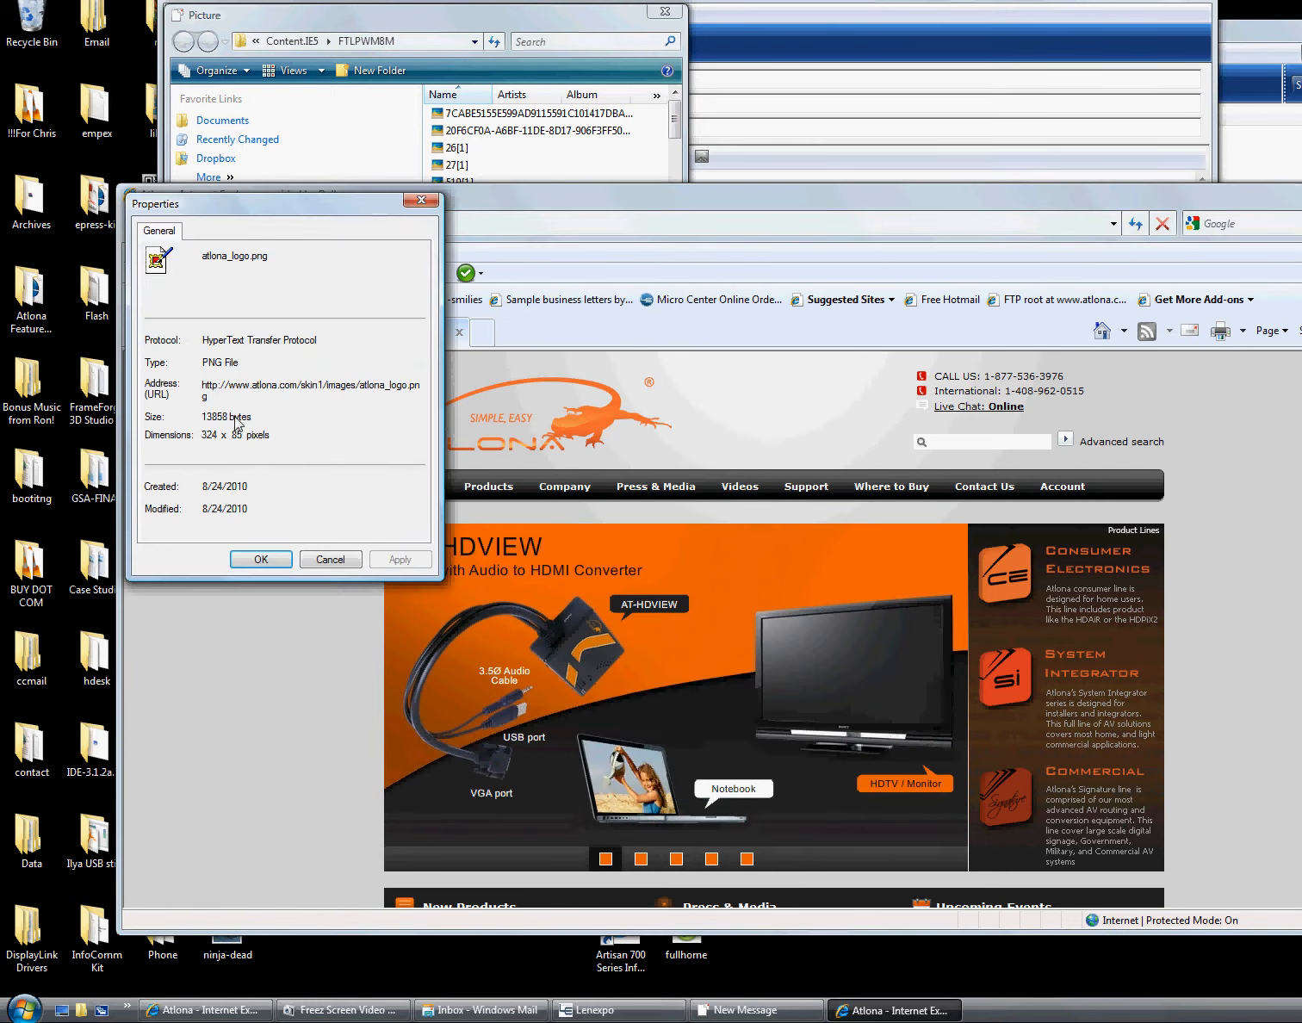
double_click(201, 392)
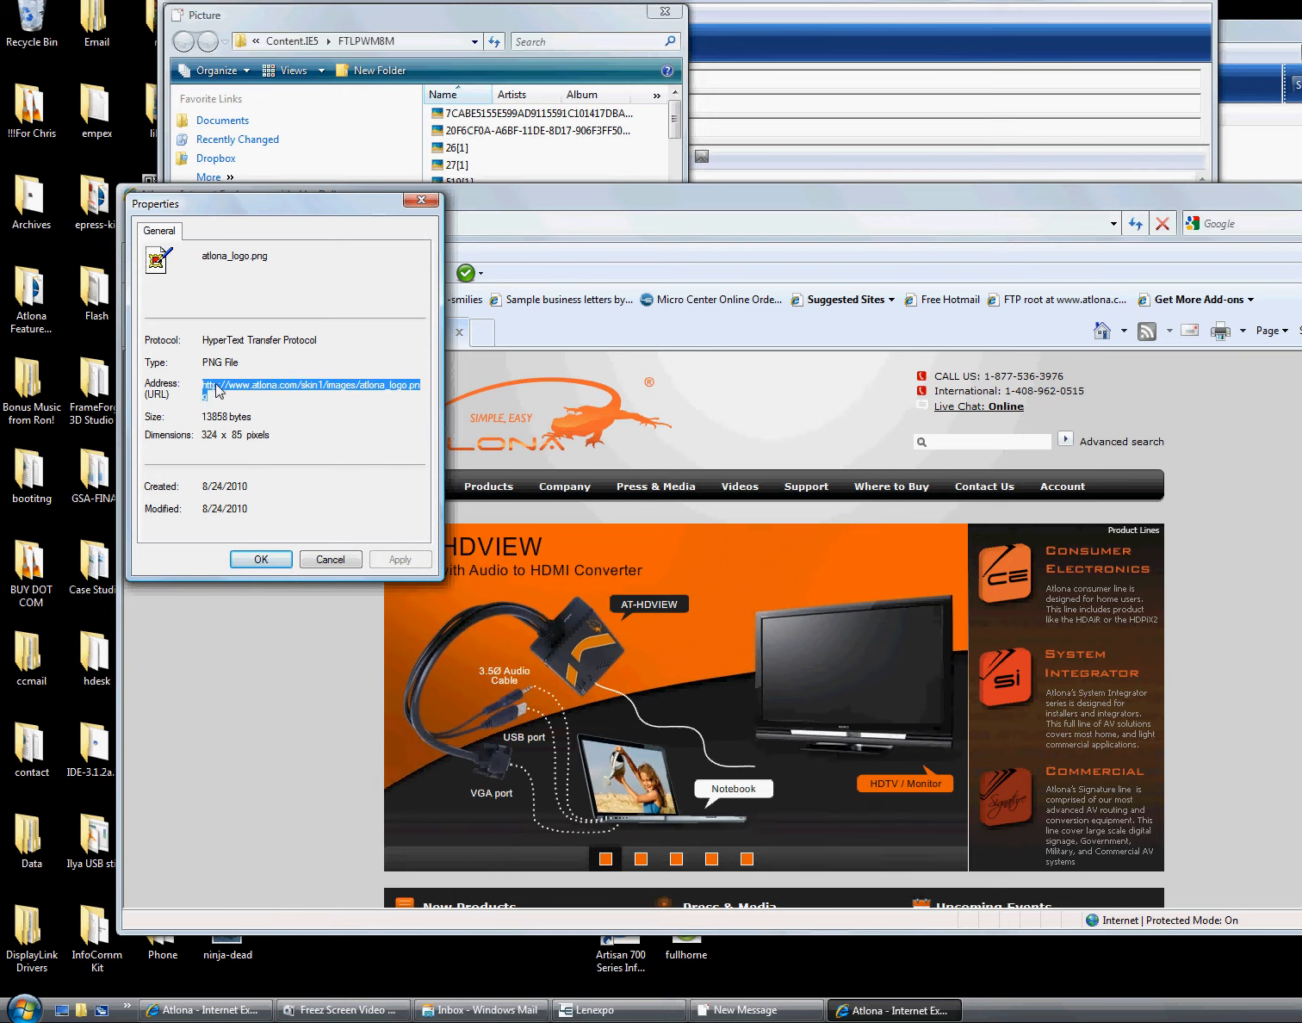
right_click(217, 389)
click(259, 442)
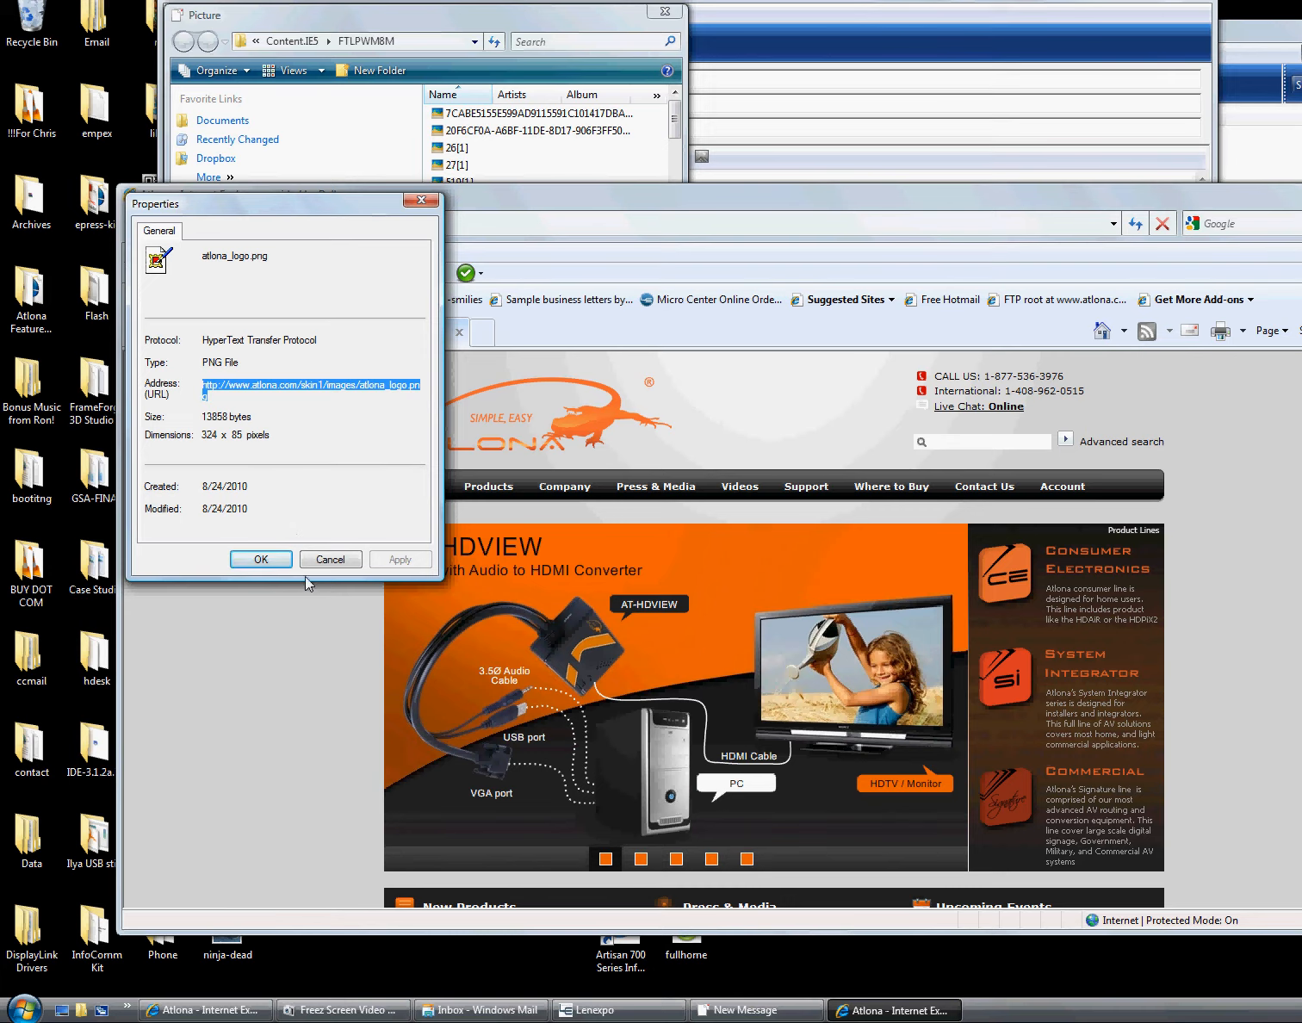
click(274, 563)
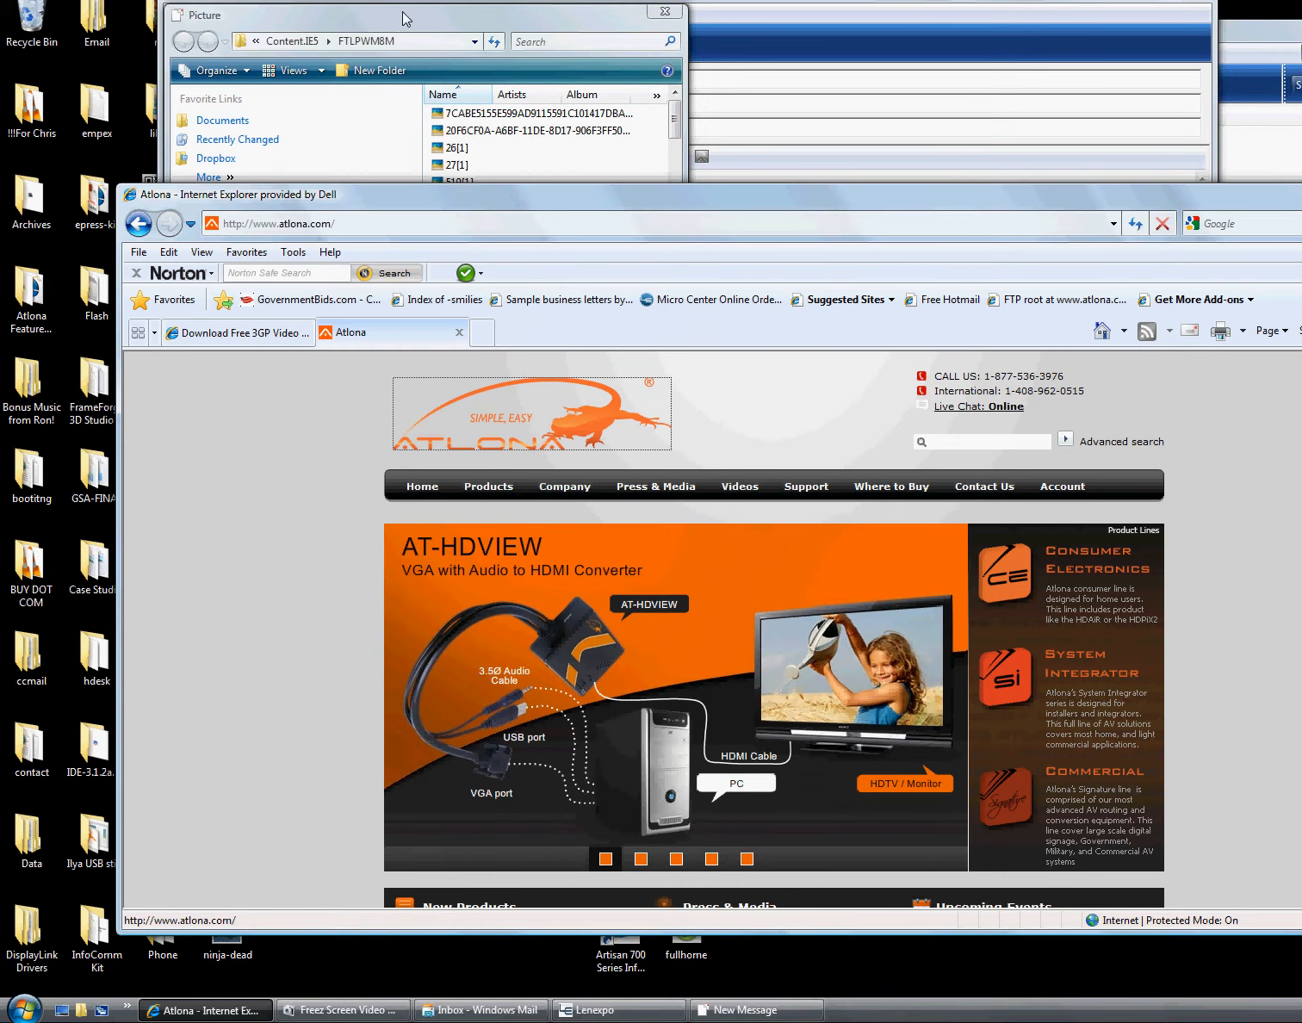
Paste the logo URL into the Picture dialog's File name box
click(400, 39)
click(392, 328)
key(ctrl+v)
key(Return)
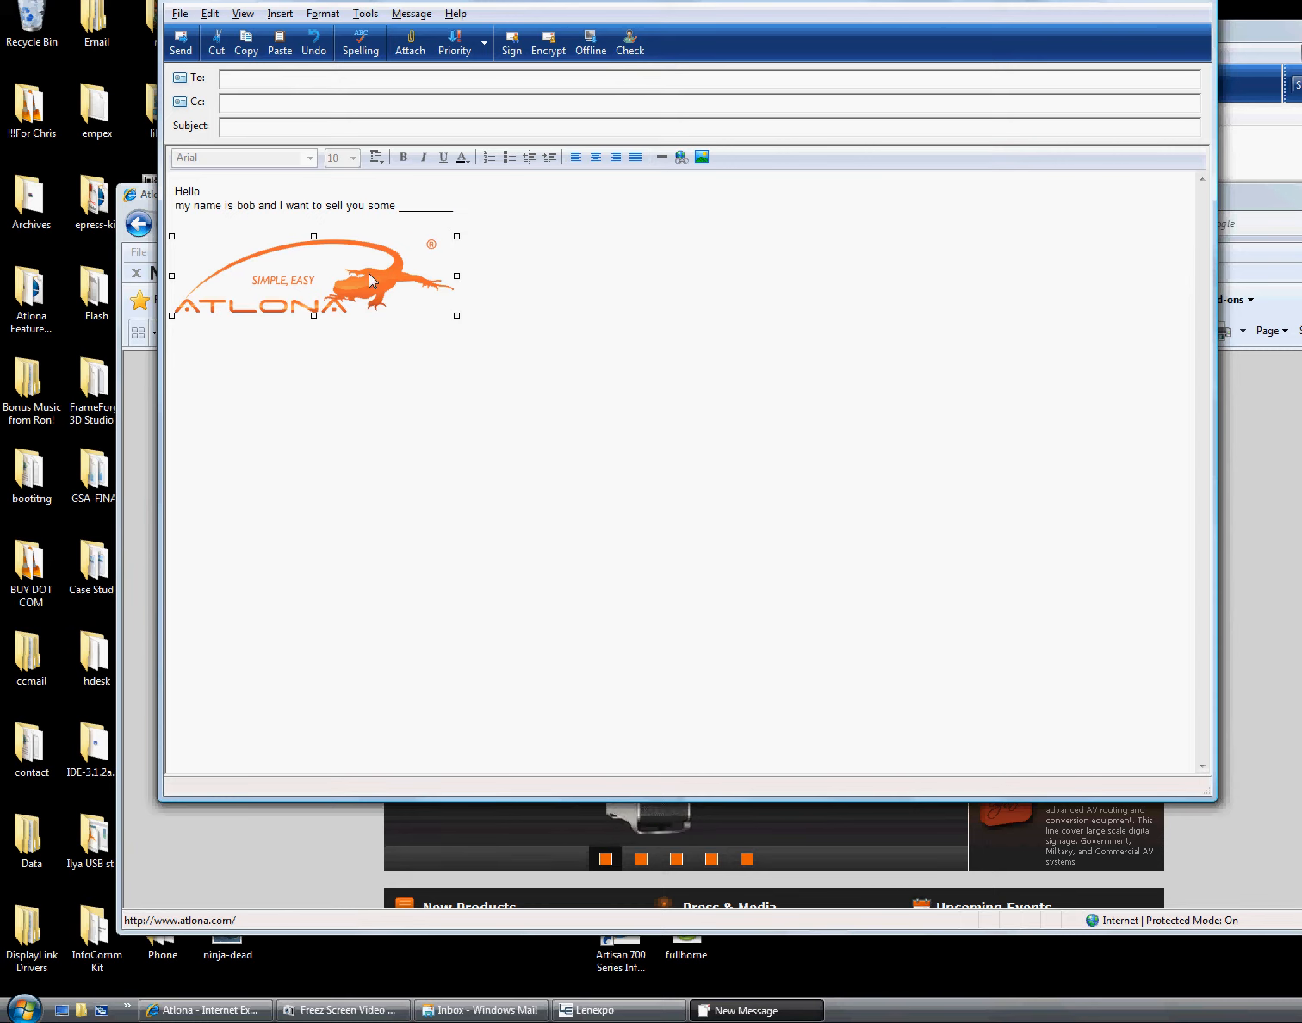
Place the caret below the inserted Atlona logo, then bring up the Start menu
click(298, 365)
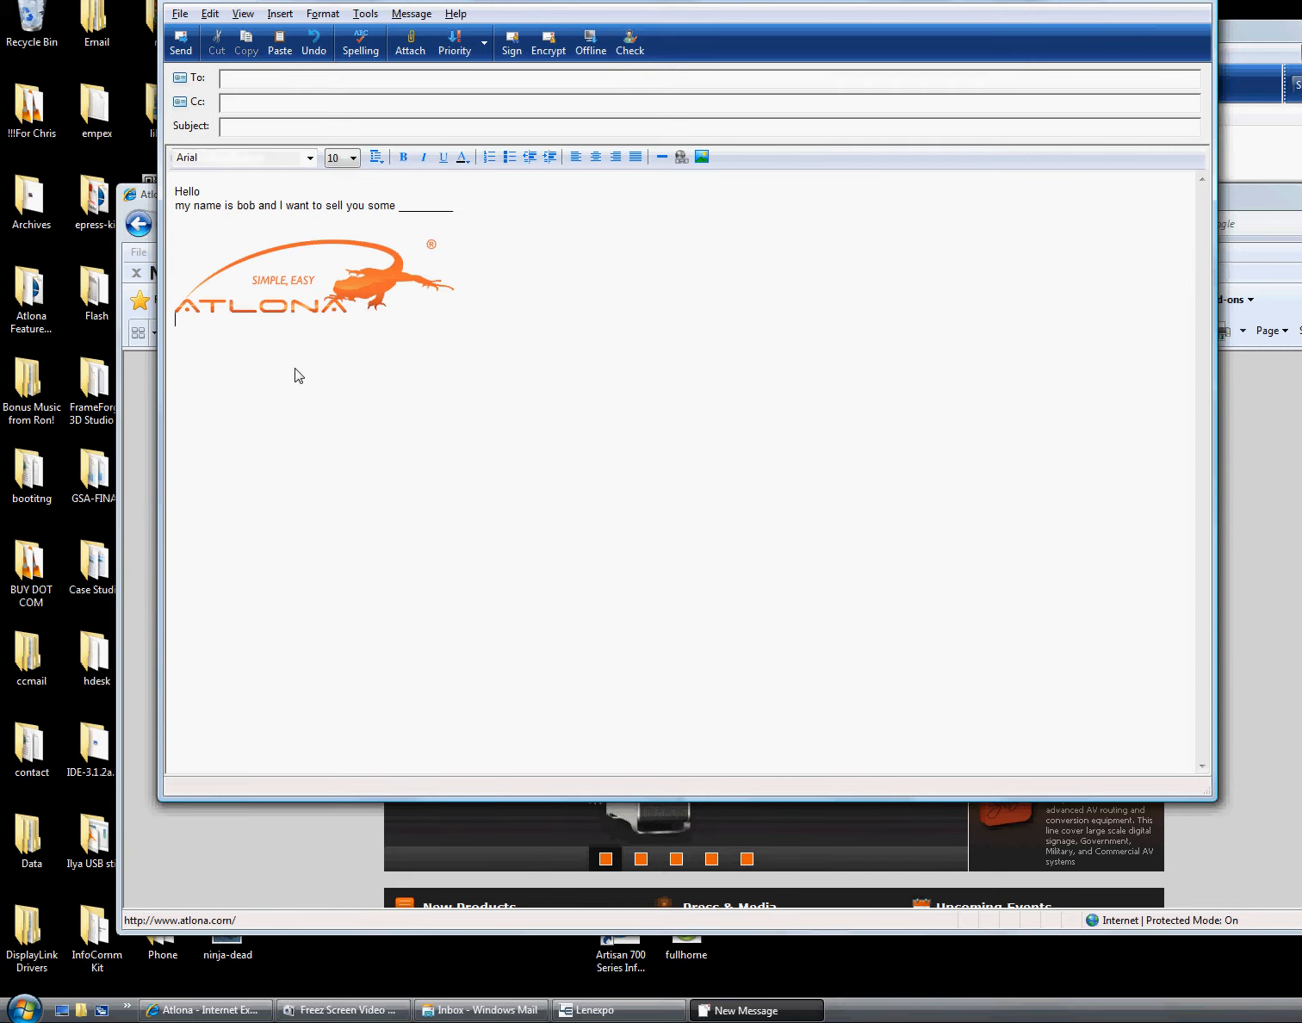
click(14, 1014)
Open a new Outlook message and select its signature block to copy it
click(86, 597)
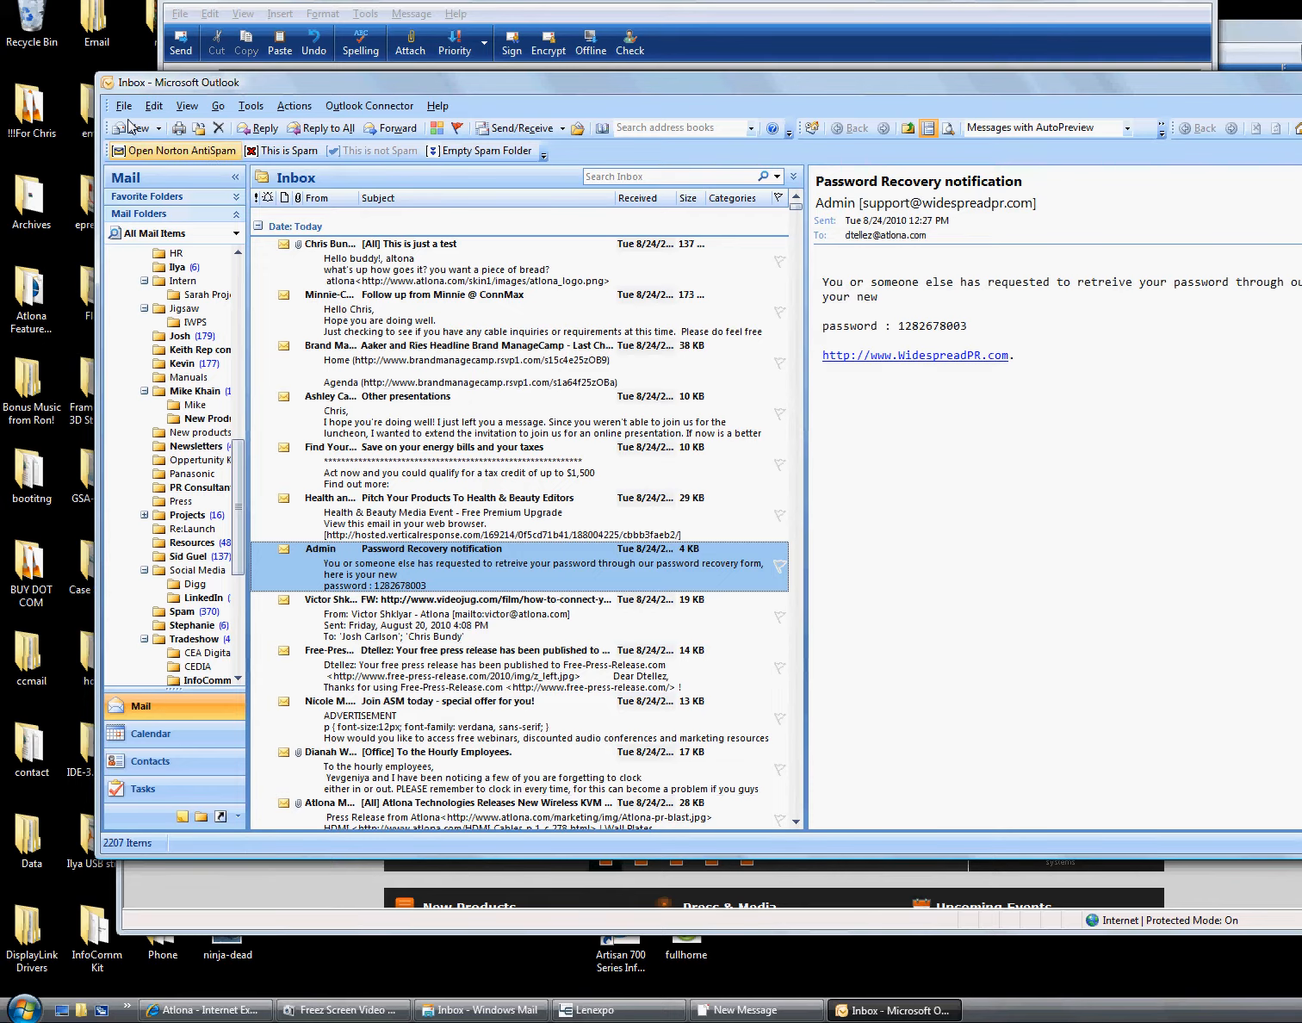
click(135, 128)
drag(601, 665, 332, 257)
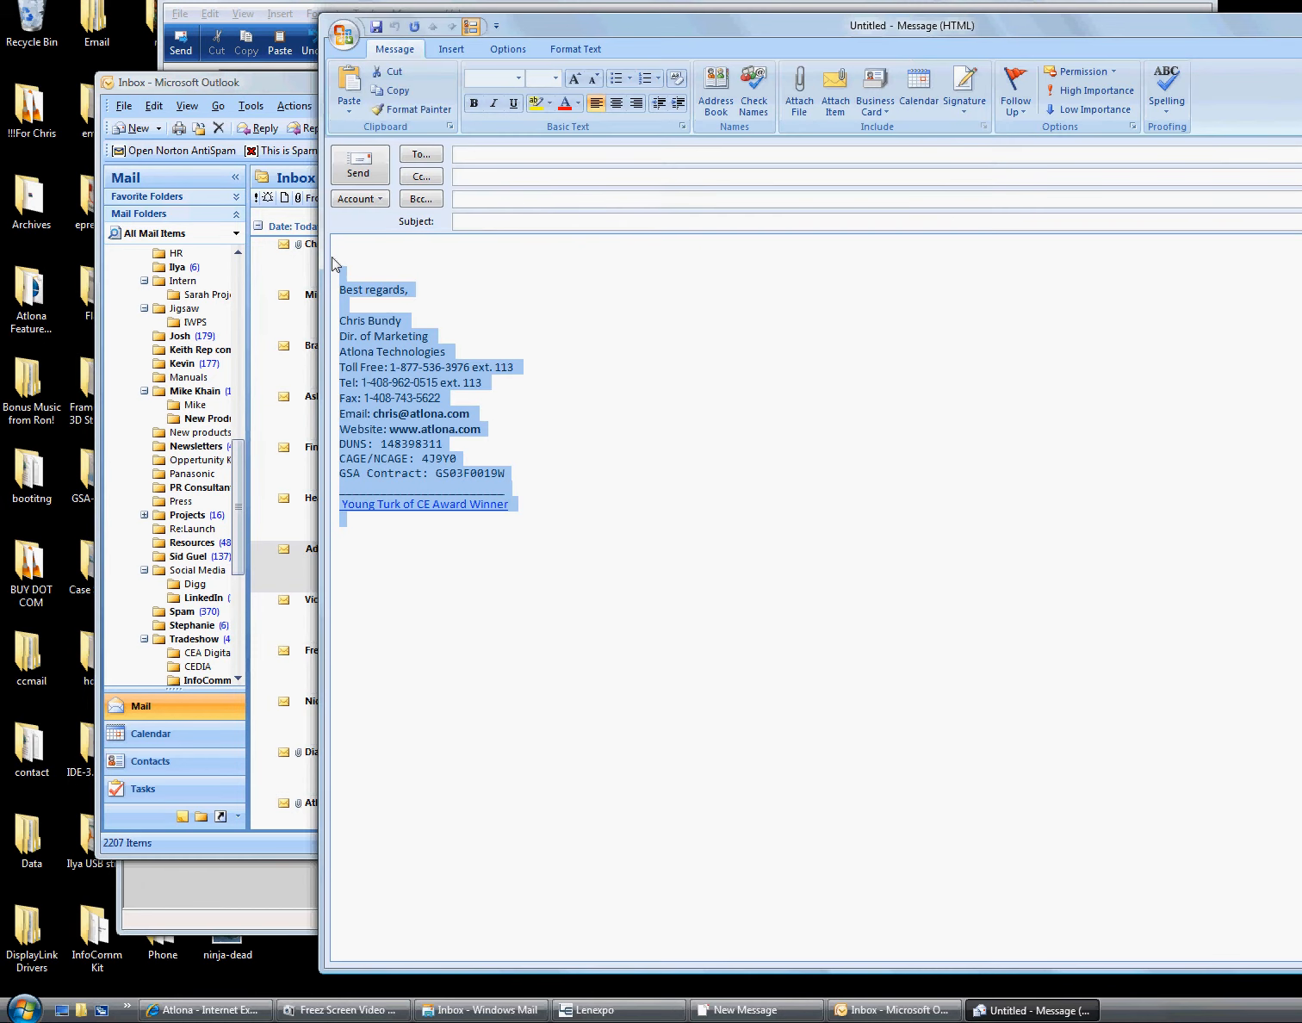
click(745, 1010)
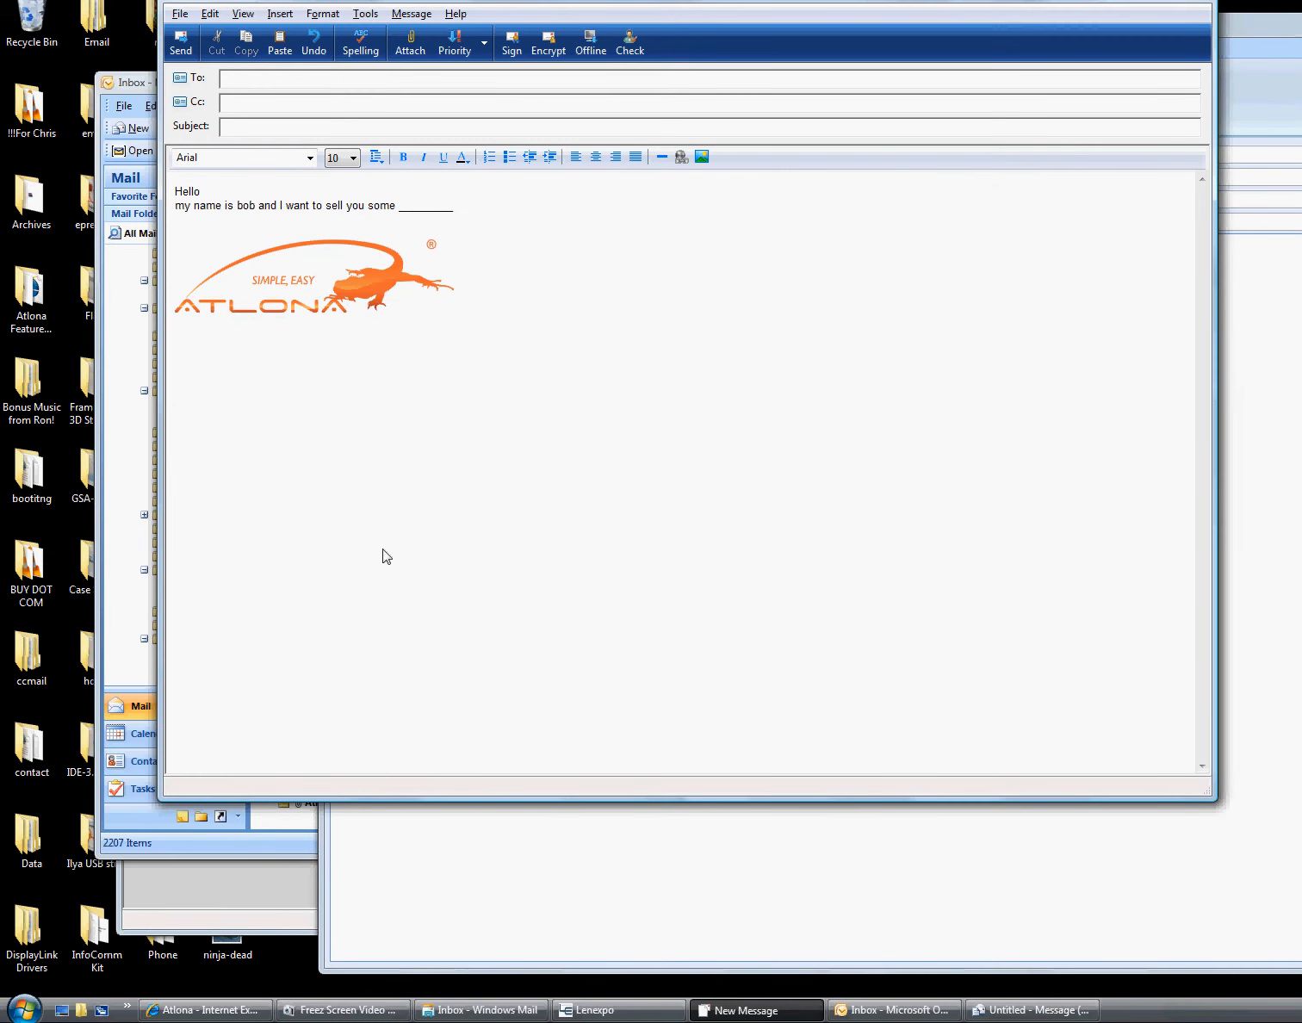
Paste the Outlook signature below the logo and turn on View > Source Edit
key(ctrl+v)
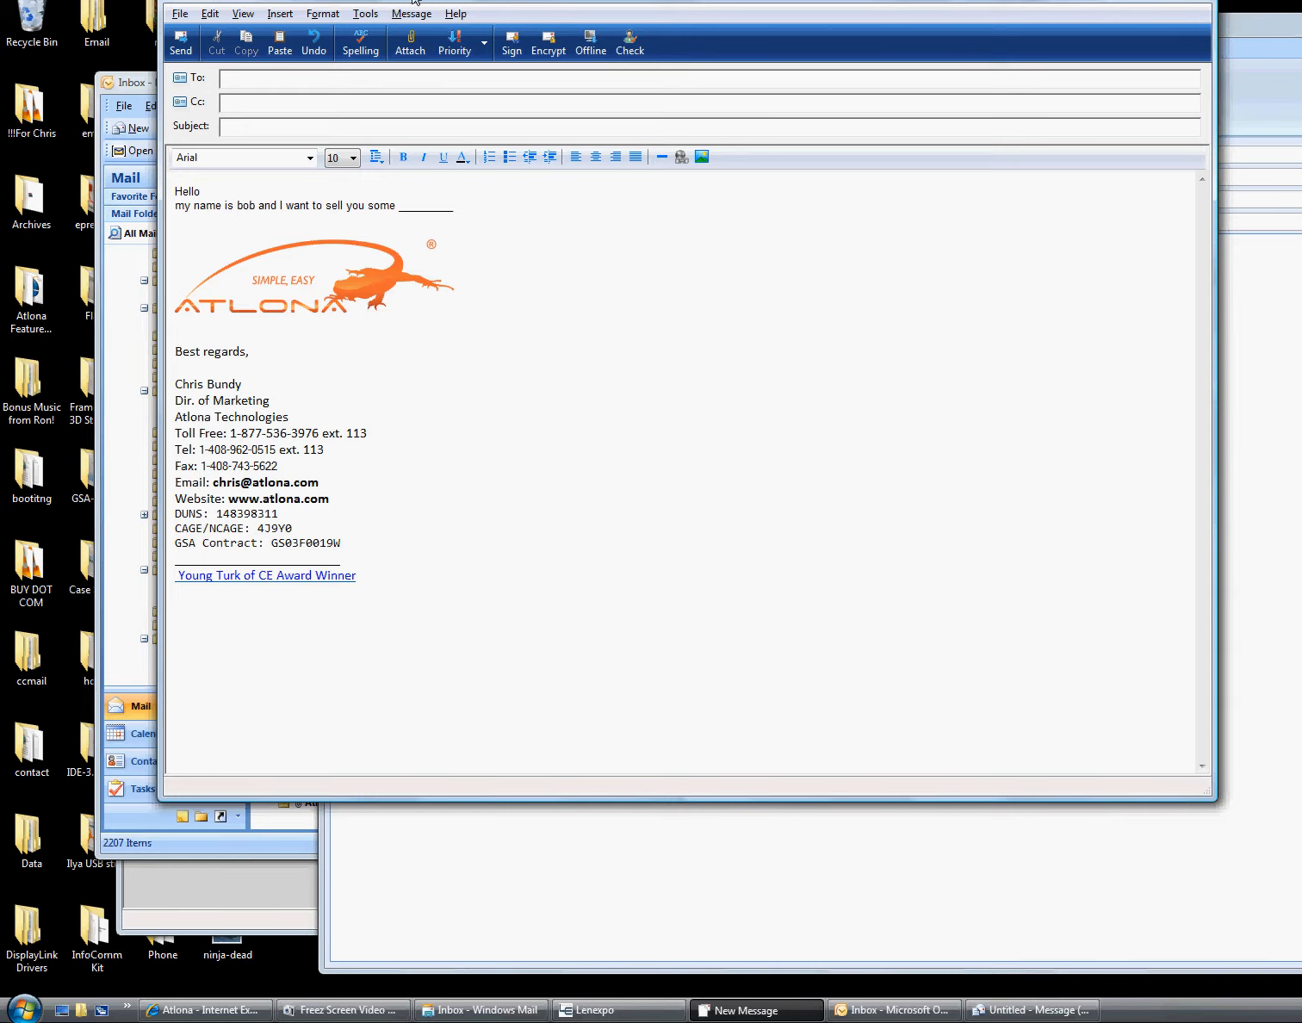
drag(414, 2, 505, 78)
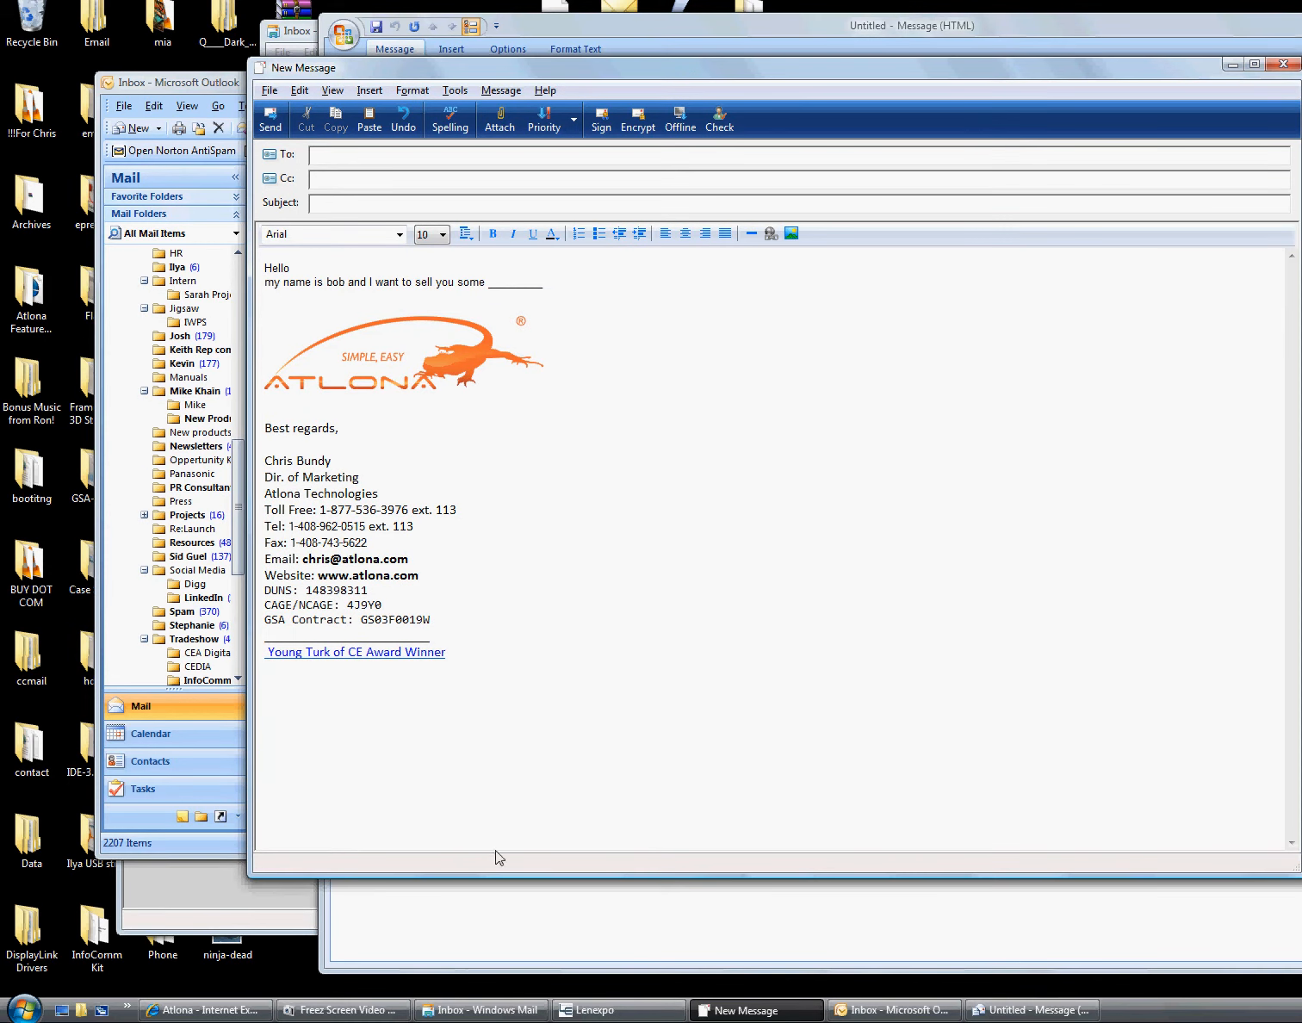
click(334, 89)
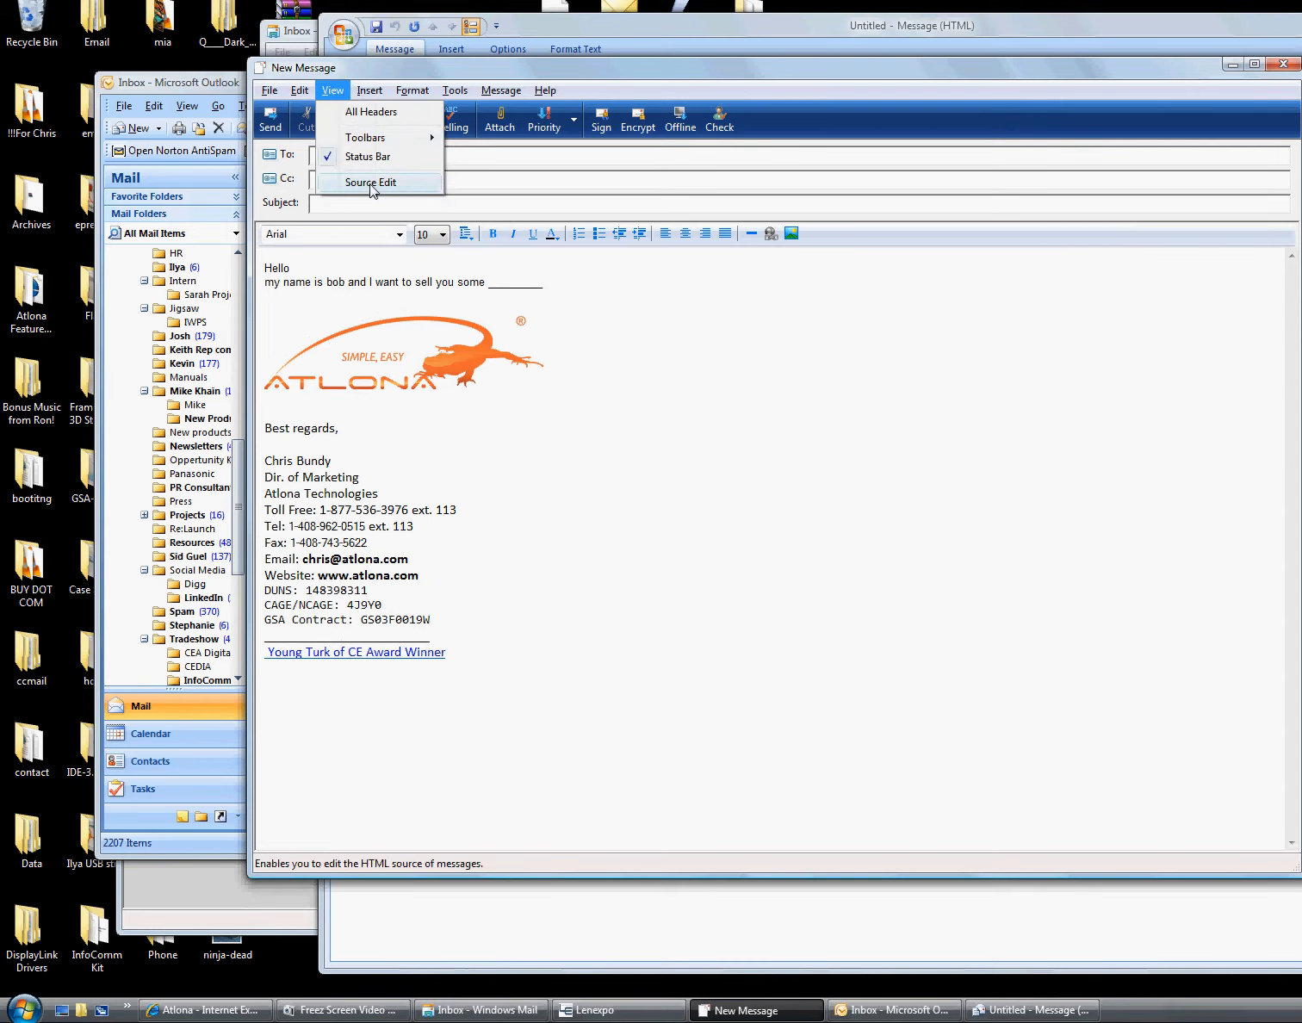
click(372, 183)
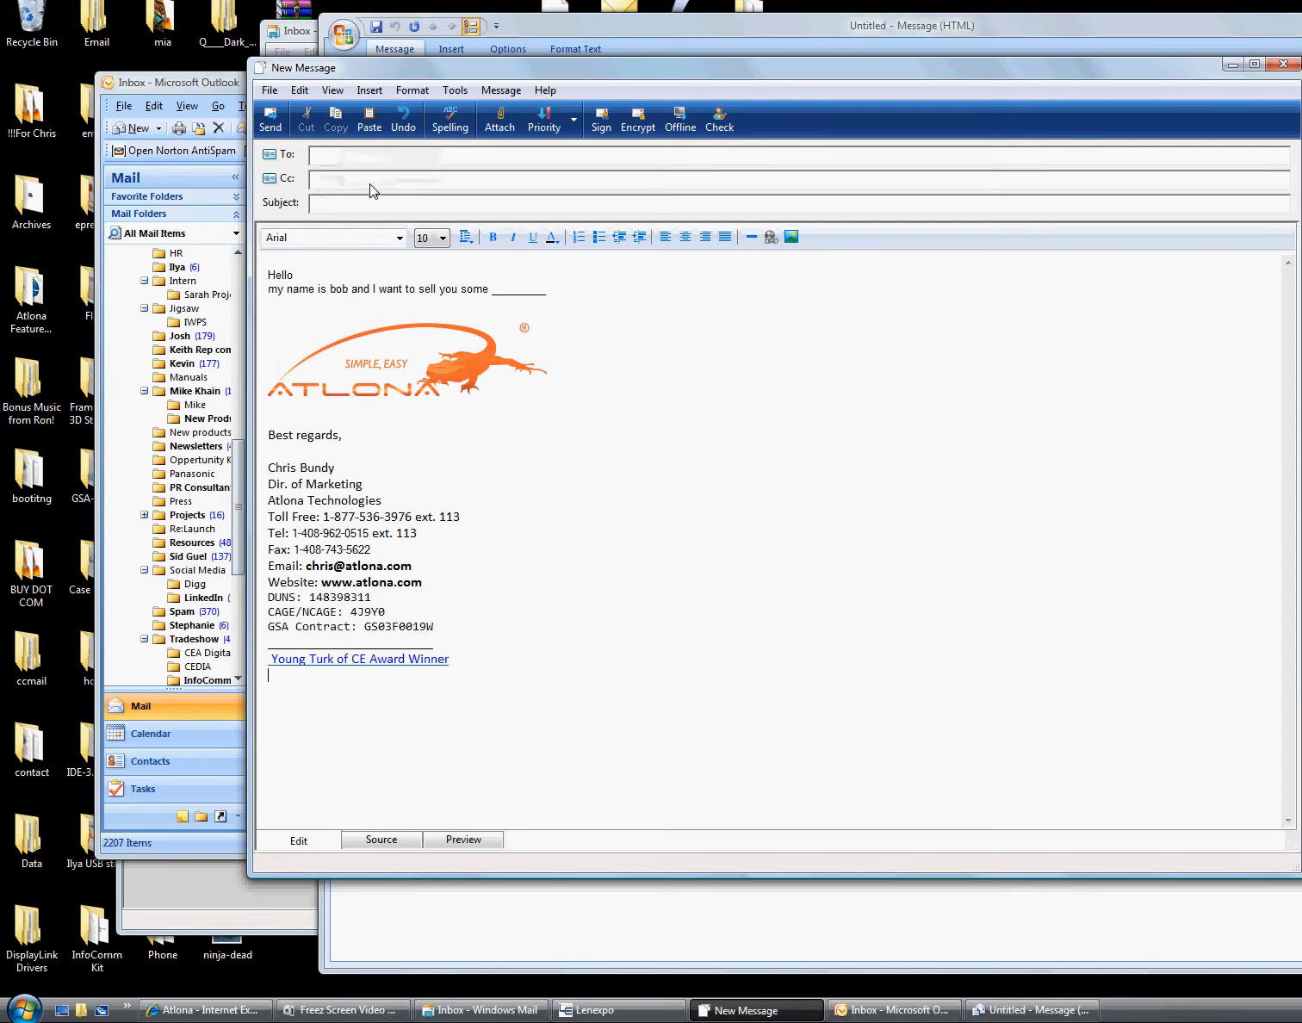
Review the message on the Edit, Source and Preview tabs, ending in Edit
click(297, 840)
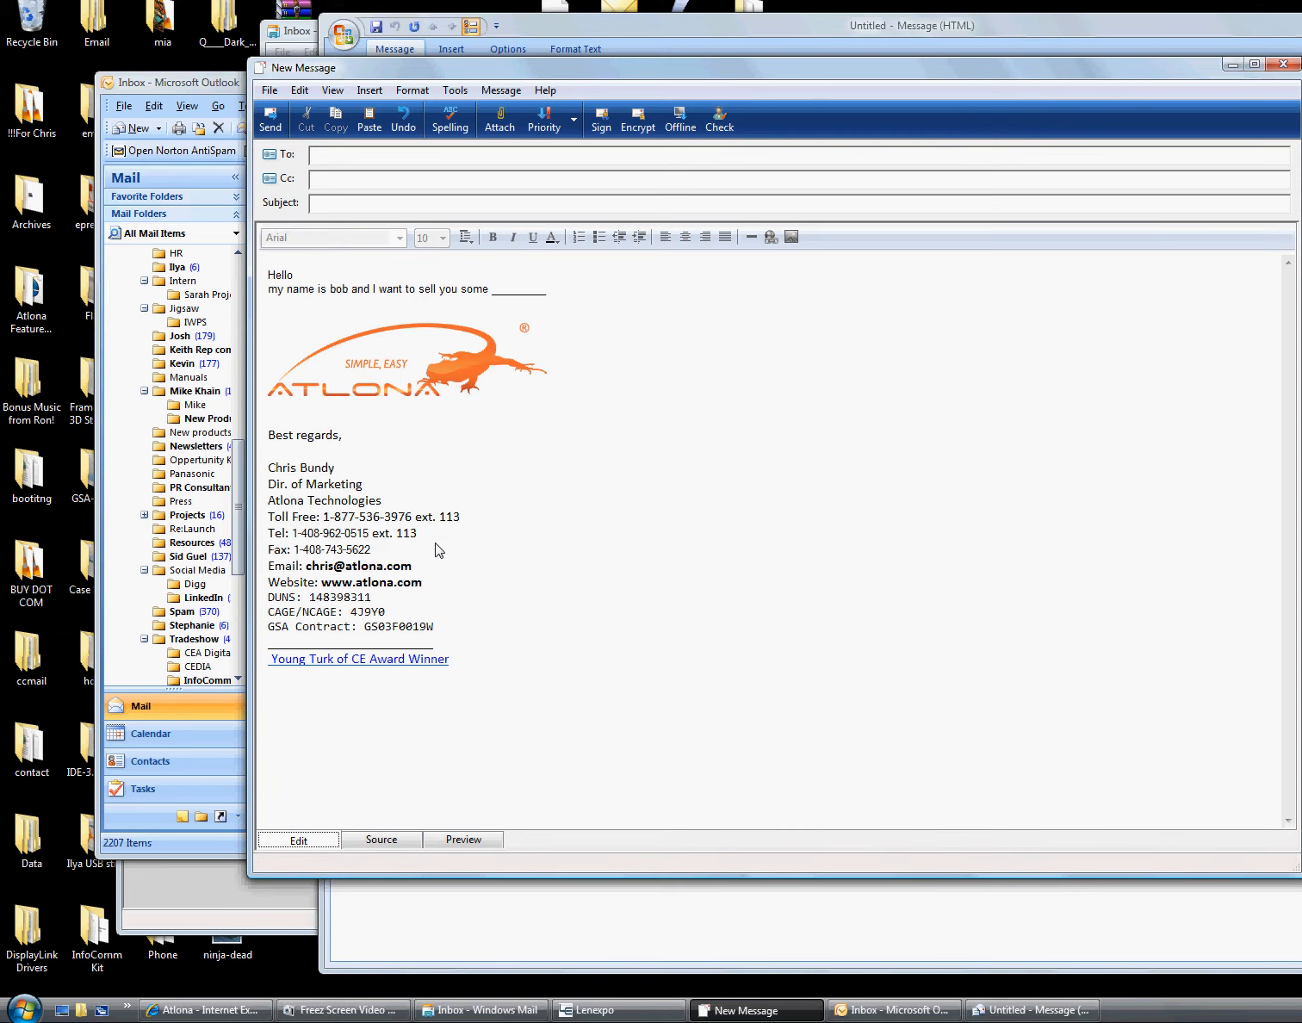
click(381, 839)
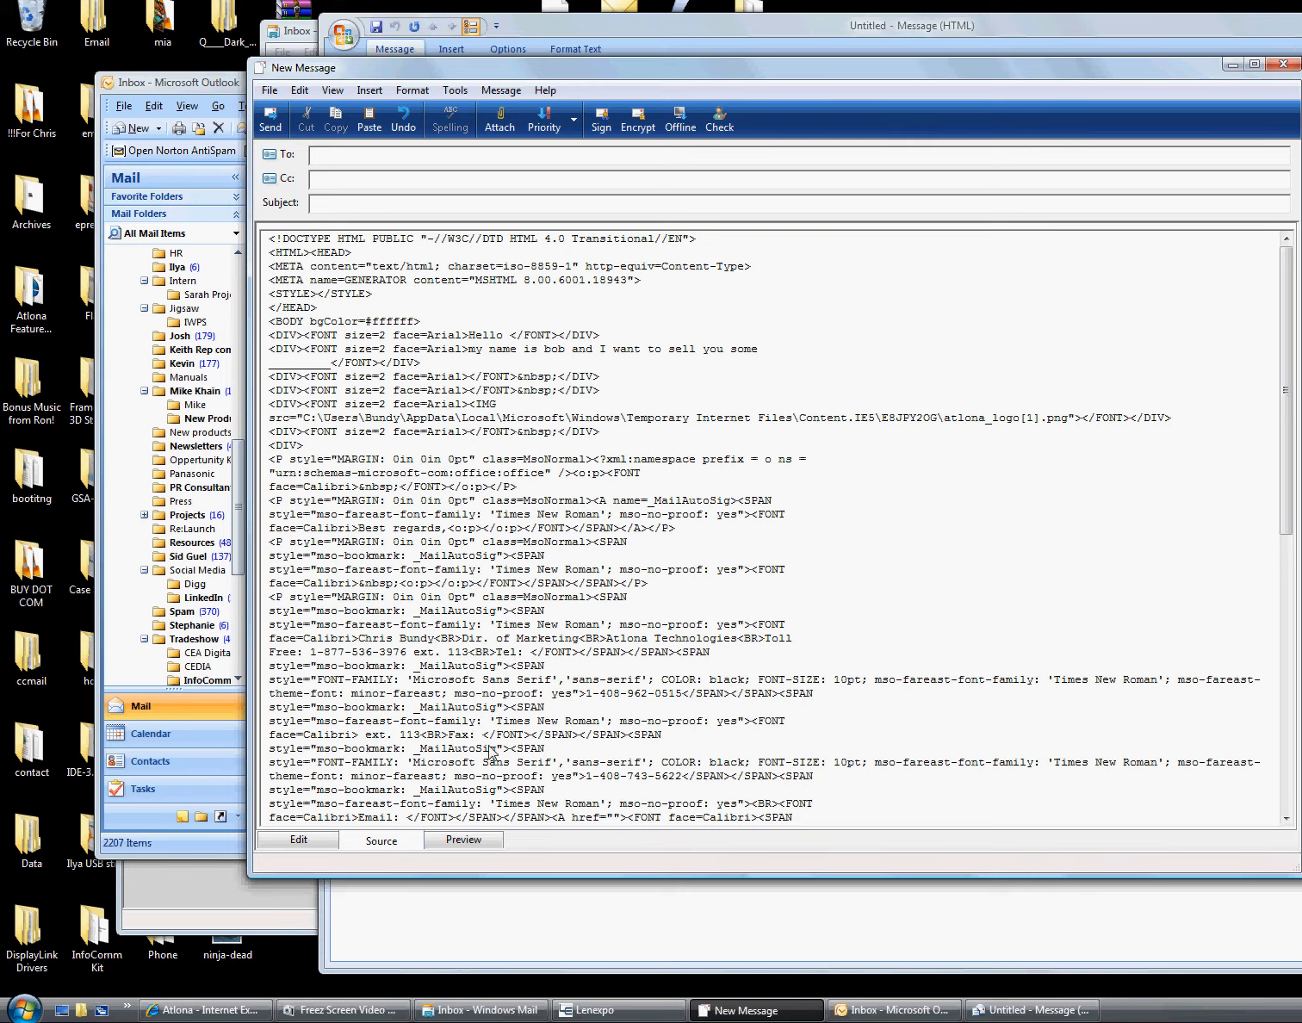
click(462, 841)
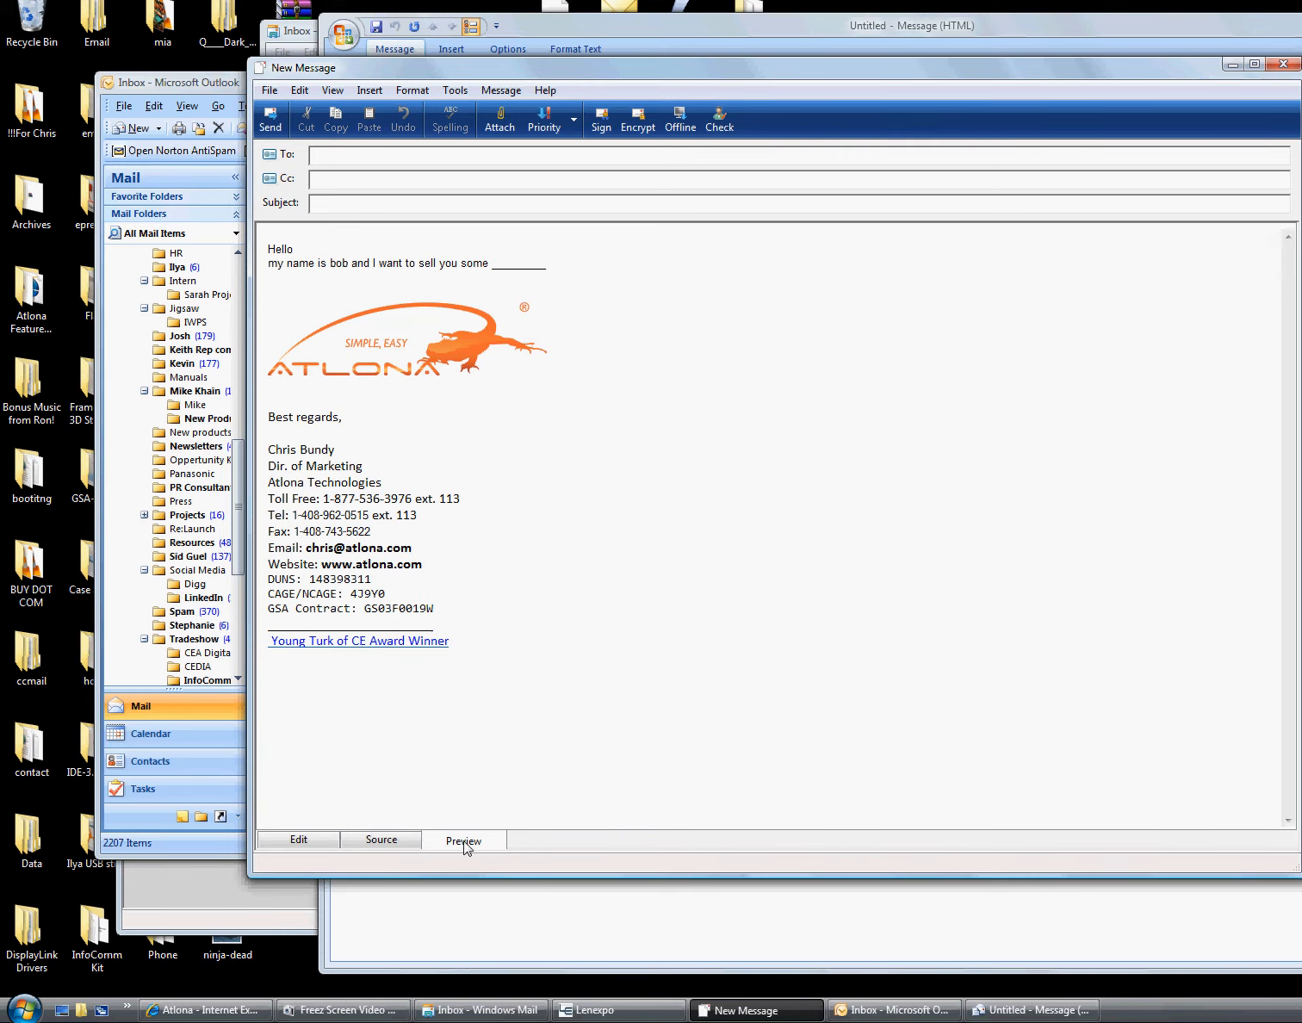
click(392, 848)
click(320, 837)
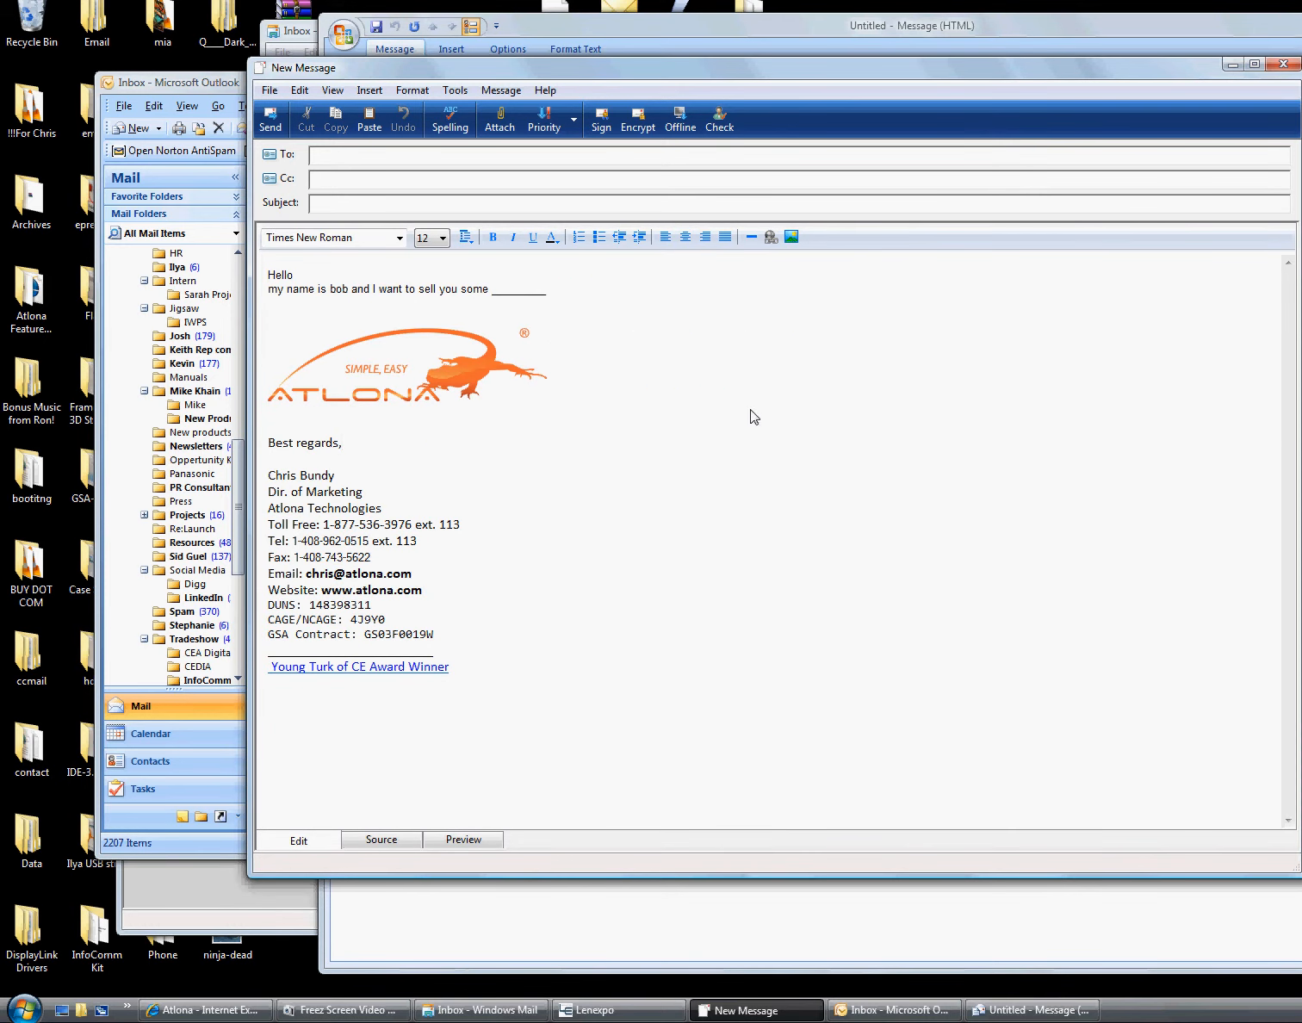
click(432, 385)
Delete the local file:// path from the logo picture's Picture Source field
right_click(432, 386)
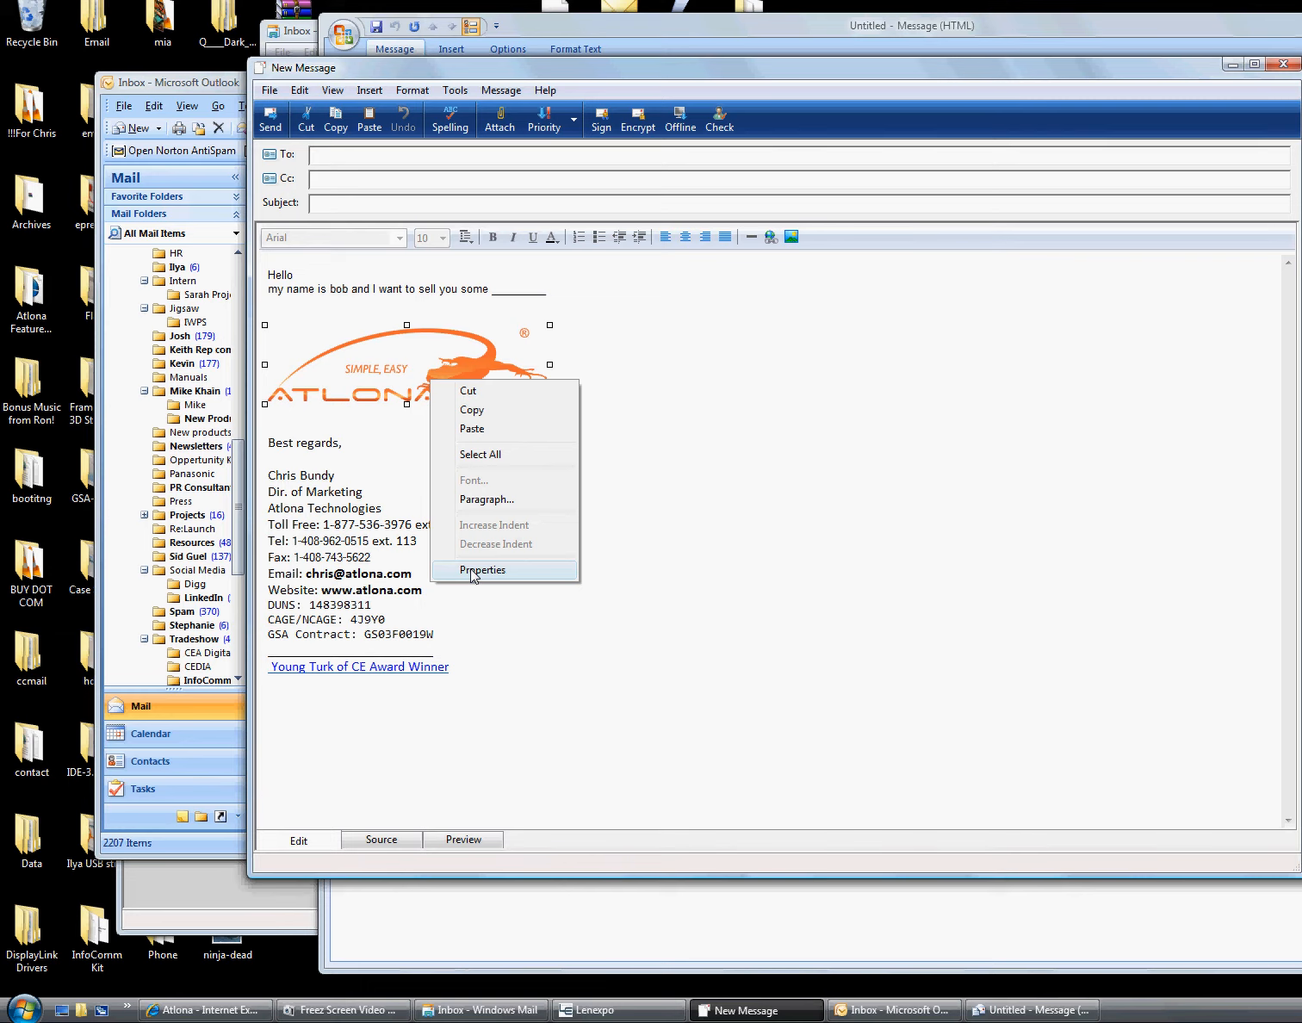
click(472, 570)
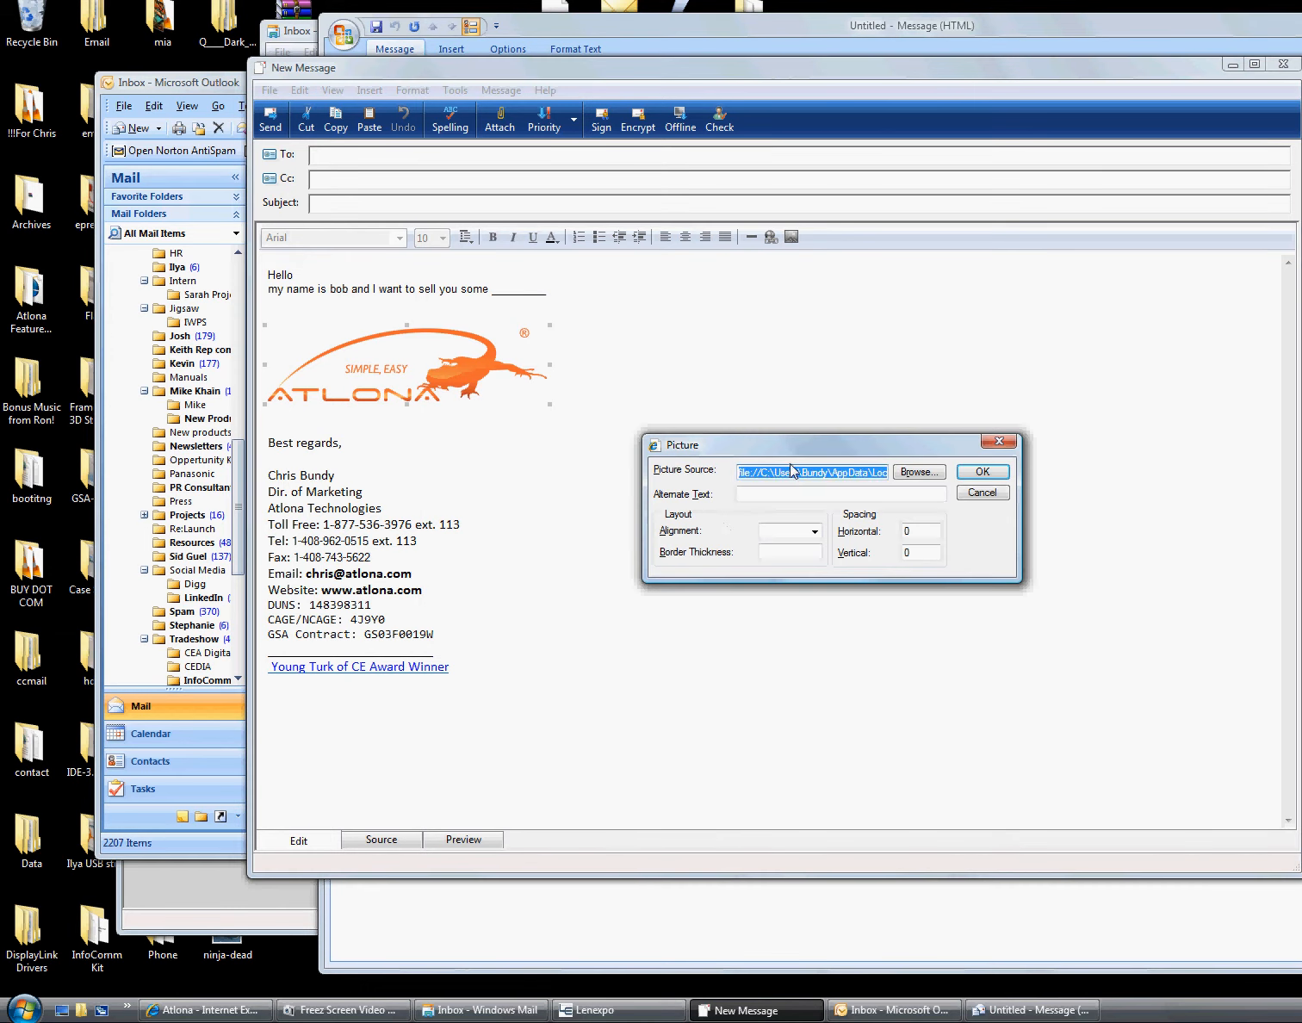
drag(793, 474, 553, 466)
double_click(743, 472)
click(769, 475)
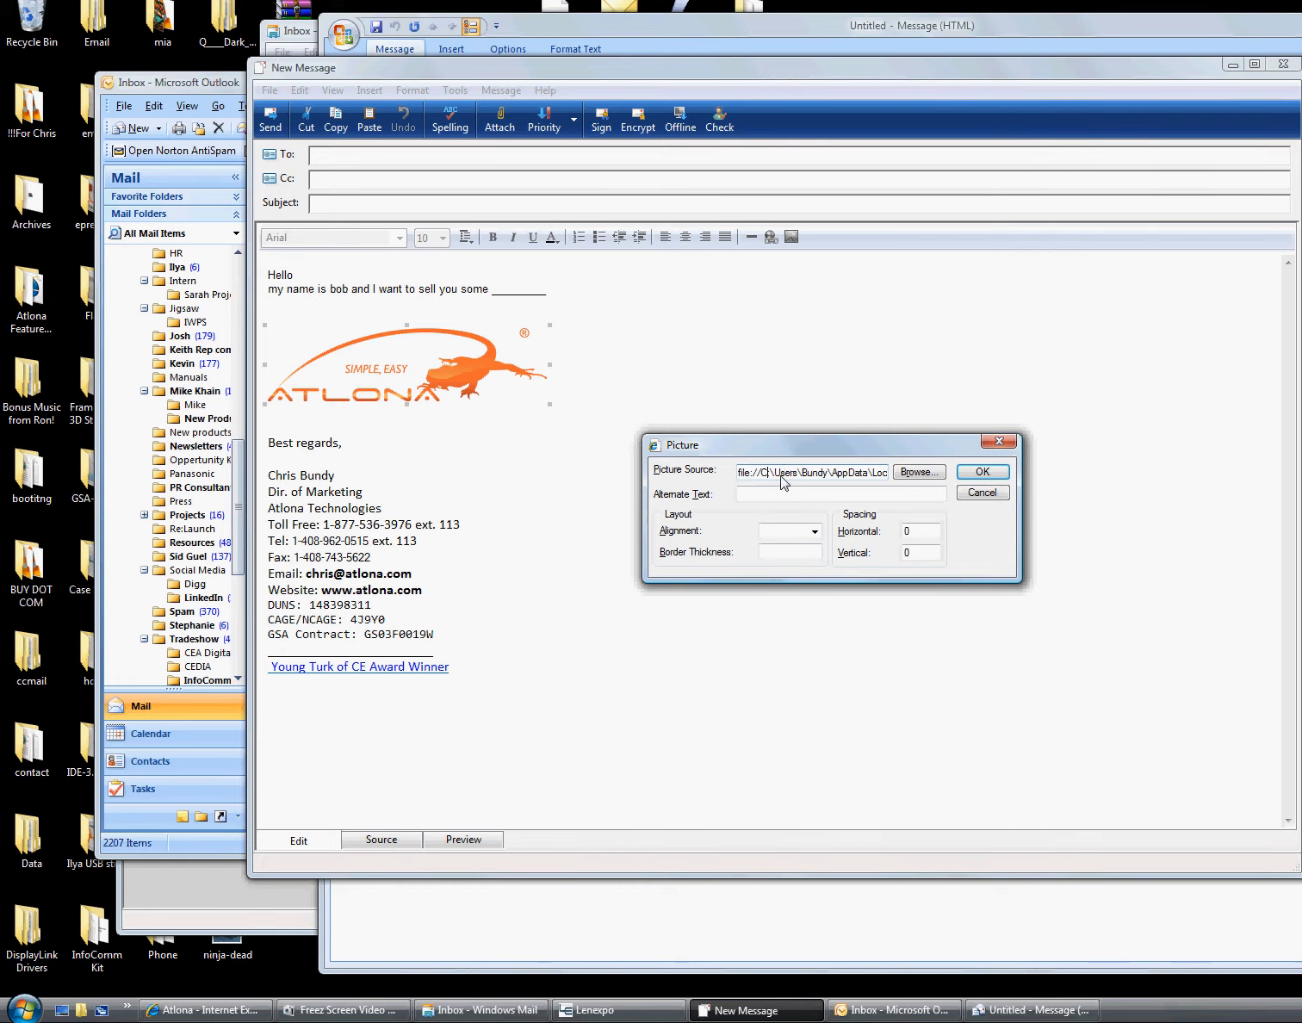
drag(767, 473, 954, 471)
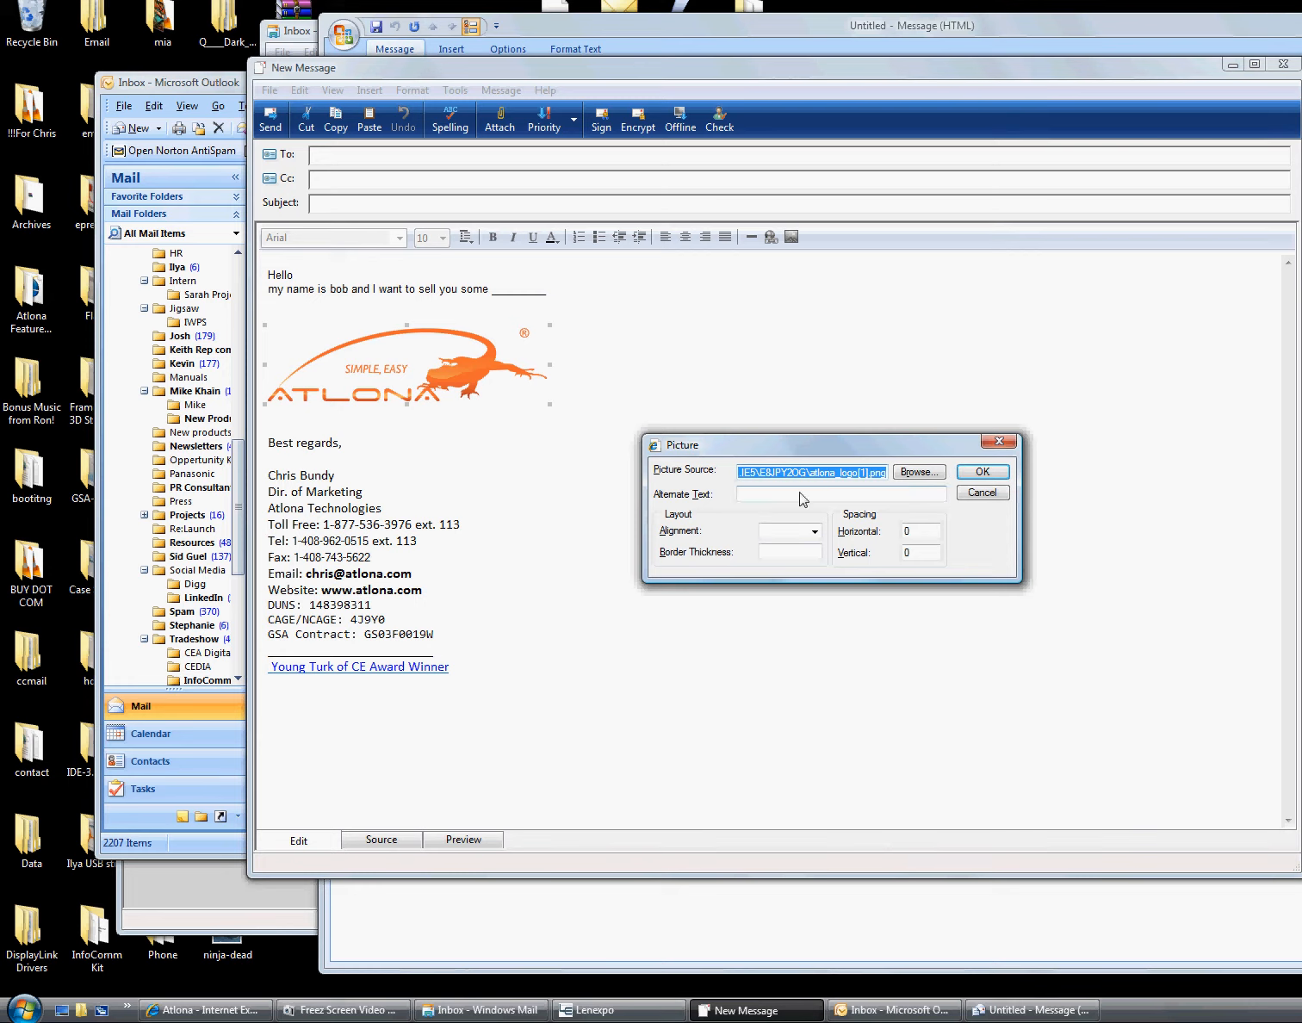
key(Delete)
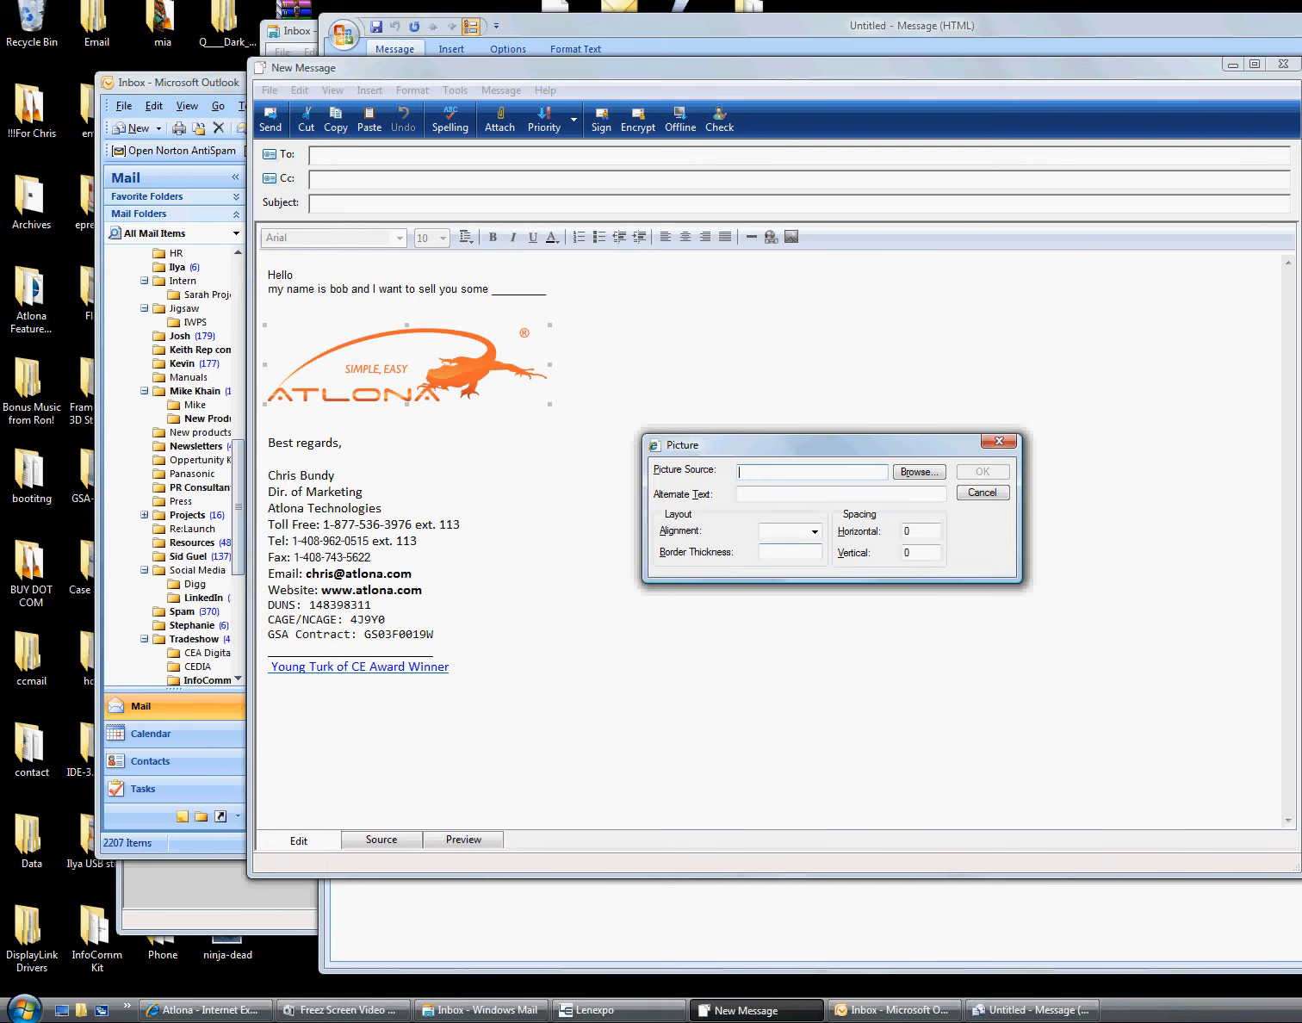
click(192, 1013)
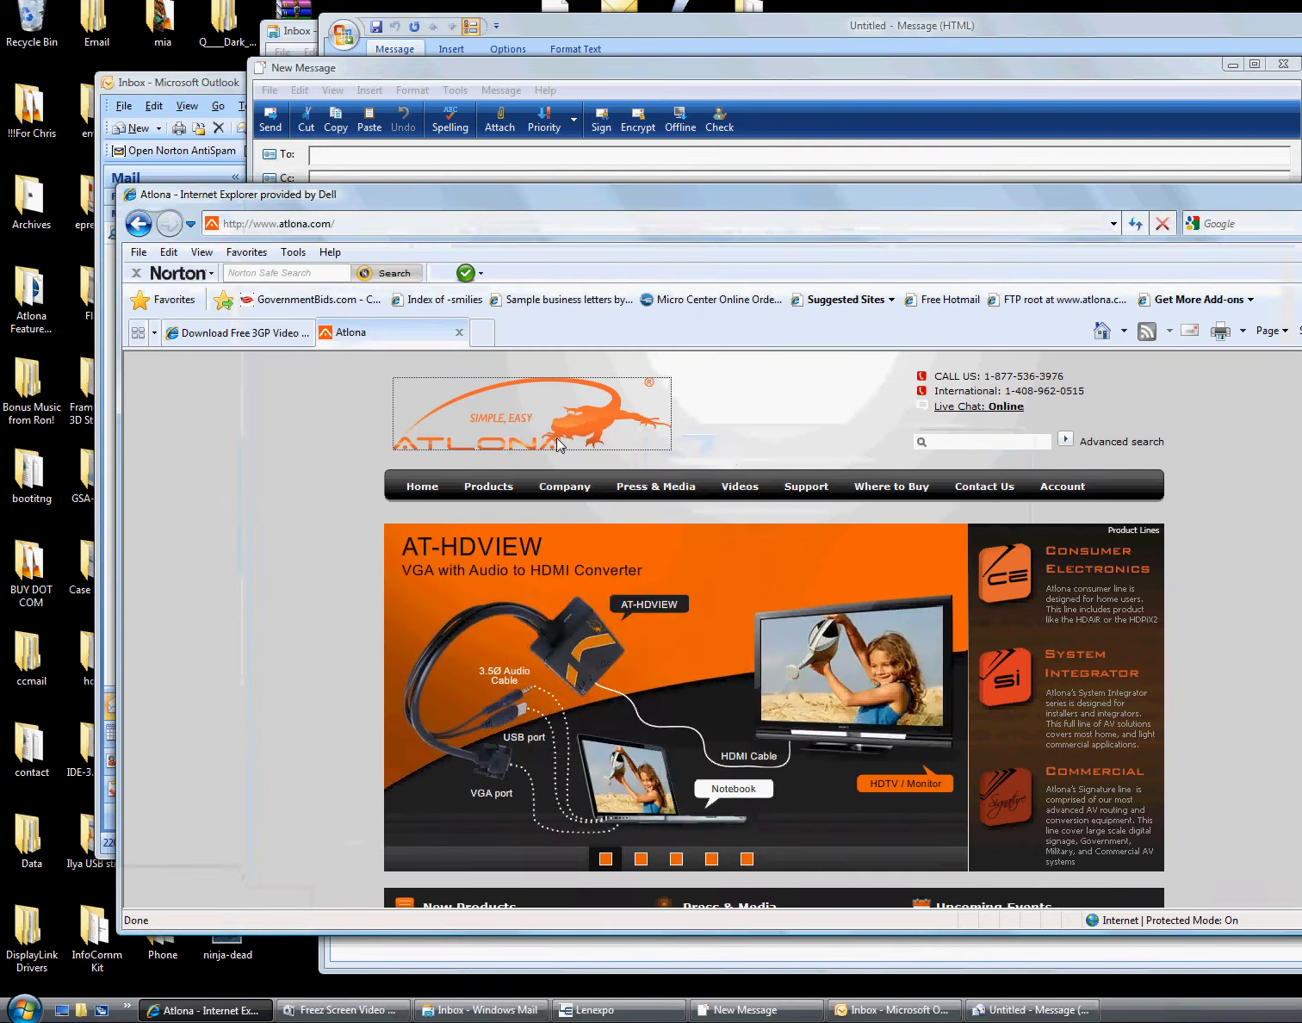
Copy the Atlona logo's Address (URL) from its image Properties on atlona.com
right_click(512, 422)
click(568, 789)
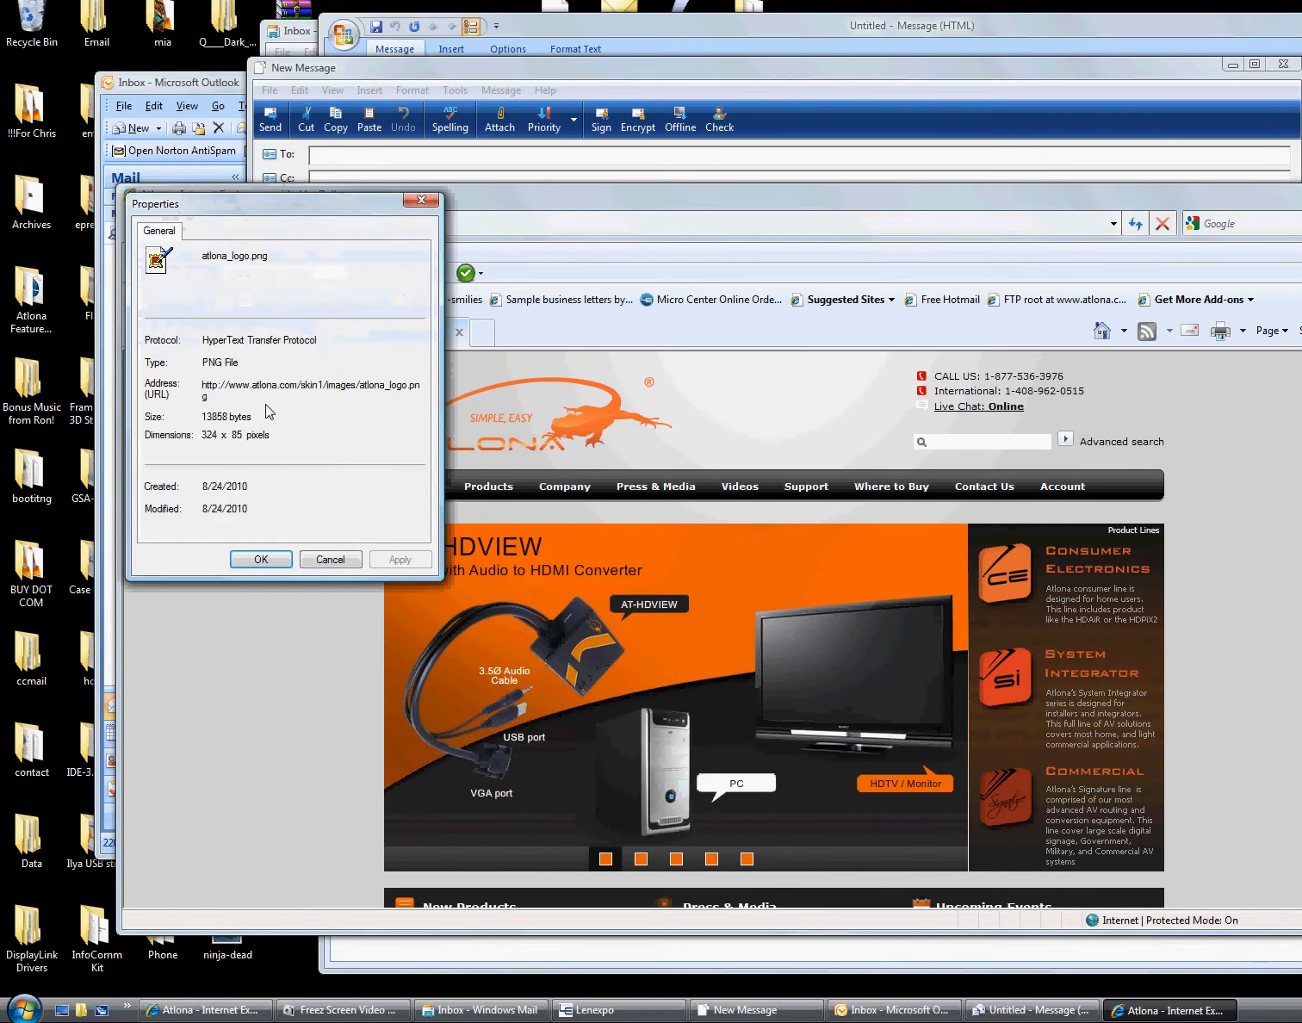
double_click(207, 389)
right_click(218, 388)
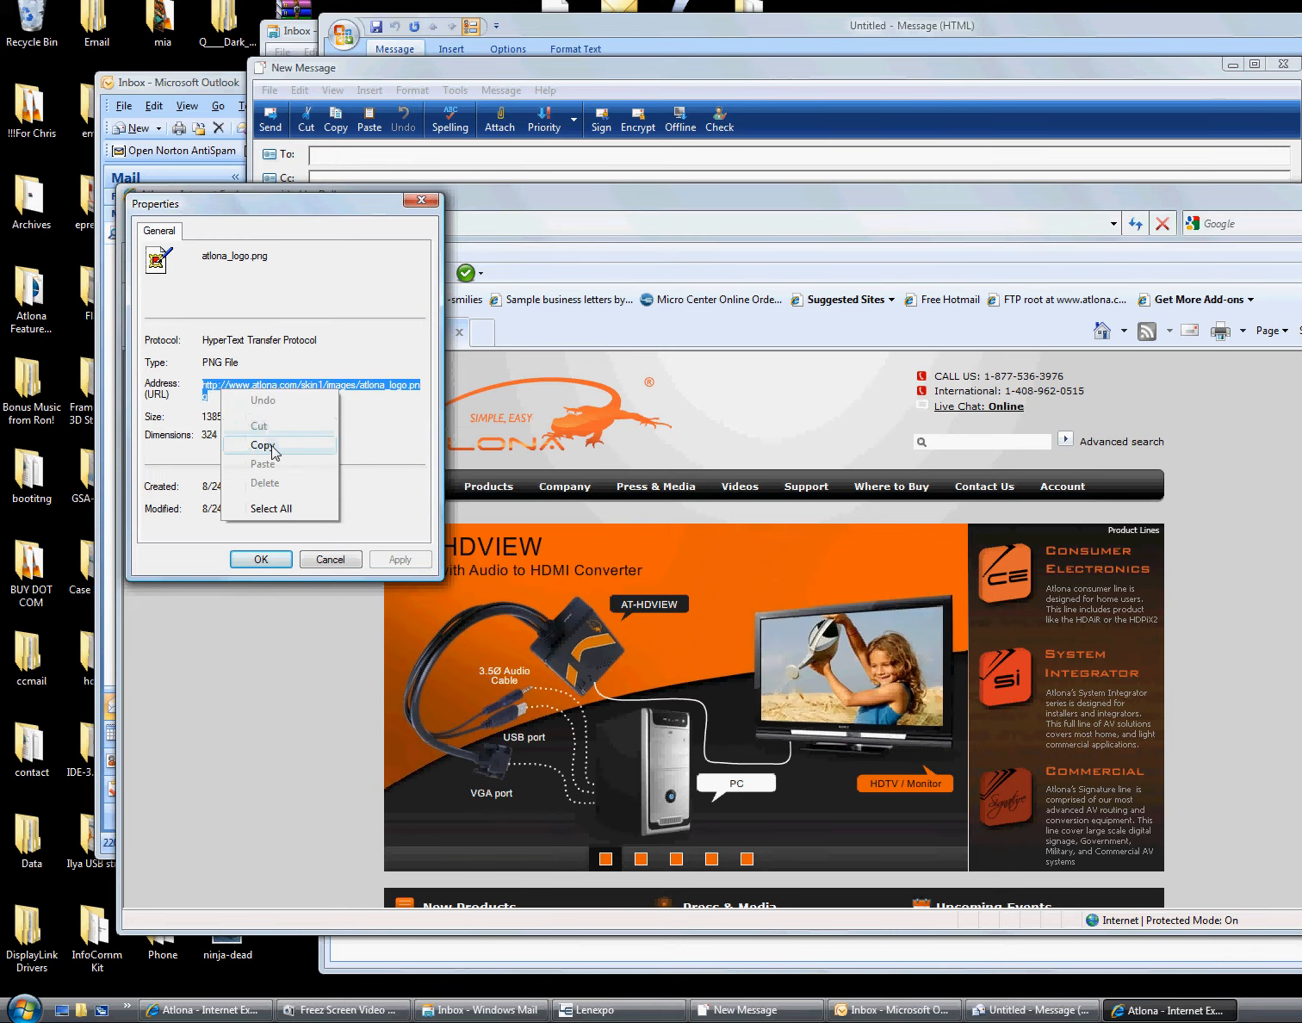
click(254, 443)
click(258, 560)
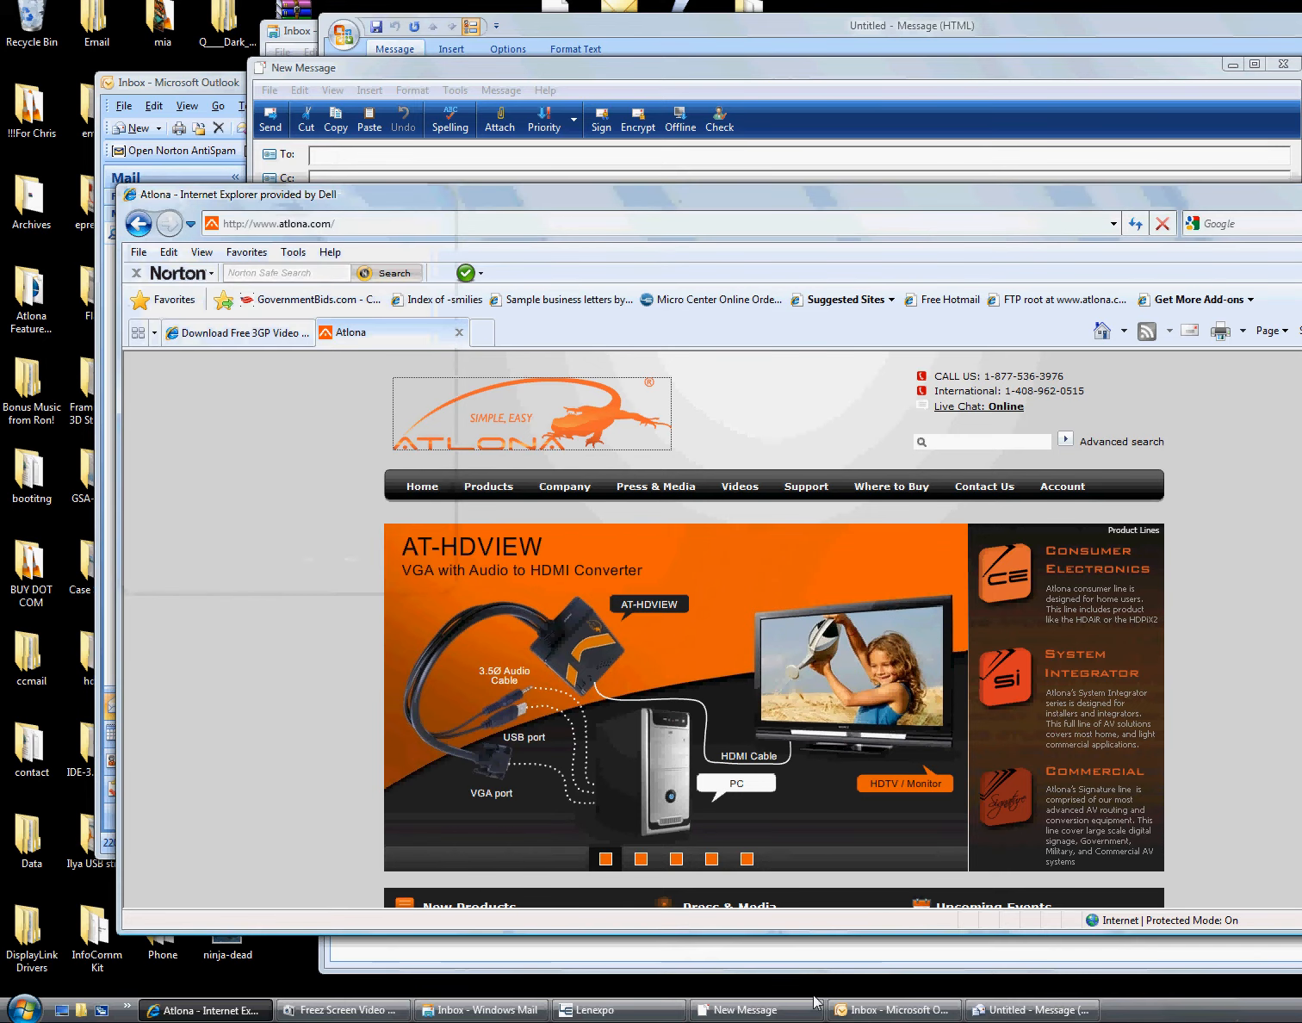
click(889, 1010)
click(879, 964)
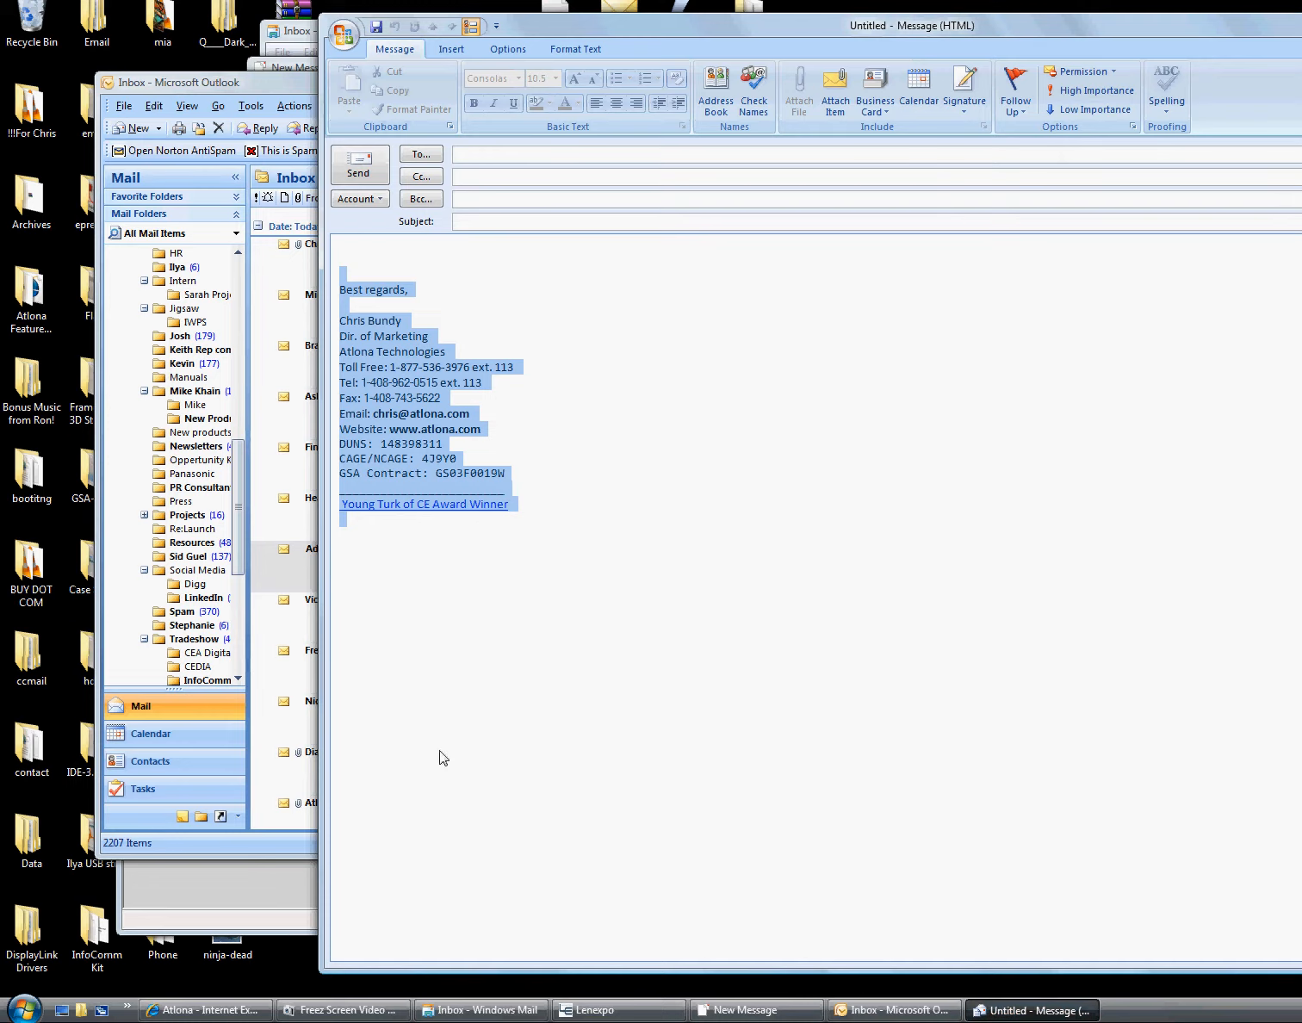
click(732, 1010)
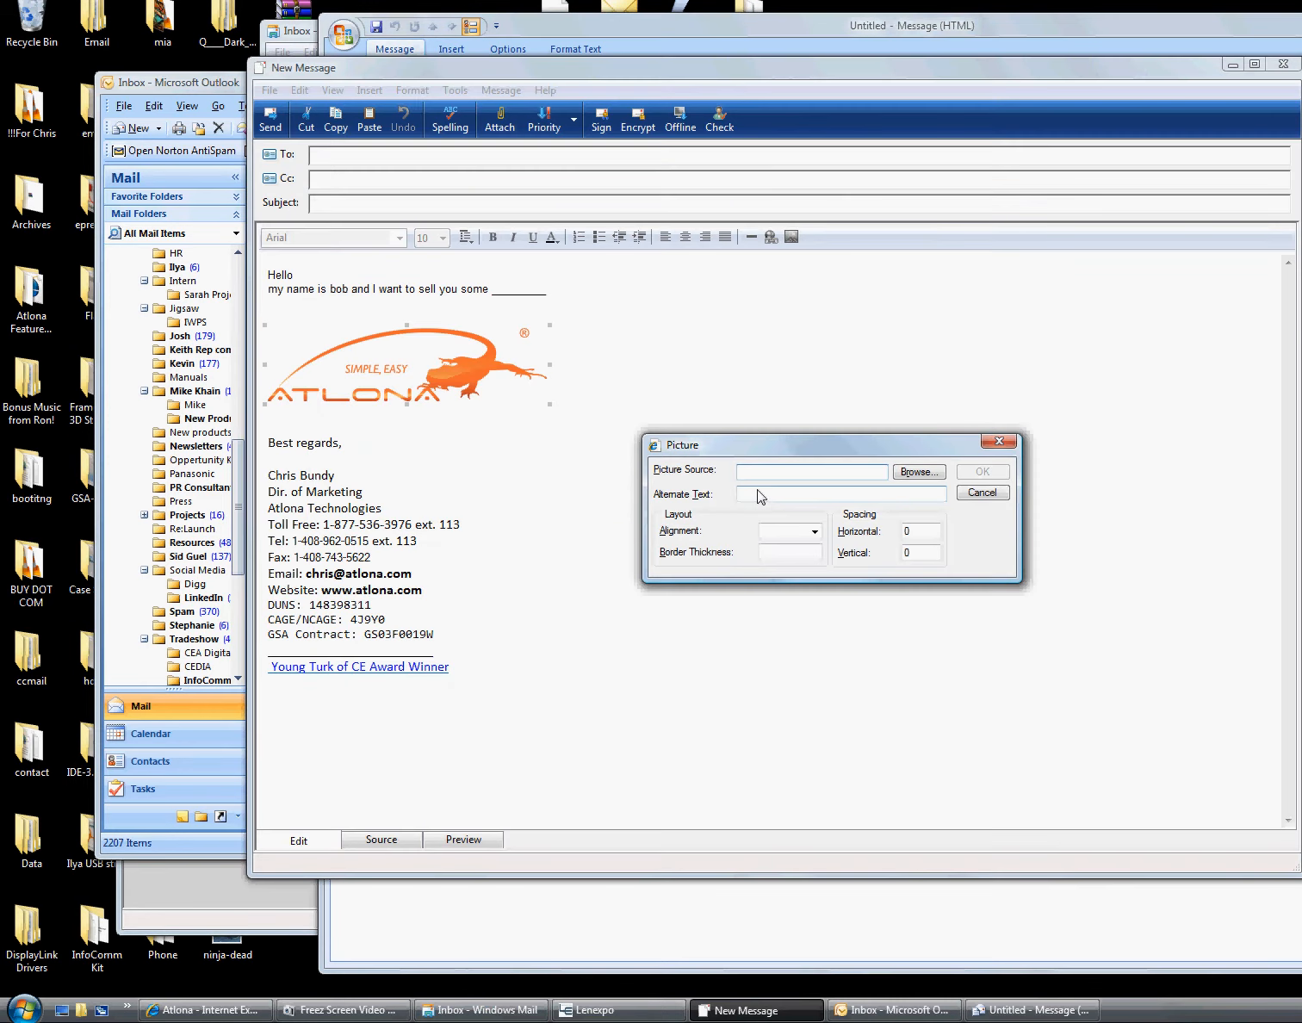
key(ctrl+v)
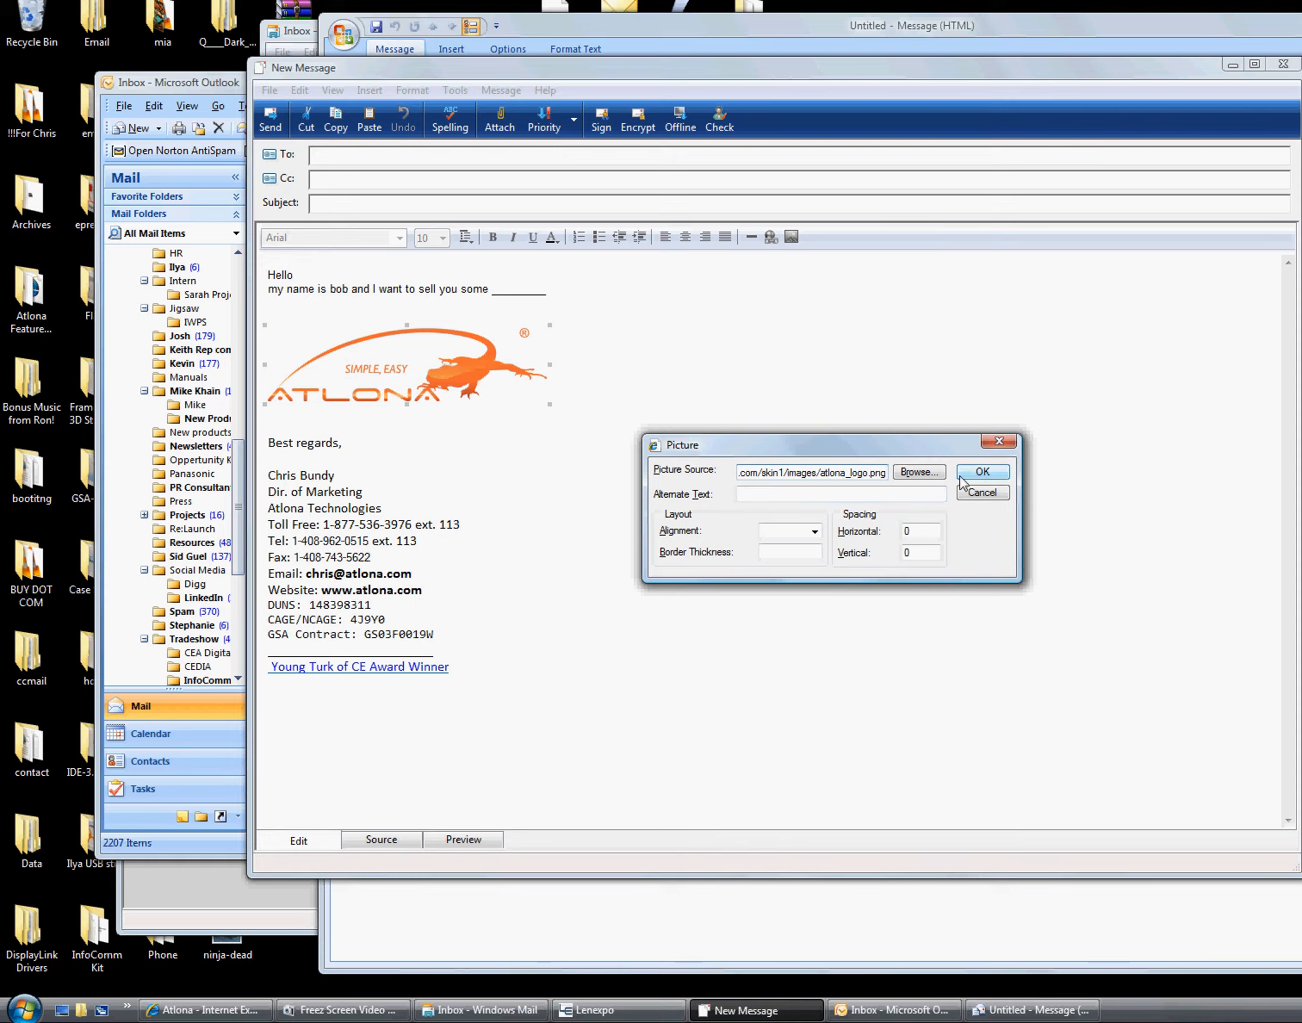
drag(877, 473, 543, 474)
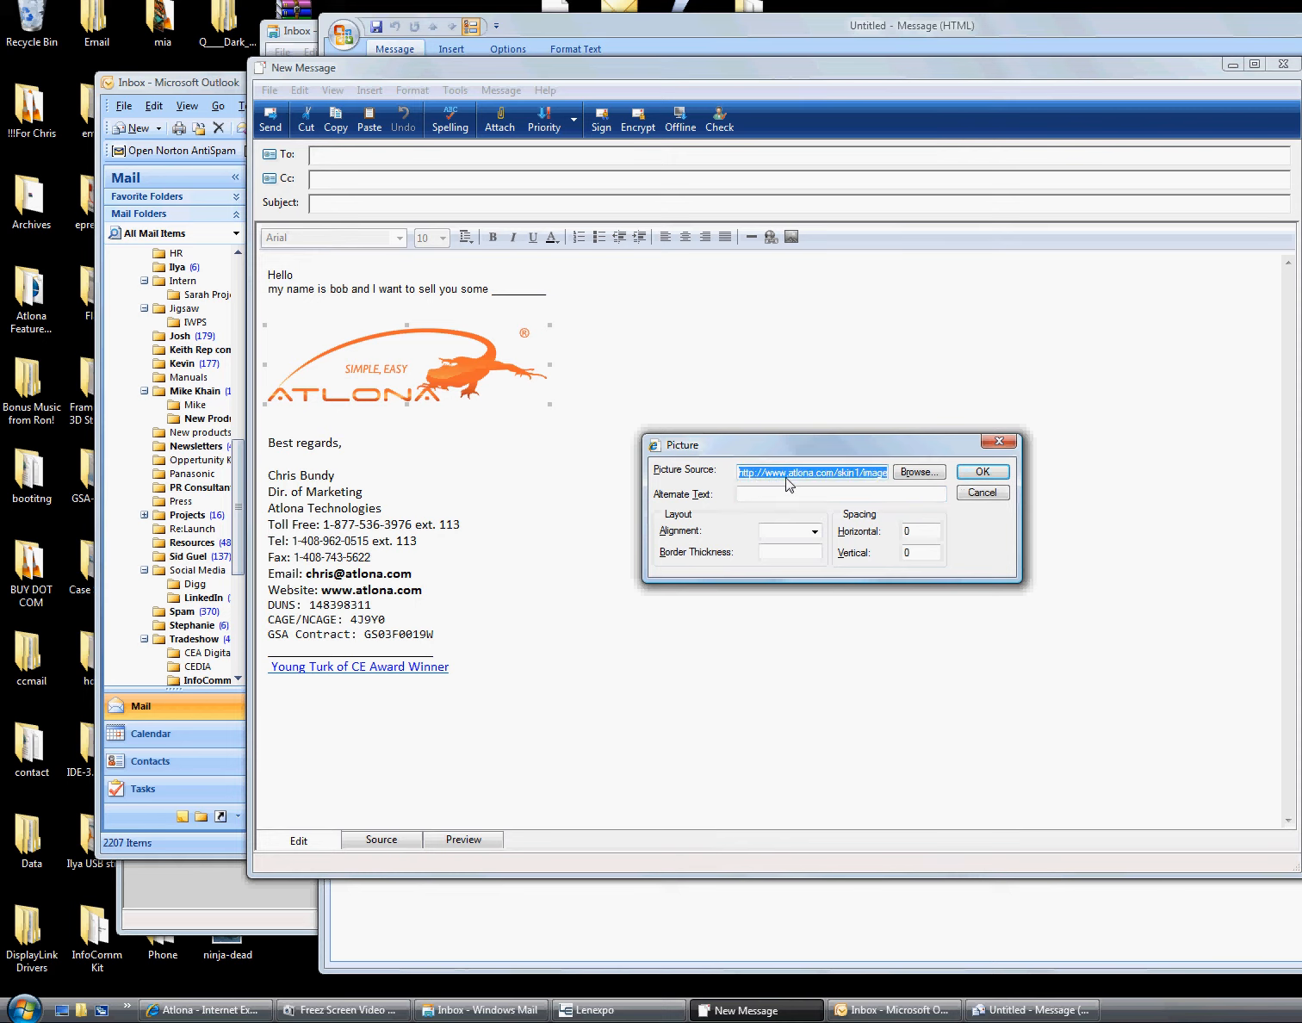
click(991, 472)
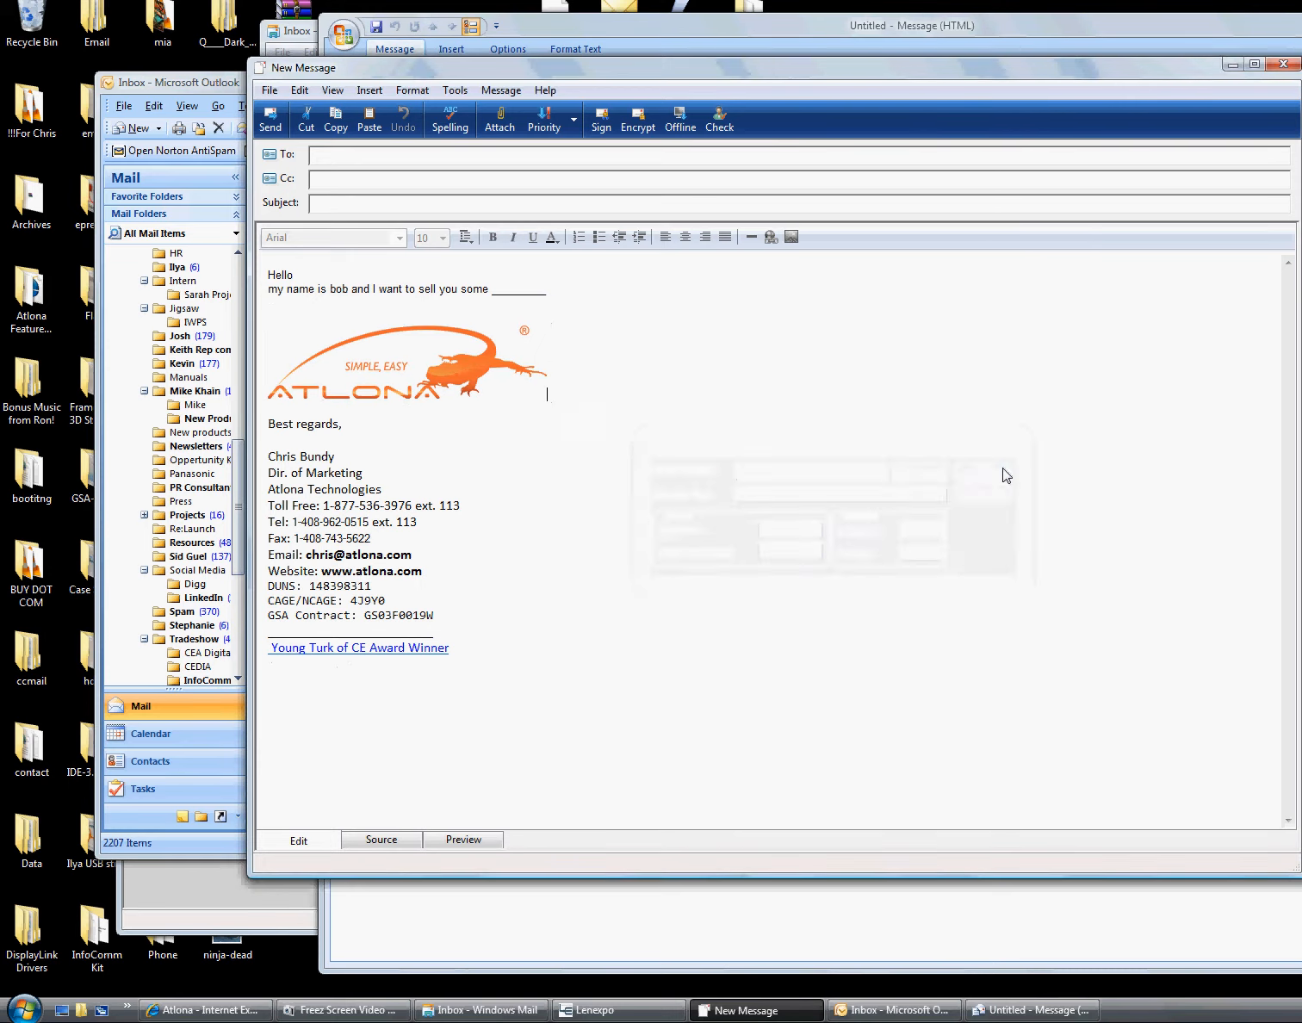
click(461, 384)
click(752, 585)
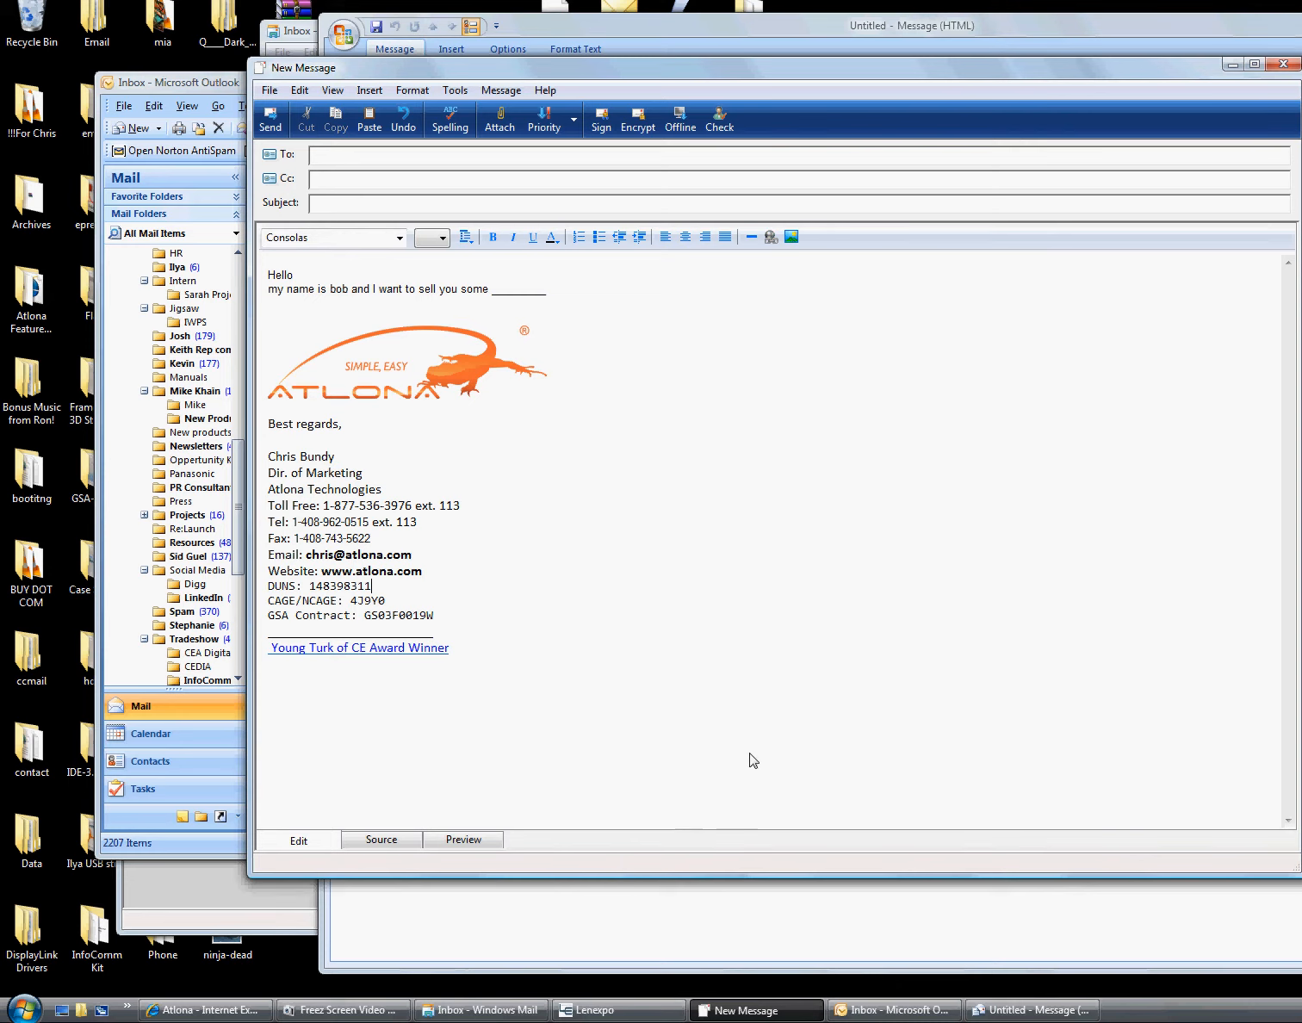
Check the IMG src on the Source tab, then return to the Edit tab
click(389, 840)
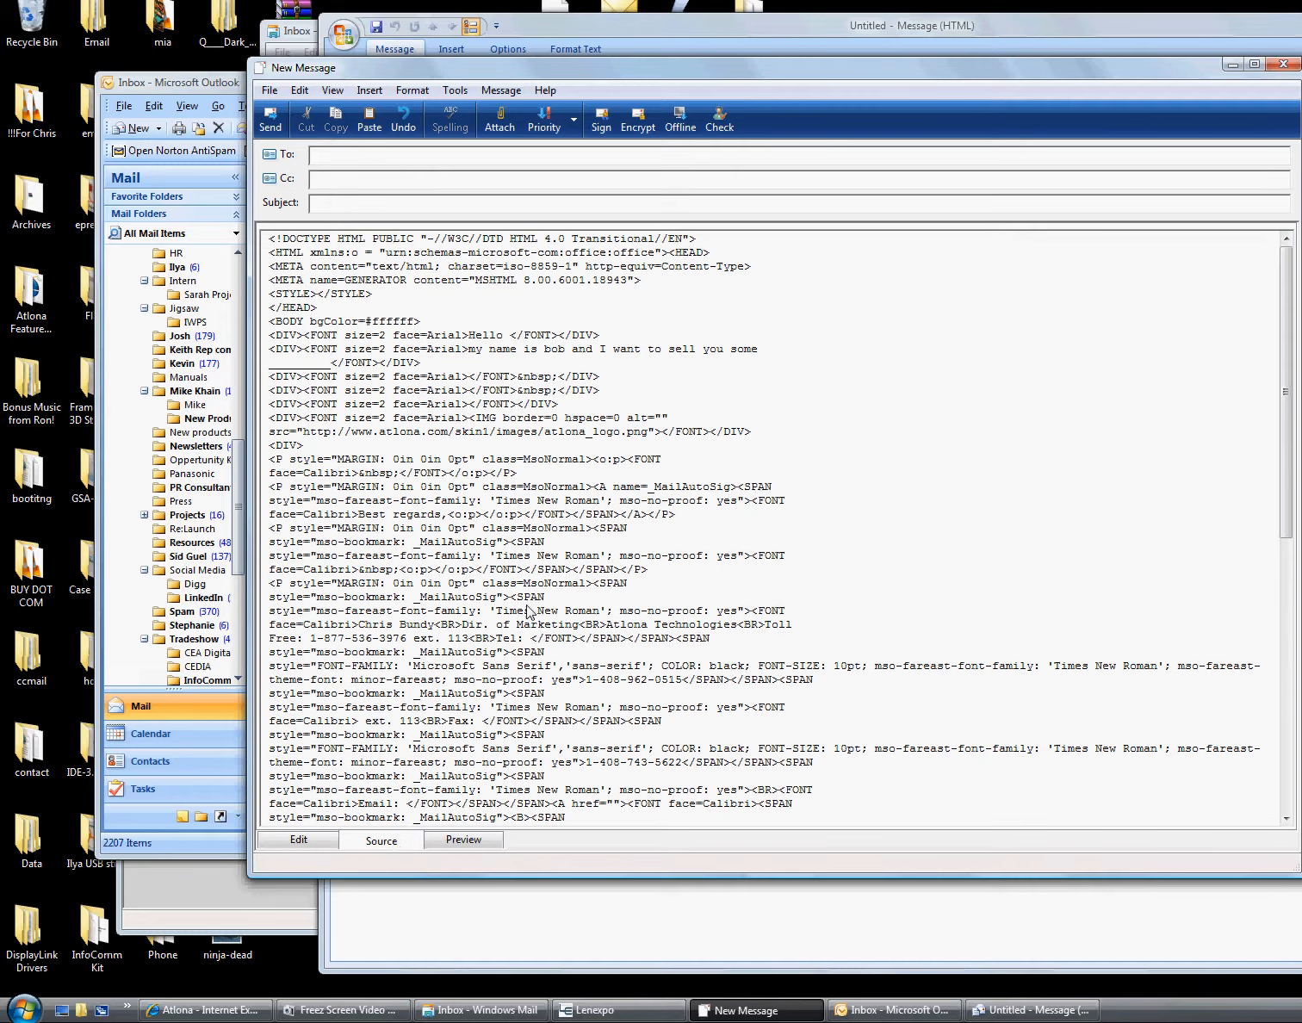
scroll(592, 440, down, 9)
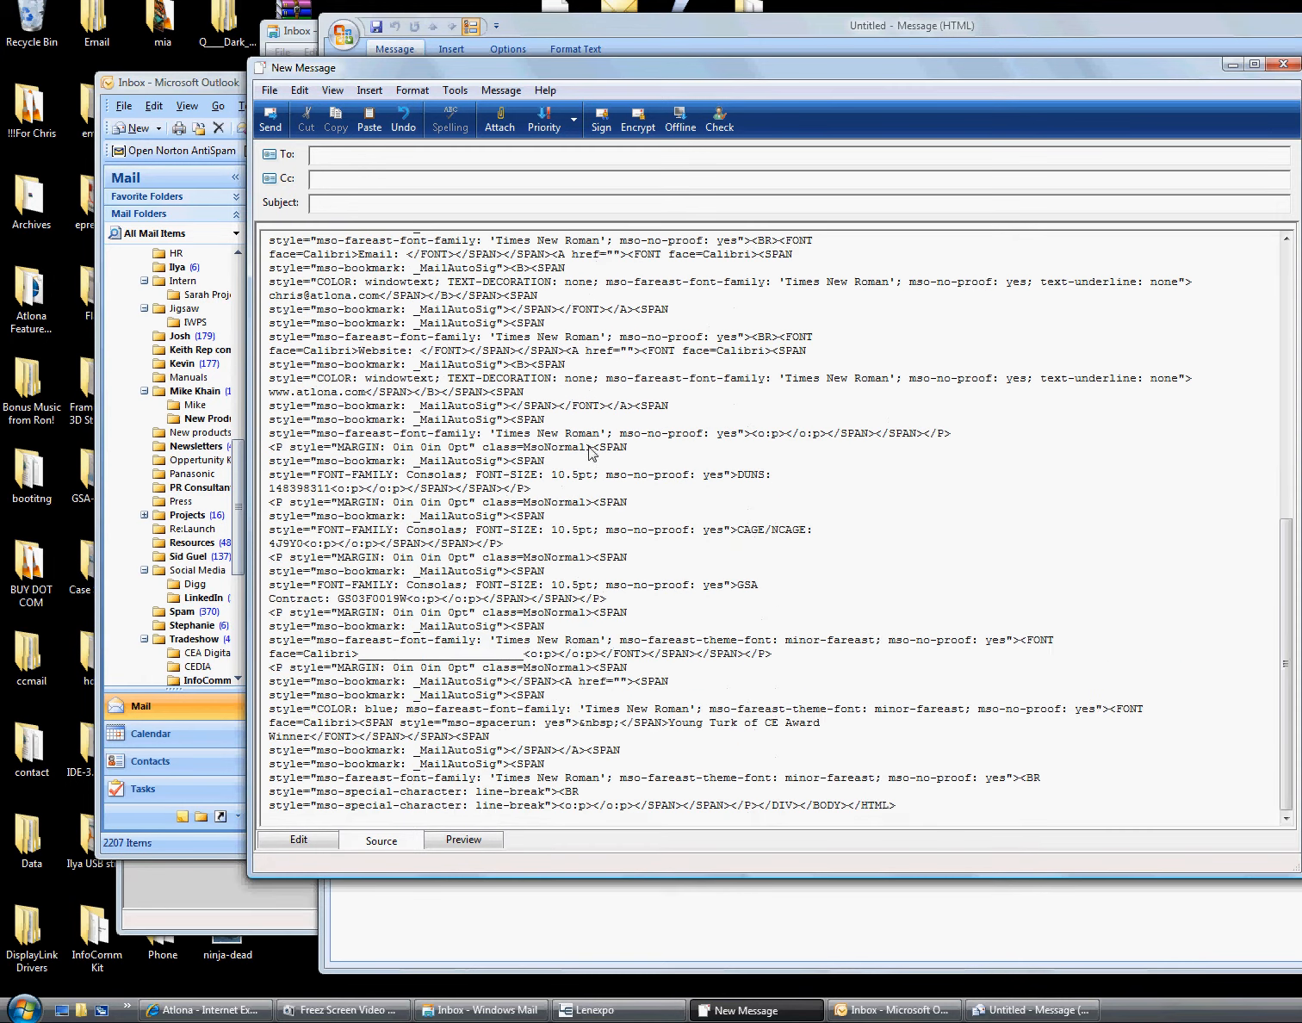
scroll(592, 449, up, 10)
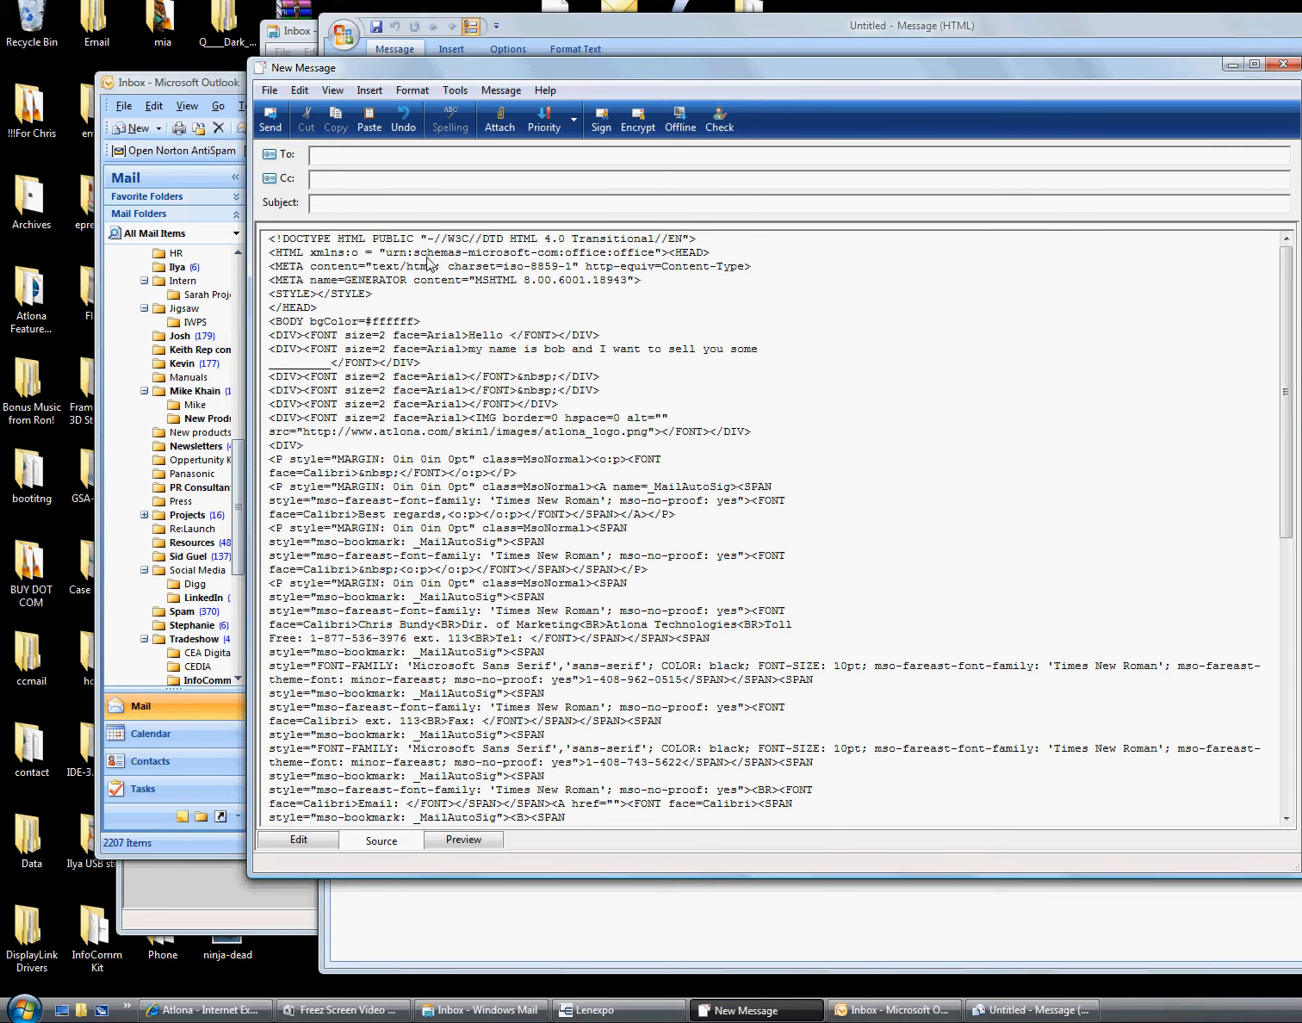
drag(305, 241, 422, 886)
scroll(422, 887, down, 6)
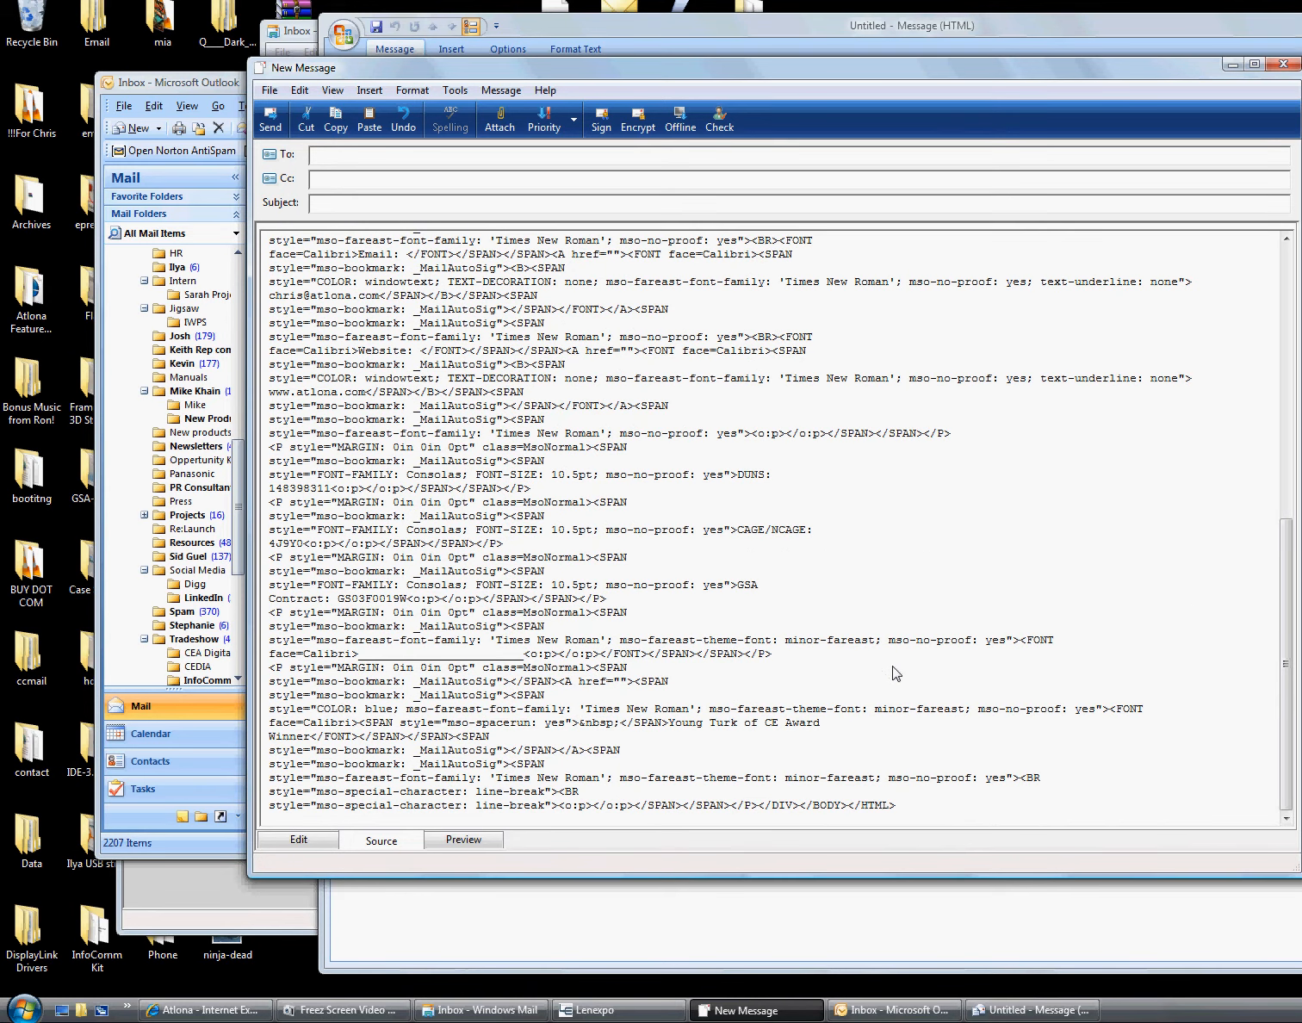
click(301, 840)
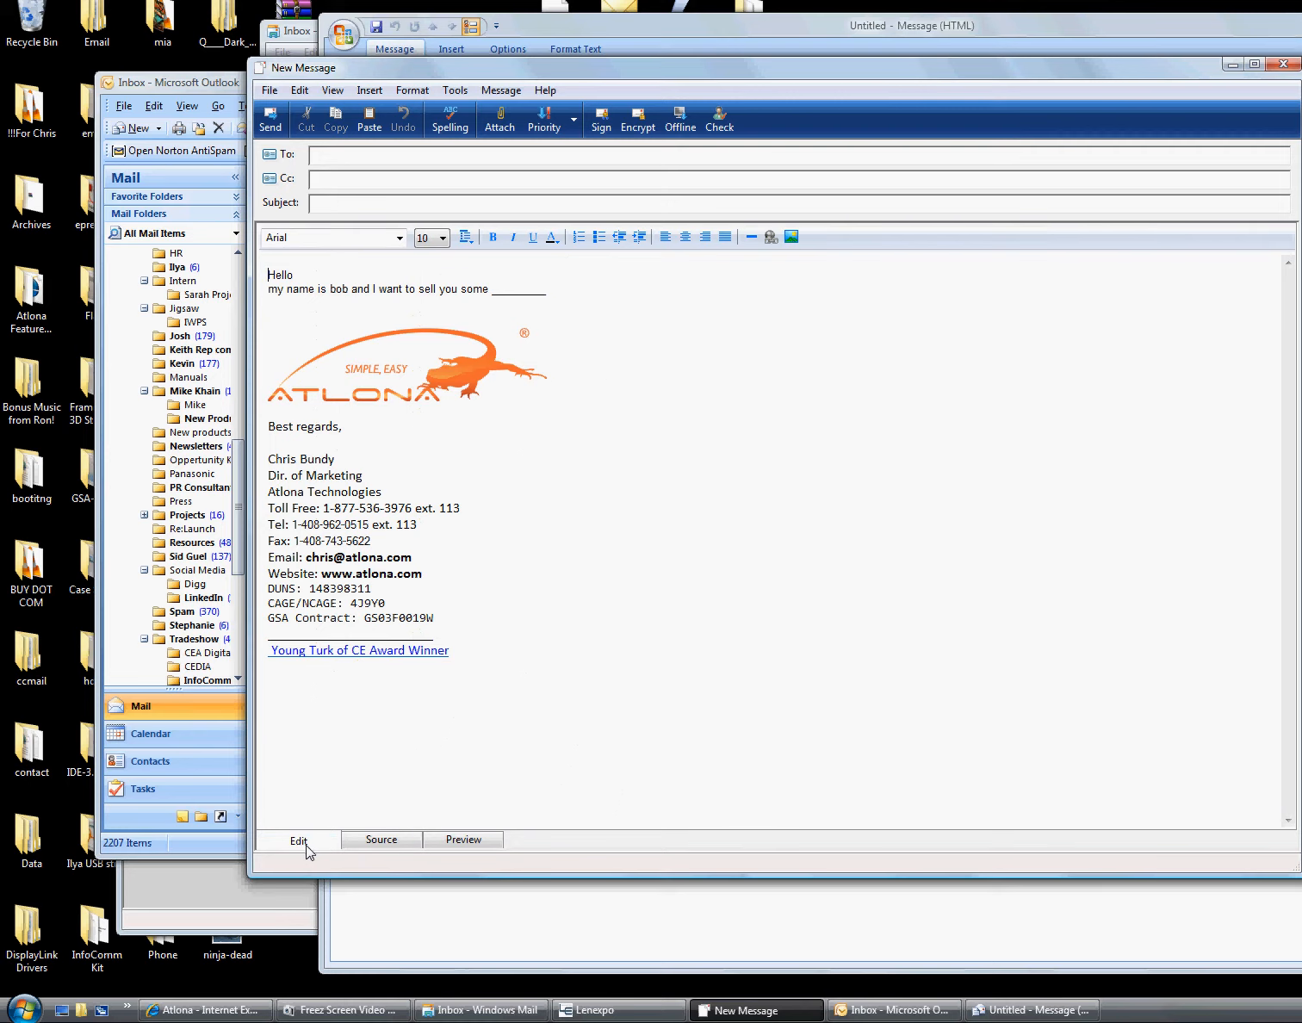
Add $name$ and $company$ after 'Hello', joining them with 'at' in place of the comma
click(317, 279)
text($name$,)
text($company$)
click(325, 318)
double_click(337, 276)
text(at)
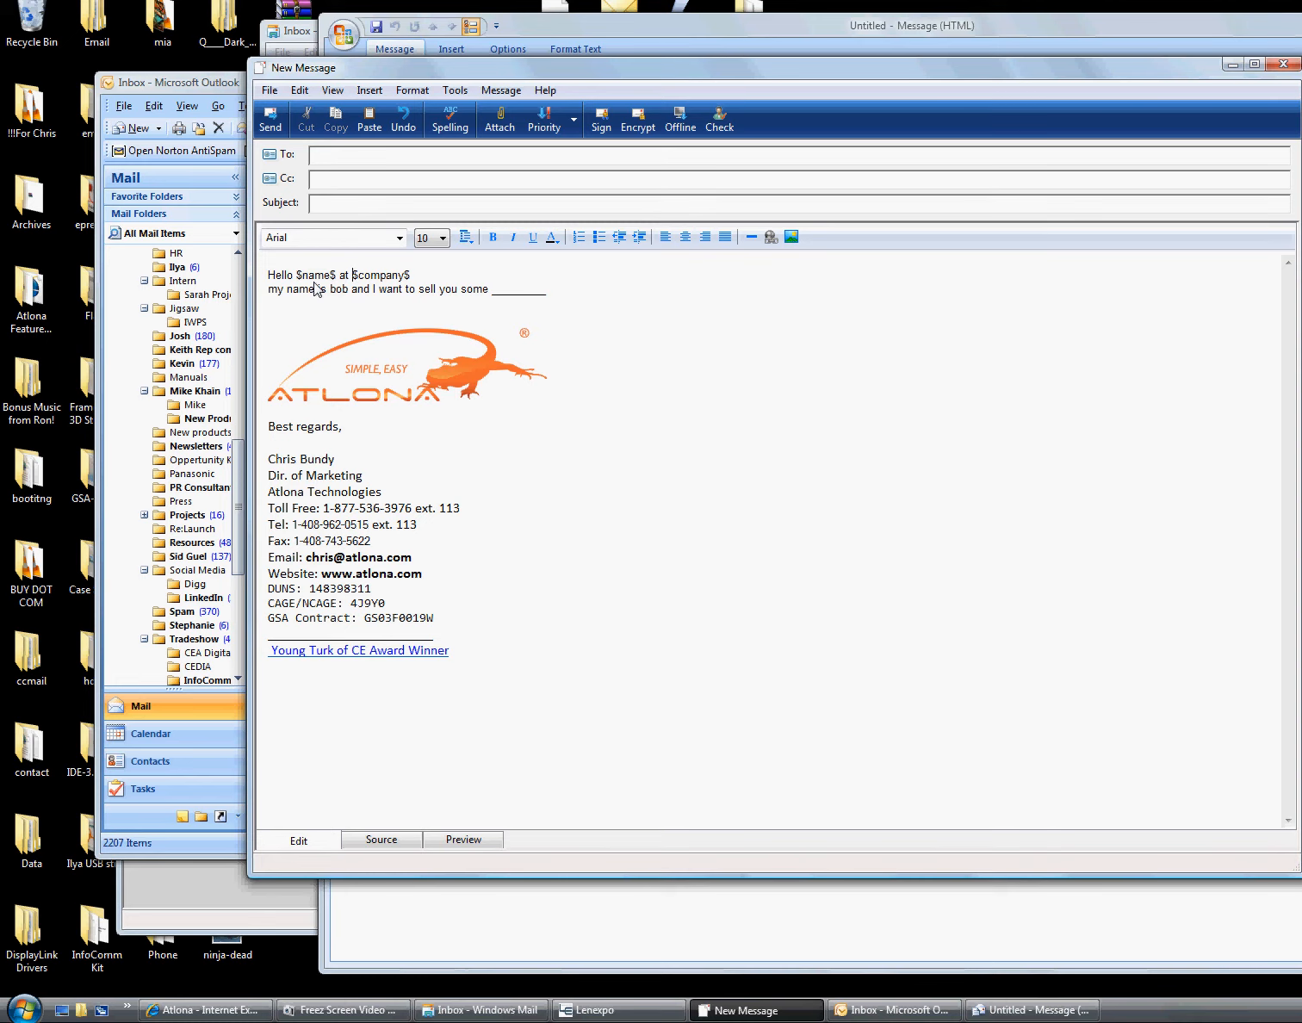
Select the message's entire HTML source in Windows Mail for copying
click(398, 842)
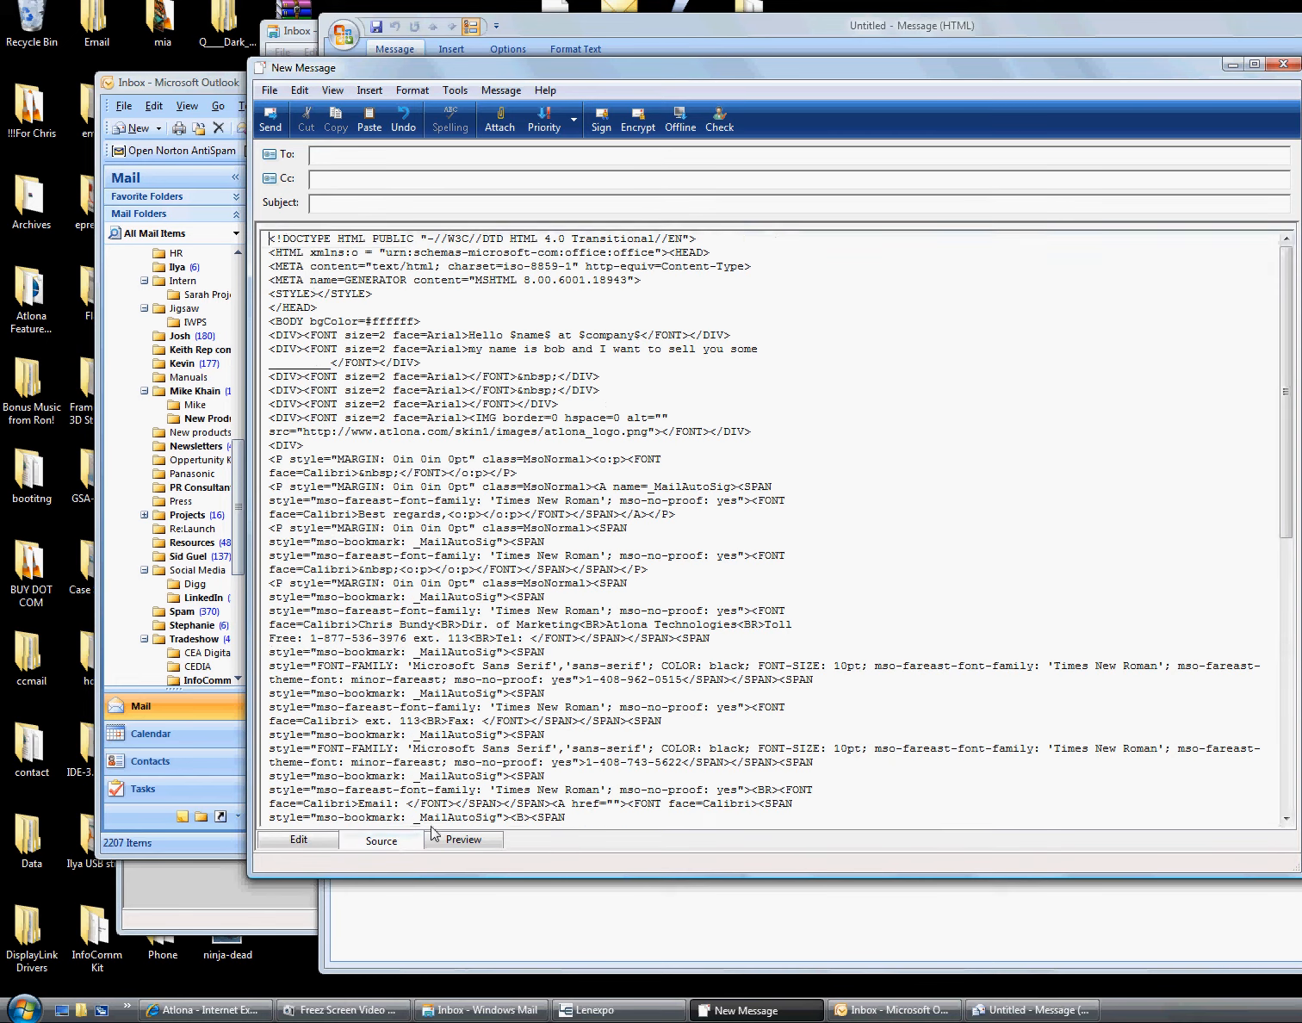
click(878, 422)
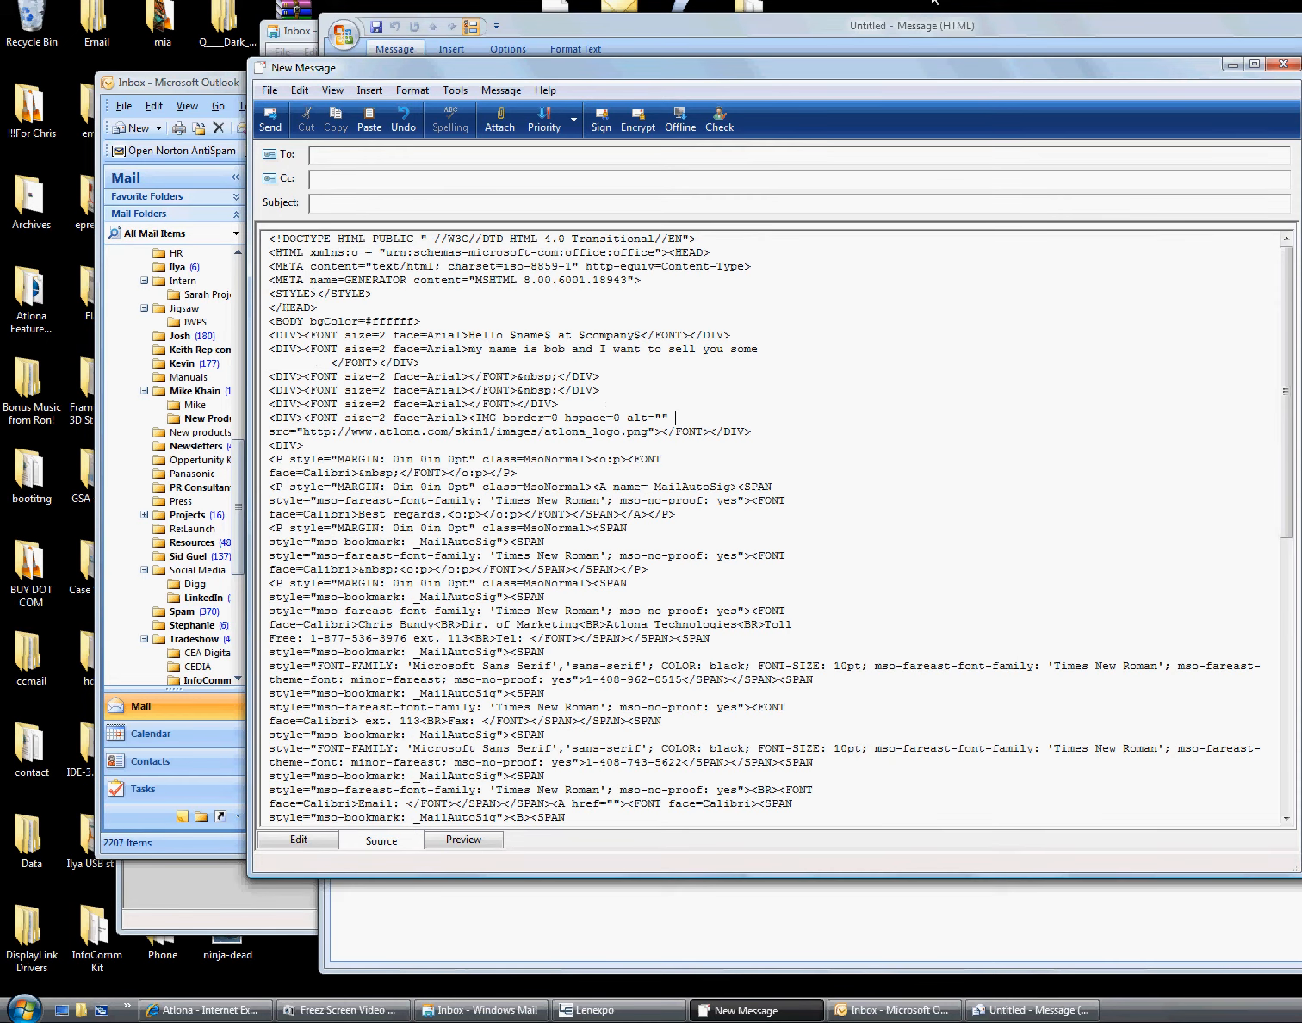
key(ctrl+a)
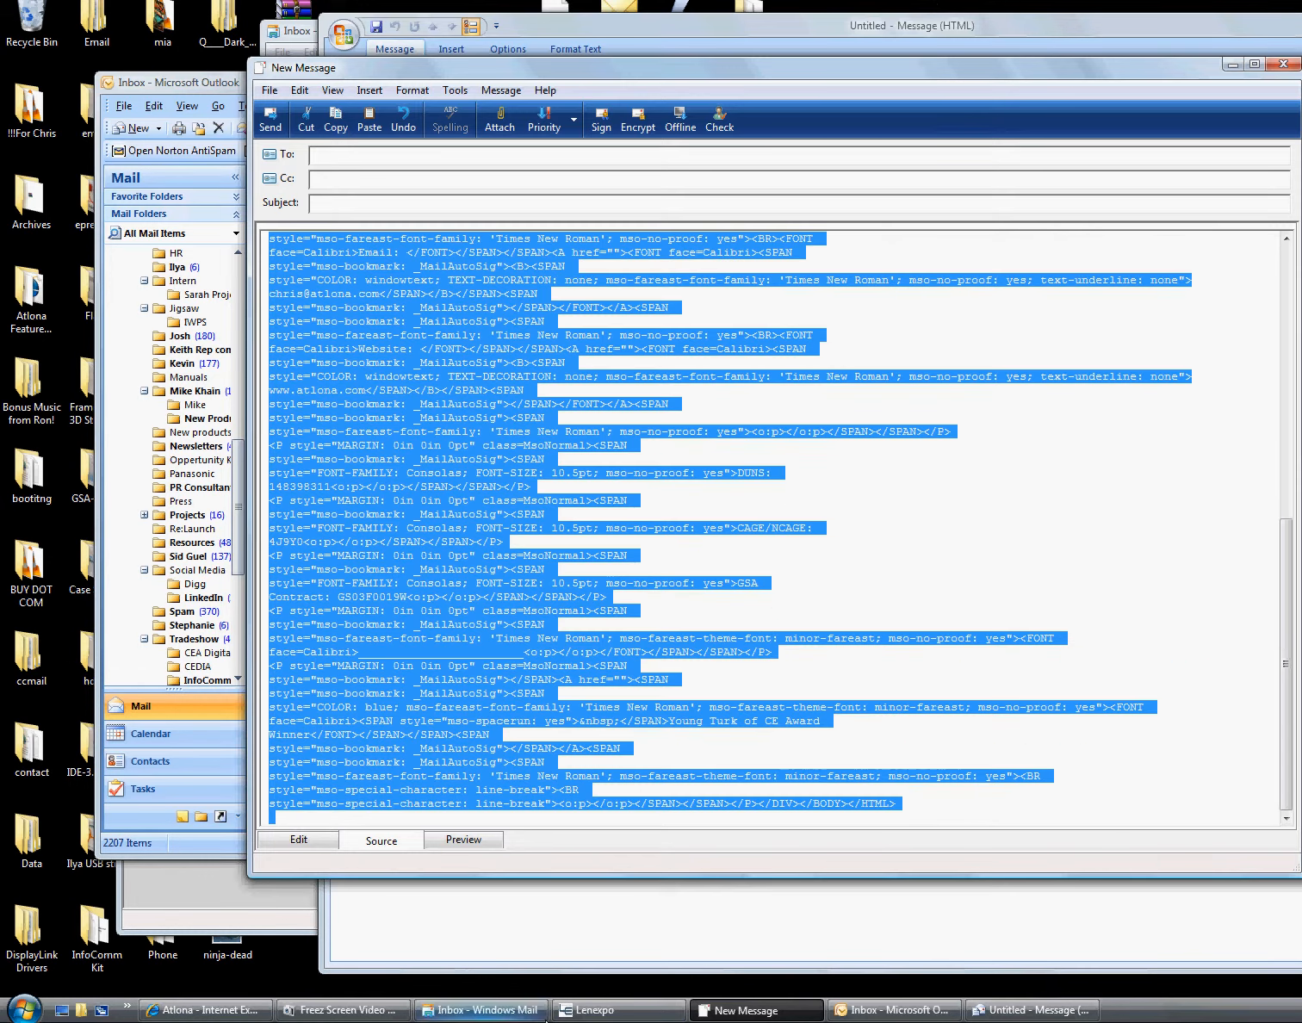
Bring Lenexpo to the front and minimize its Leads window
click(526, 1011)
click(607, 1011)
click(1267, 162)
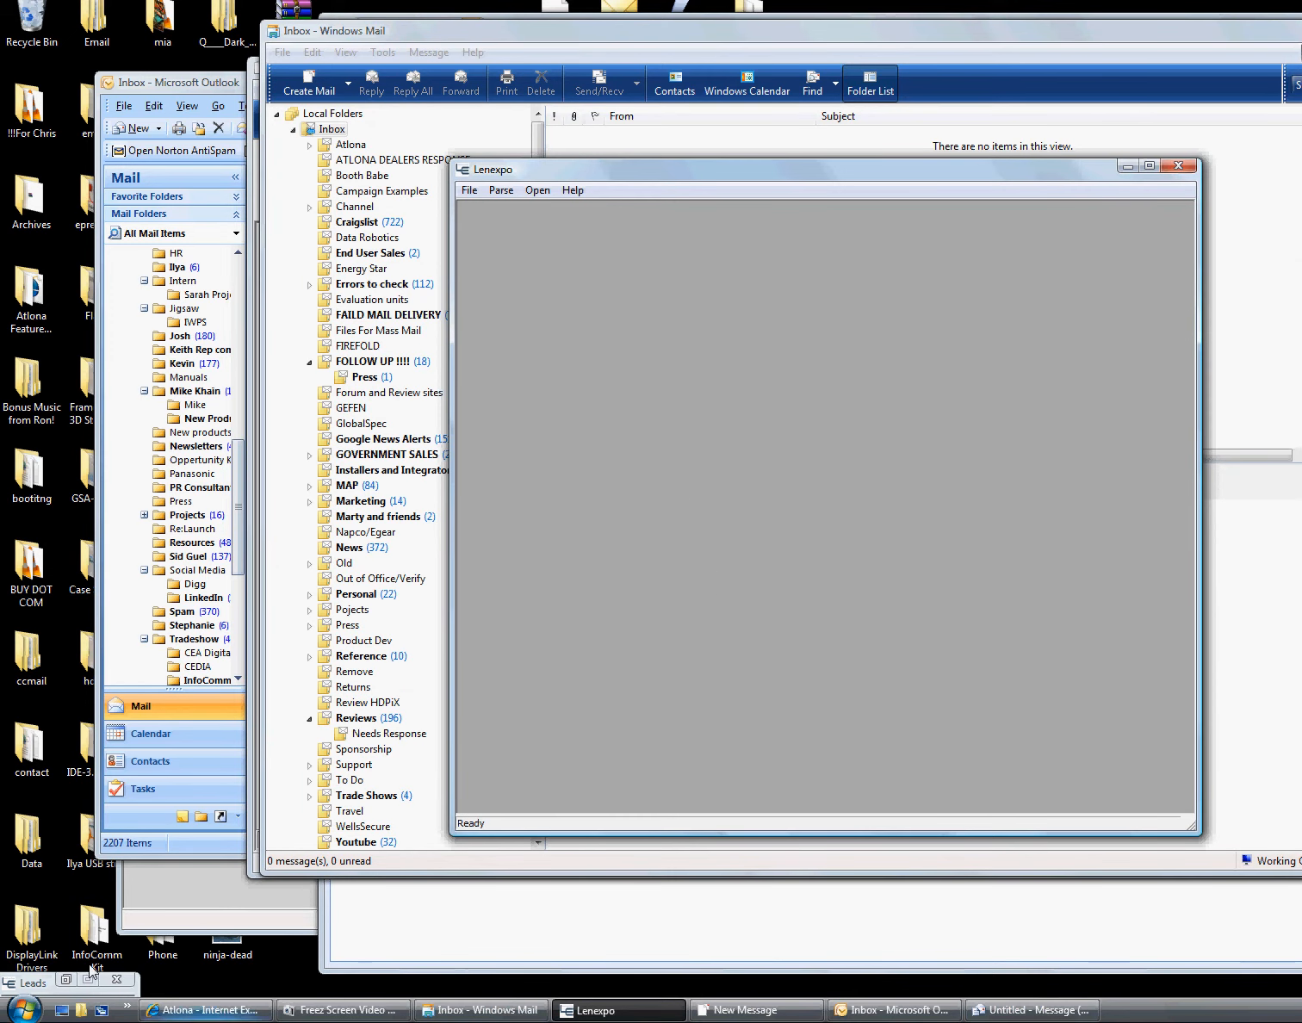
Restore the Leads window and start a new campaign from Email Campaigns
click(65, 979)
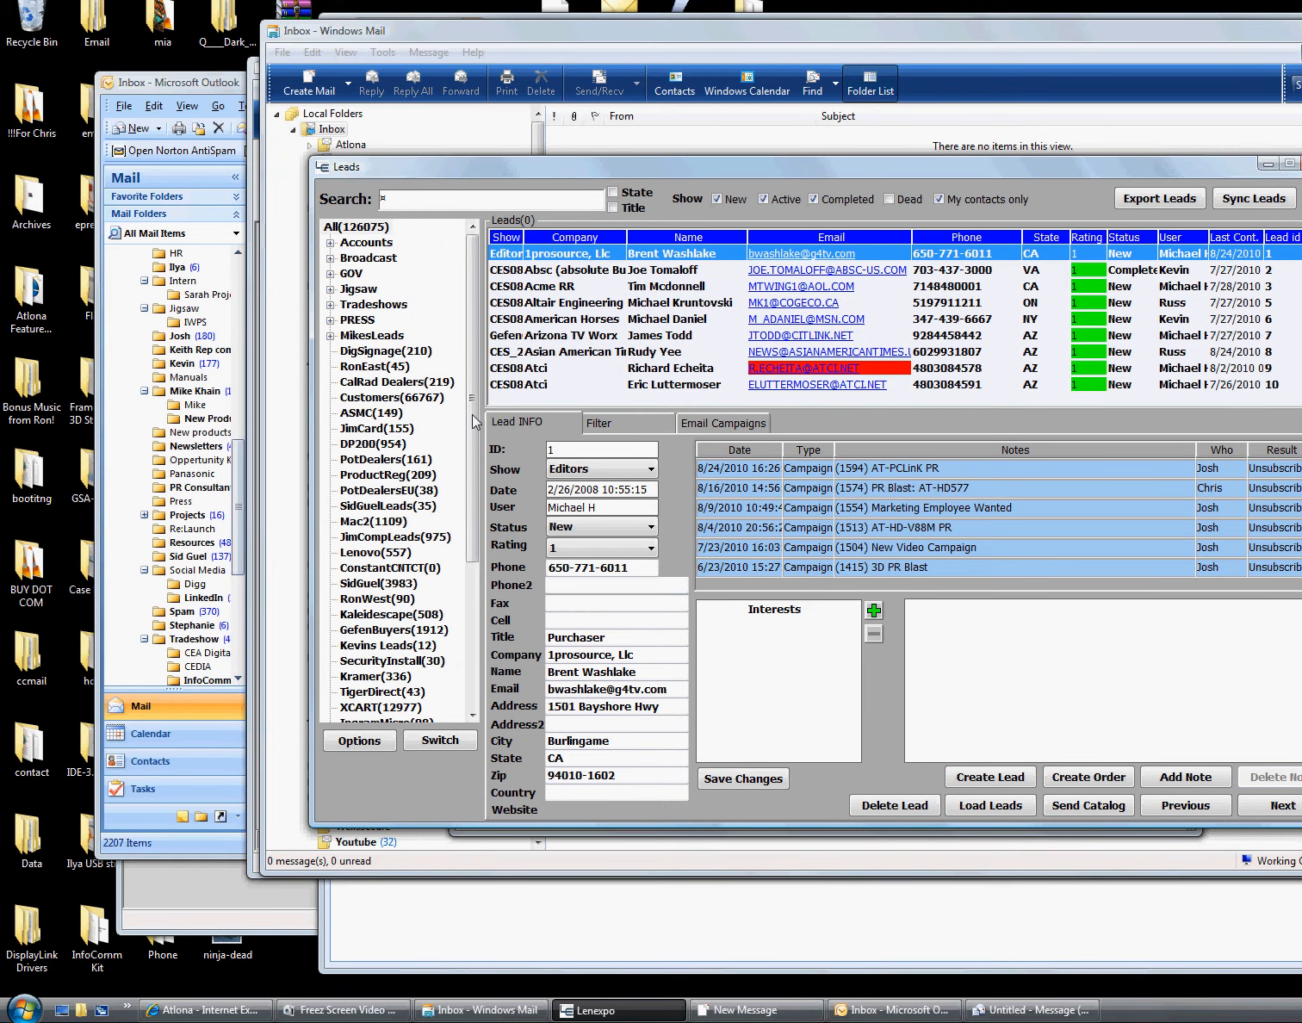
click(736, 423)
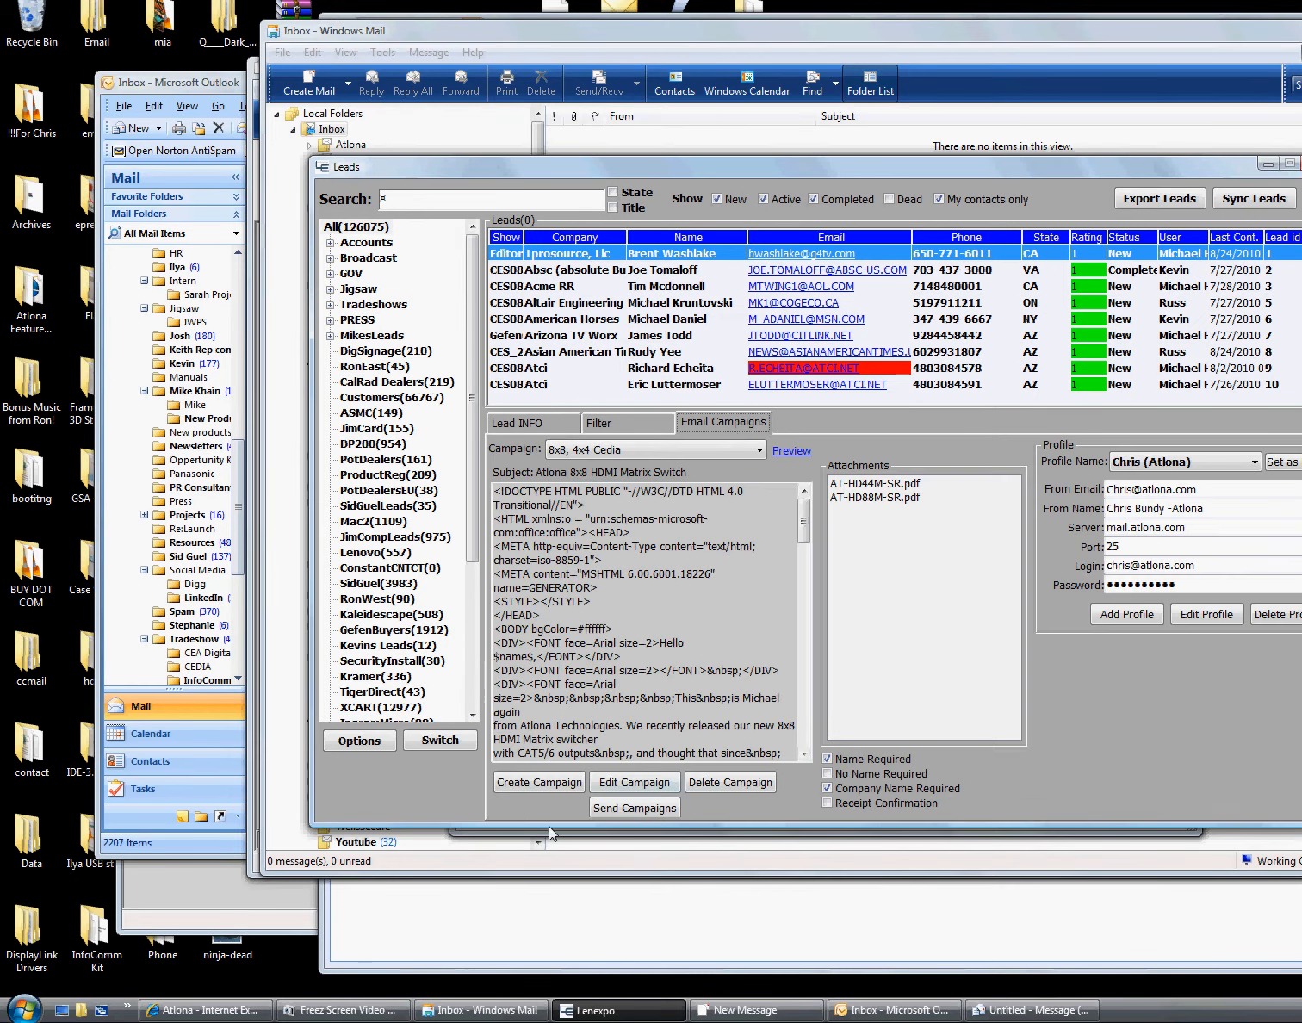
click(527, 784)
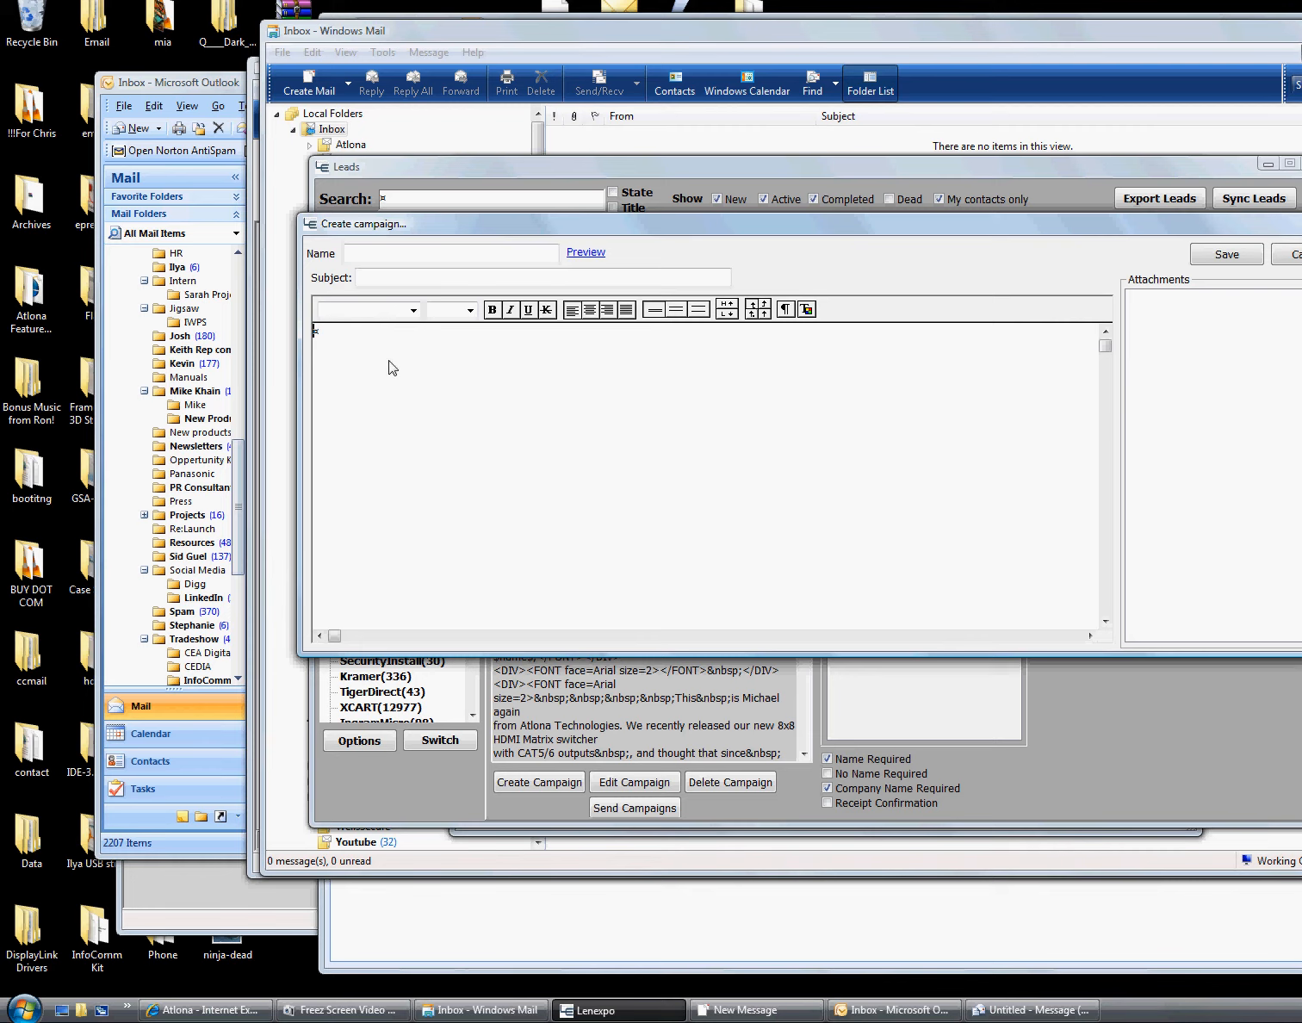
Paste the copied HTML as the body and name the campaign 'Camp test 4 sales'
key(ctrl+v)
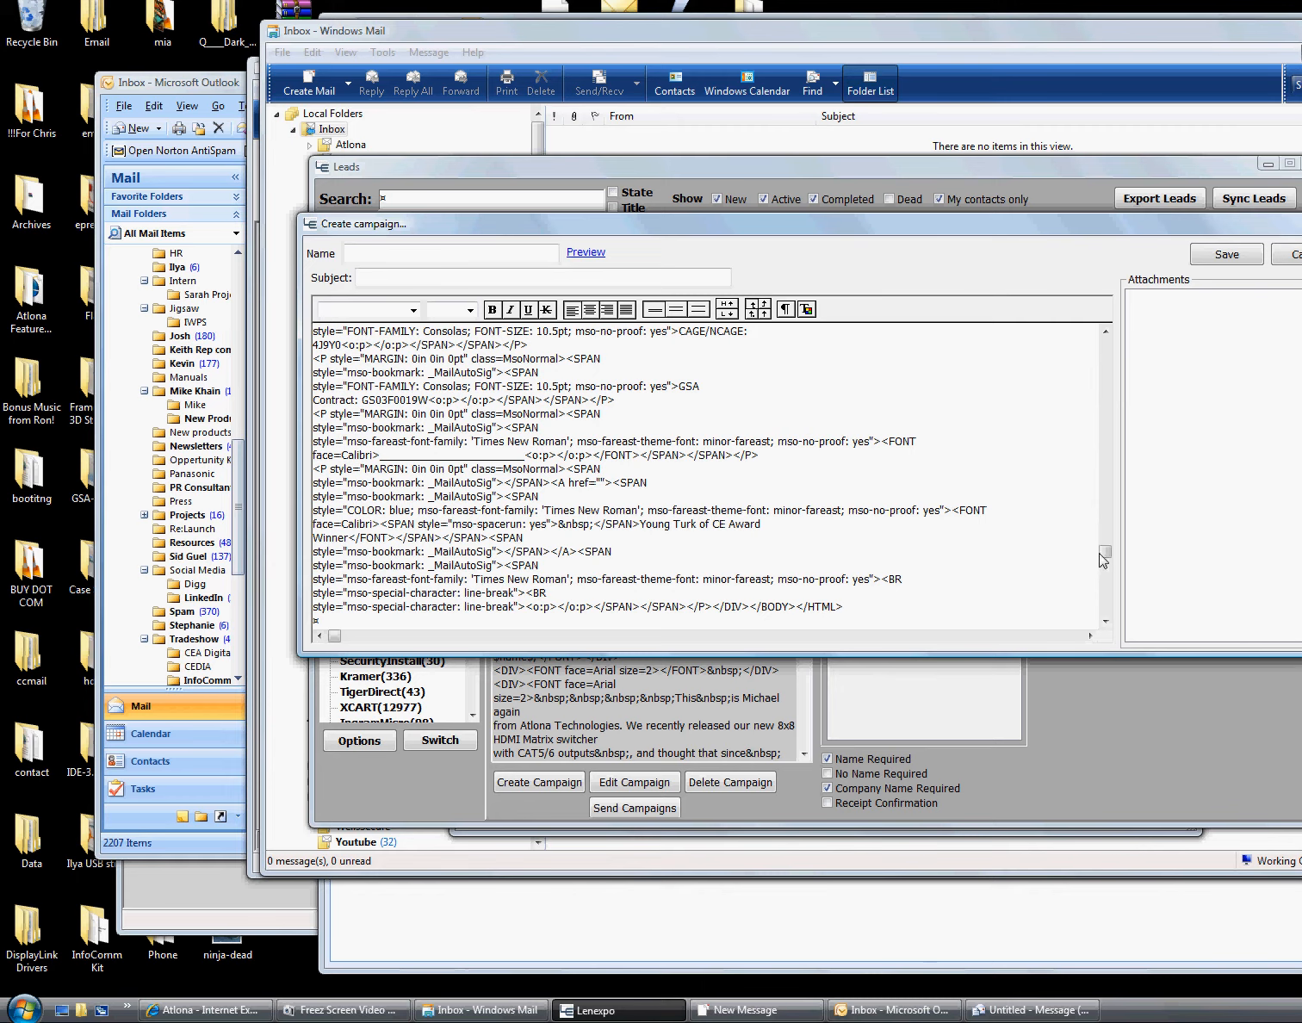
scroll(1057, 435, up, 10)
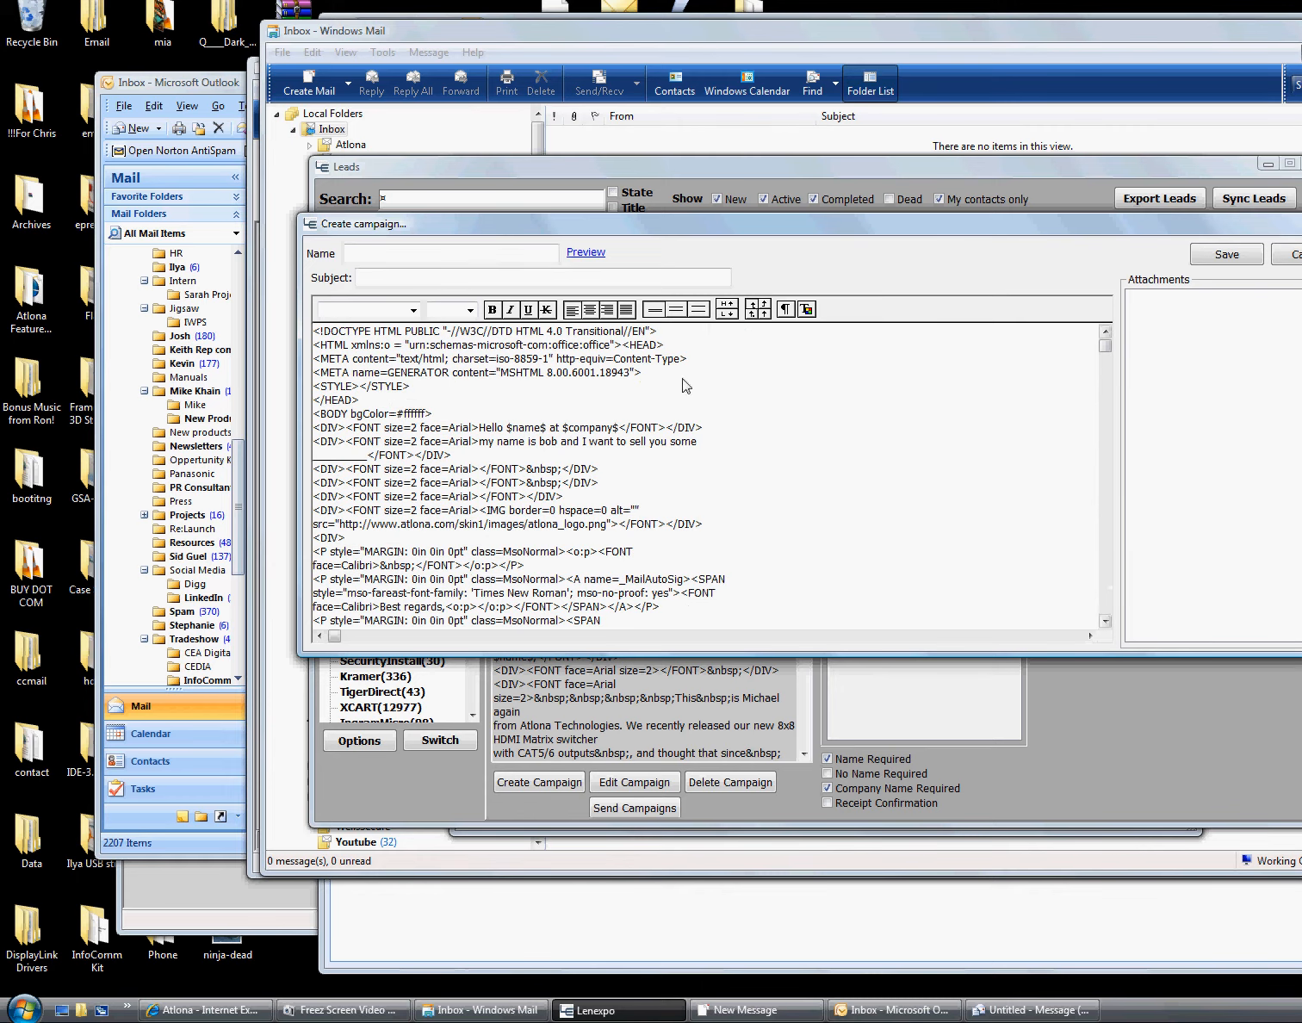
click(517, 254)
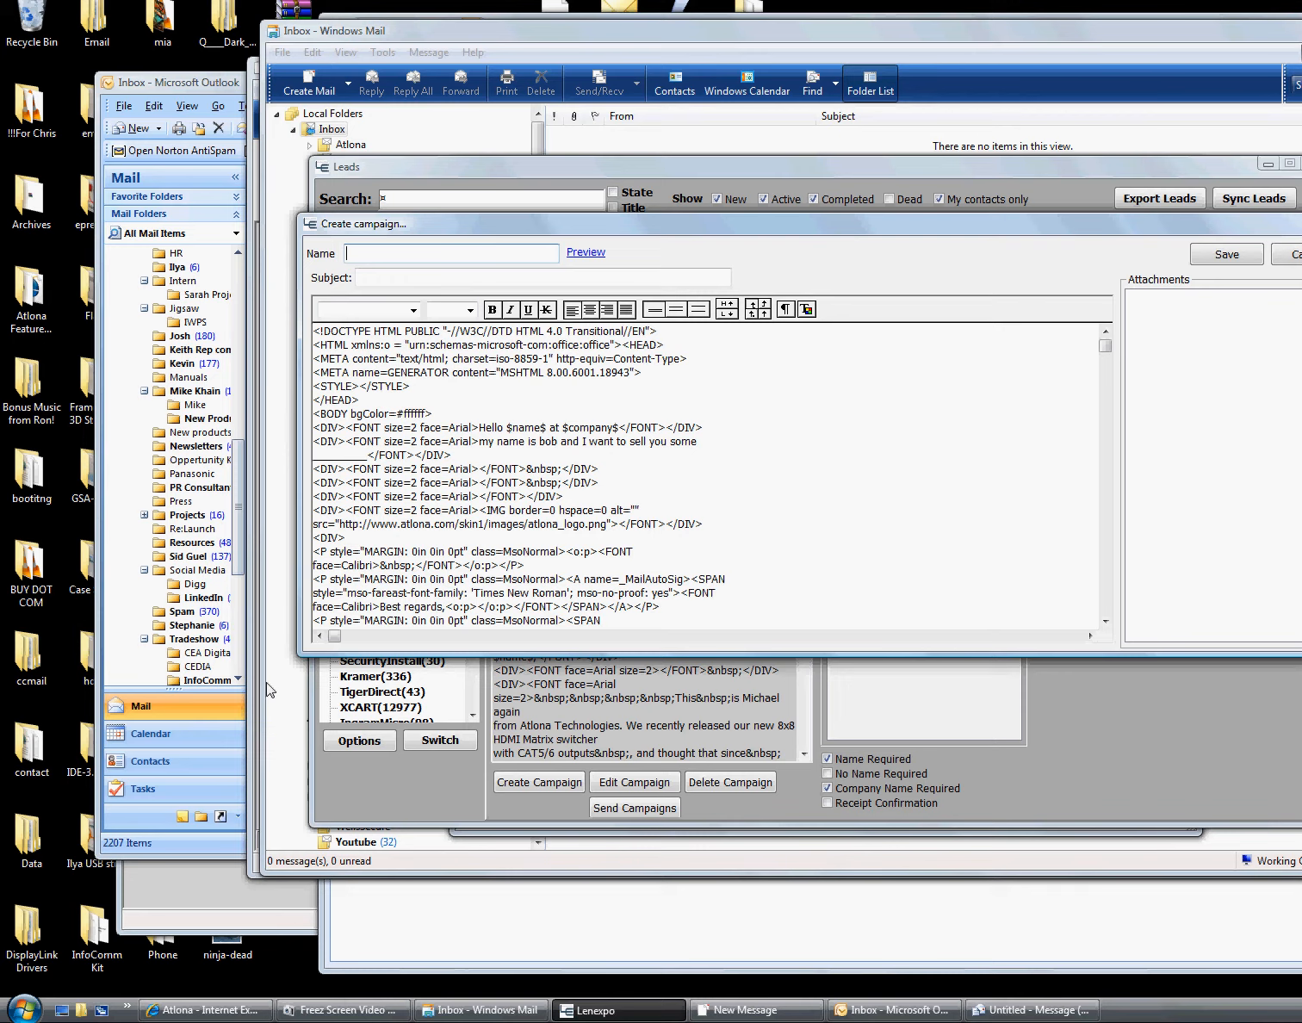
text(Camp test 4 sales)
Set the campaign subject to 'News from Atlona'
click(413, 278)
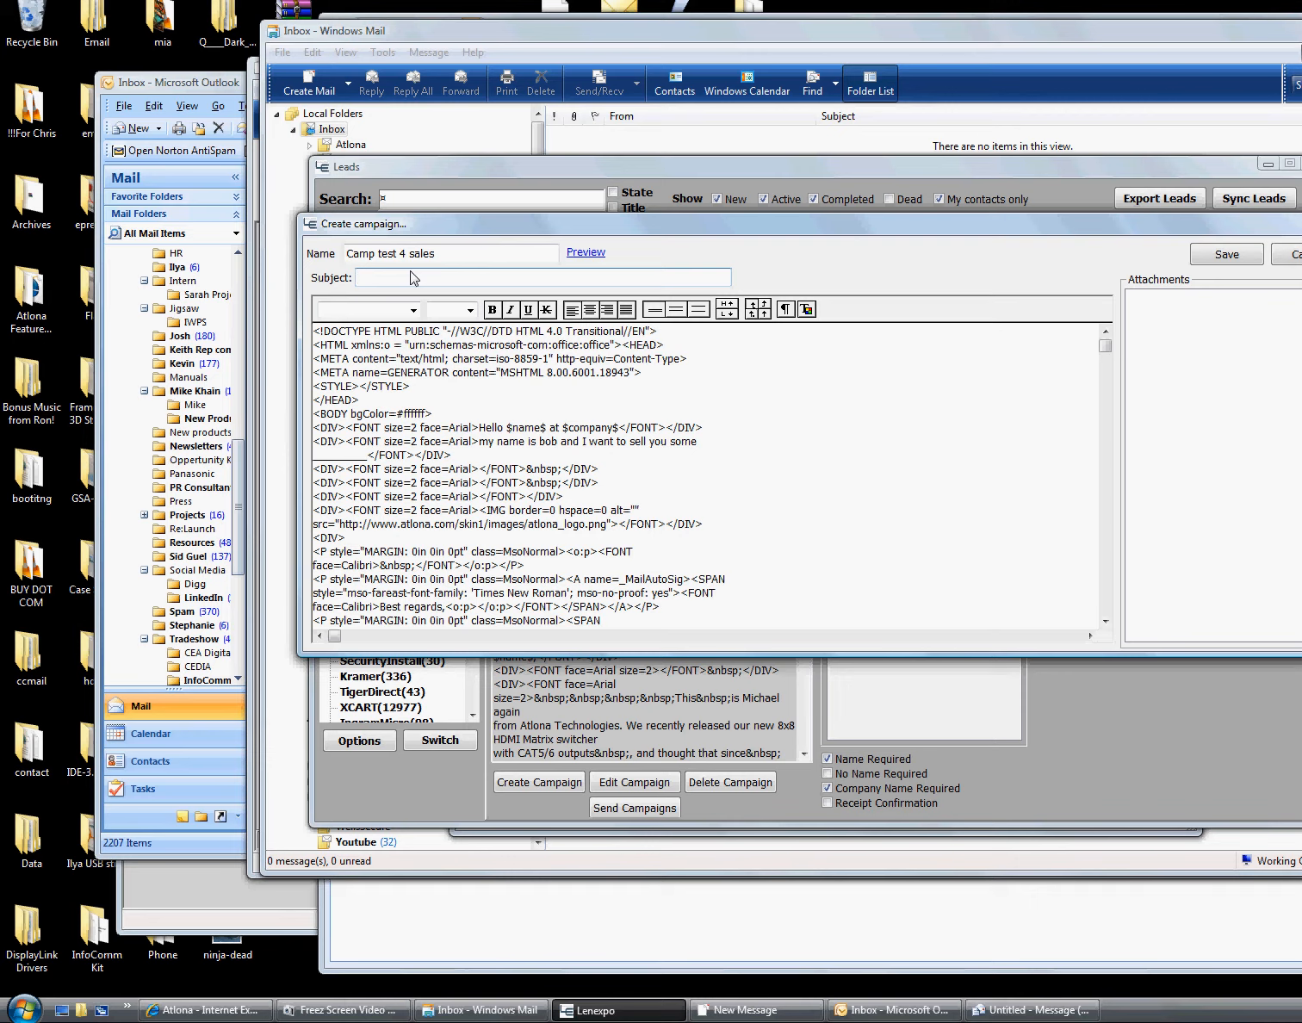
text(Atlona account manager)
key(BackSpace)
key(BackSpace)
key(BackSpace)
key(BackSpace)
key(BackSpace)
key(BackSpace)
key(BackSpace)
key(BackSpace)
key(BackSpace)
key(BackSpace)
key(BackSpace)
key(BackSpace)
key(BackSpace)
key(BackSpace)
key(BackSpace)
key(BackSpace)
key(BackSpace)
key(BackSpace)
key(BackSpace)
key(BackSpace)
text(News from Atlona)
click(761, 500)
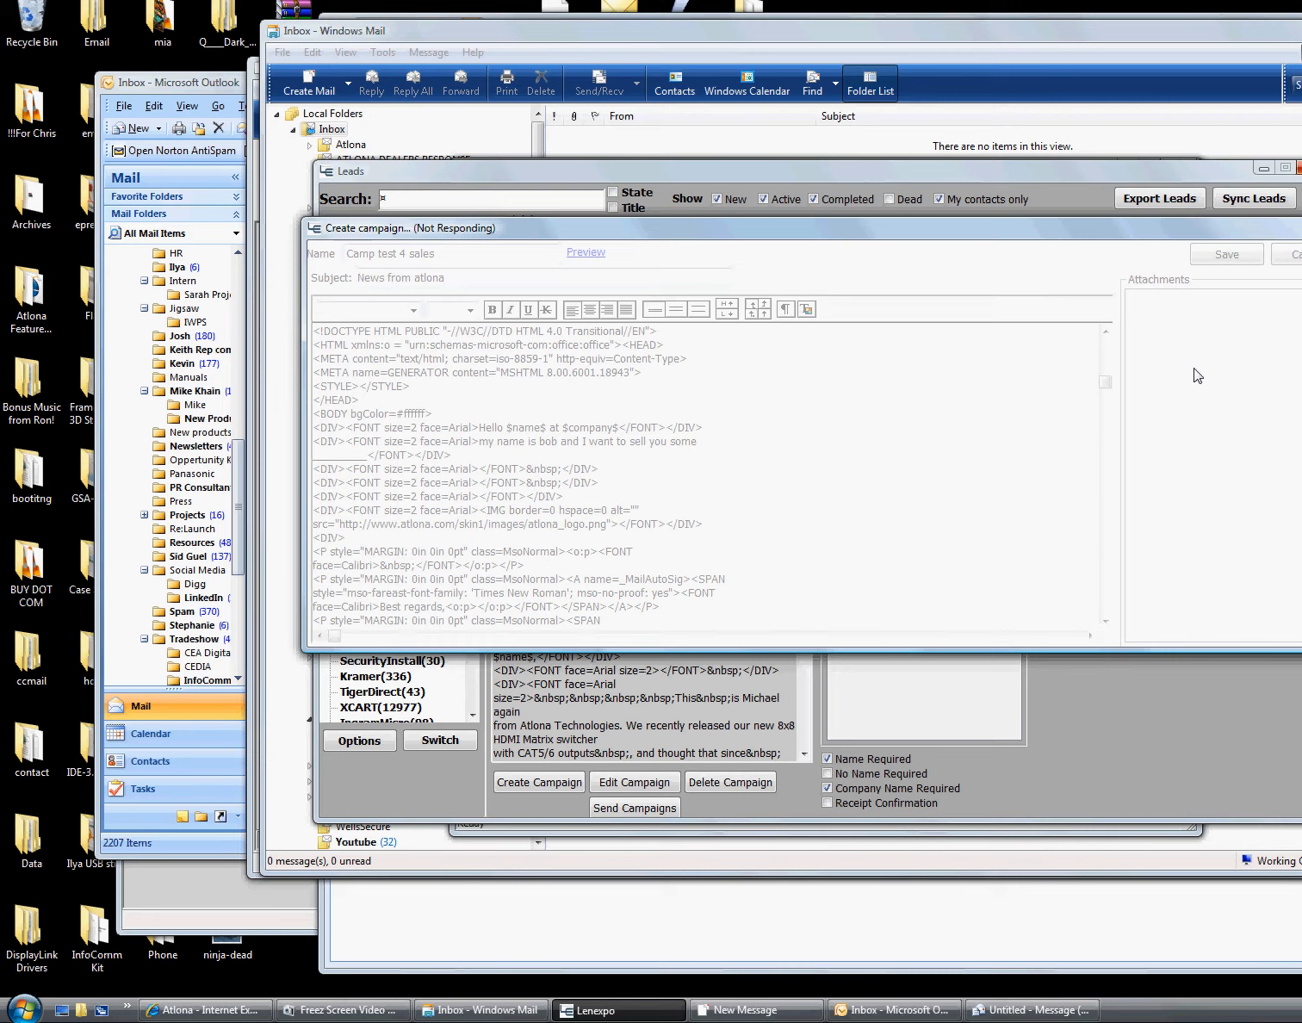
drag(1185, 228, 1255, 462)
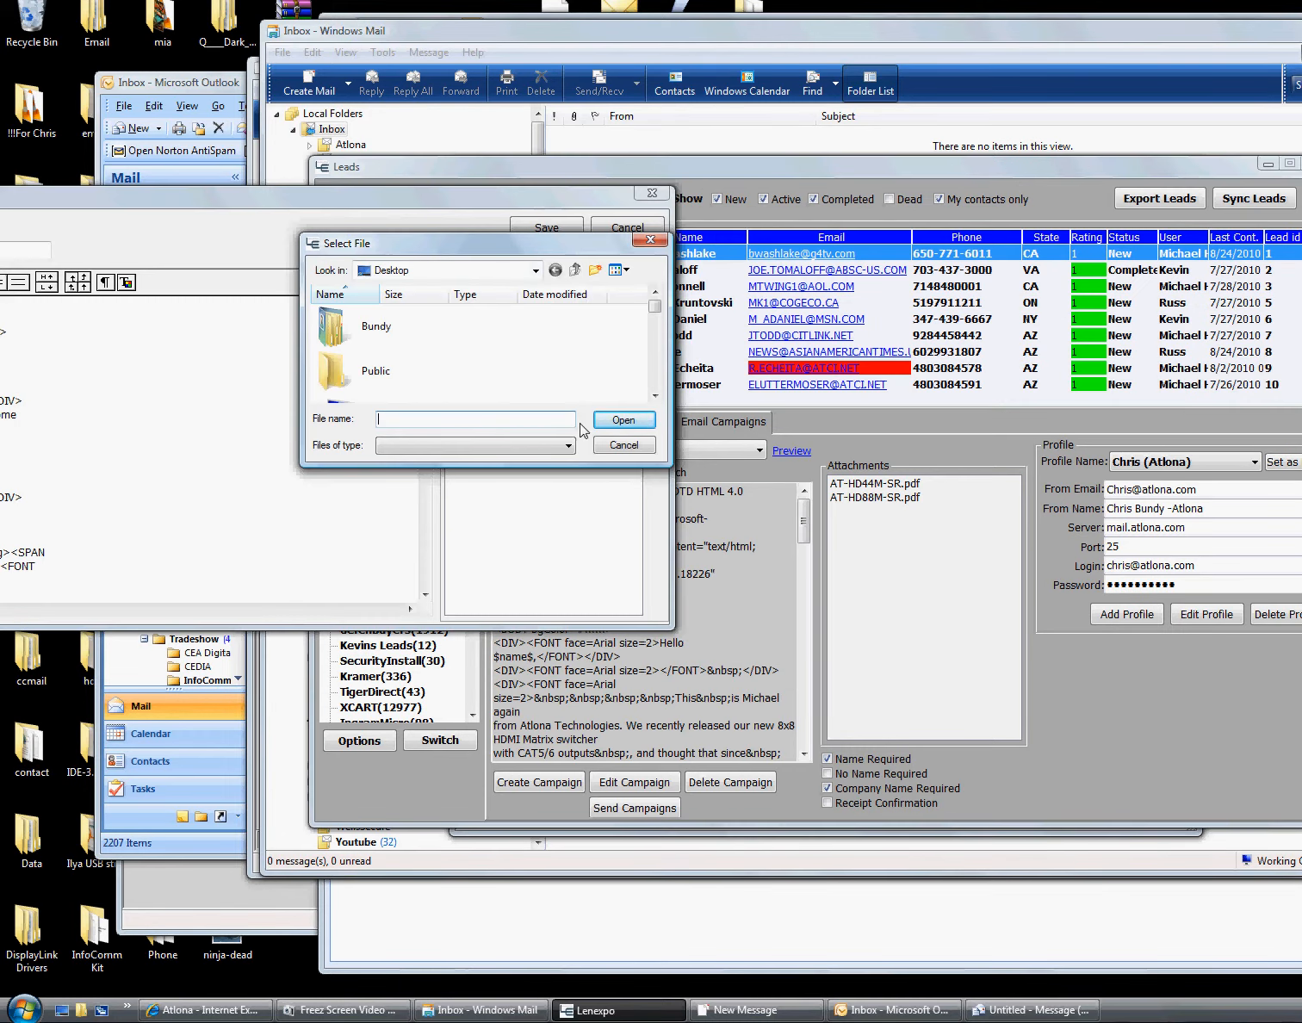
drag(450, 248, 759, 636)
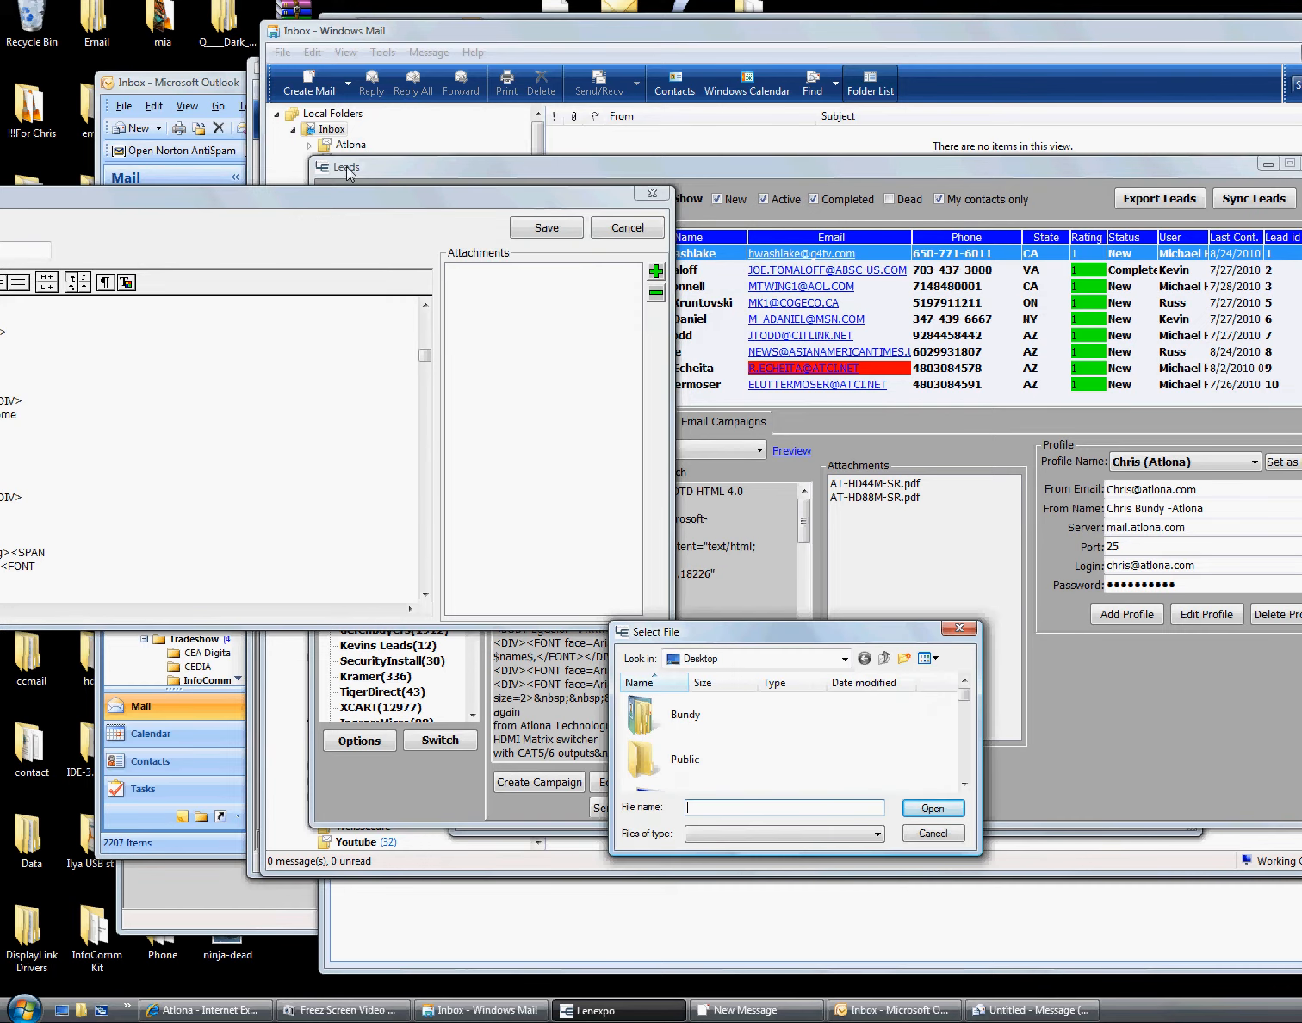
click(933, 833)
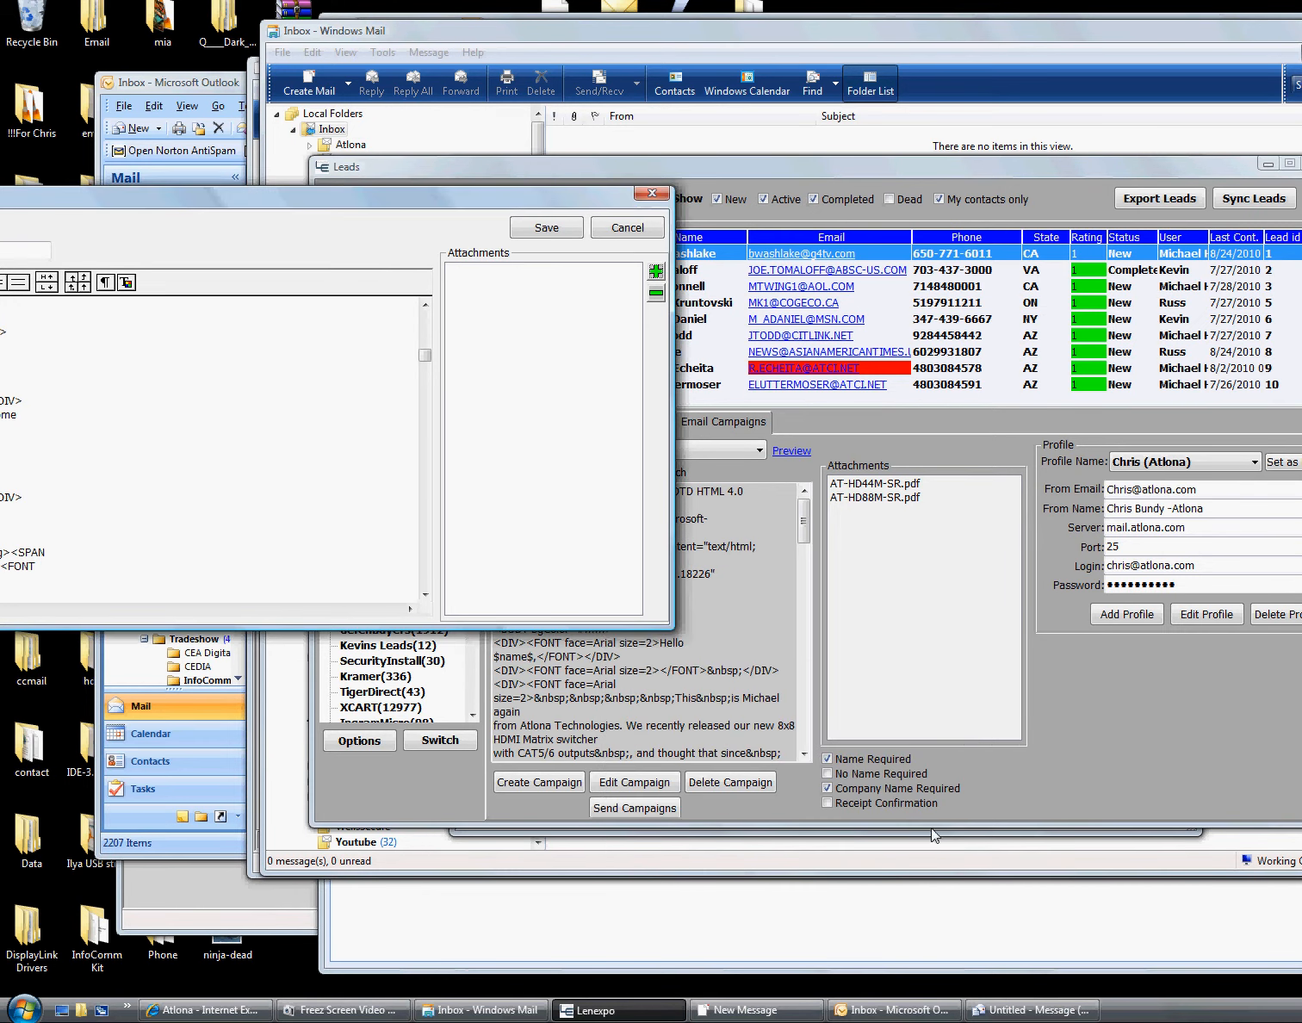
drag(486, 198, 1266, 197)
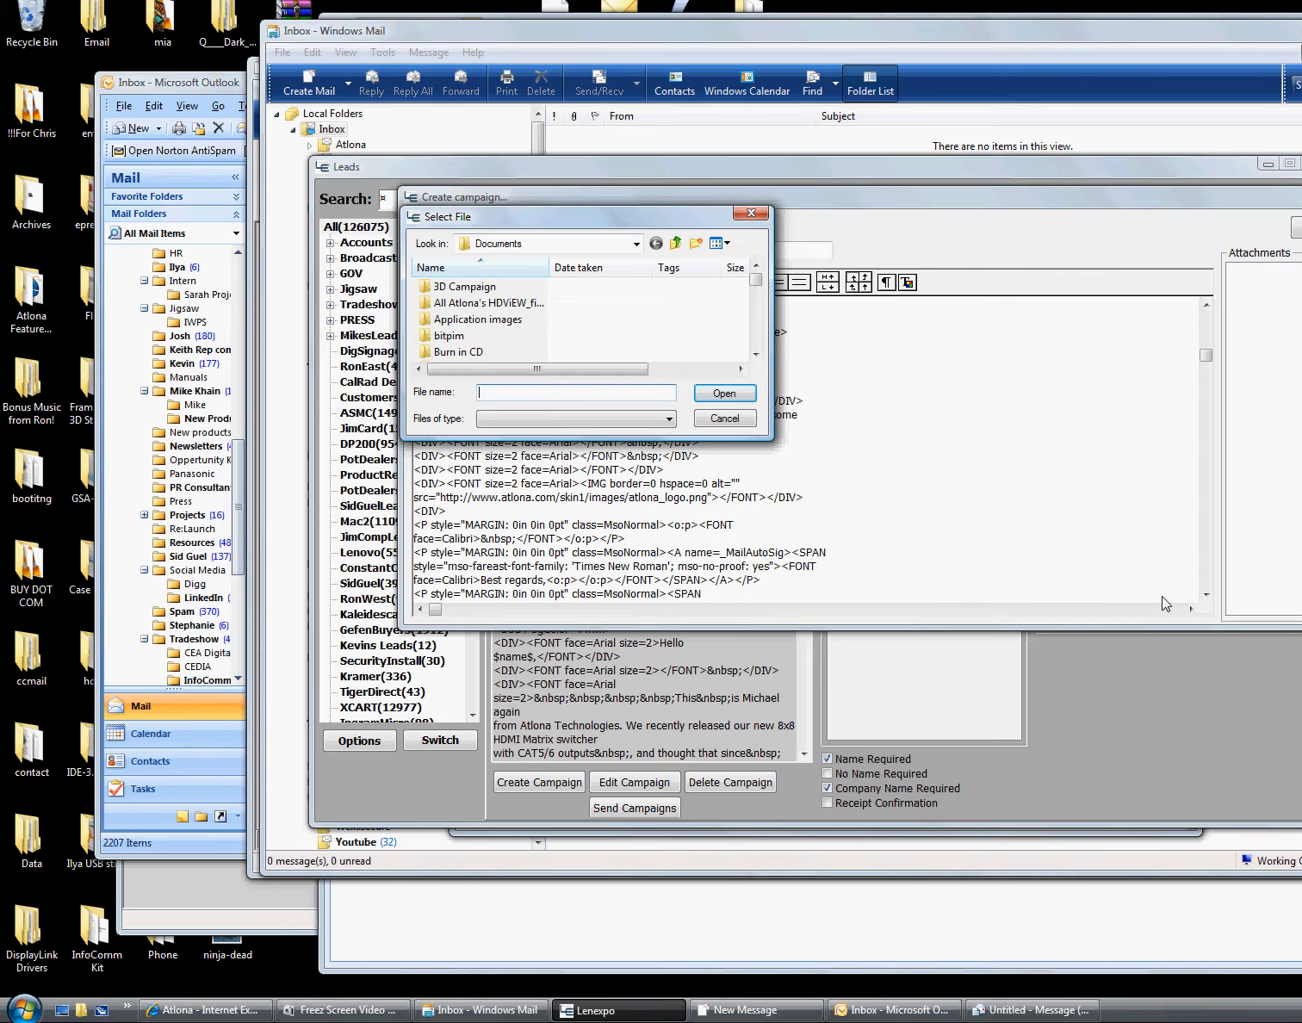
click(724, 418)
drag(1063, 168, 910, 183)
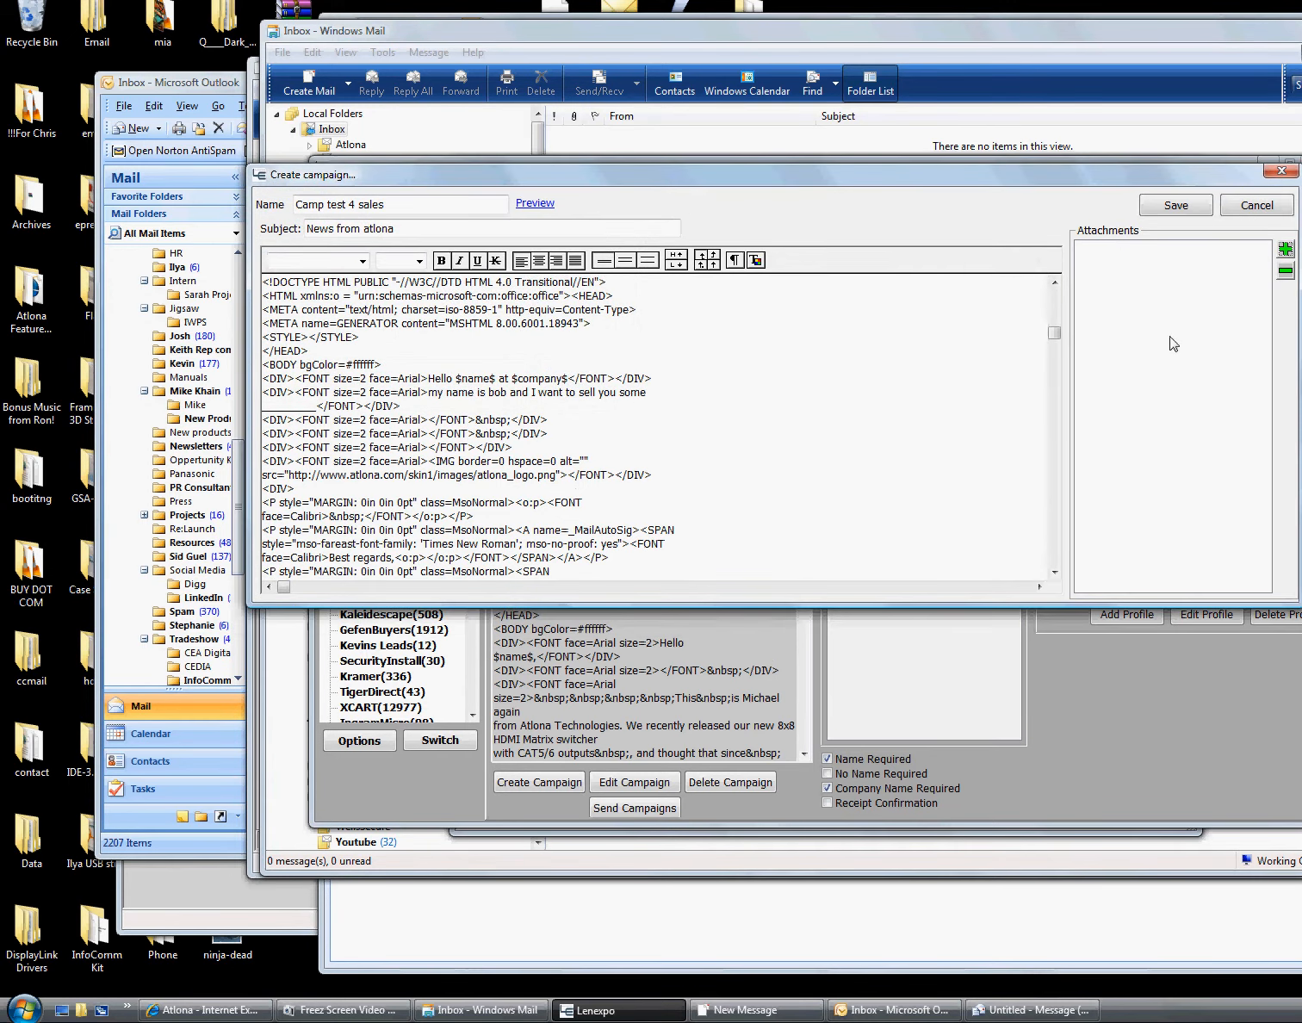
click(1285, 250)
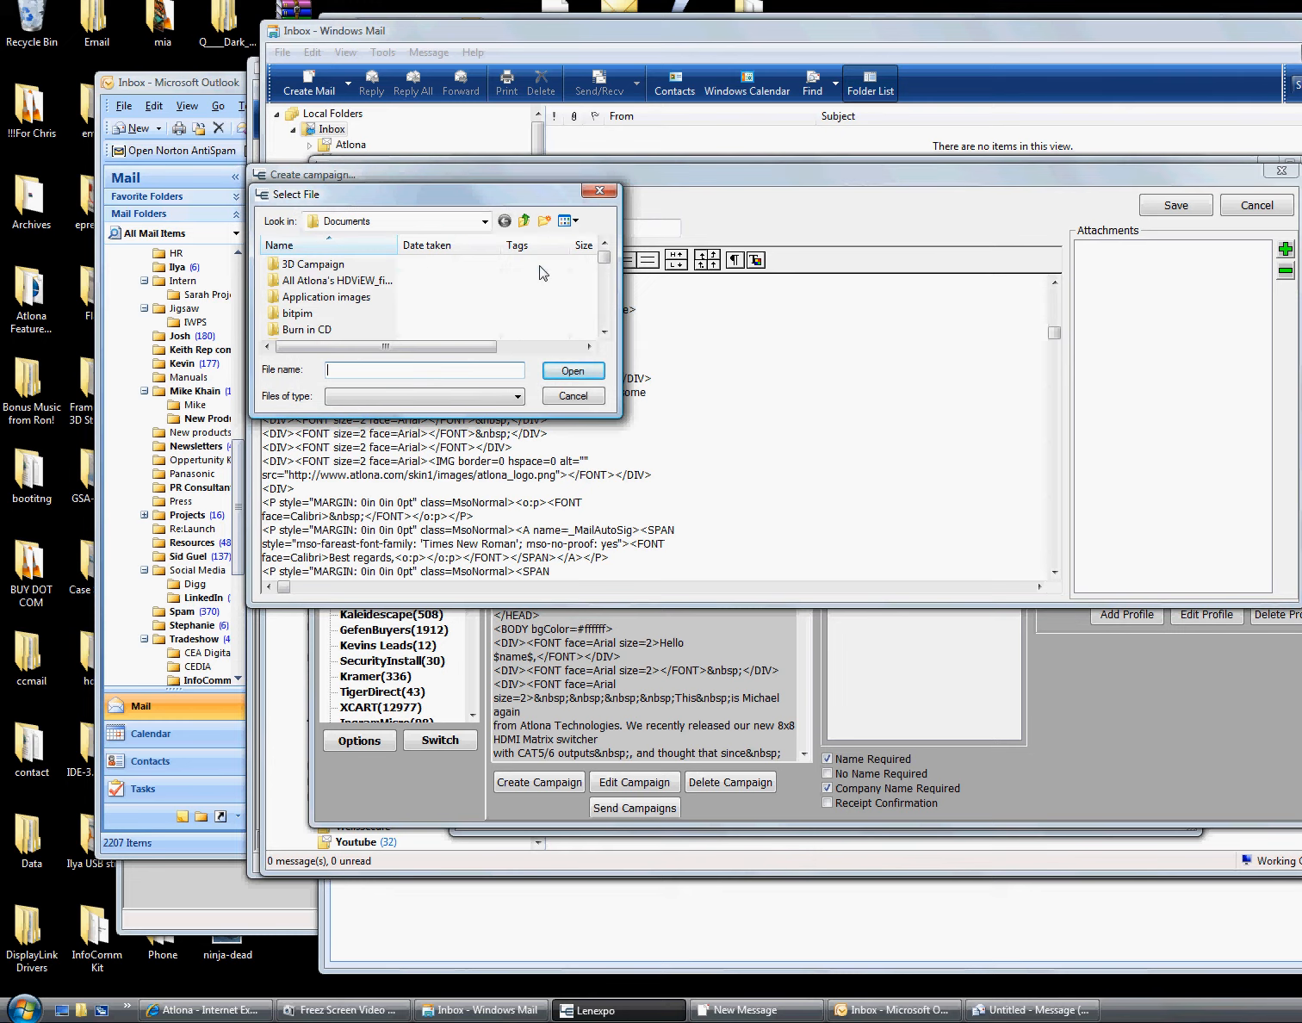
mouse_move(604, 257)
mouse_down()
mouse_move(612, 344)
mouse_move(606, 214)
mouse_up()
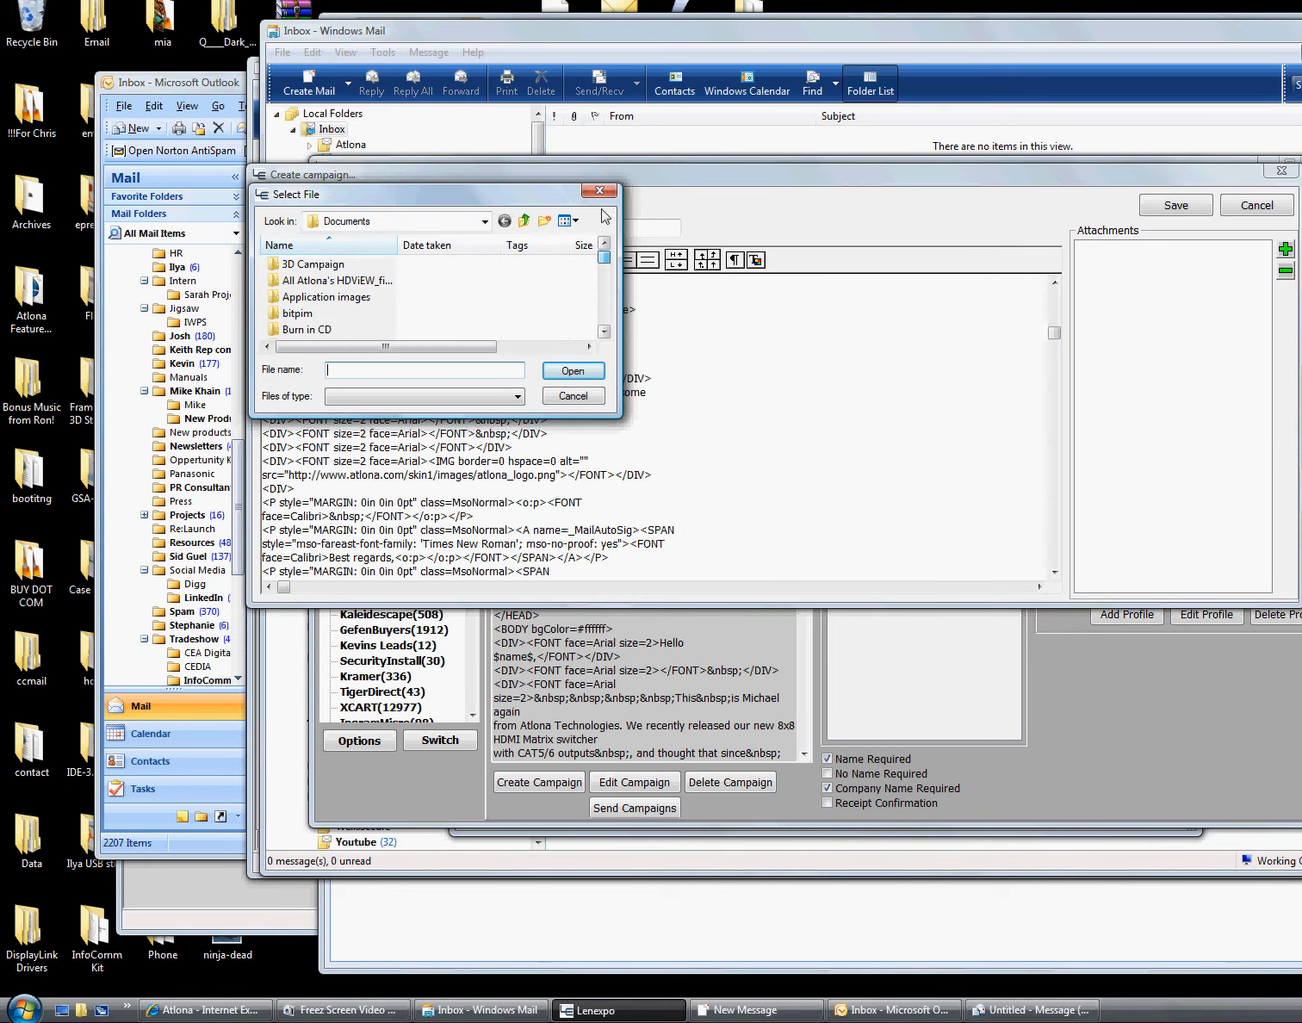
click(485, 222)
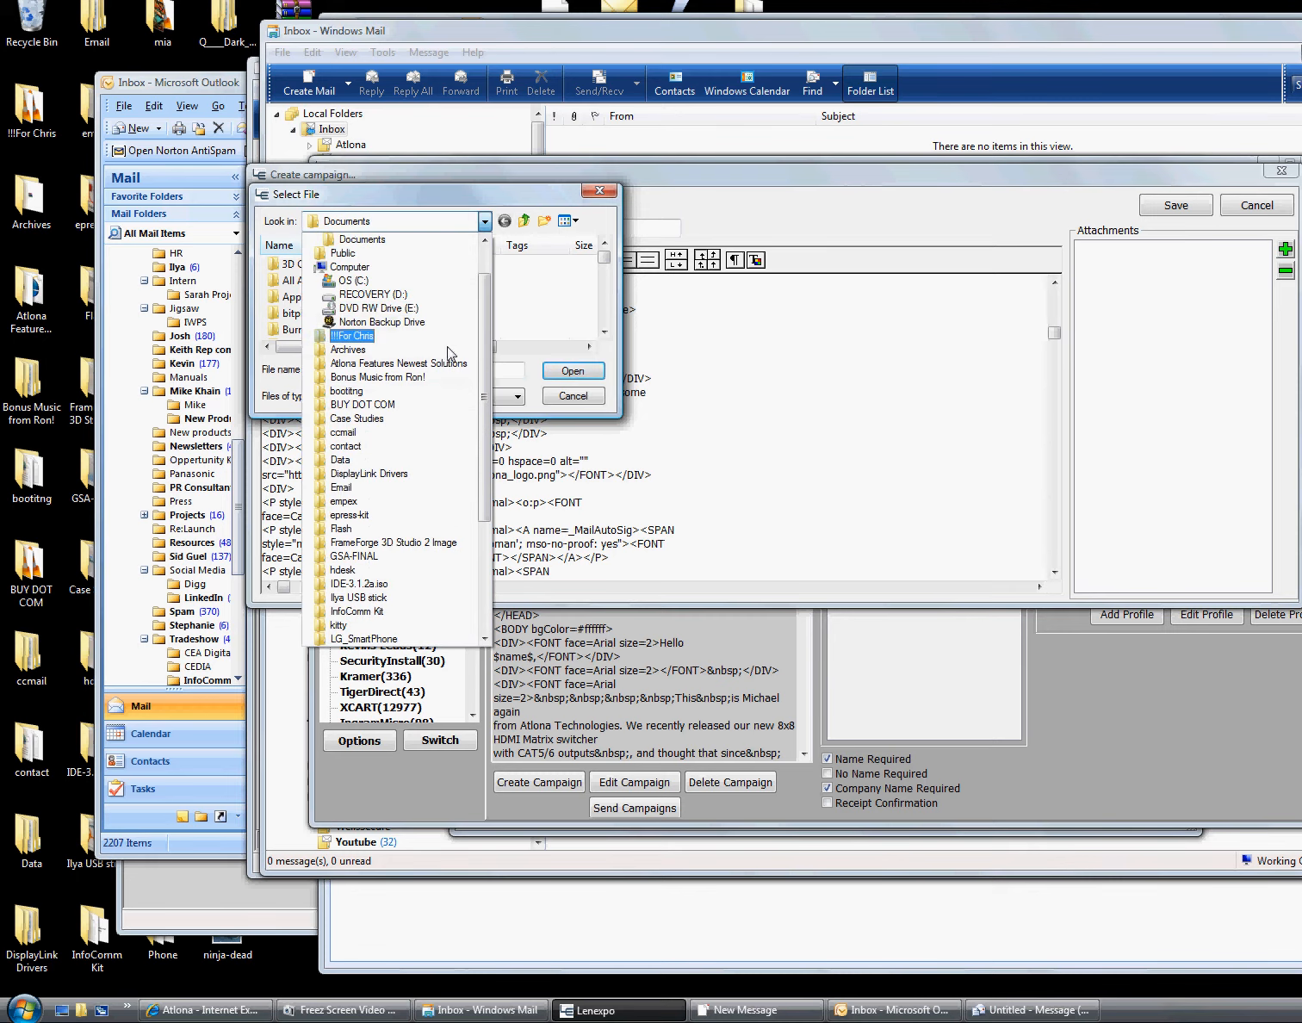
click(479, 347)
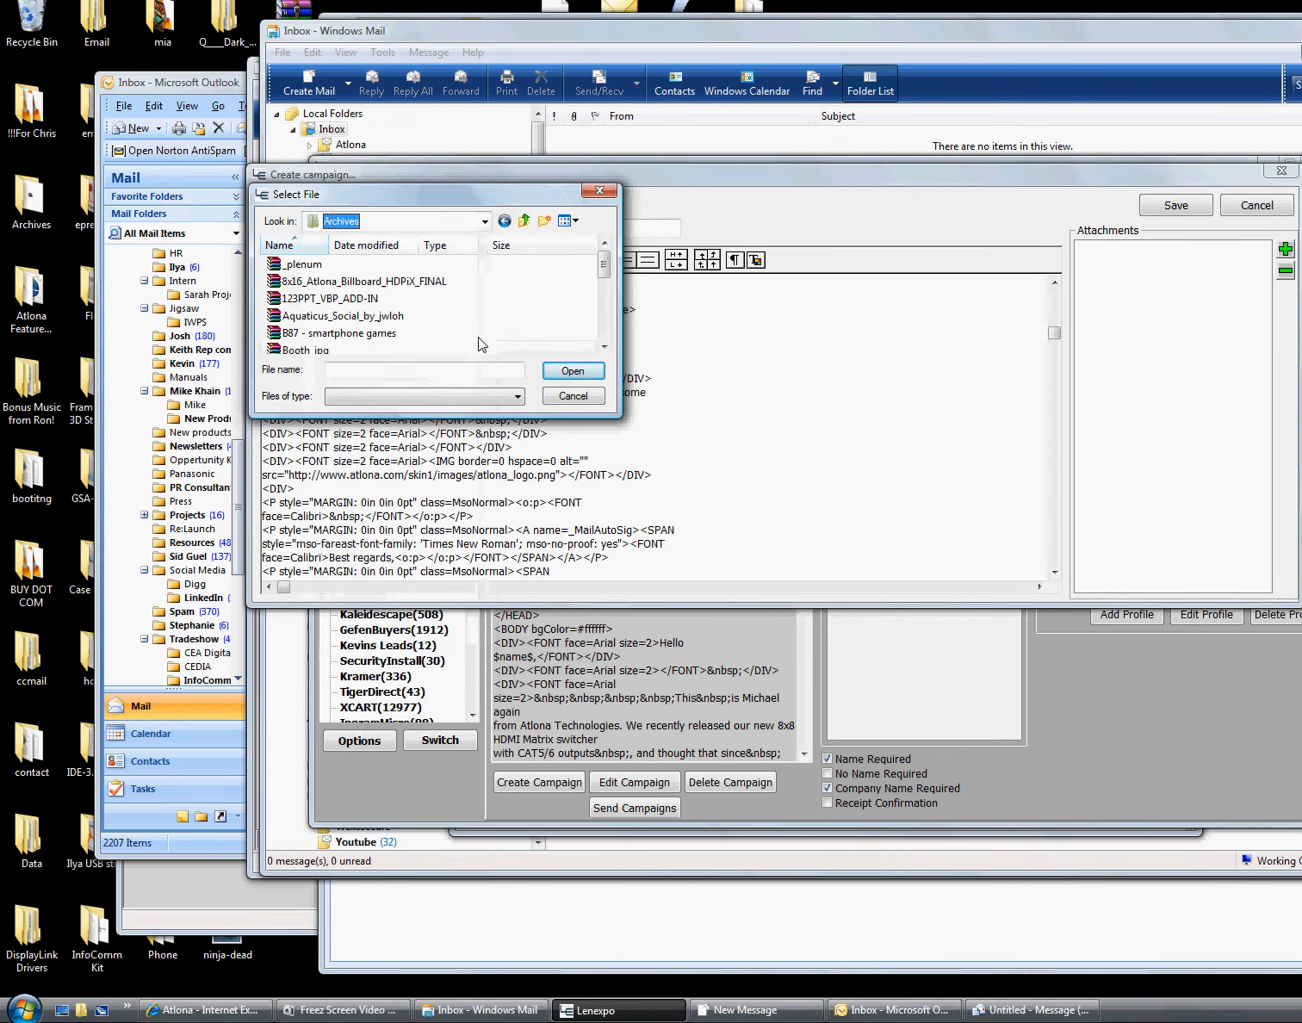
click(485, 221)
drag(485, 348, 489, 181)
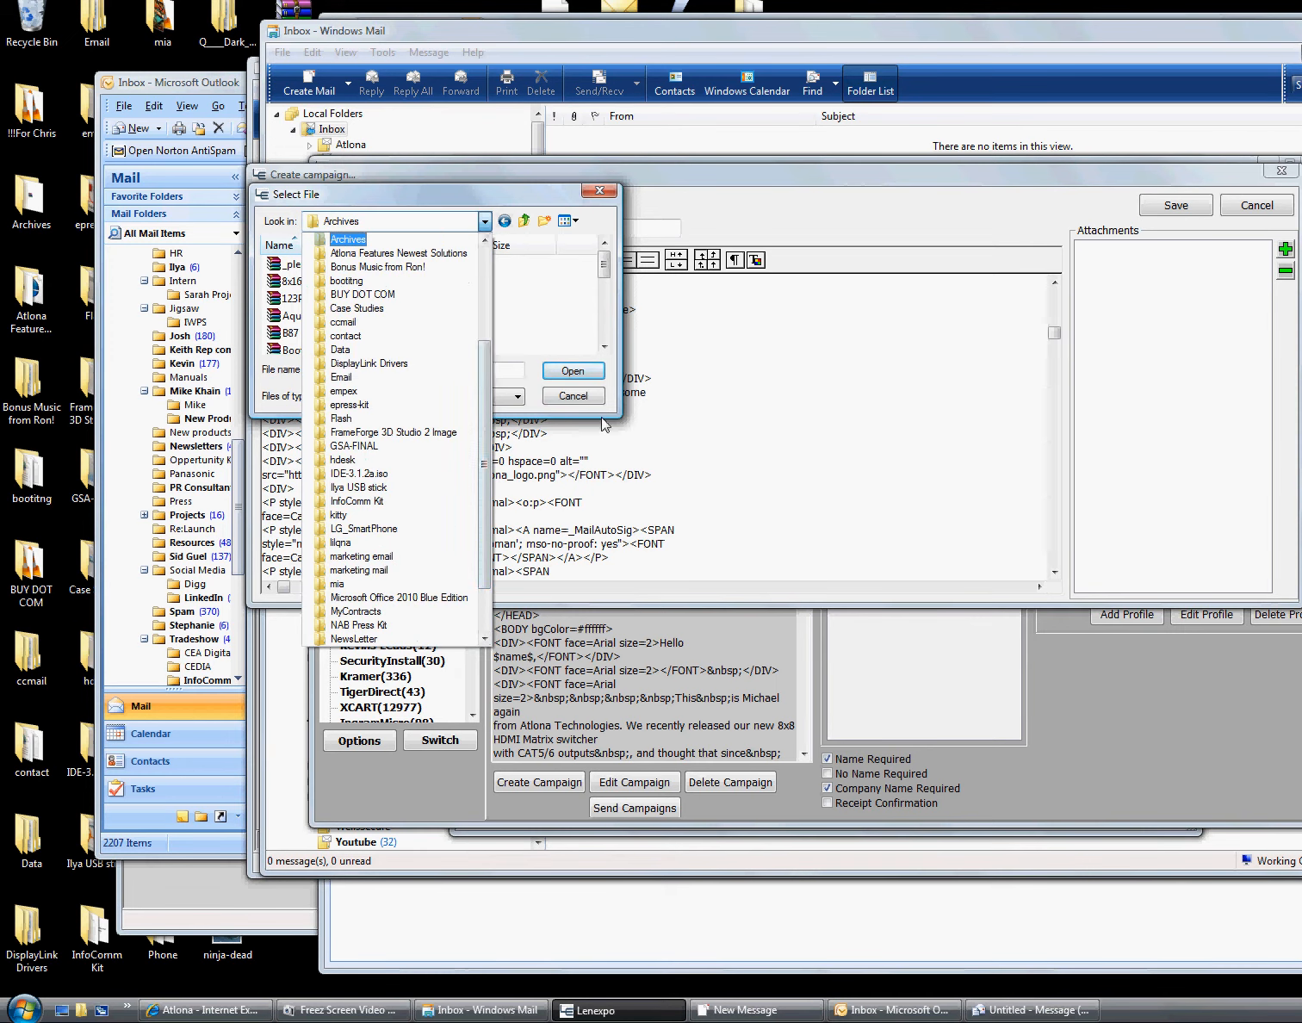
click(465, 278)
click(573, 395)
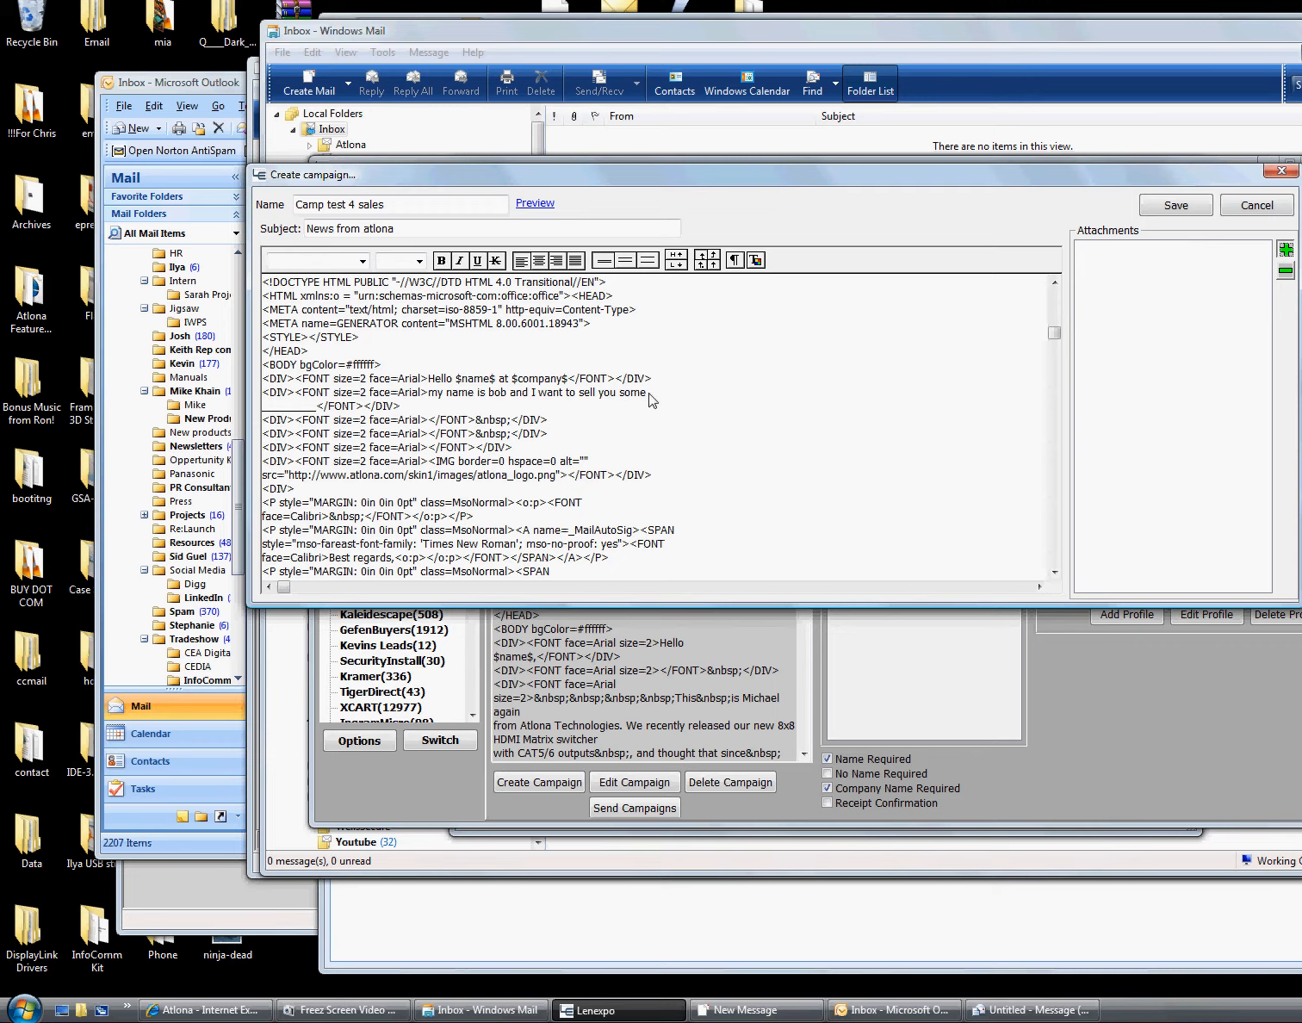
key(space)
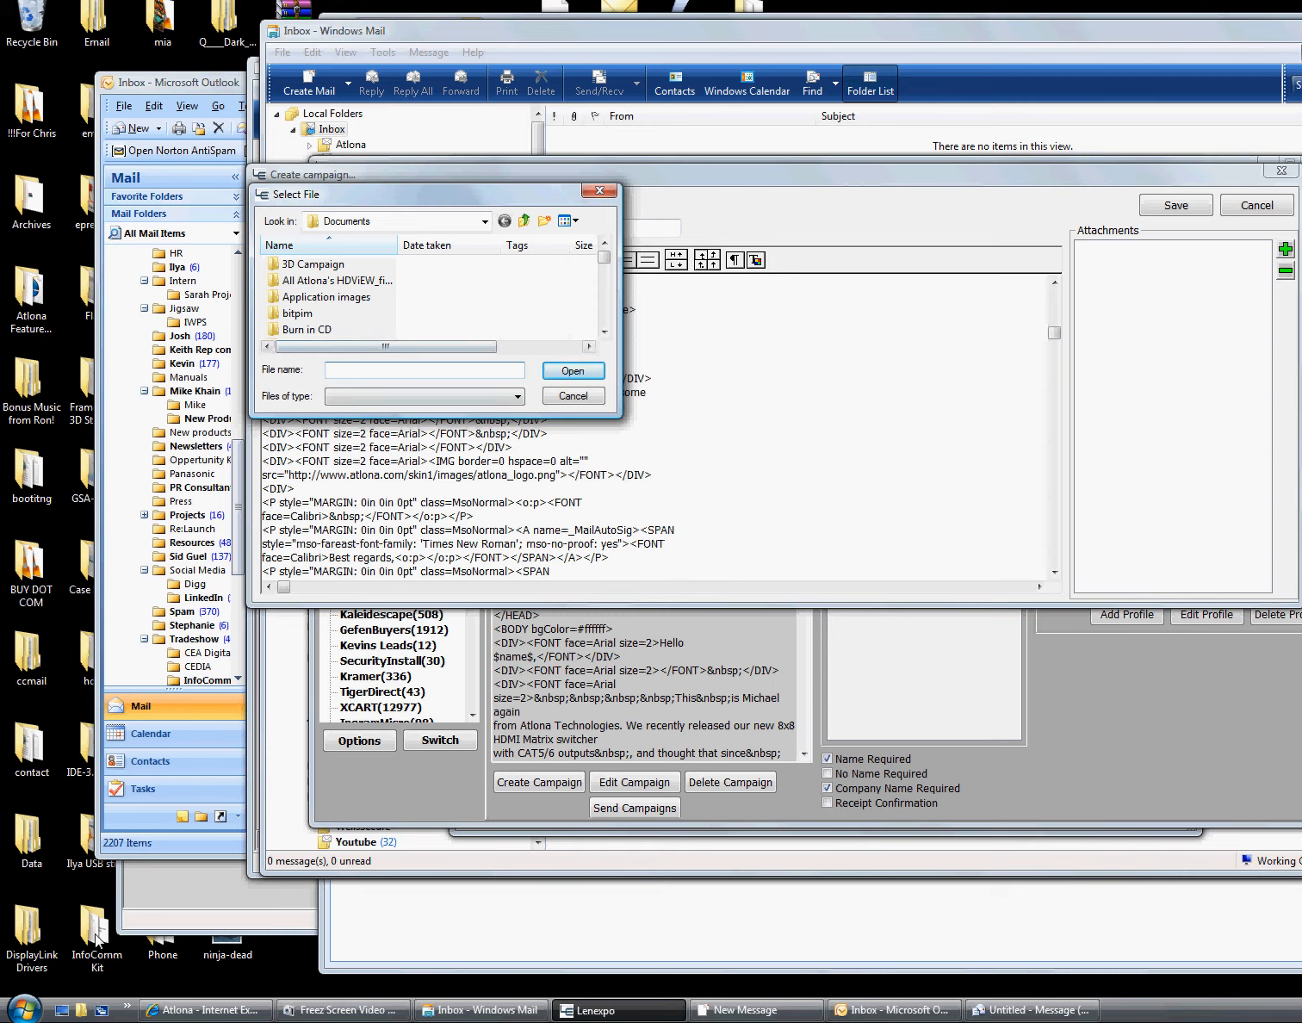
drag(209, 958, 485, 303)
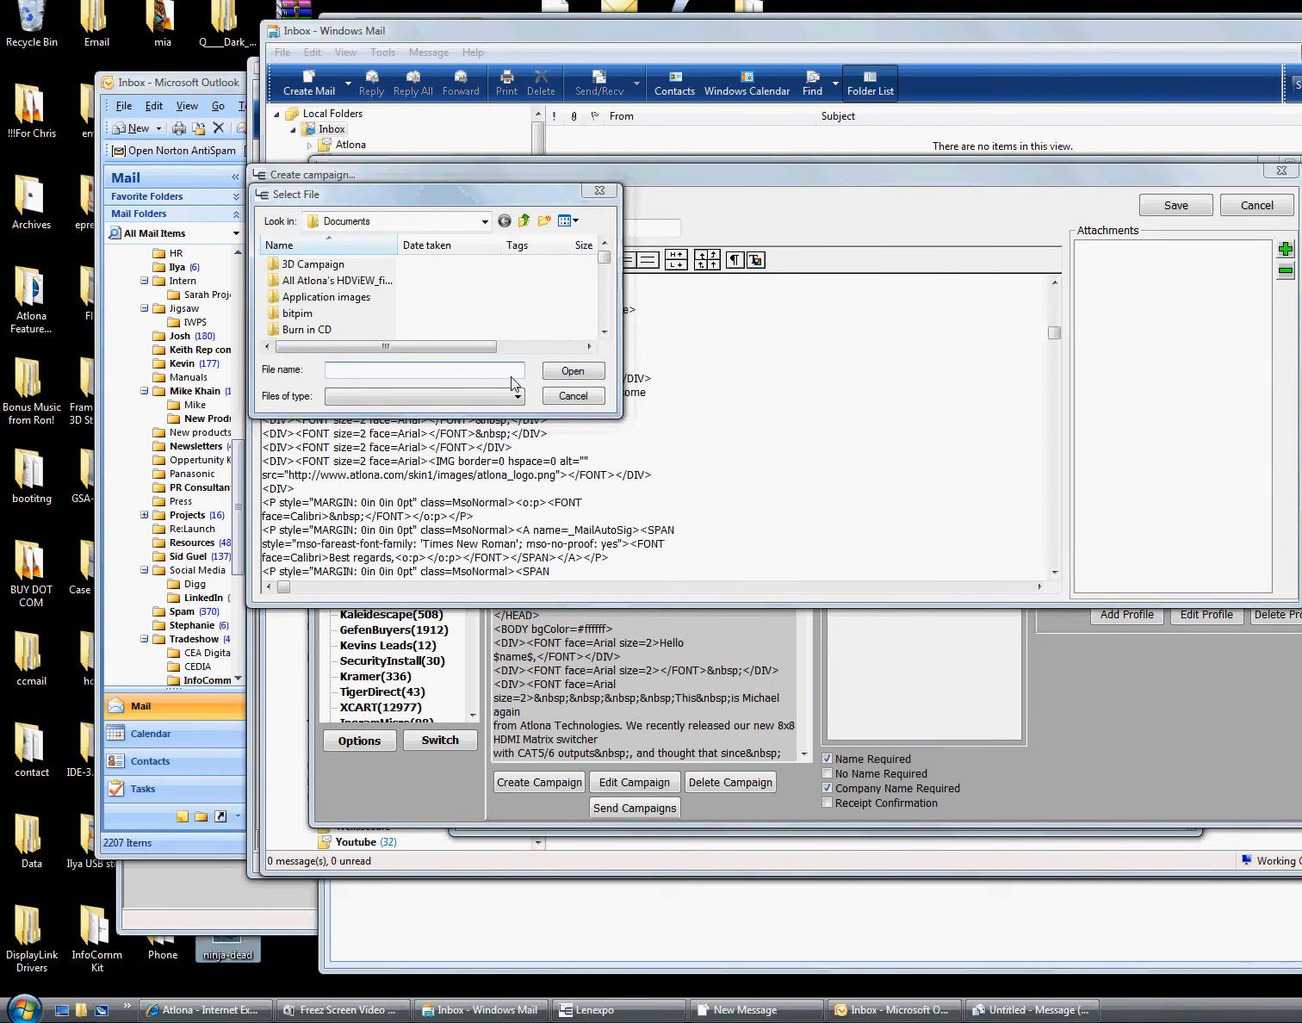
click(603, 189)
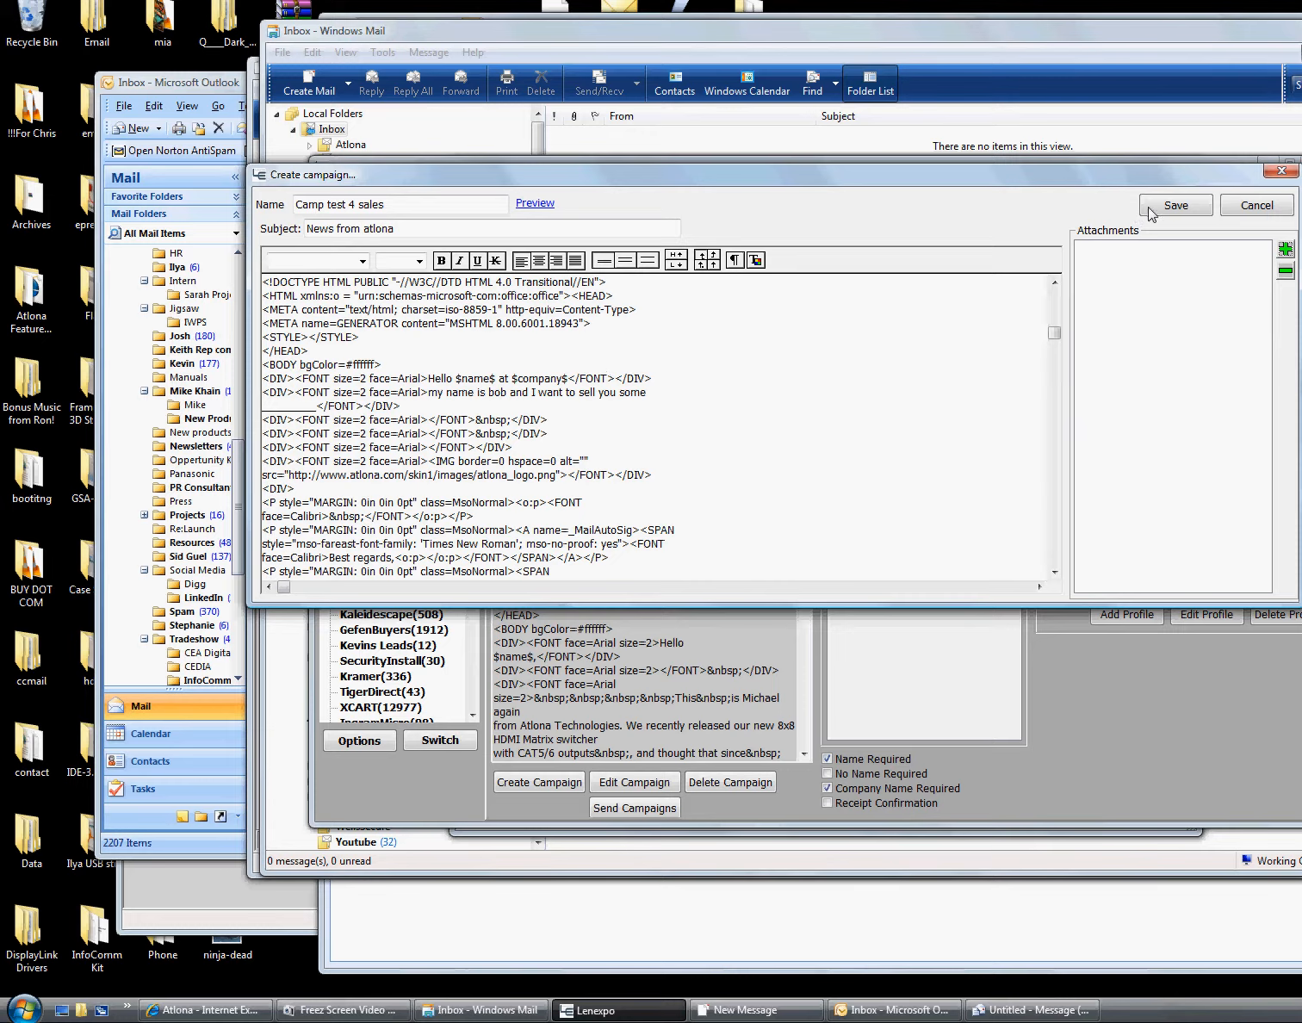
Save the campaign and choose Camp test 4 sales in the Campaign list
click(1180, 206)
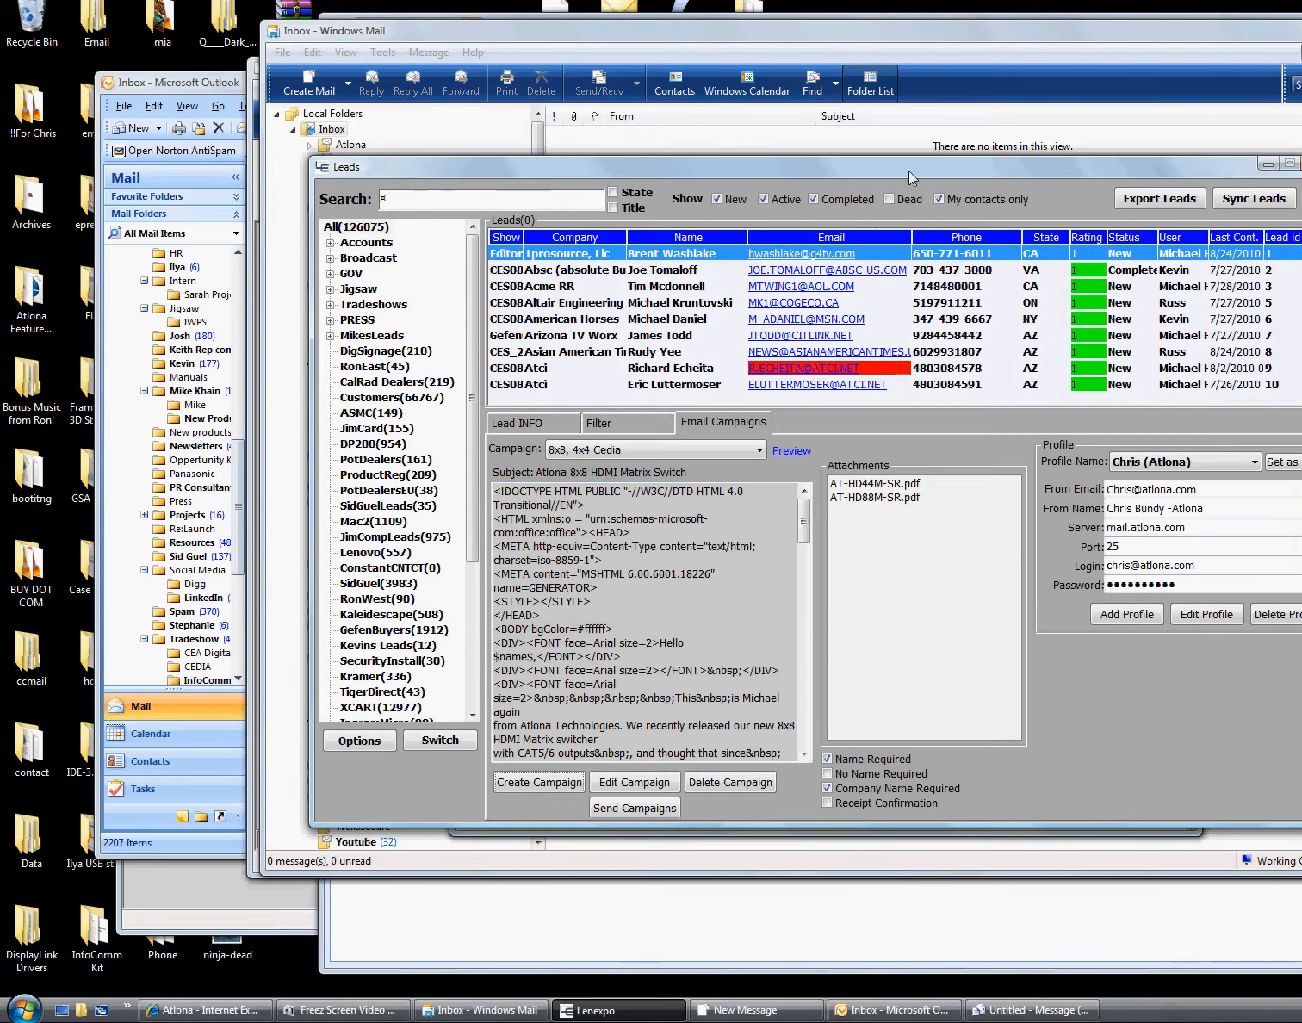
drag(908, 169, 752, 134)
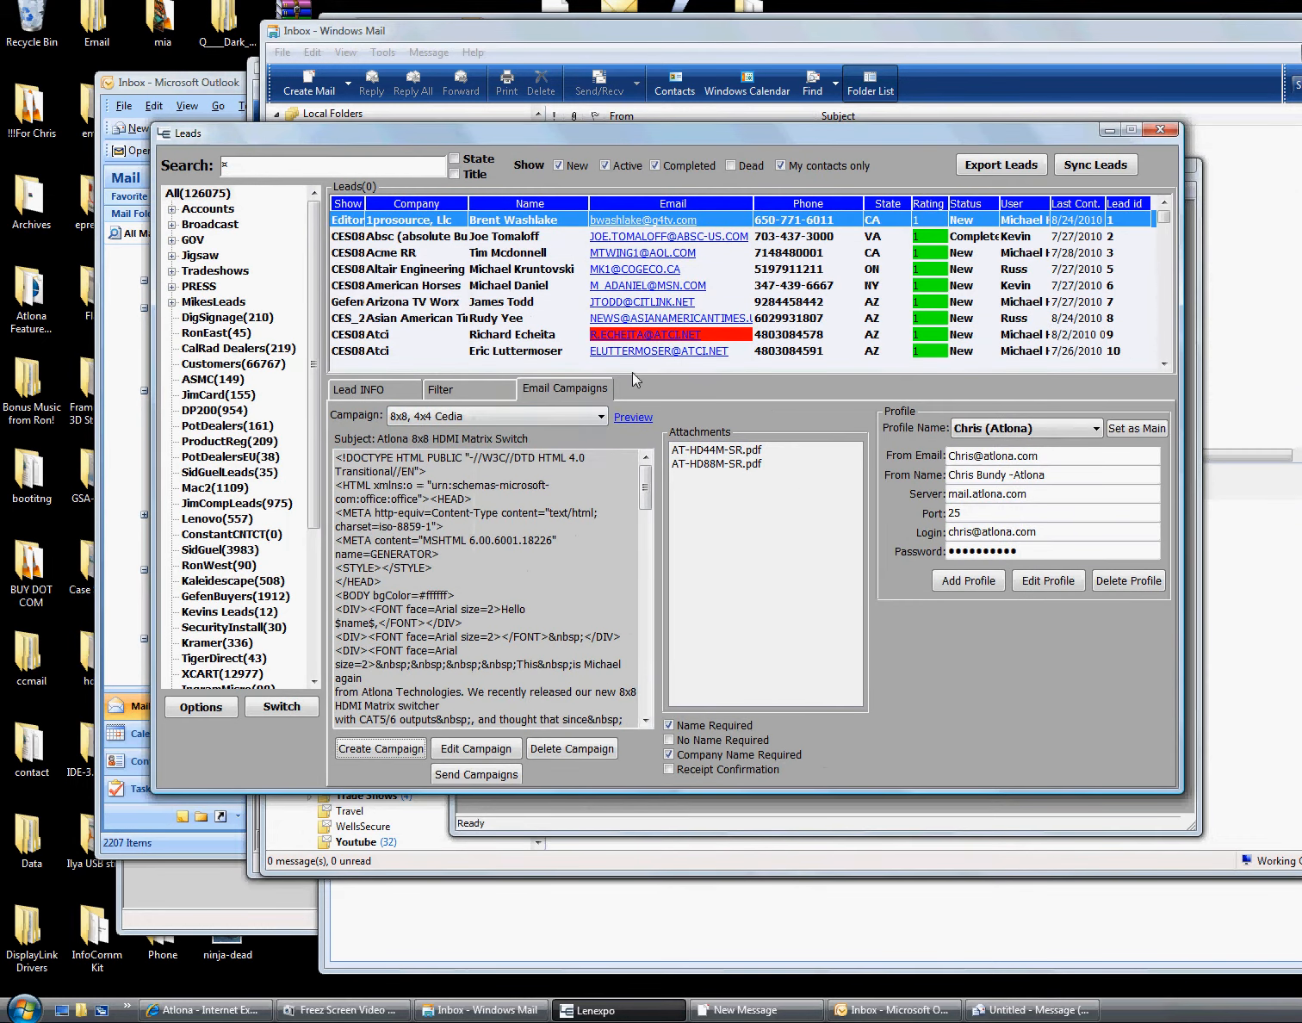
click(562, 416)
mouse_move(601, 446)
mouse_down()
mouse_move(602, 544)
mouse_move(585, 437)
mouse_up()
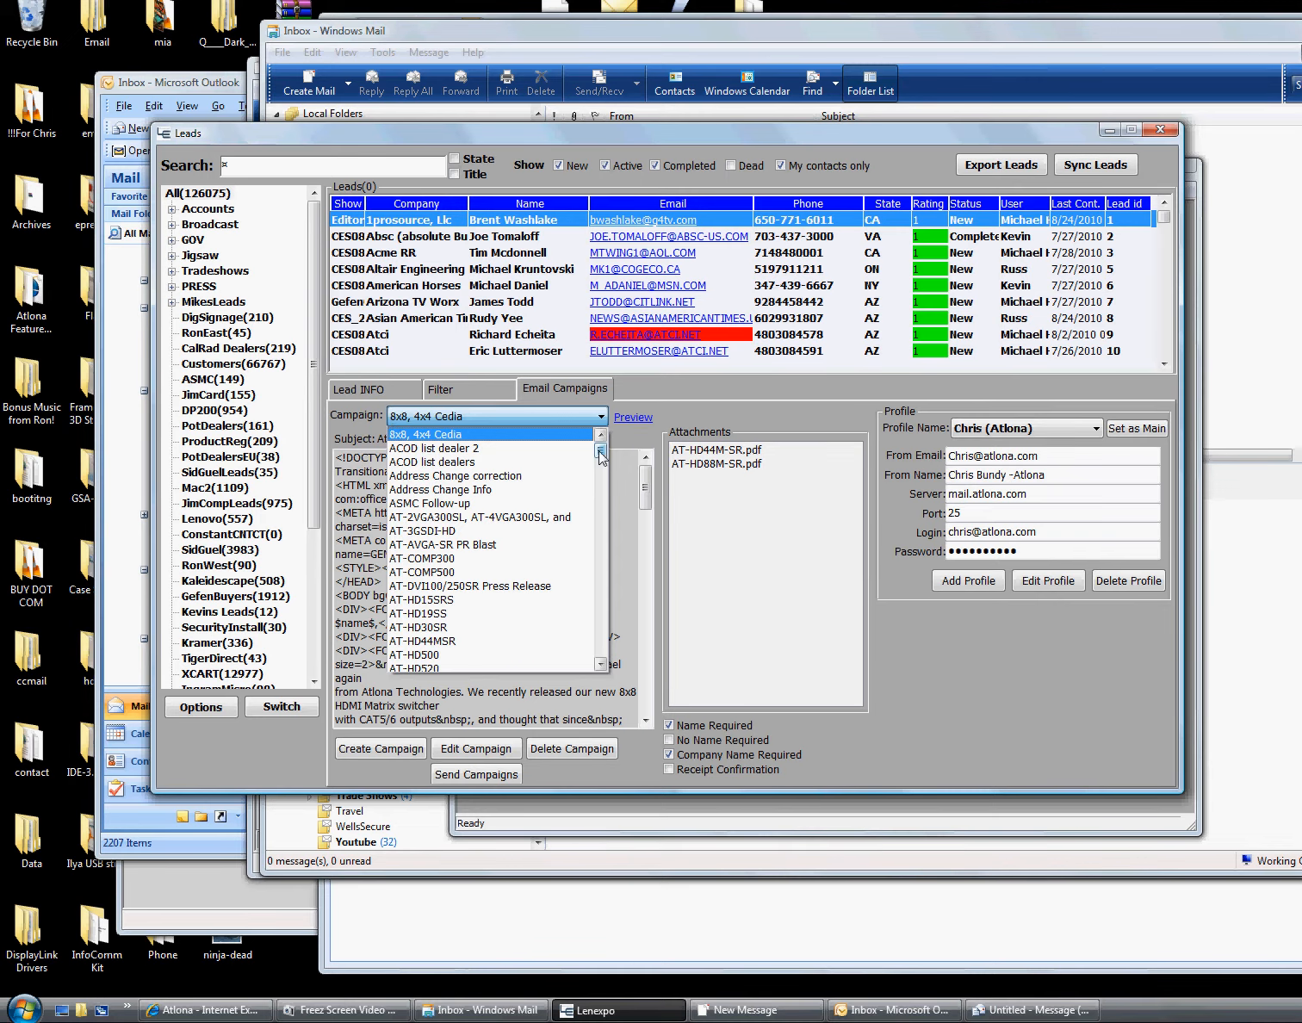
drag(600, 454, 600, 499)
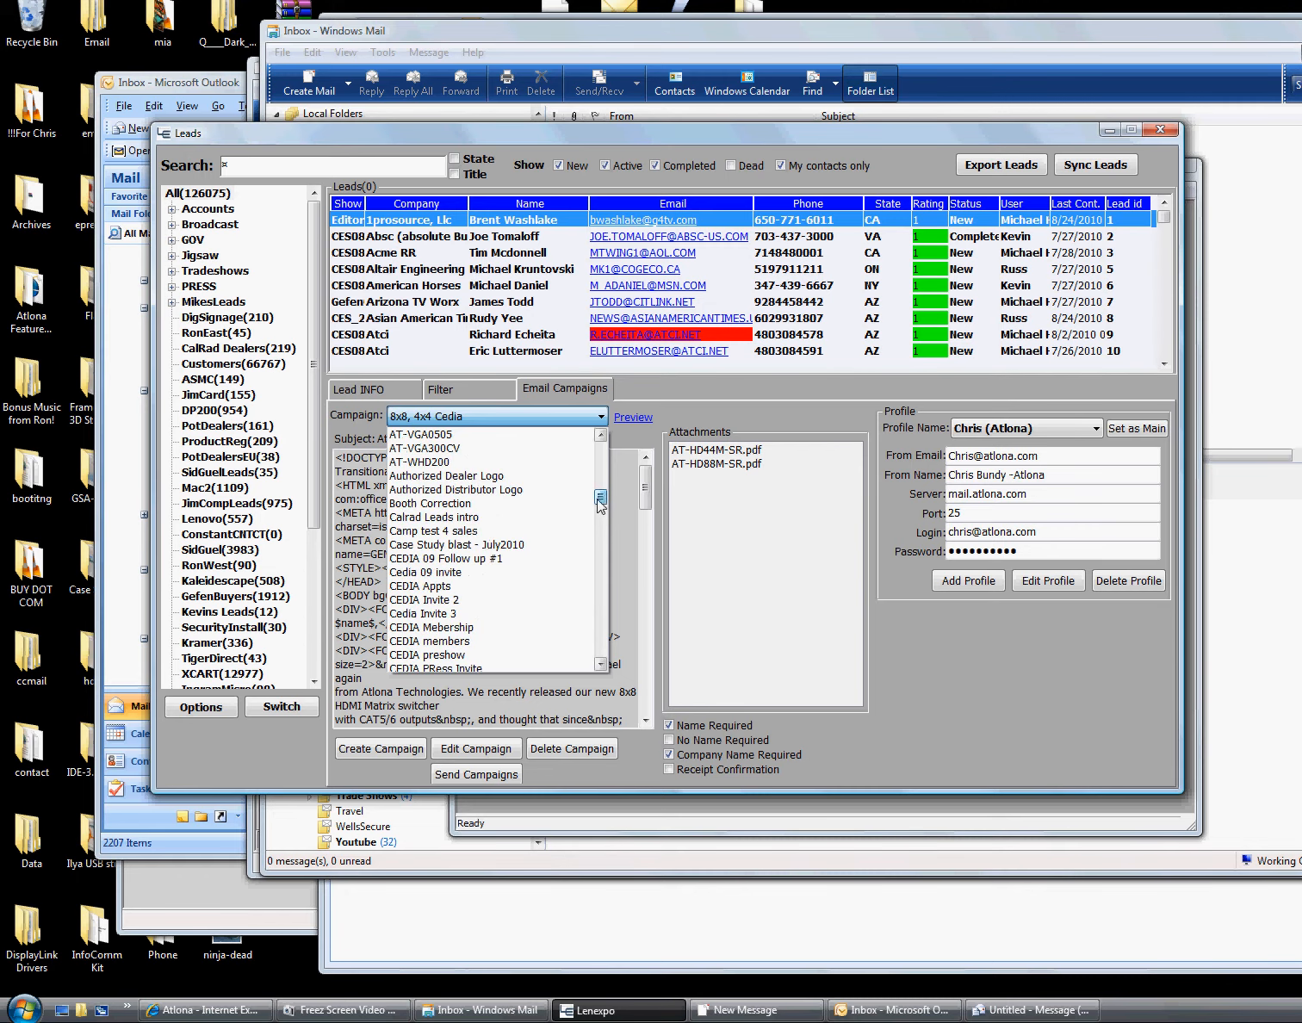
click(435, 531)
Preview the campaign on the Campaign Test page in Chrome, then close Chrome
click(623, 420)
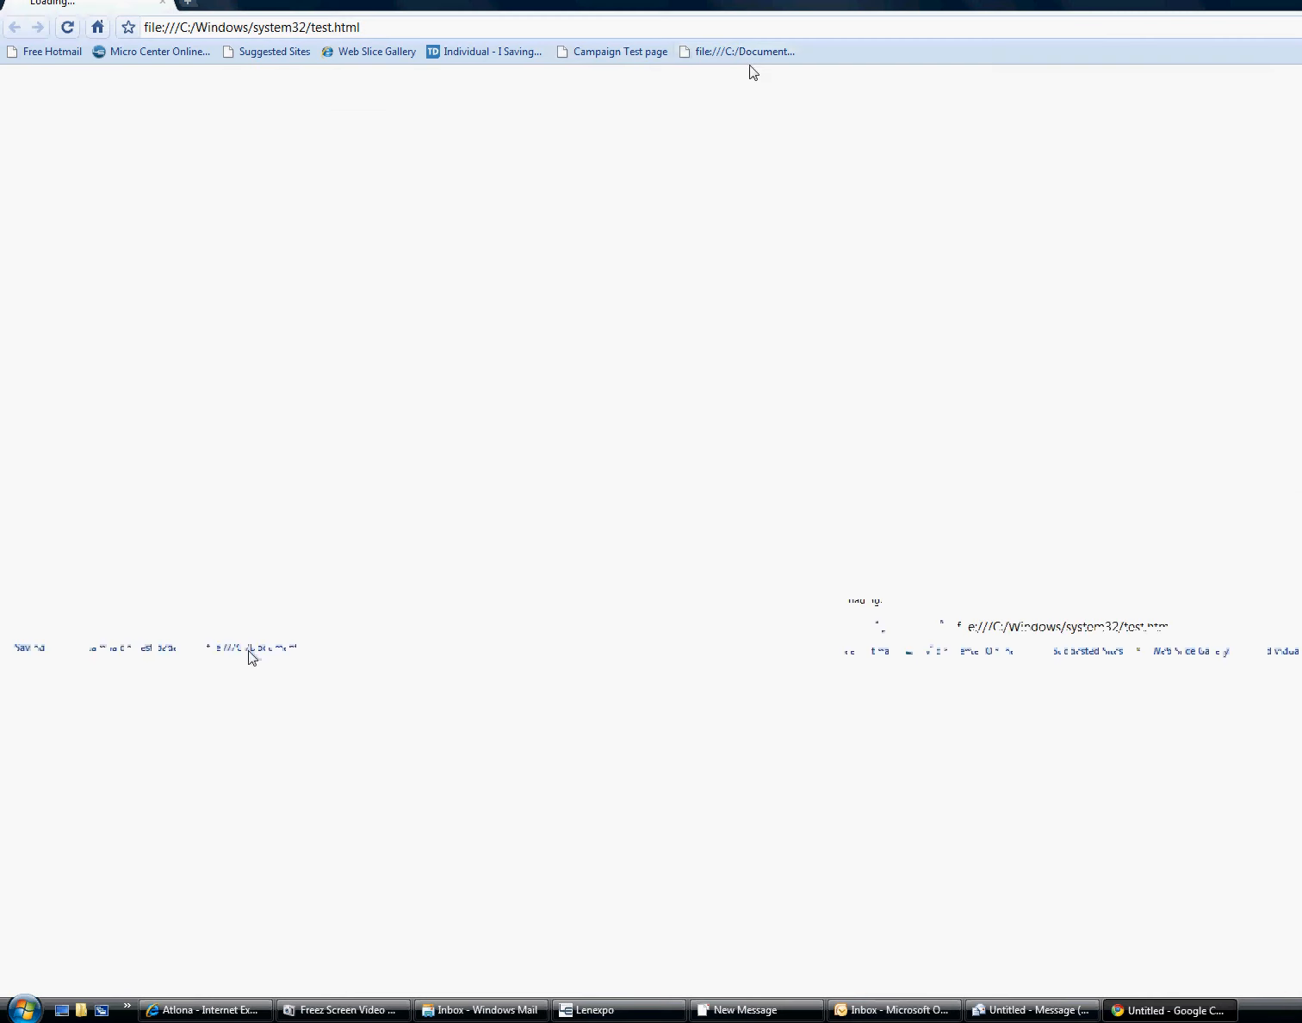
click(616, 53)
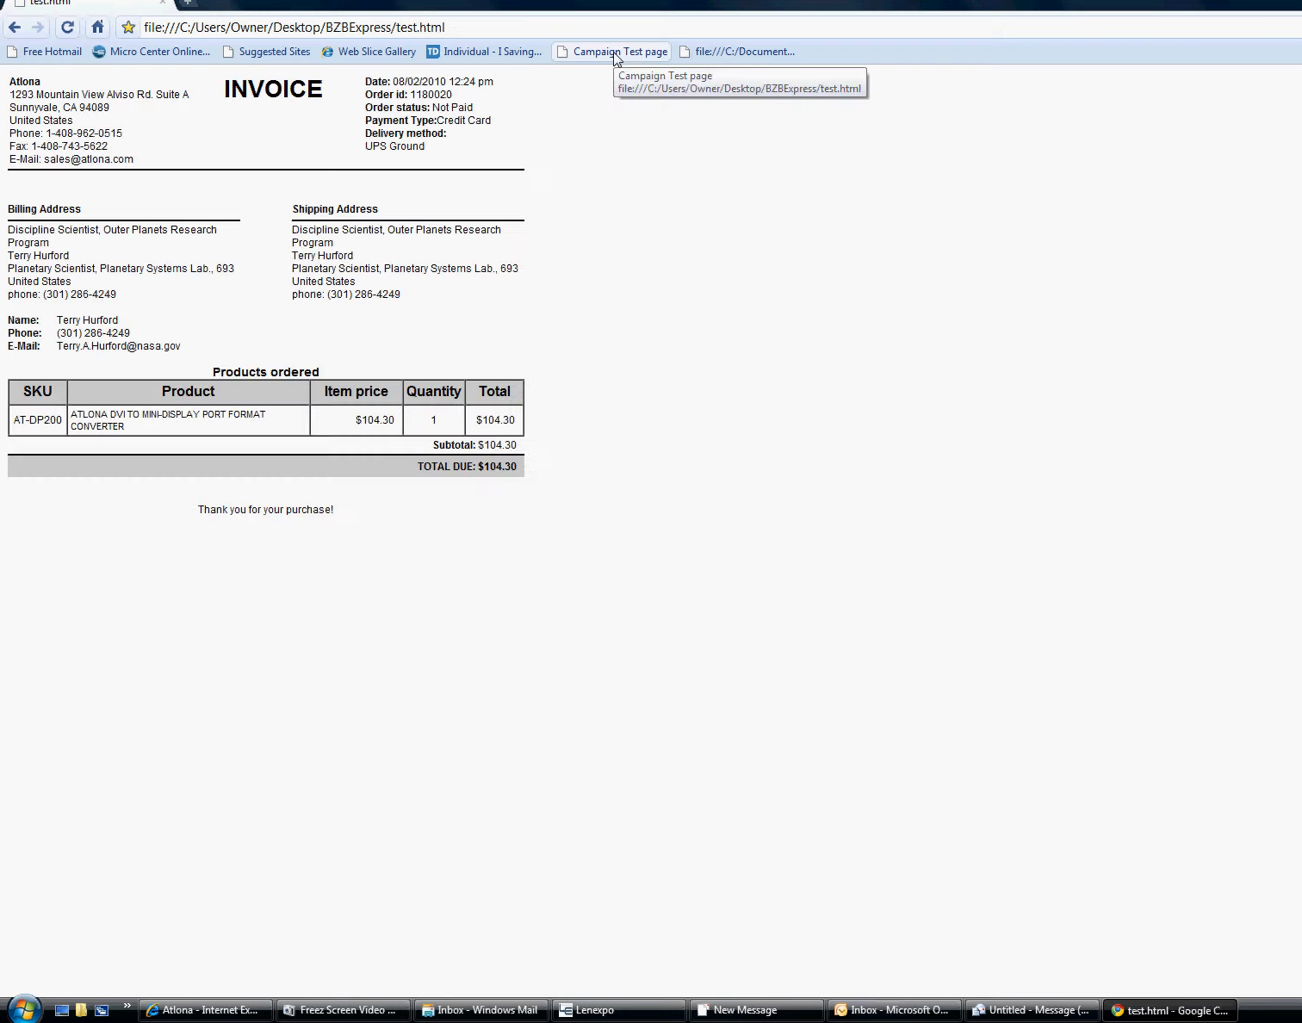
key(alt+F4)
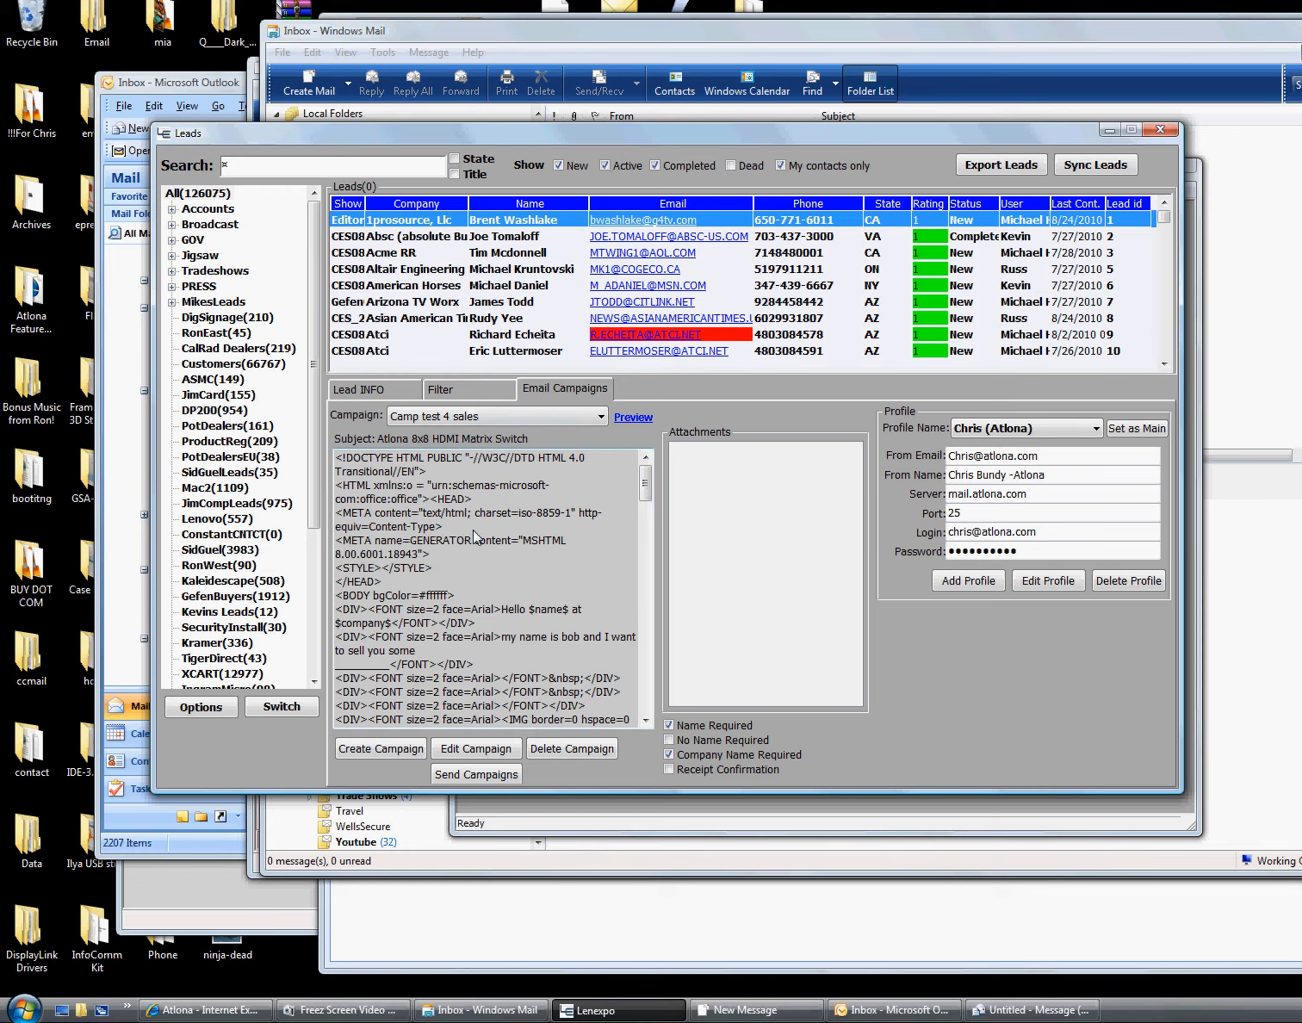
Search the leads for the test contact's e-mail address
scroll(481, 536, down, 10)
scroll(534, 537, down, 12)
scroll(529, 536, up, 5)
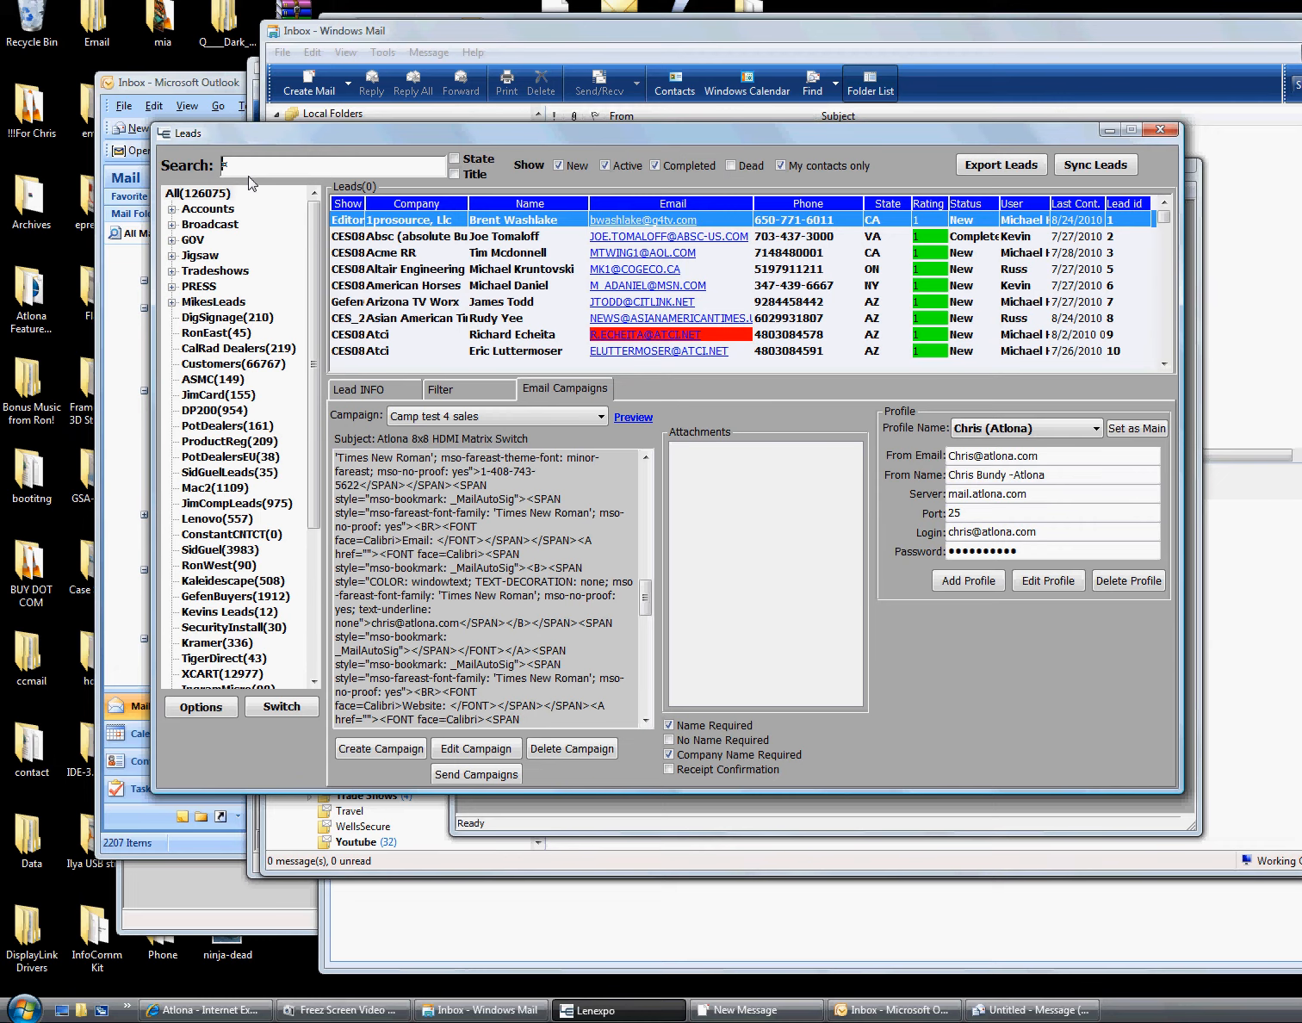
key(BackSpace)
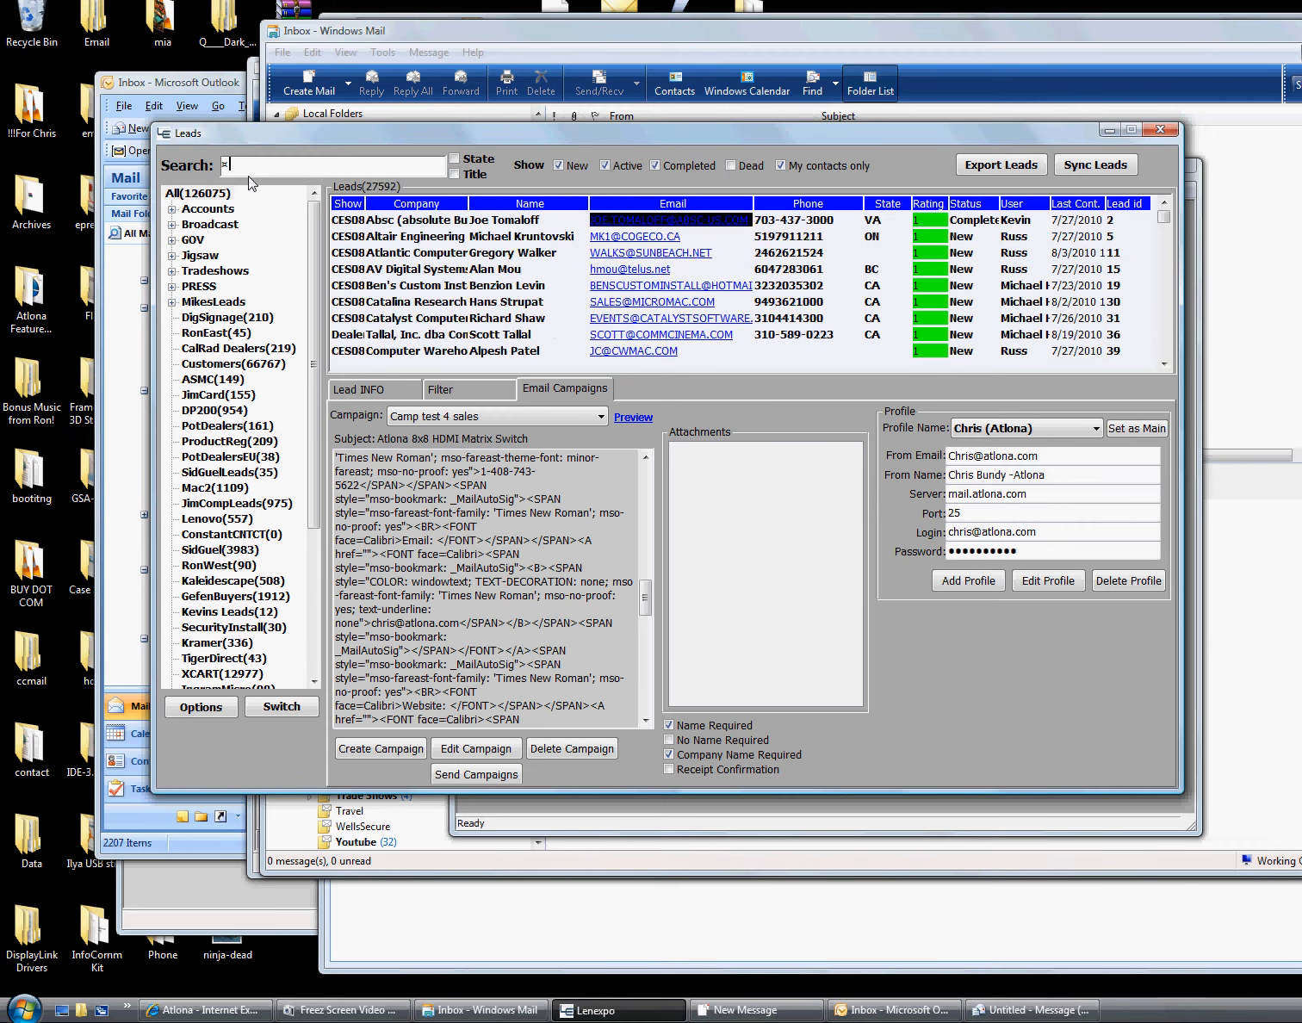
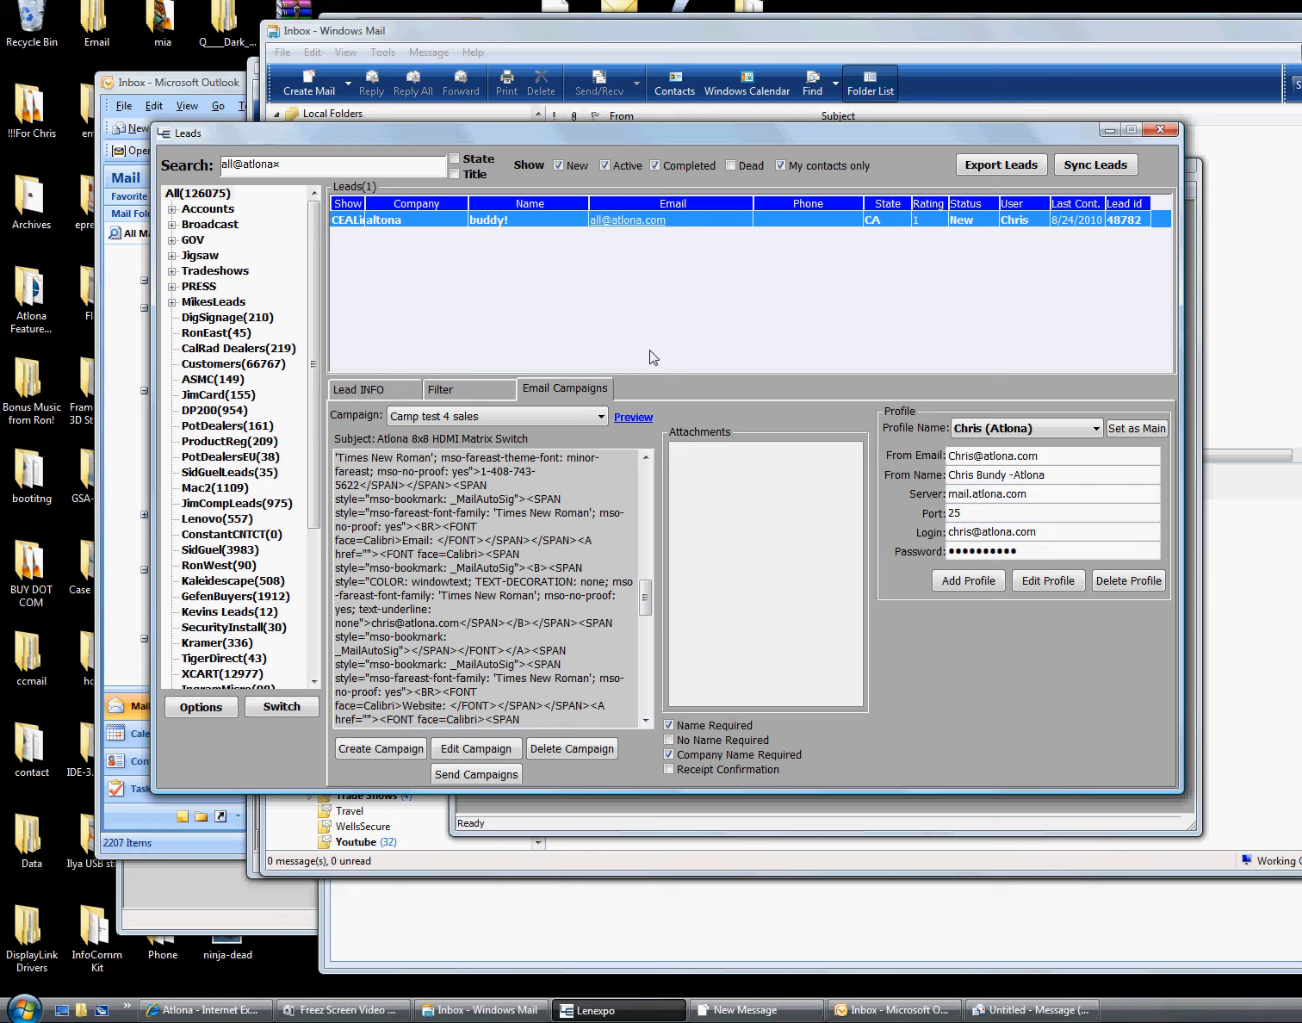
Drop the name, company name and receipt confirmation requirements and use the Atlona Marketing profile
click(732, 728)
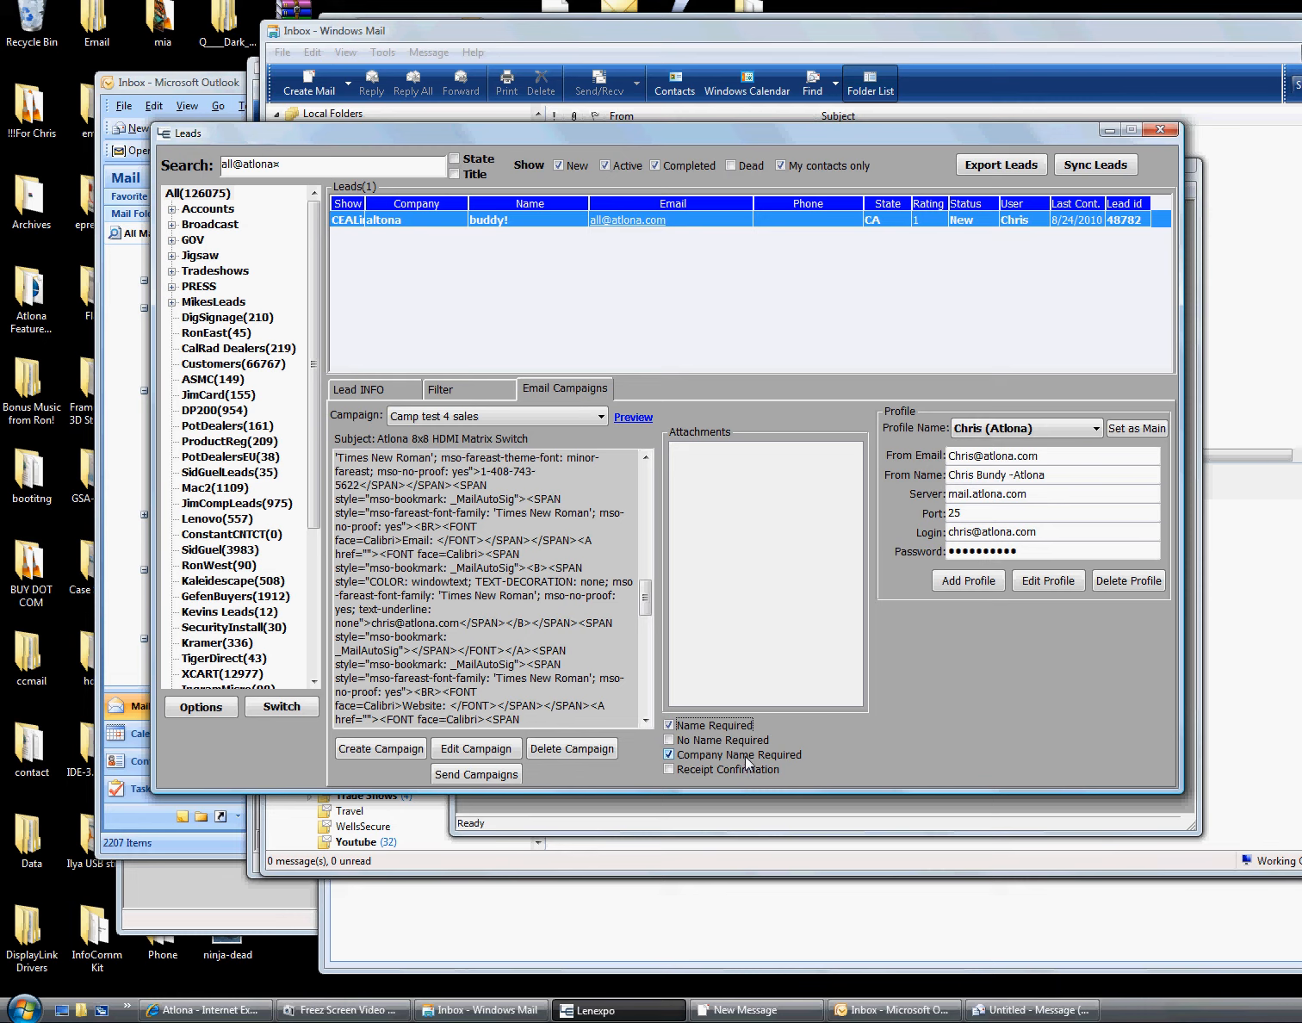
click(744, 756)
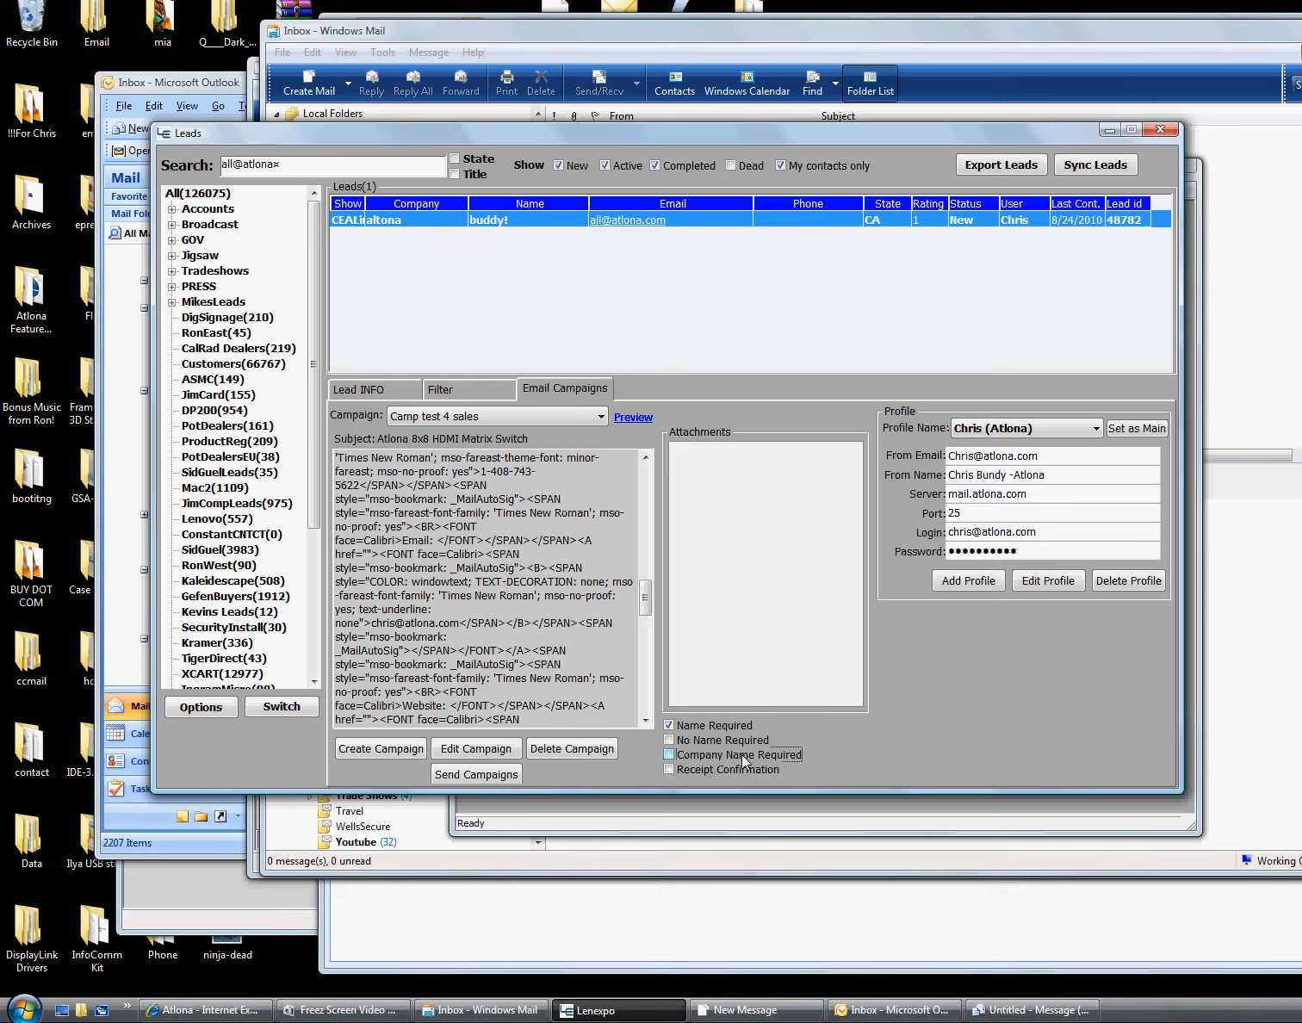
click(690, 728)
click(670, 740)
click(670, 740)
click(696, 768)
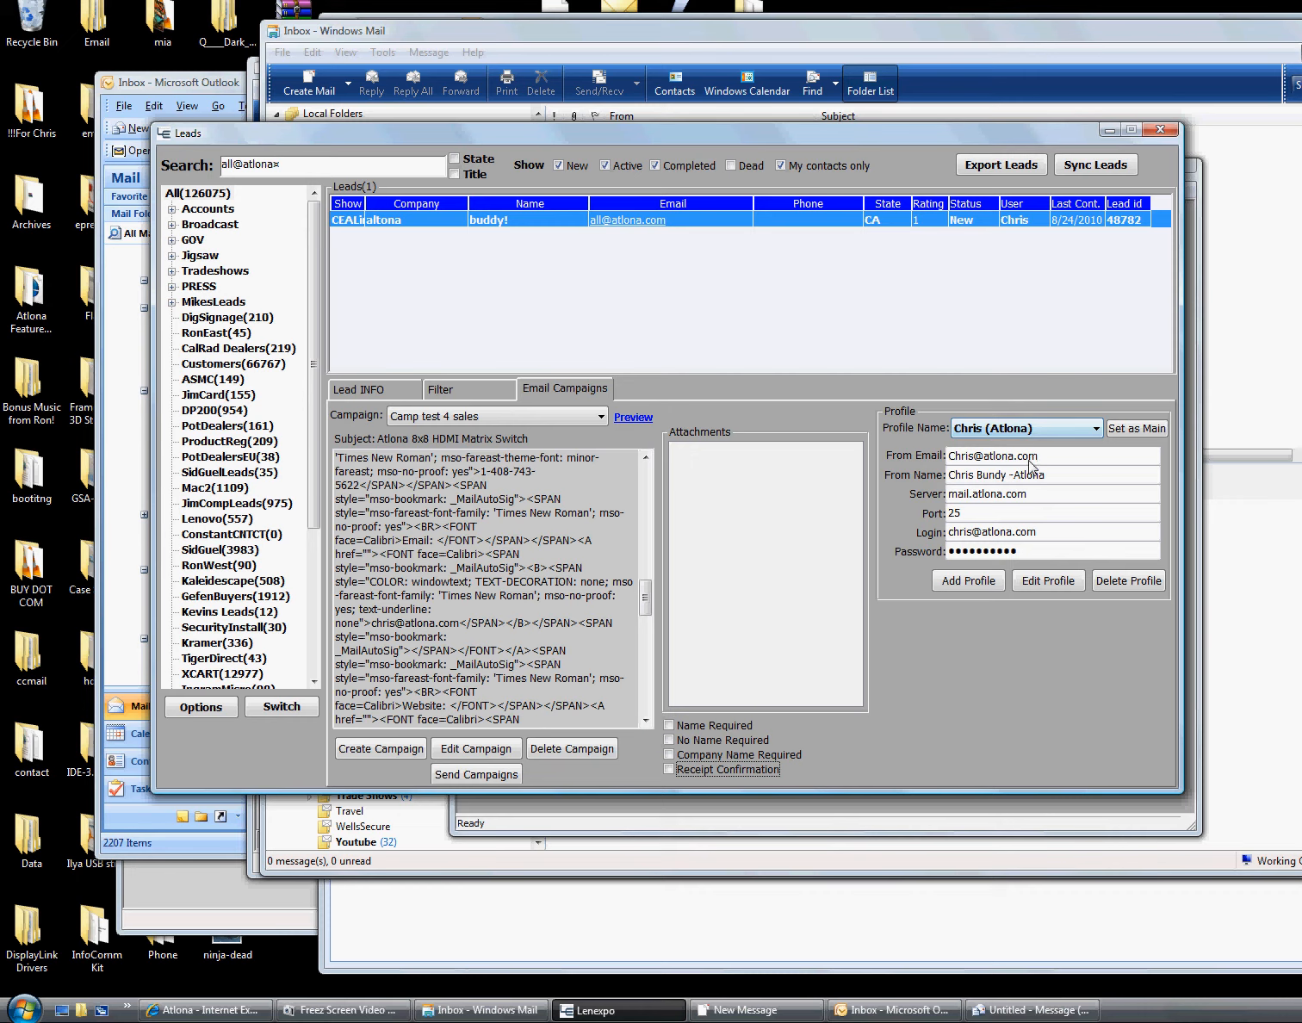
click(1085, 432)
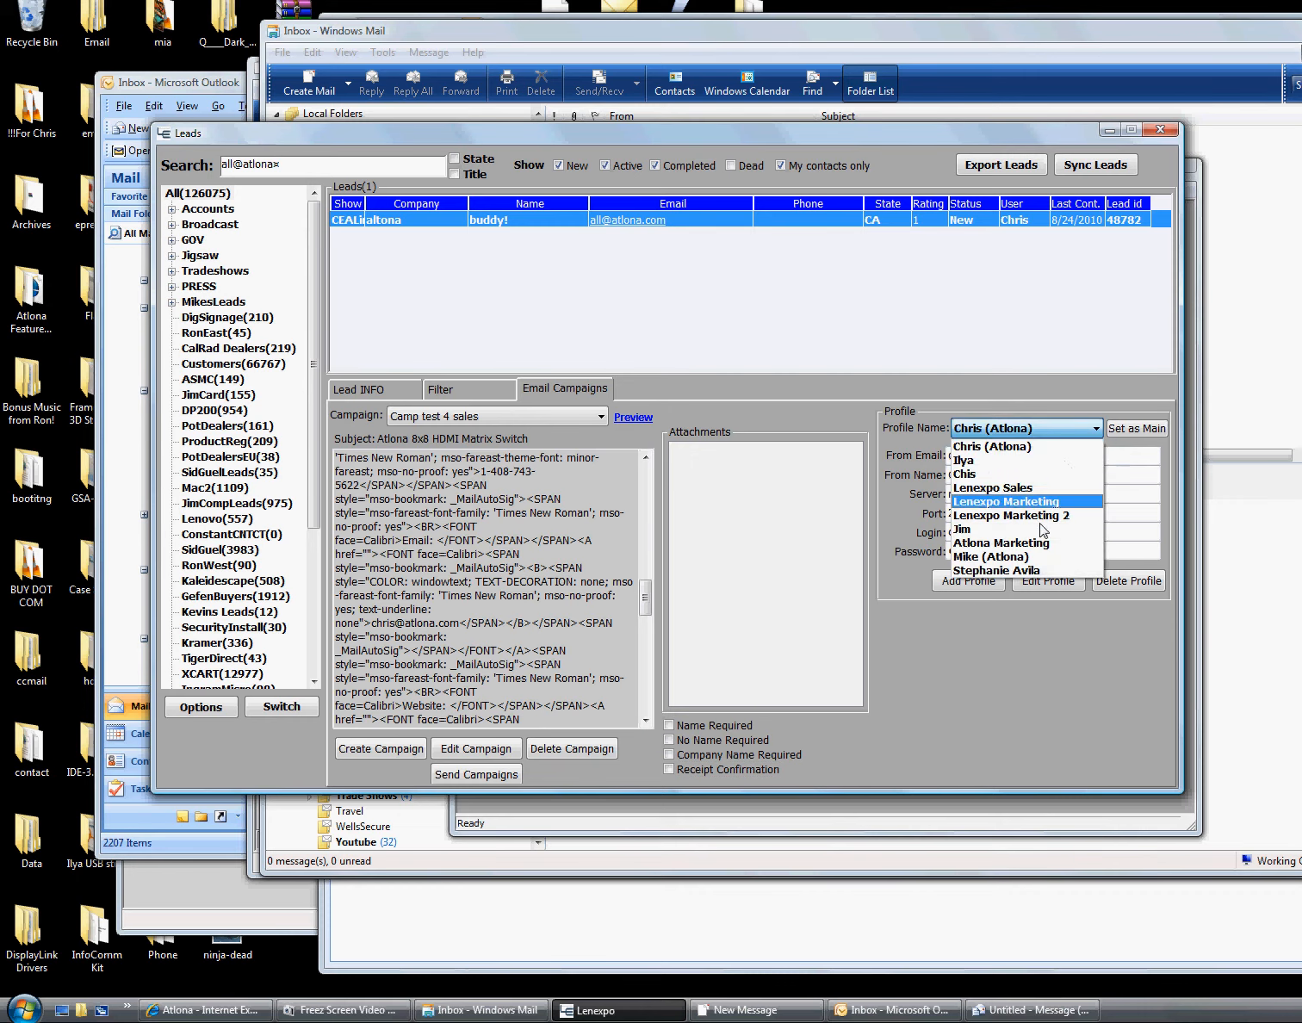
click(1029, 523)
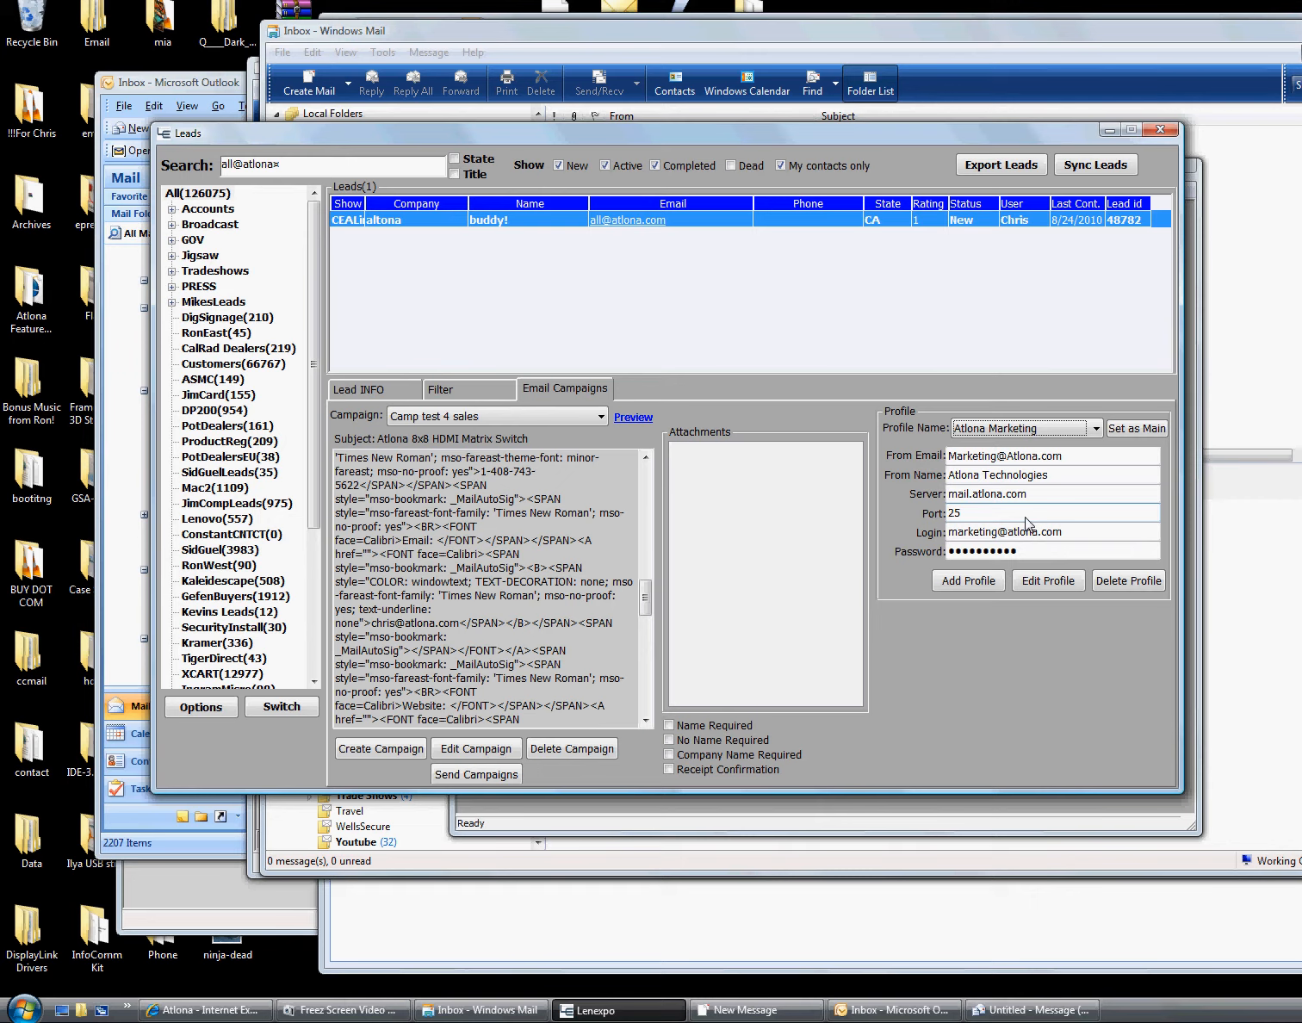
Switch back to the personal Atlona sender profile and set it as main
click(1153, 429)
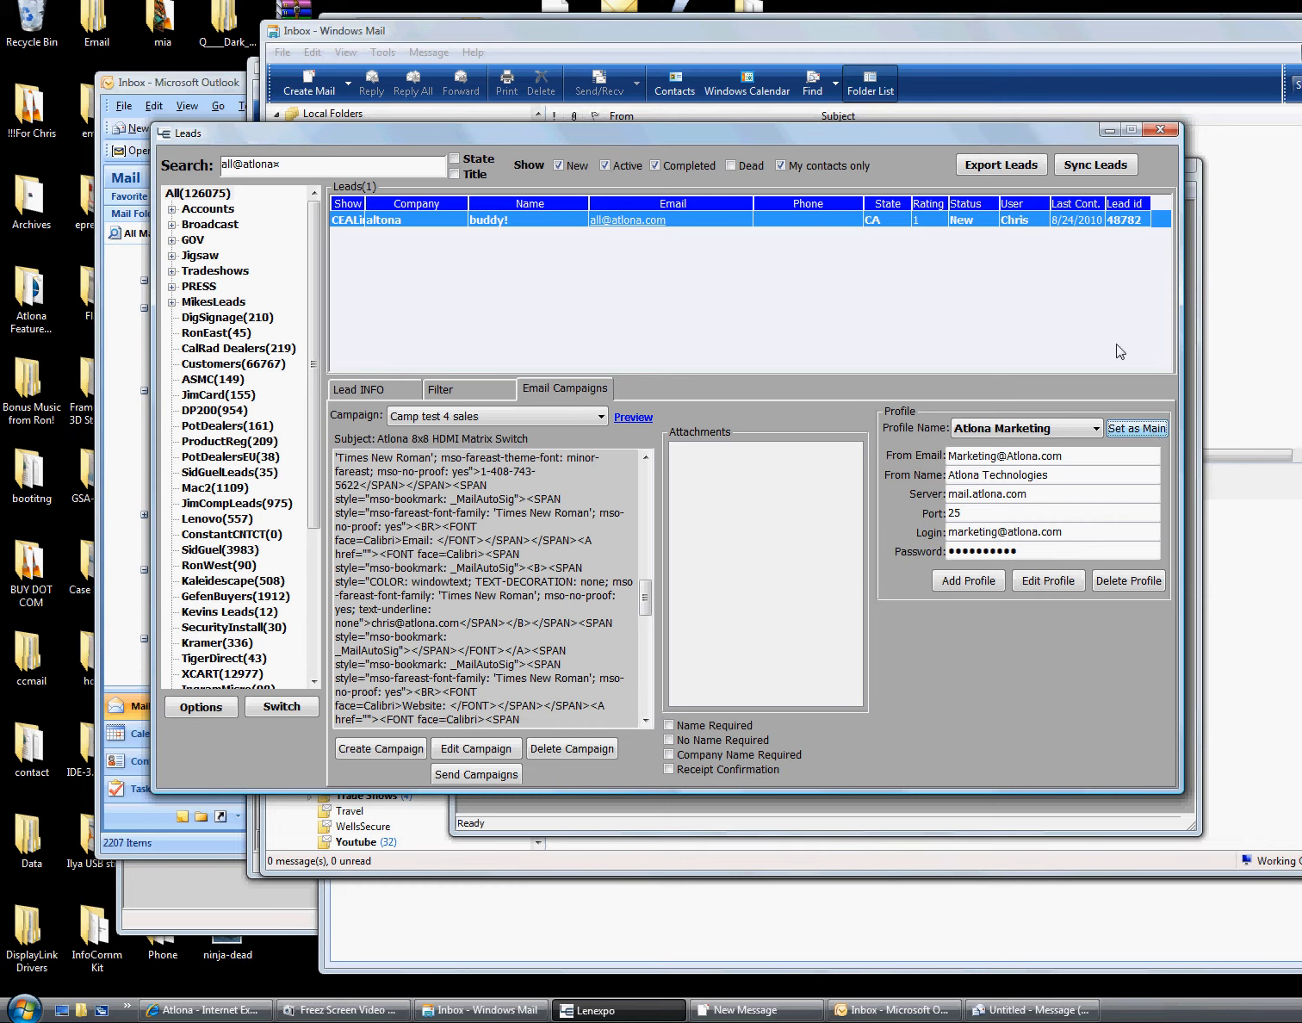
click(1093, 428)
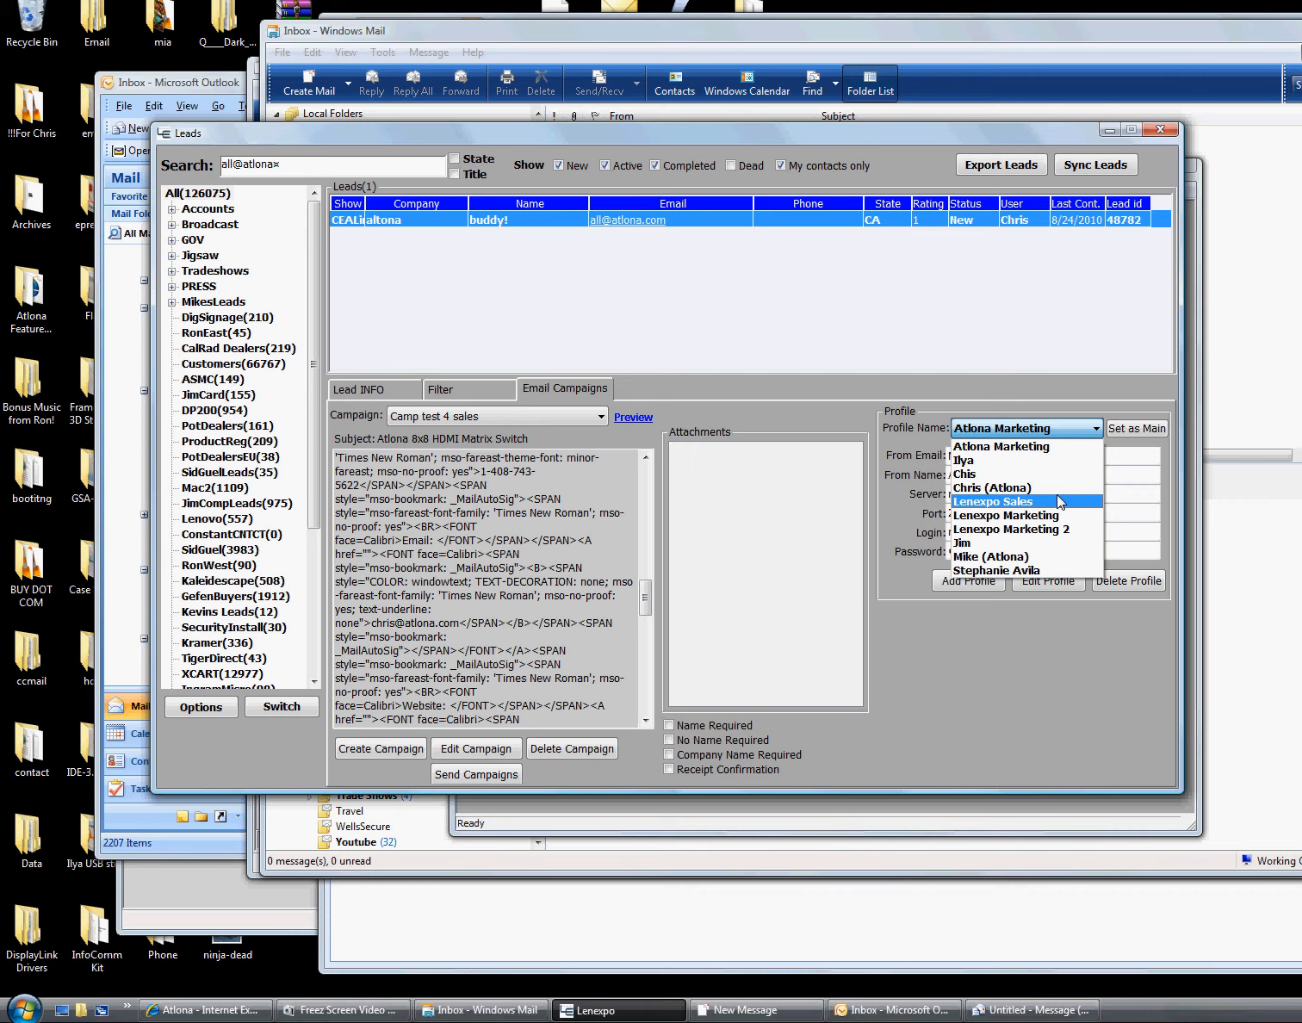
click(1056, 488)
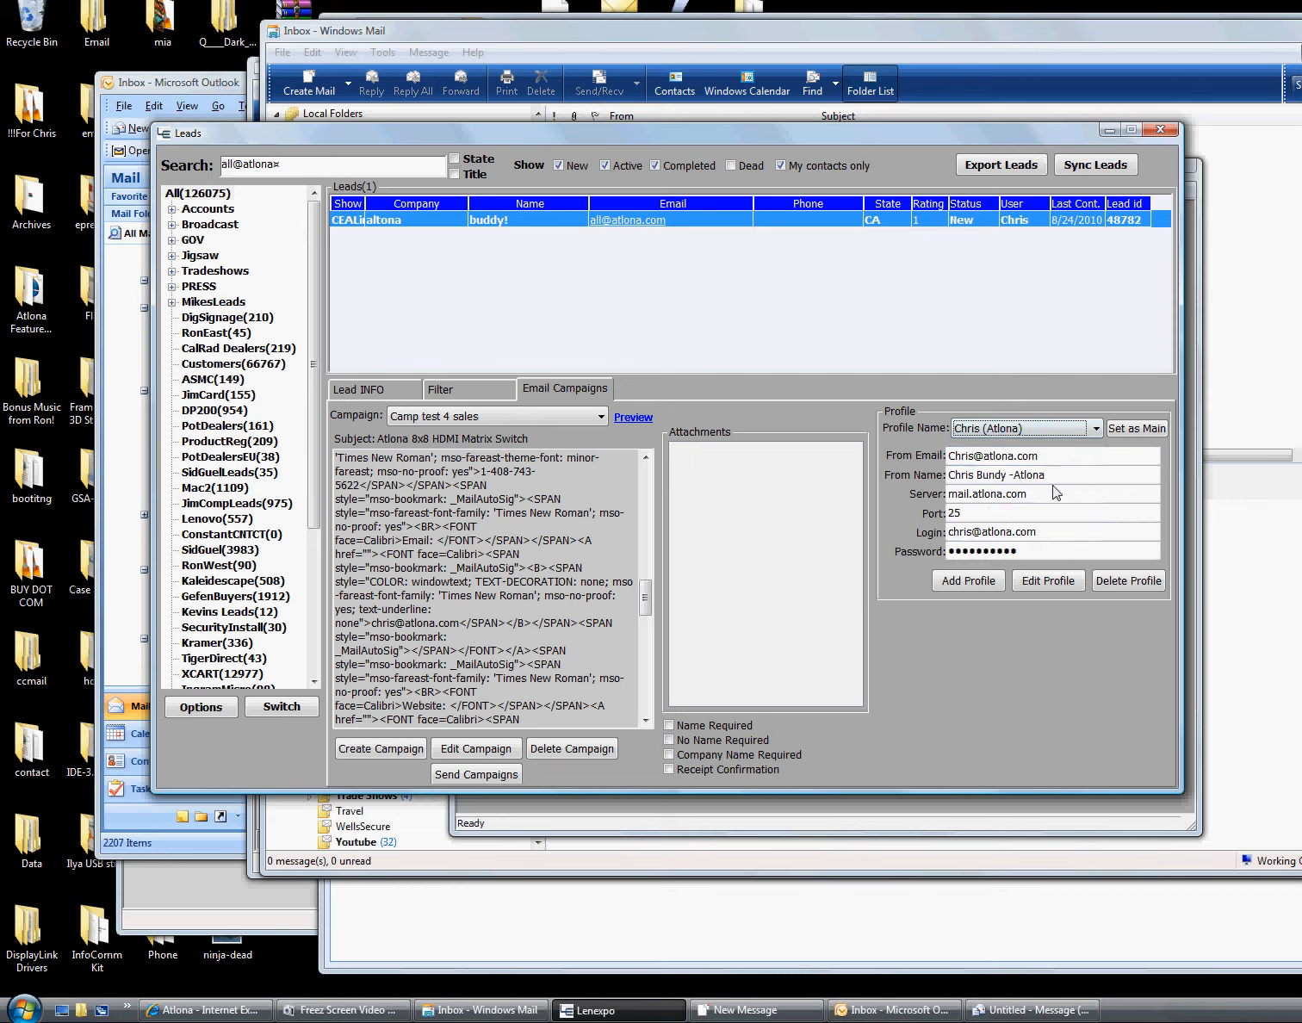
click(1049, 430)
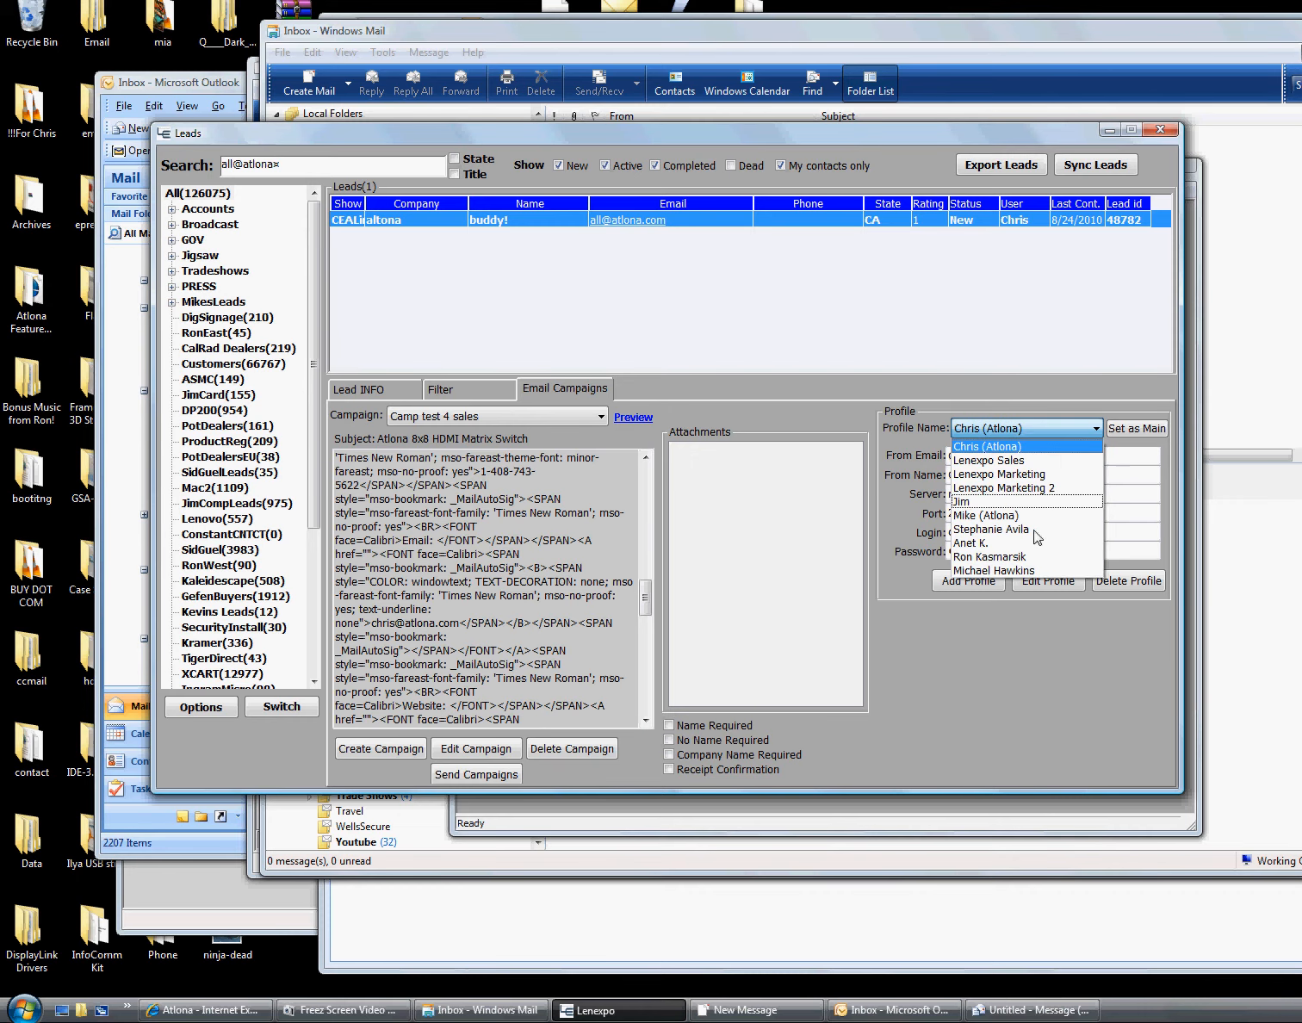
scroll(1017, 526, up, 1)
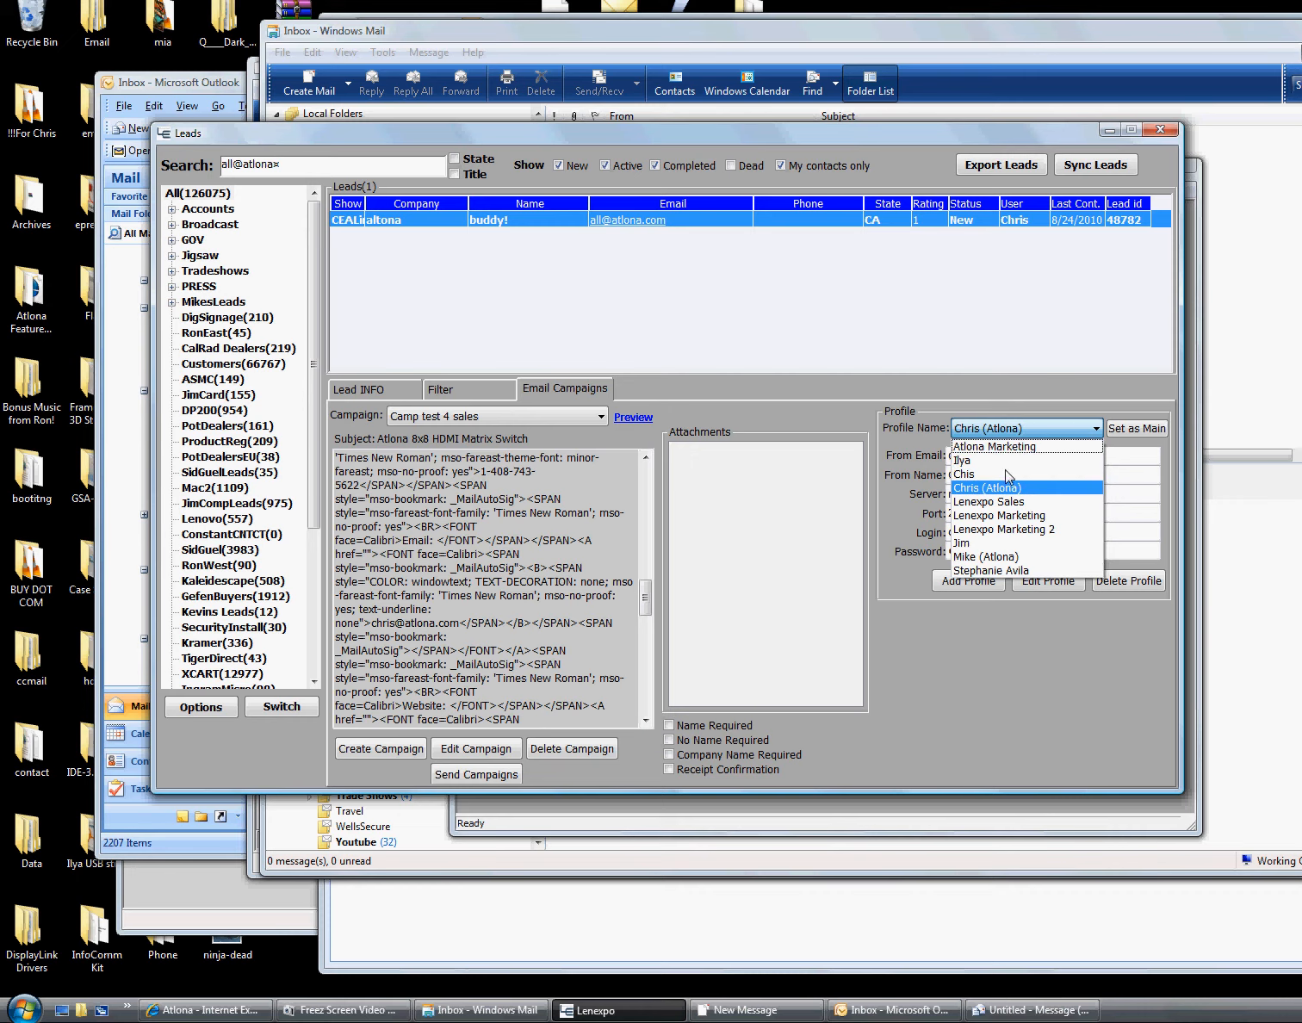
click(1019, 447)
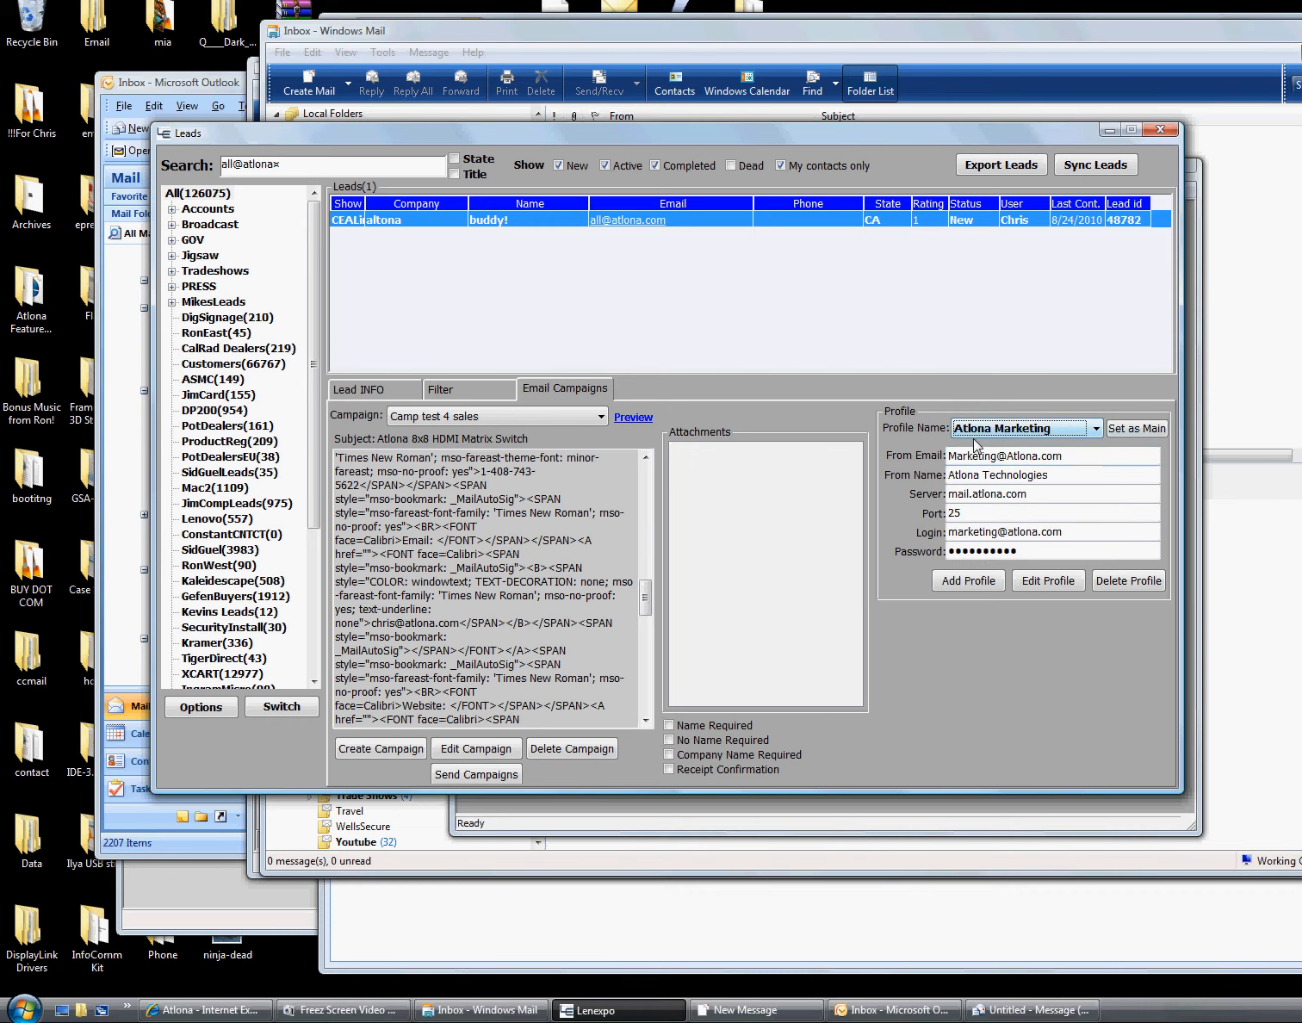
click(1067, 436)
click(1044, 489)
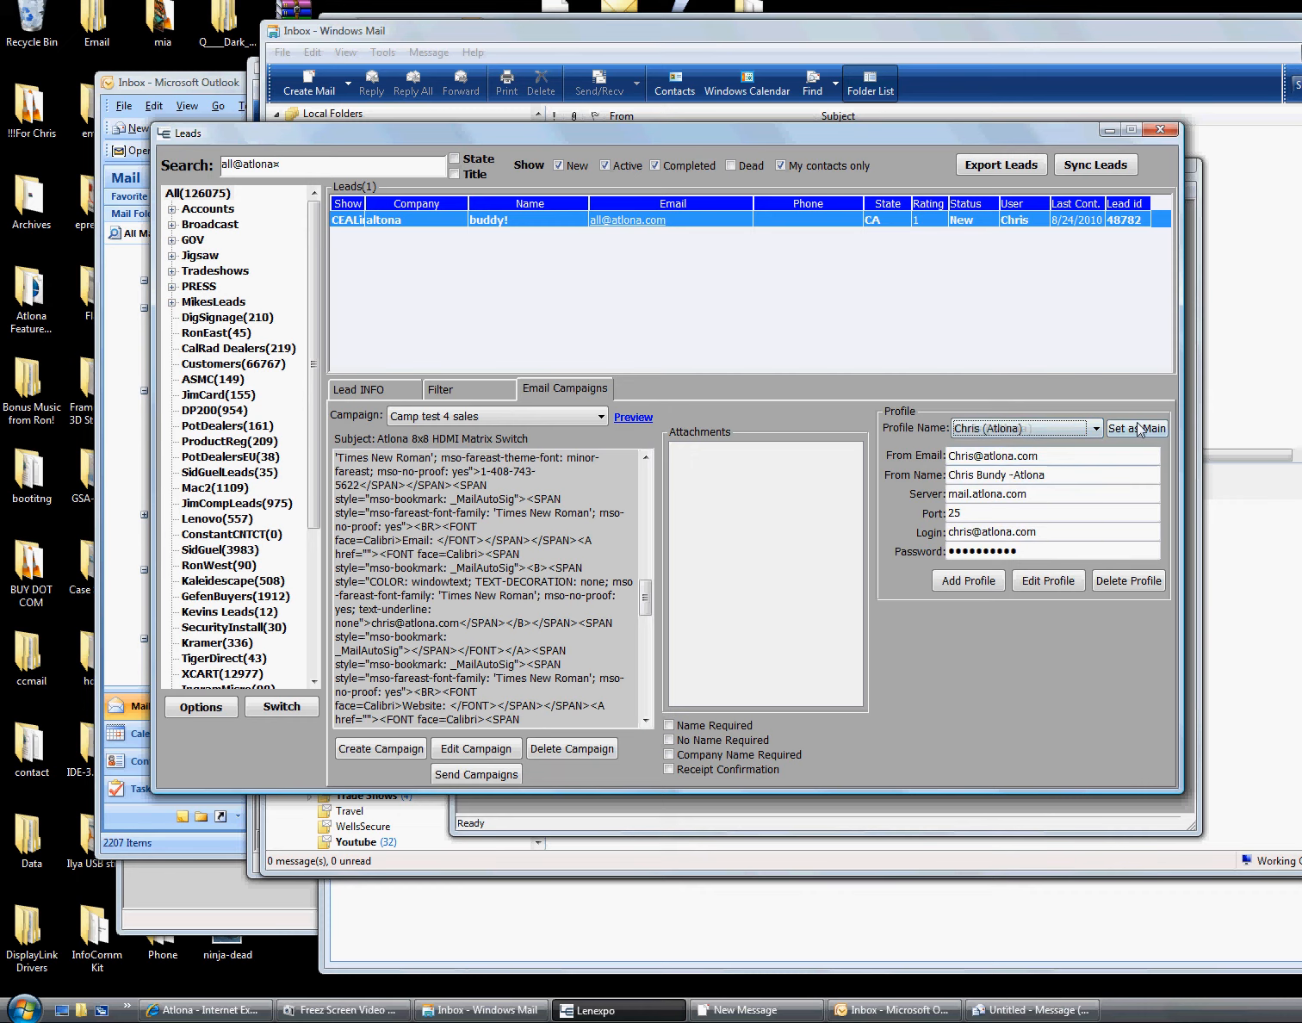
click(1138, 429)
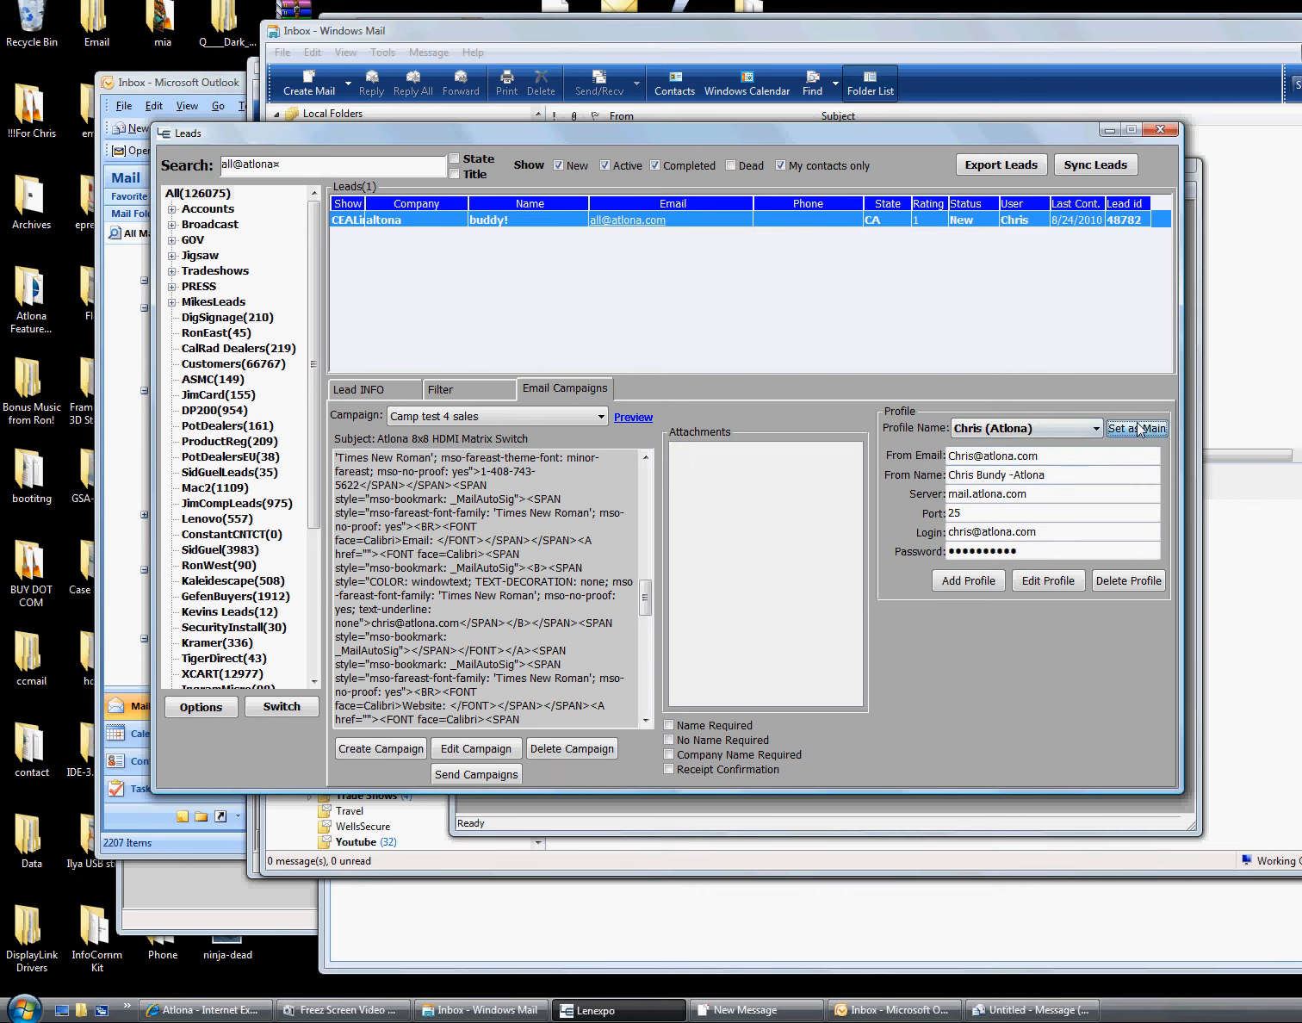
Add a new sender profile named Hawkman and fill in its sender fields
click(972, 587)
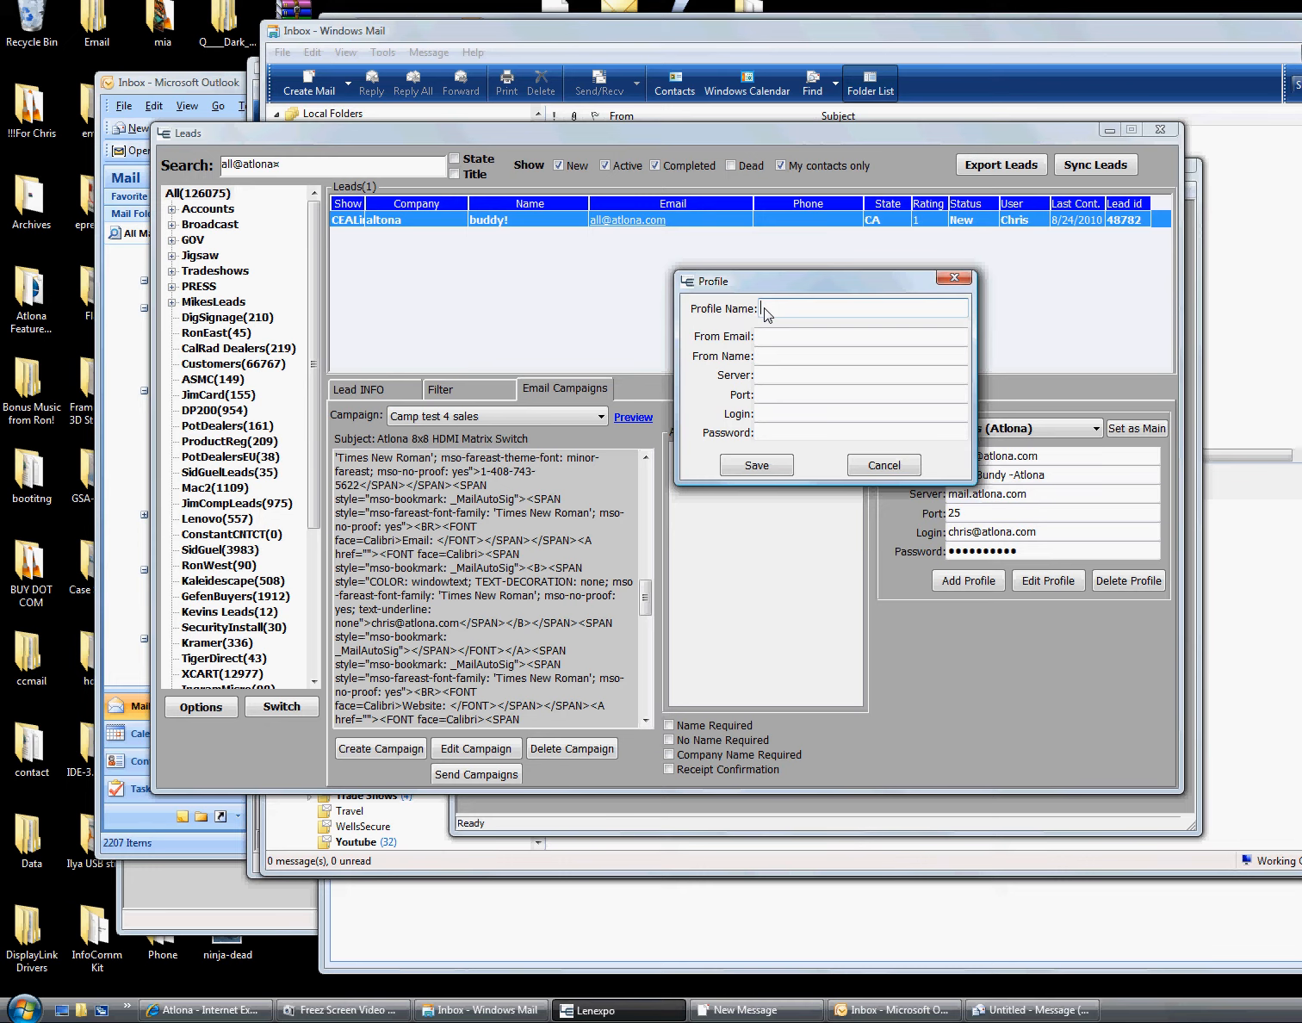
text(Hawkman)
key(Tab)
key(Tab)
text(vq)
key(Tab)
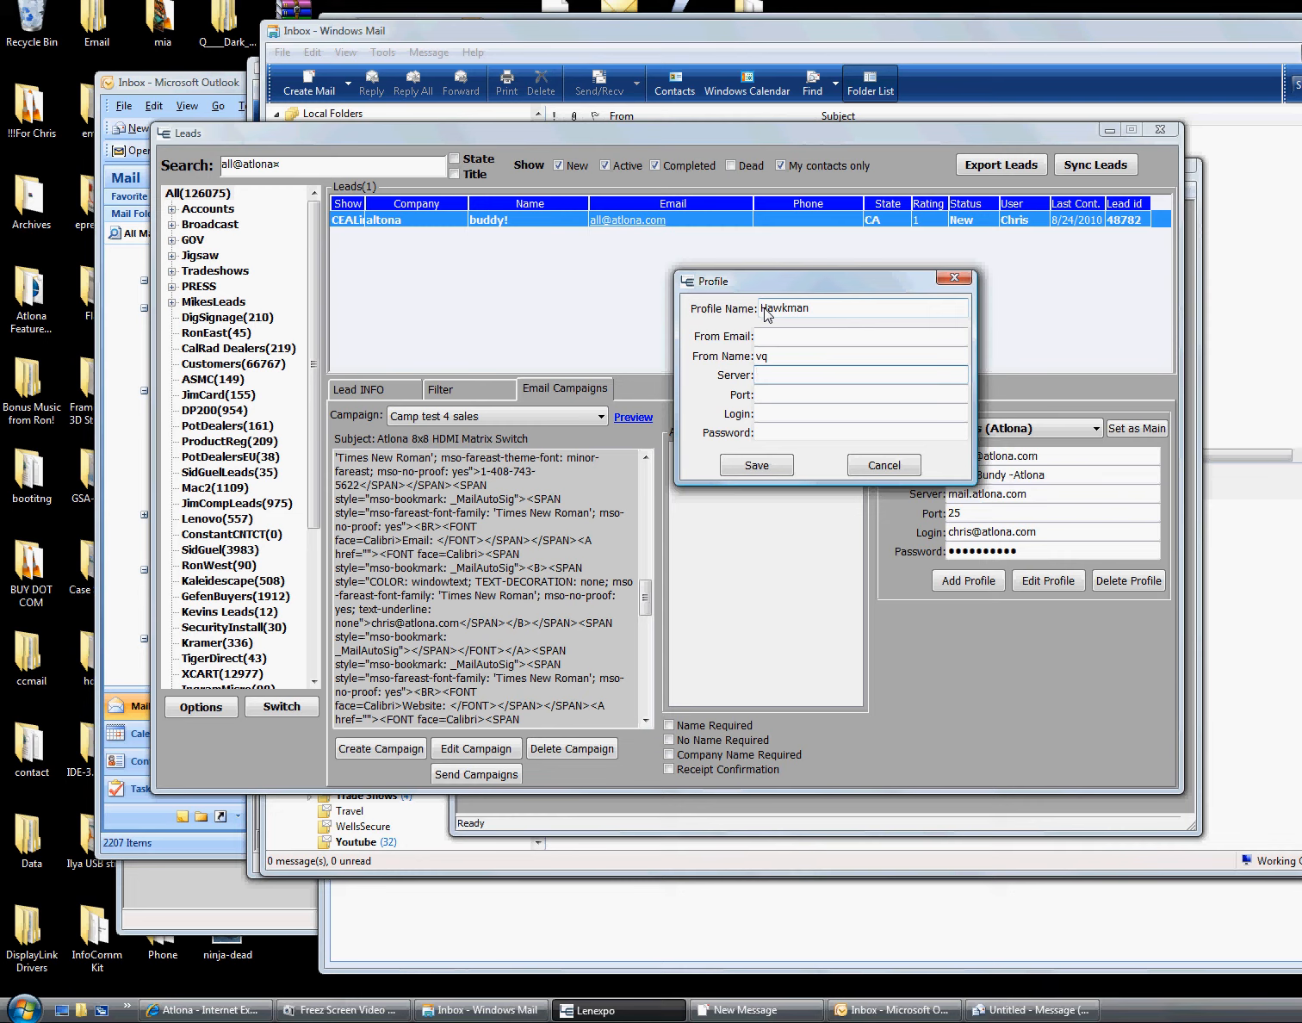
Enter server mail.atlona.com and port 25 for the Hawkman profile
text(mzi)
key(BackSpace)
key(BackSpace)
text(ail.atlona.com)
text(24)
key(BackSpace)
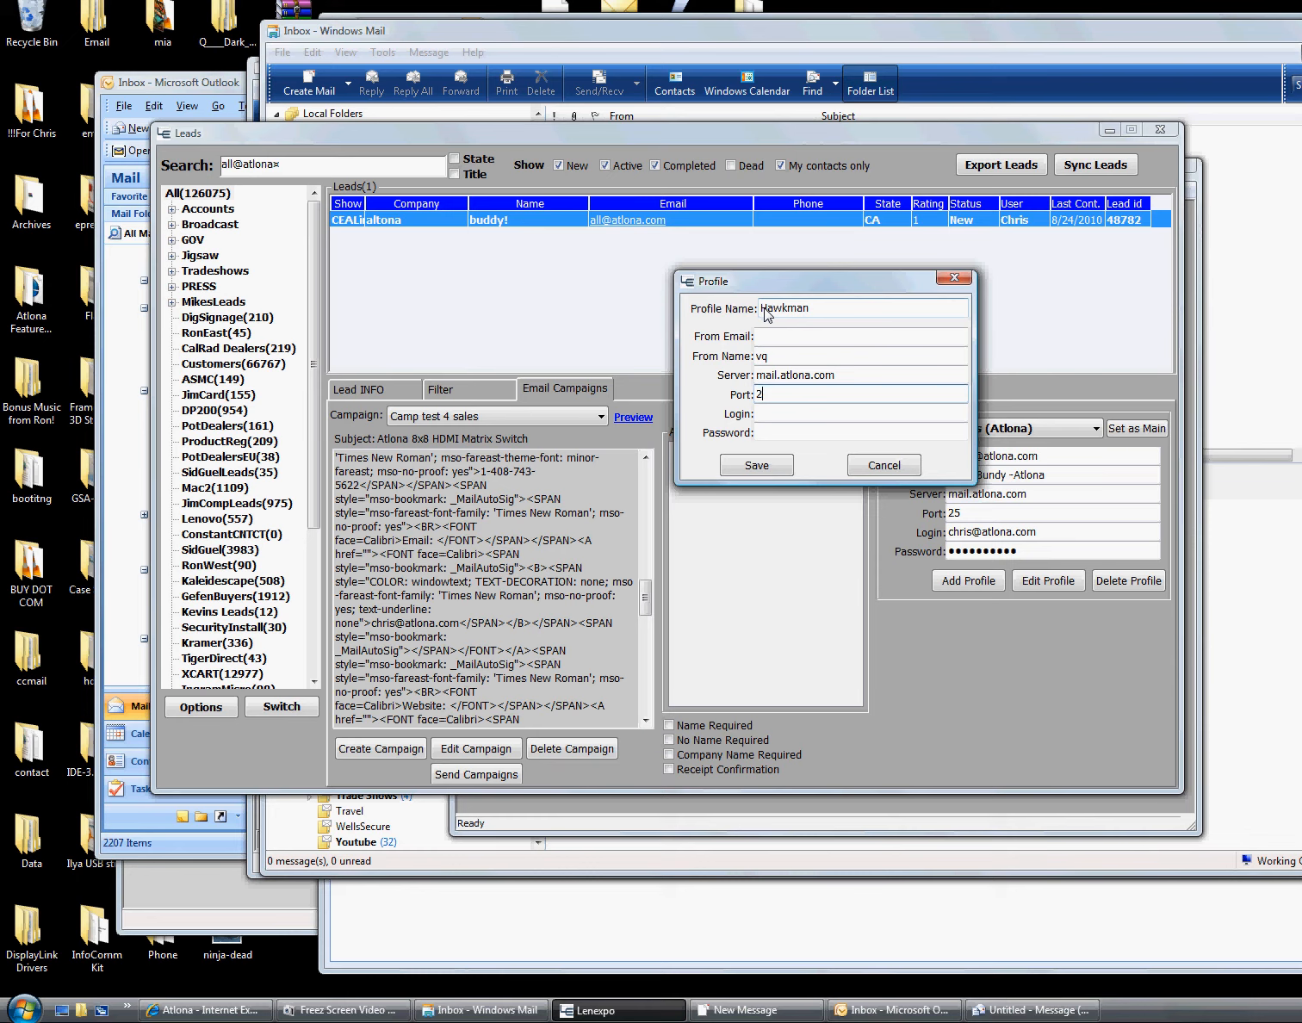
text(5)
key(Tab)
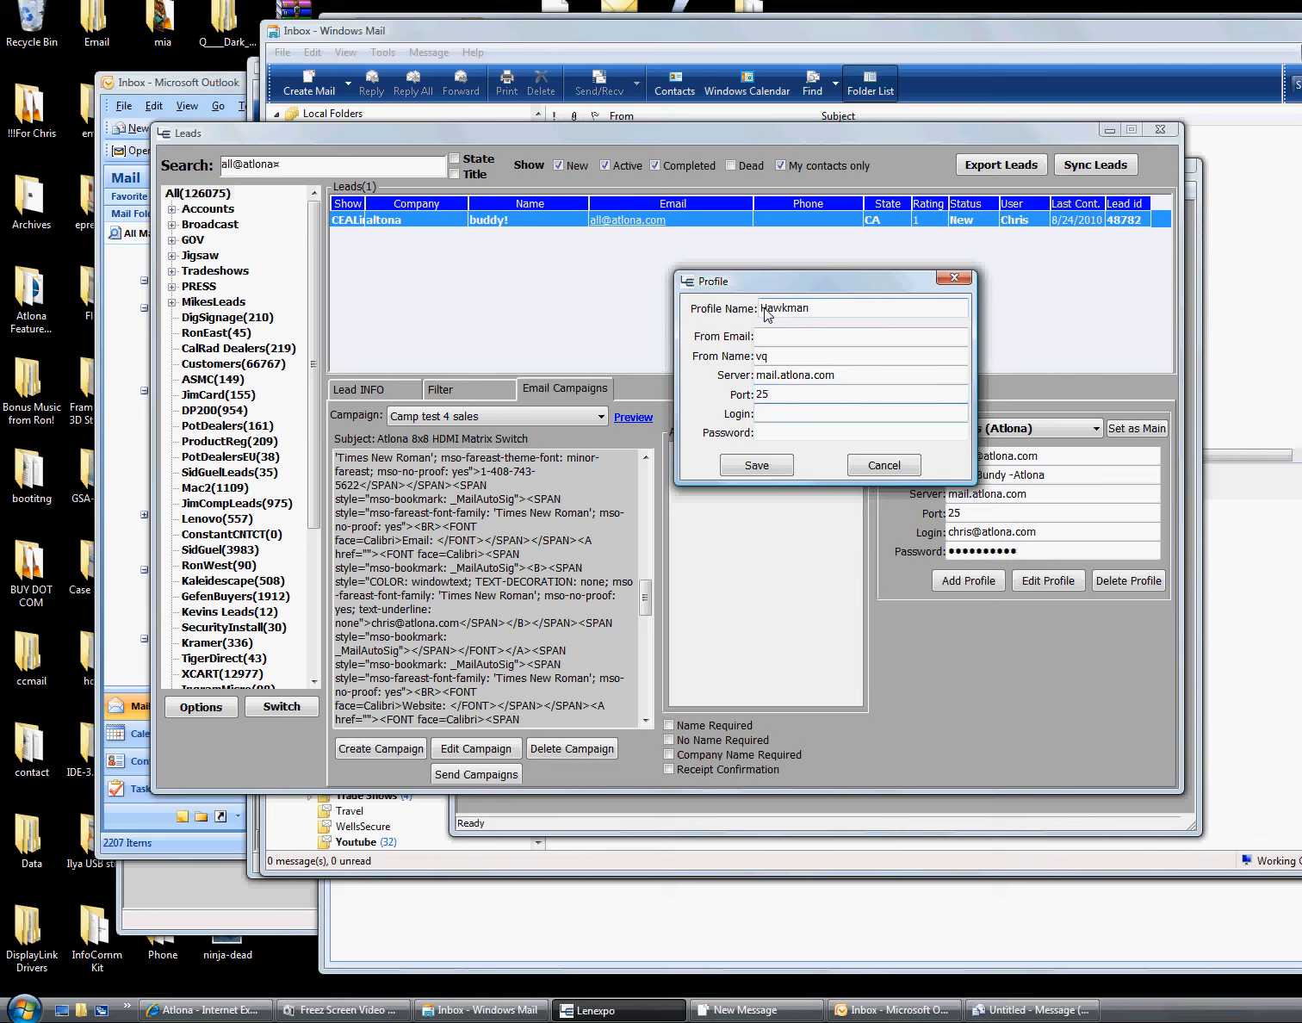
key(Tab)
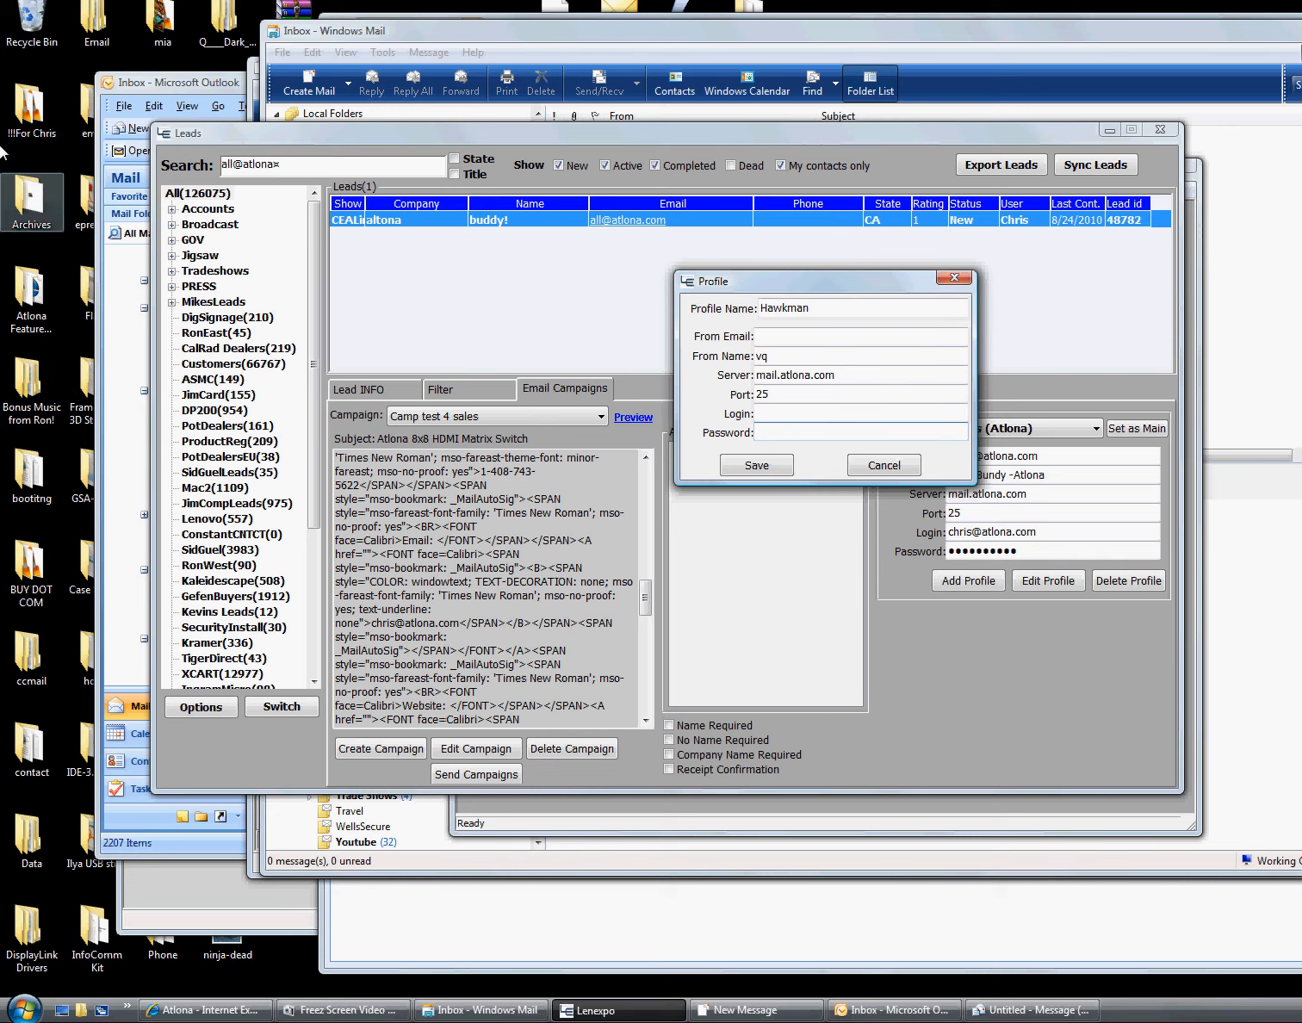
Discard the Hawkman profile, keep the current sender, and require name and company name
click(882, 465)
click(1027, 430)
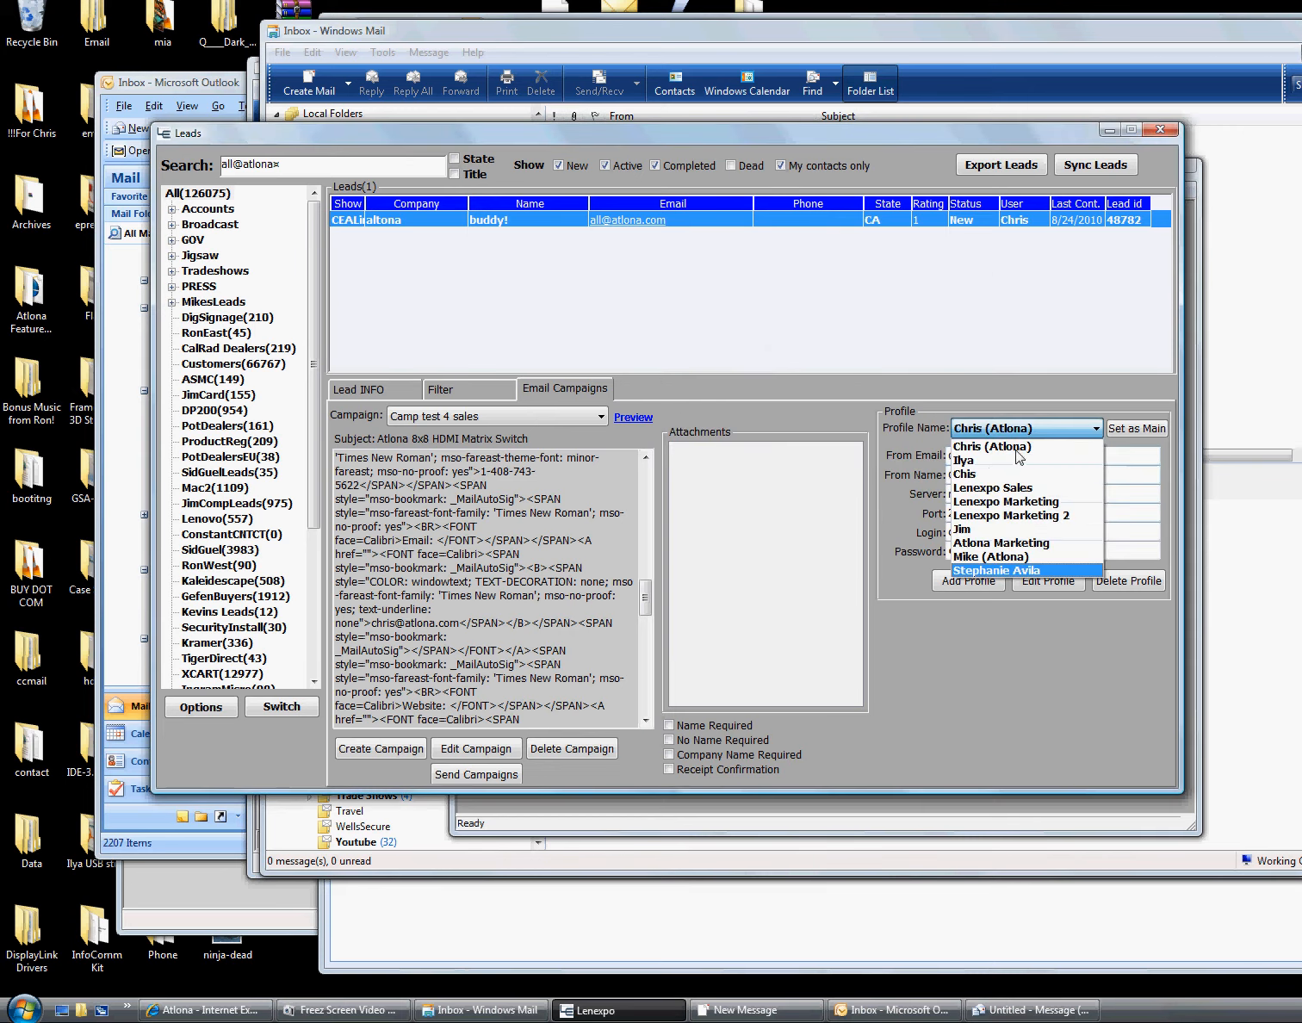
click(984, 671)
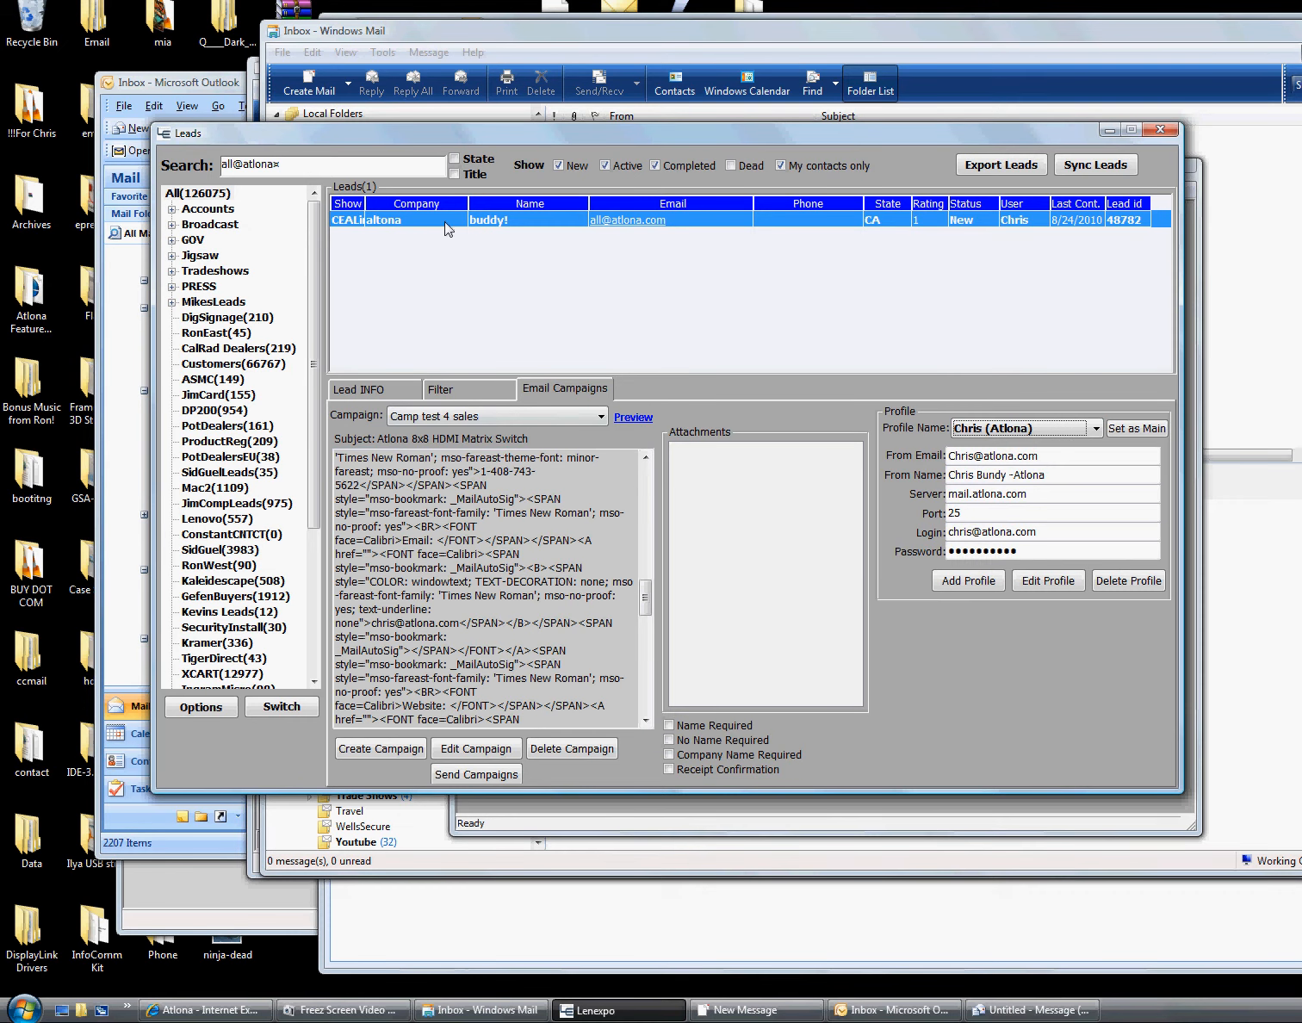
click(719, 726)
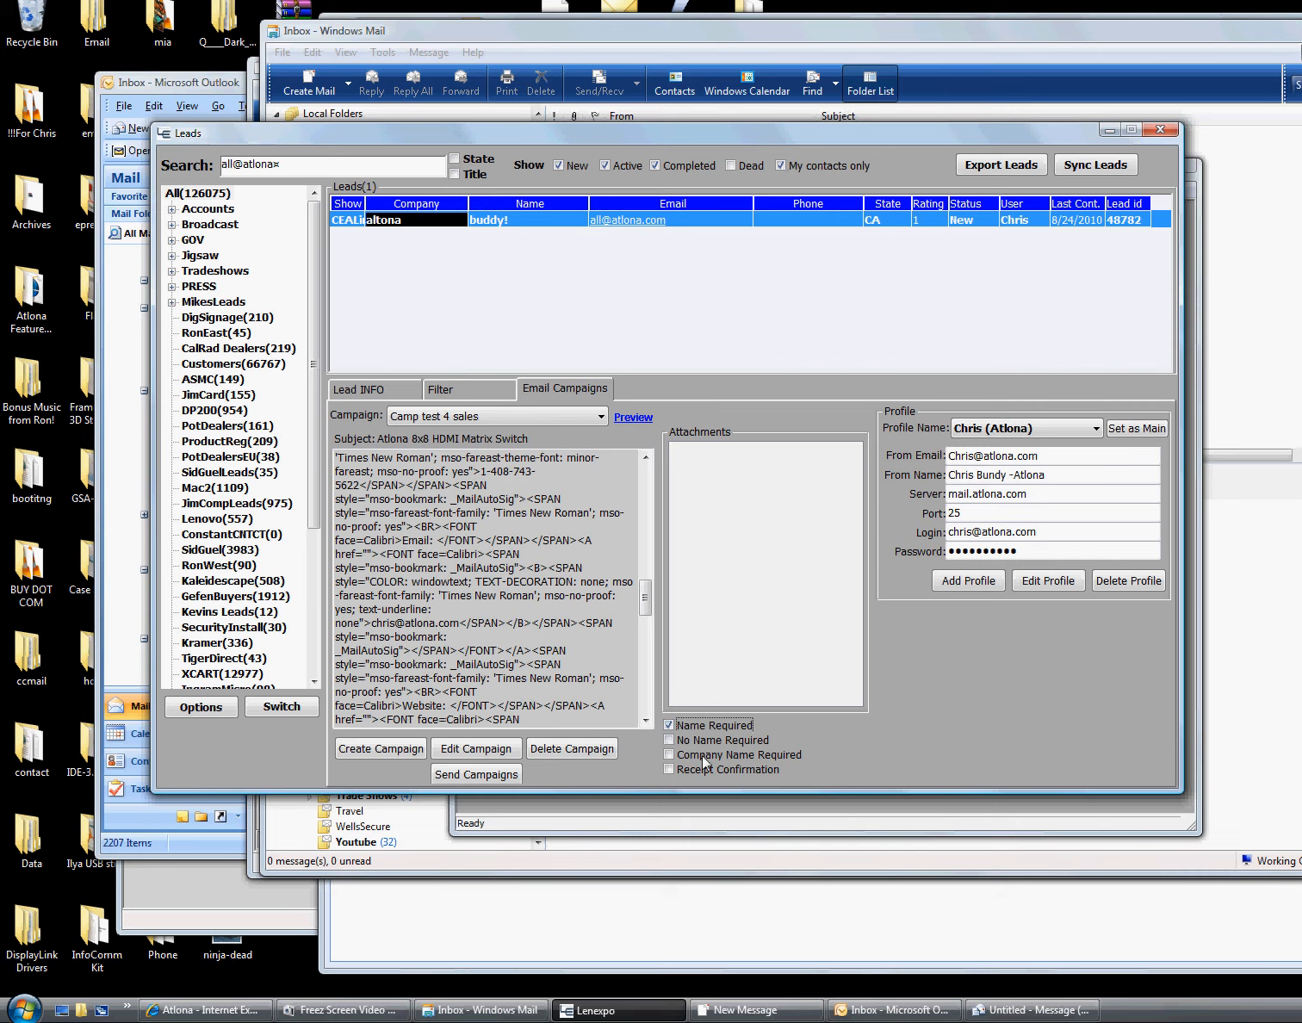
click(701, 755)
Send Camp test 4 sales to the single listed lead and confirm
click(515, 223)
click(480, 774)
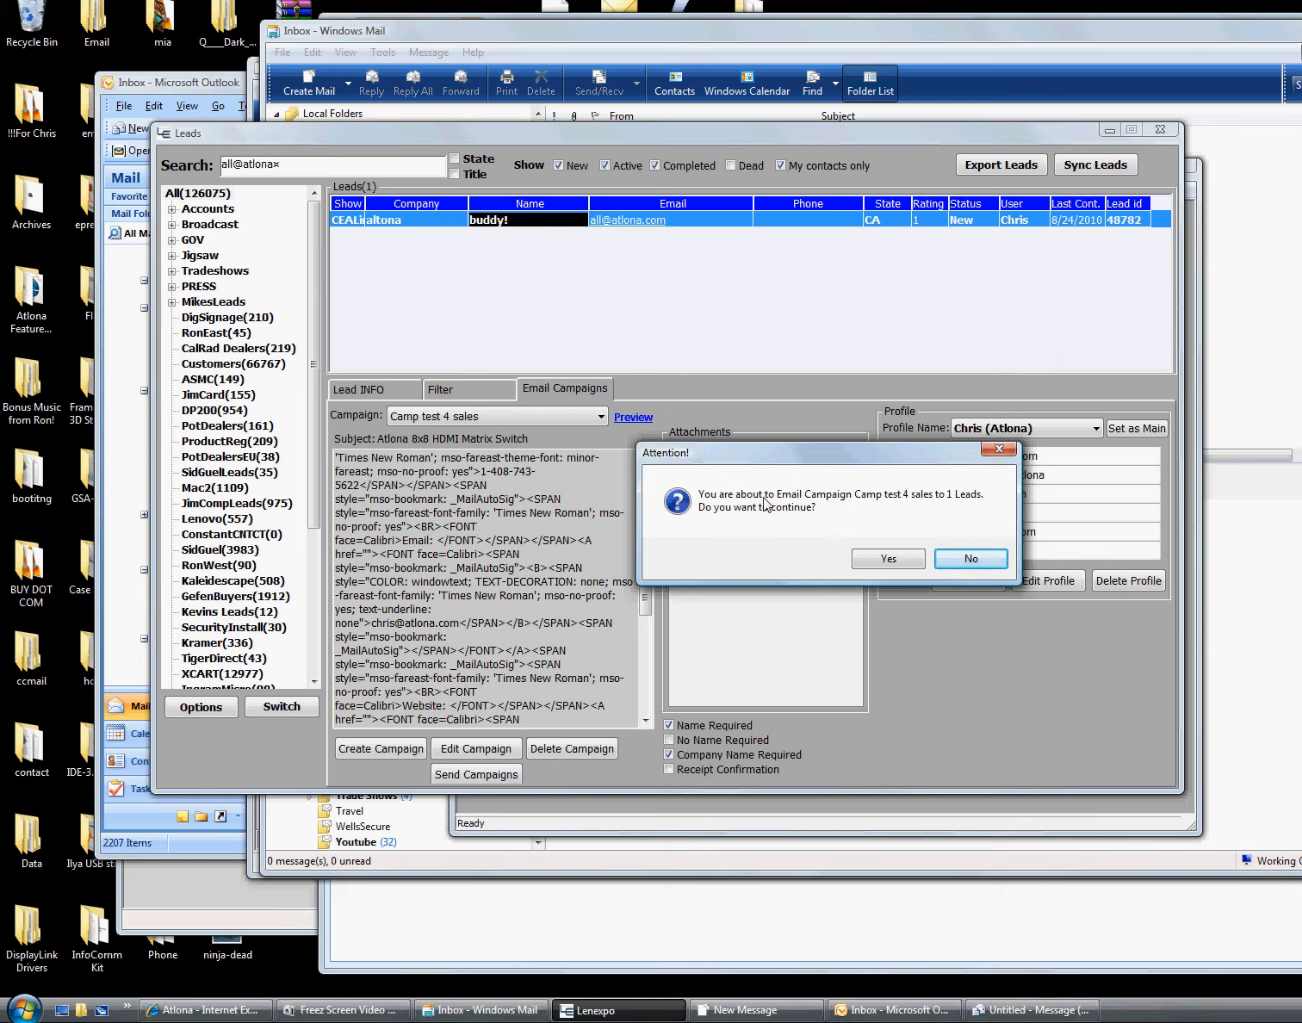
click(886, 559)
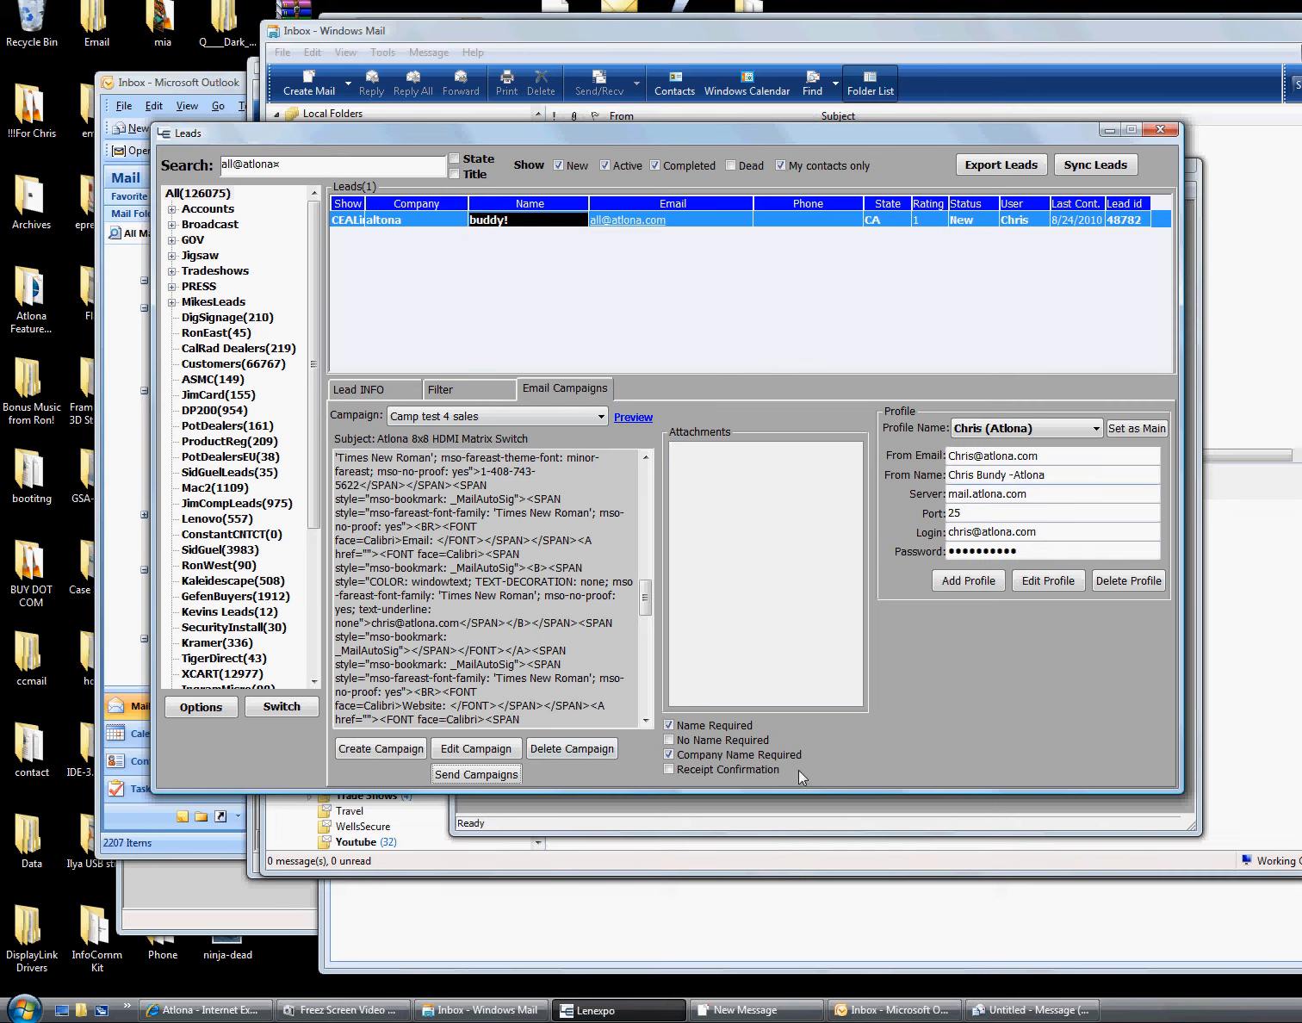
Browse the Jigsaw lead groups (AV, CCS, CompView) and clear the search filter
double_click(198, 258)
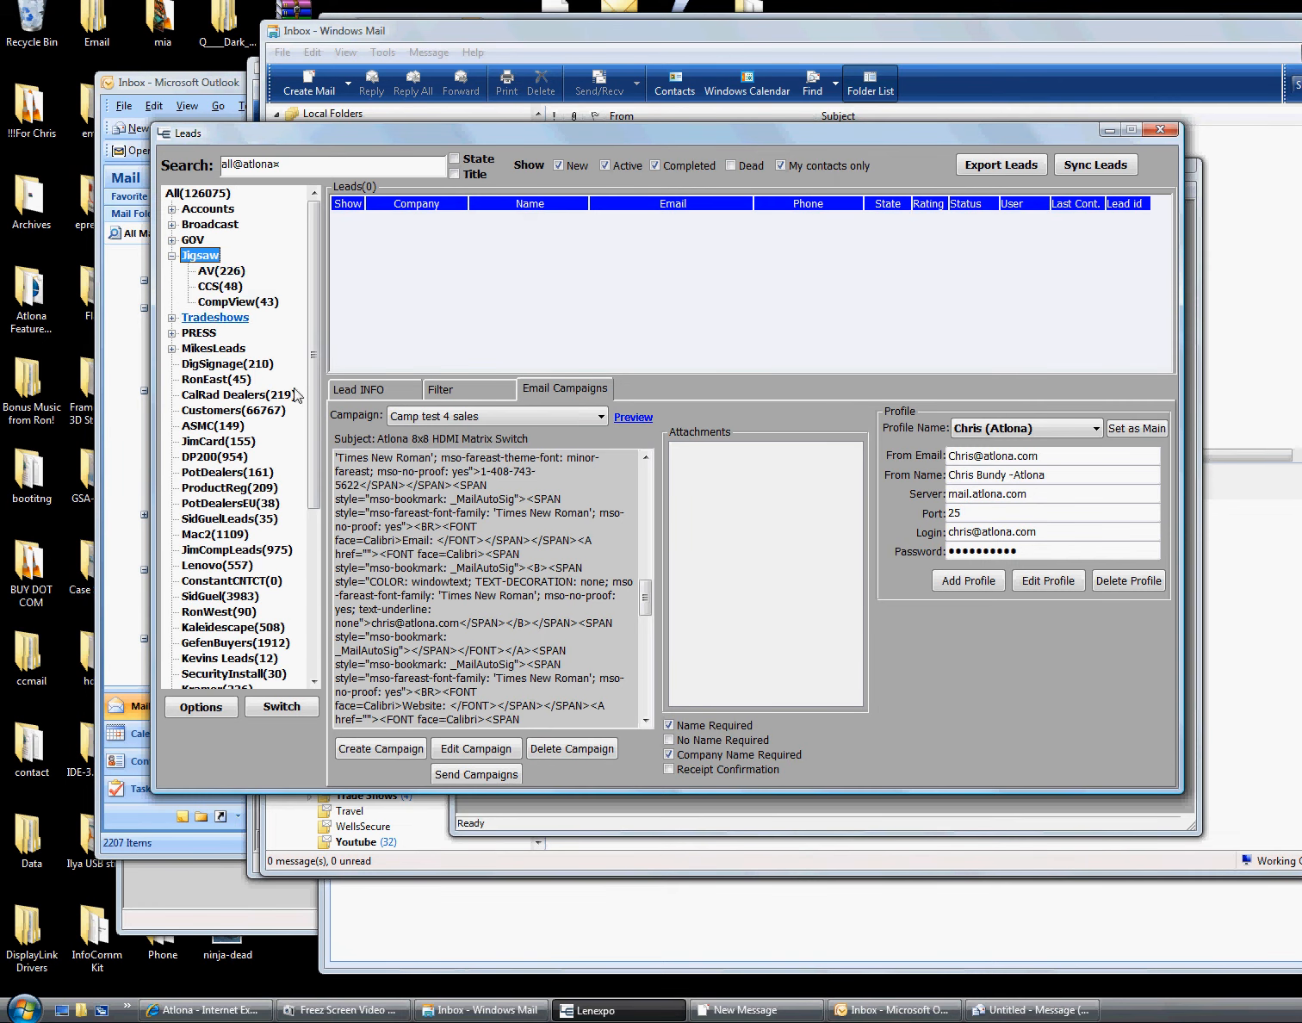
click(222, 272)
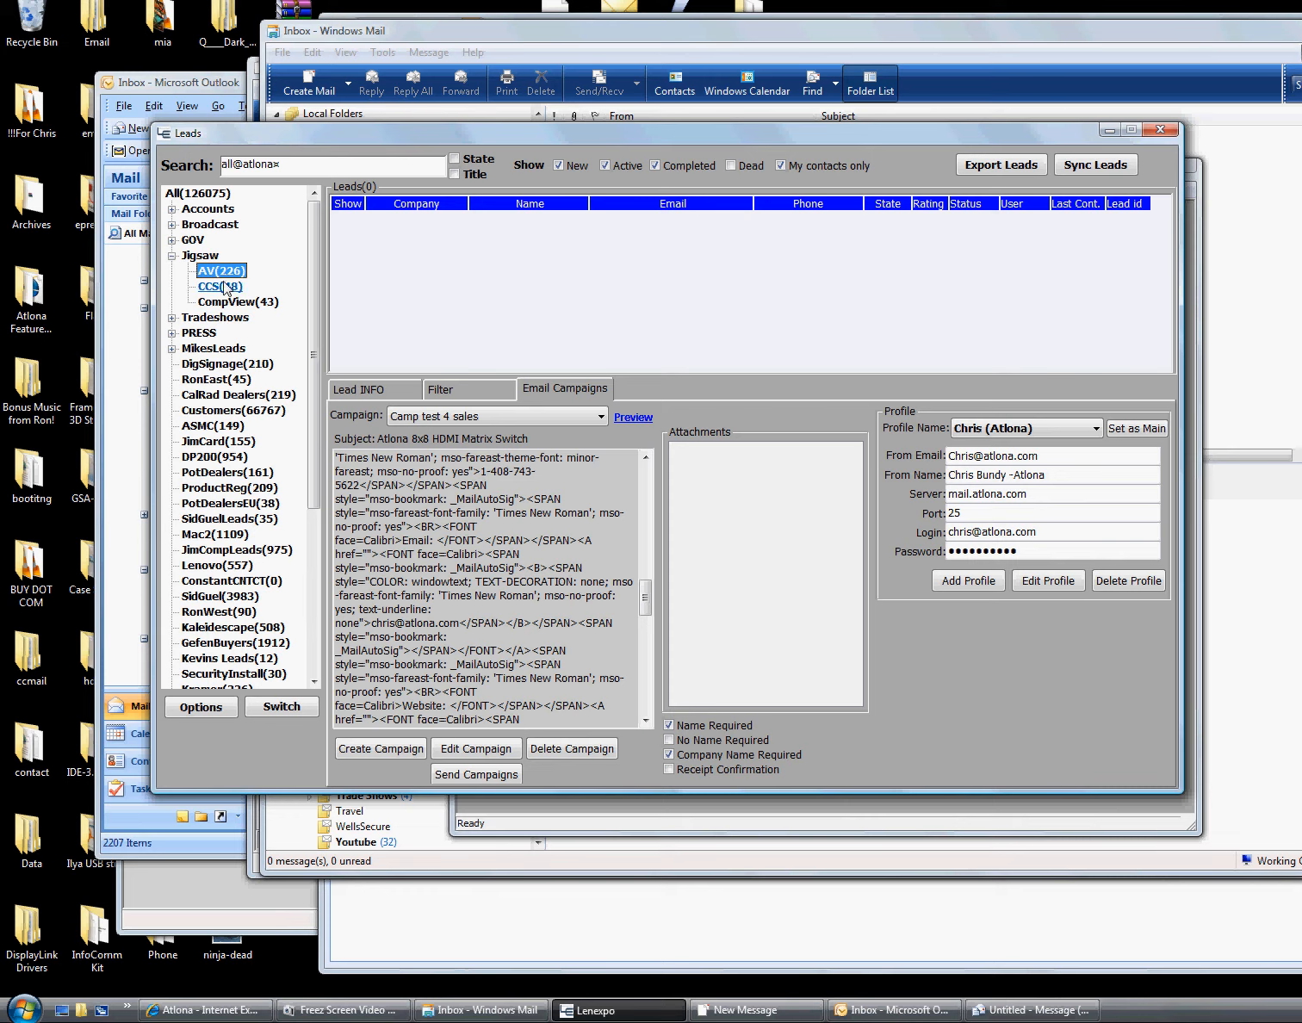
click(222, 289)
drag(309, 163, 67, 148)
key(BackSpace)
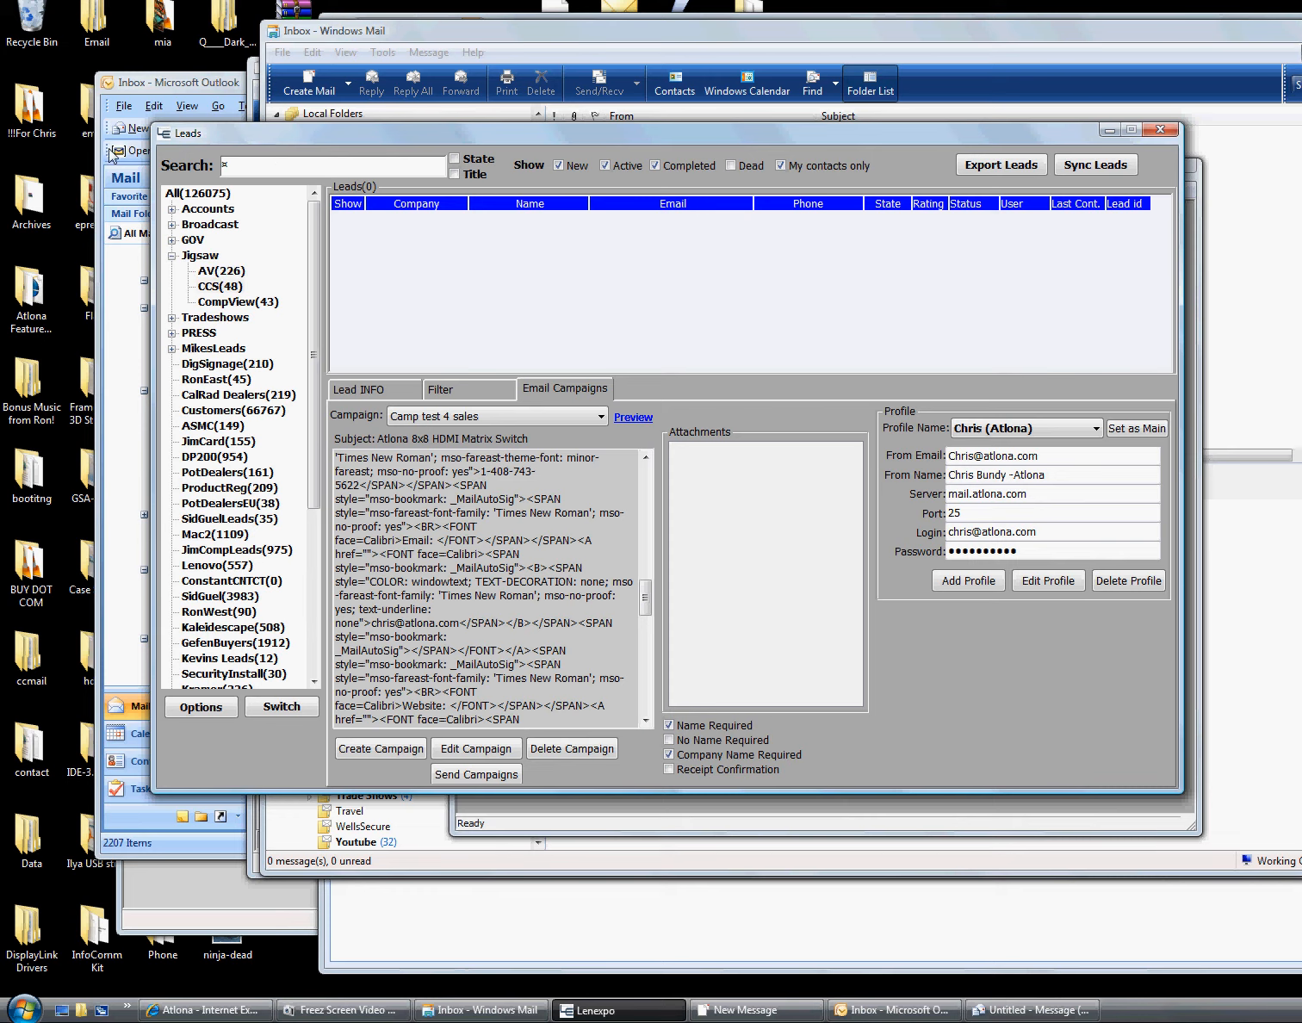
click(205, 305)
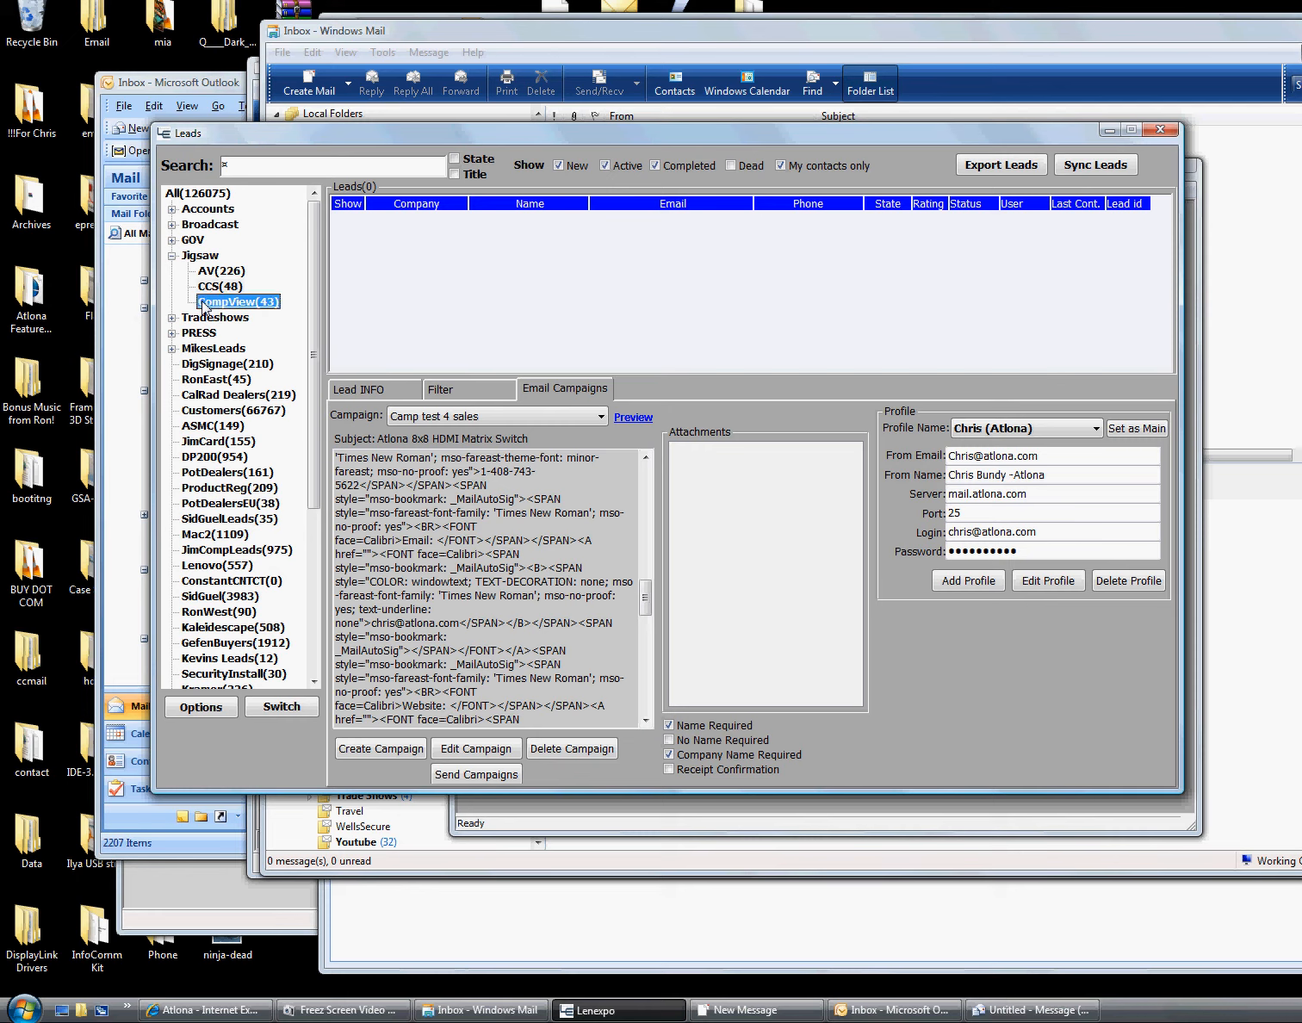
click(215, 290)
click(191, 426)
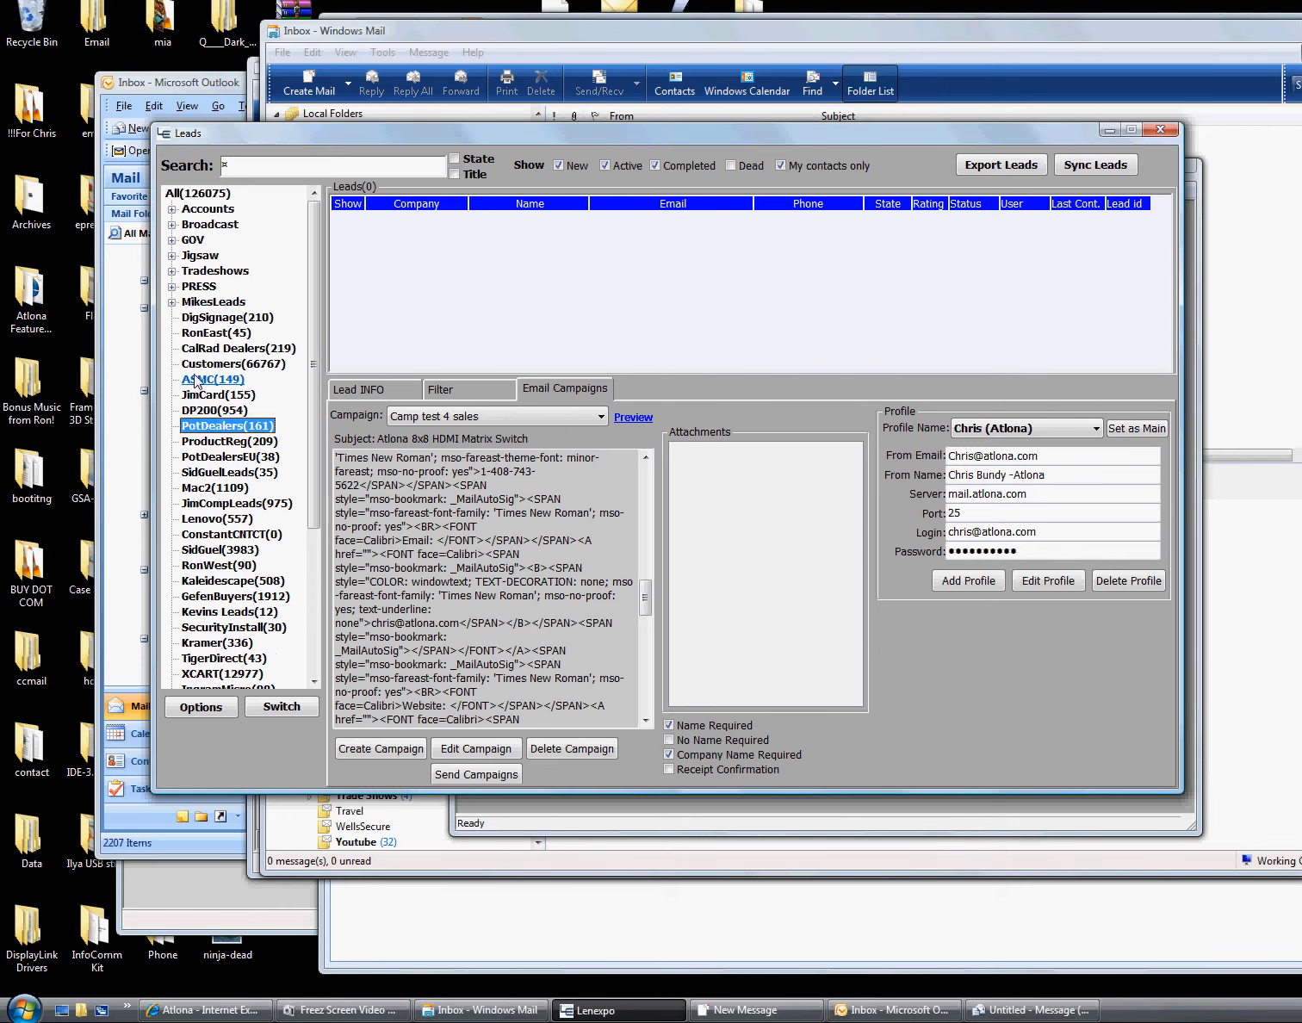
Select the 161 PotDealers leads and start sending Camp test 4 sales to them
click(246, 166)
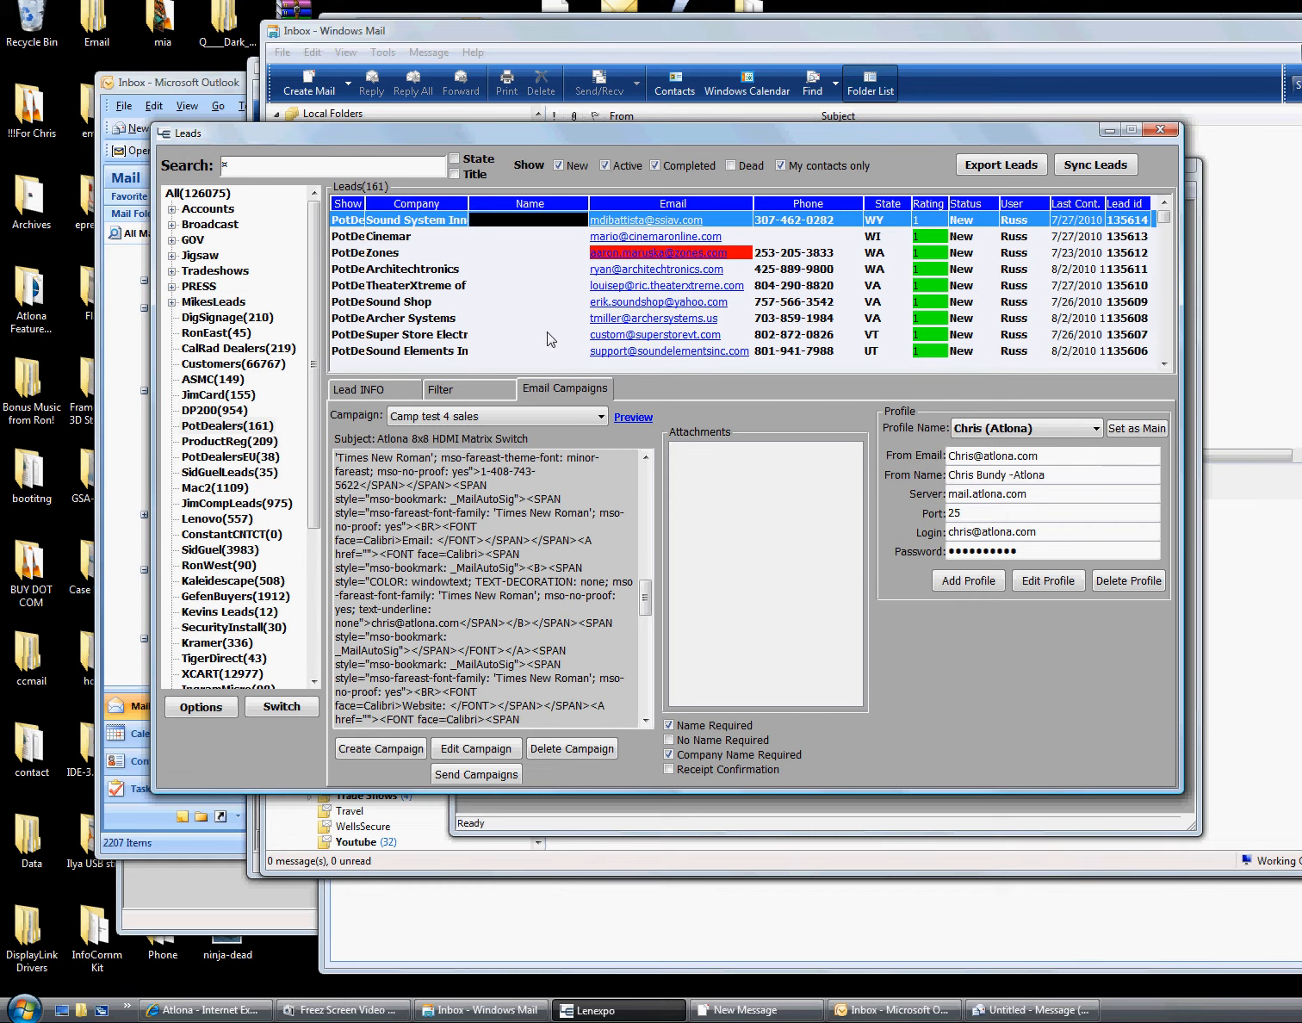
drag(1165, 215, 1025, 162)
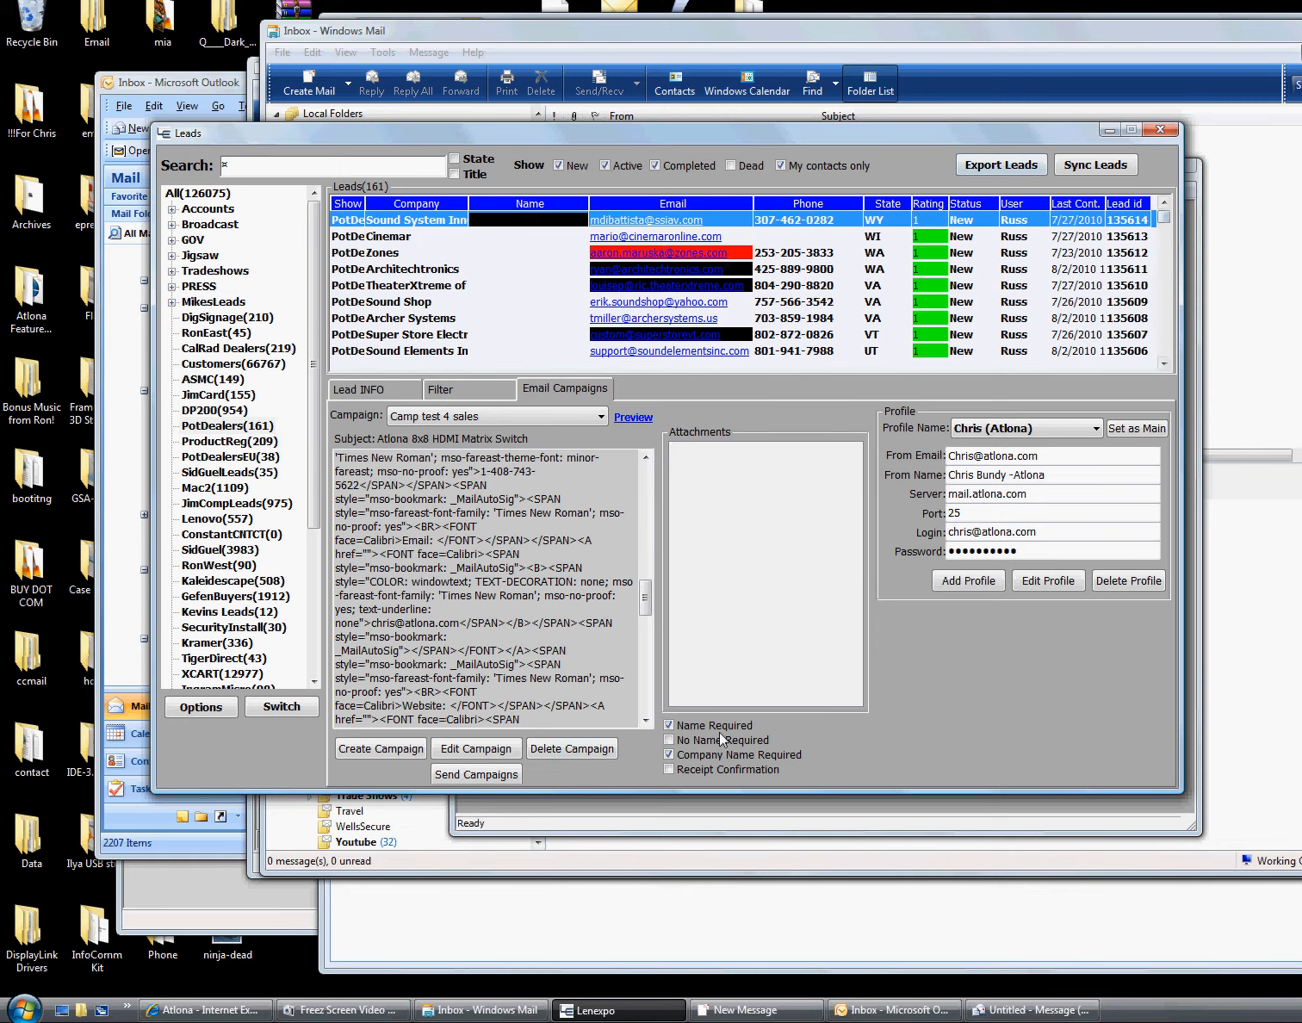
click(476, 775)
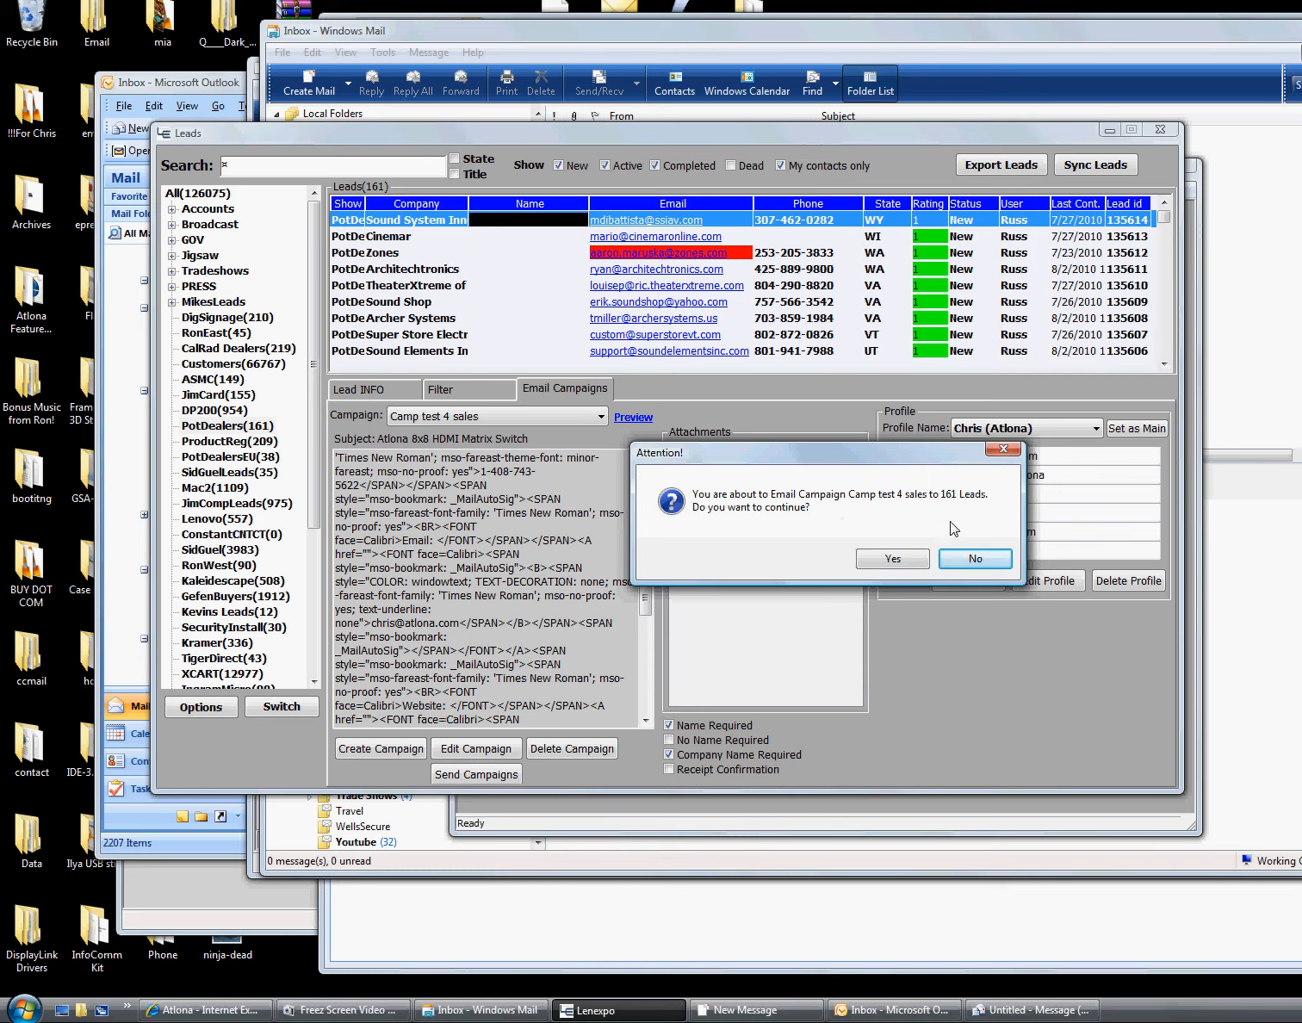
Confirm sending to the 161 PotDealers leads, accepting that the 133 incomplete leads are skipped
click(891, 560)
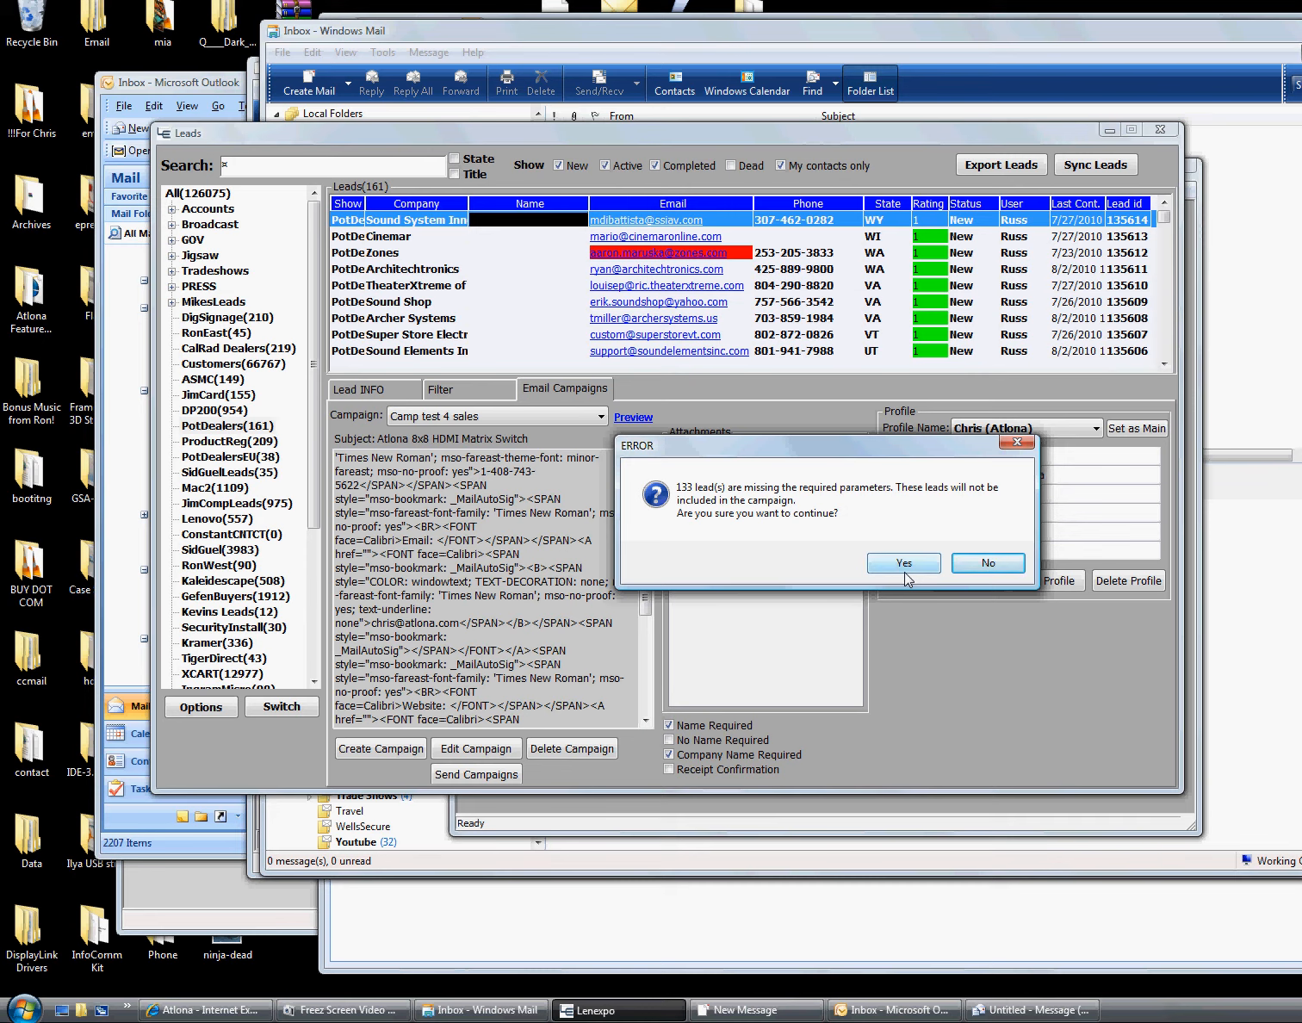
click(969, 566)
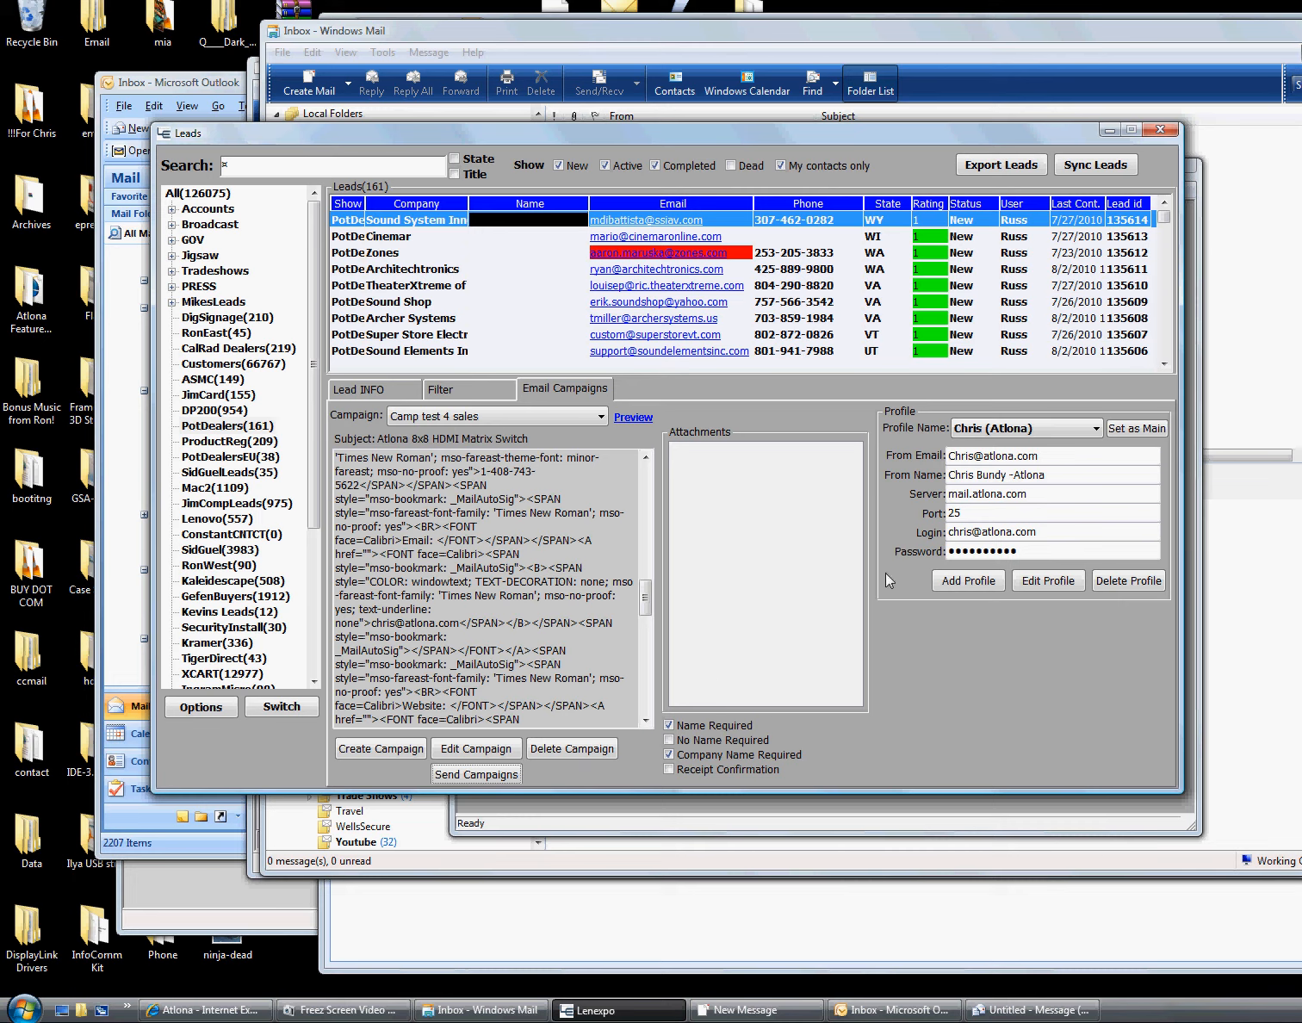
Keep Camp test 4 sales selected, save it with subject News from atlona, and minimise Leads
click(473, 418)
click(473, 421)
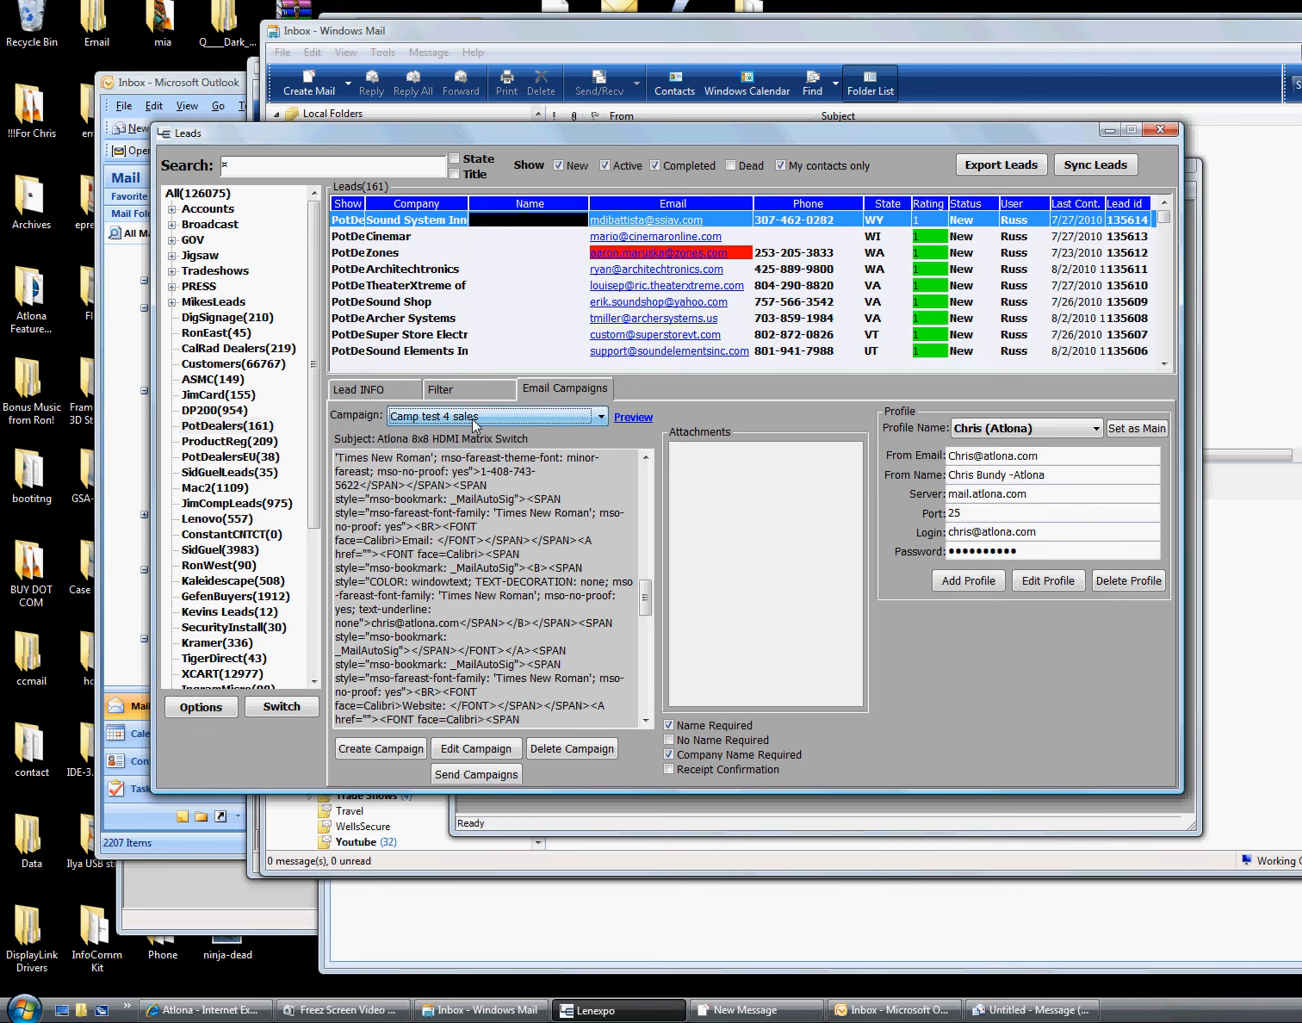
click(495, 750)
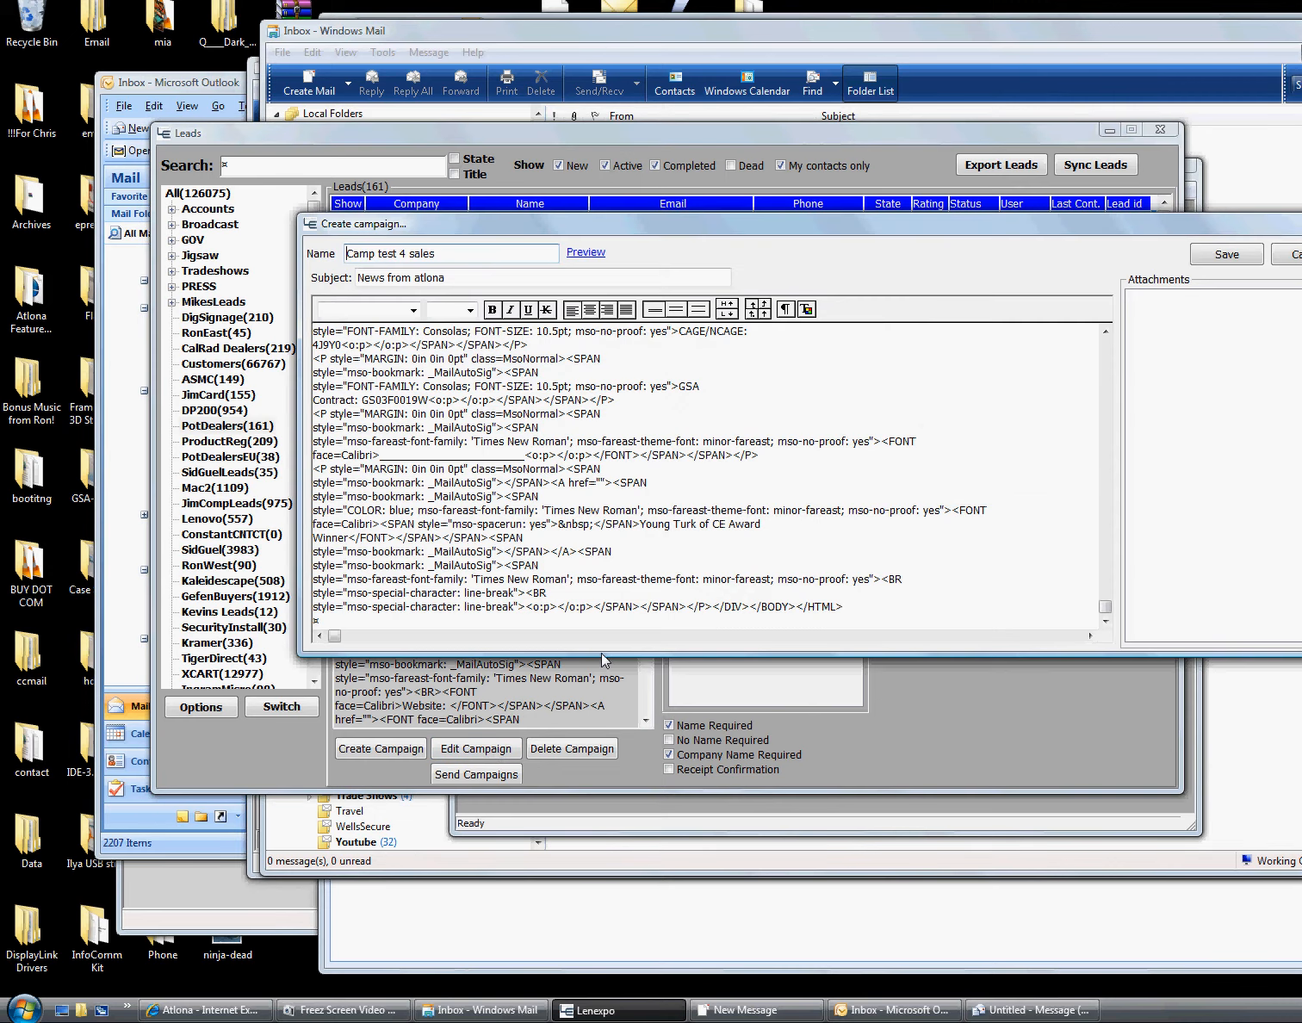
click(1233, 250)
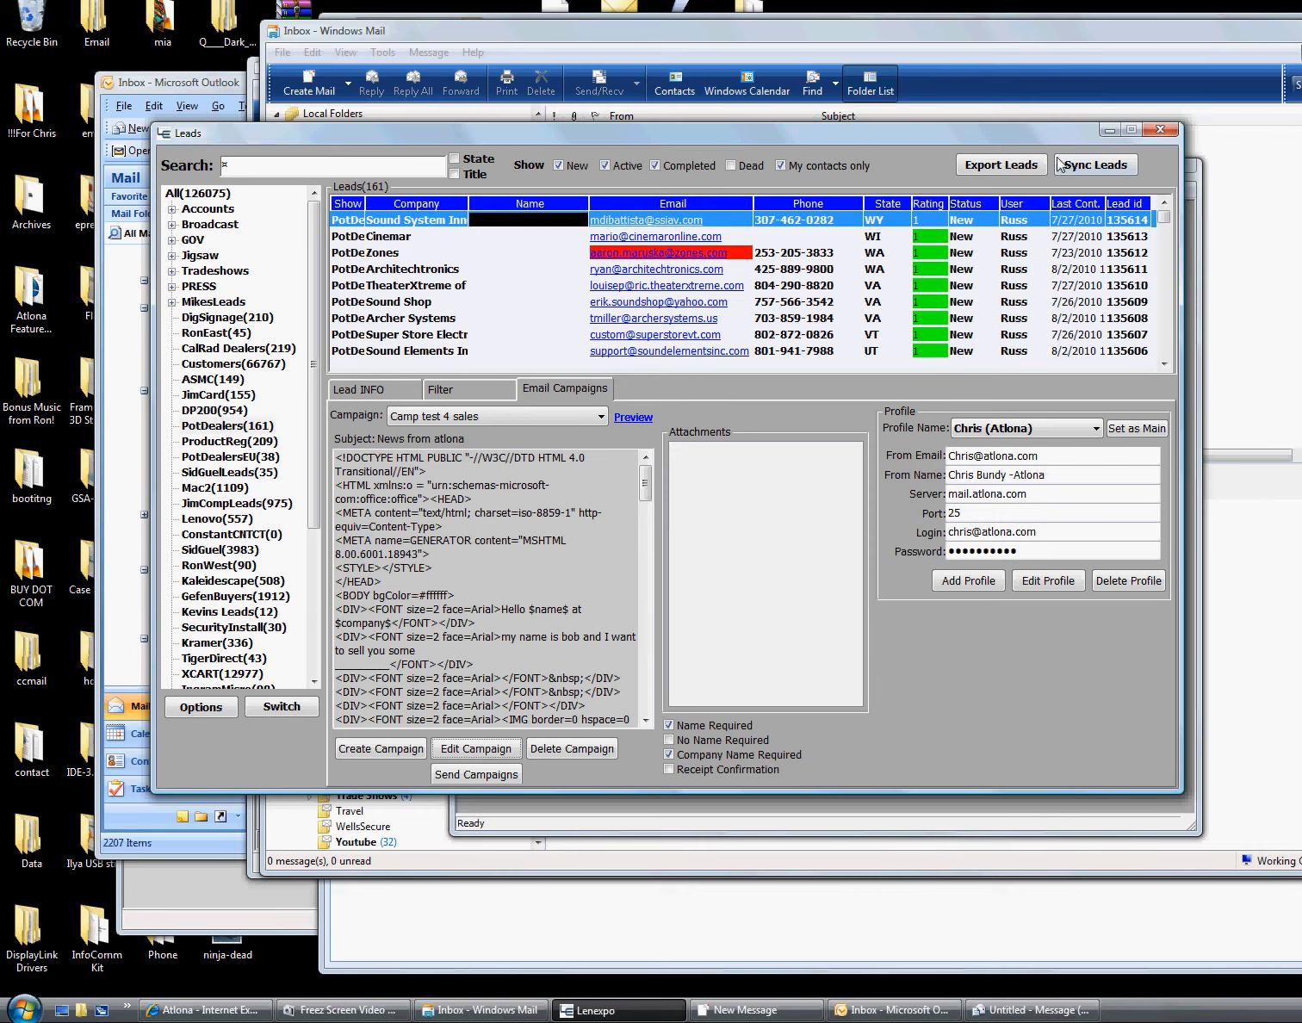
click(1109, 131)
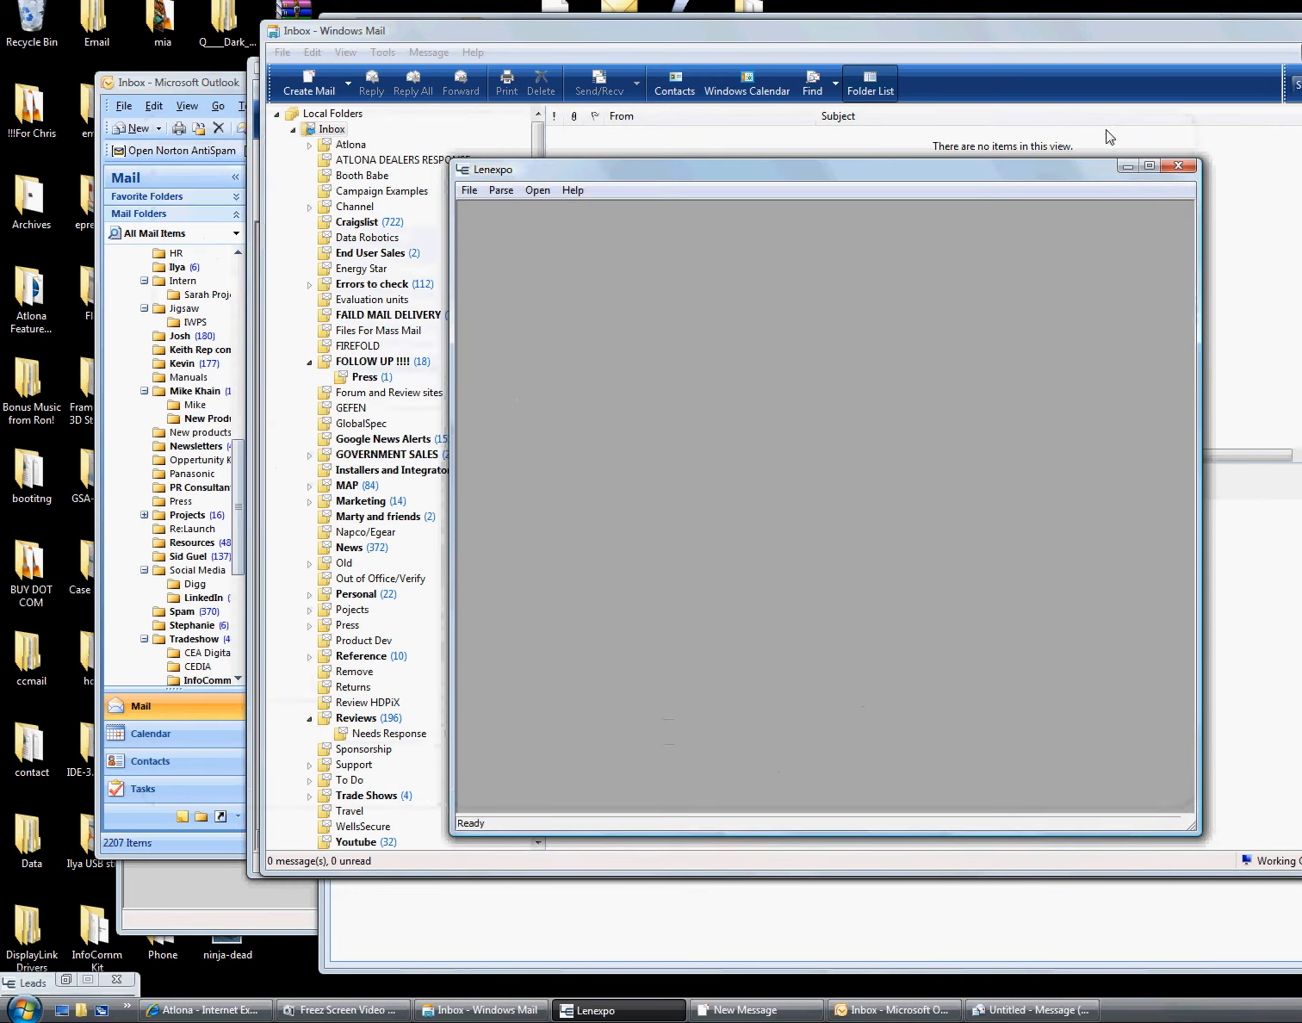
Minimise Lenexpo, dismiss the Messenger tray menu, and switch to the Atlona page in Internet Explorer
click(1129, 168)
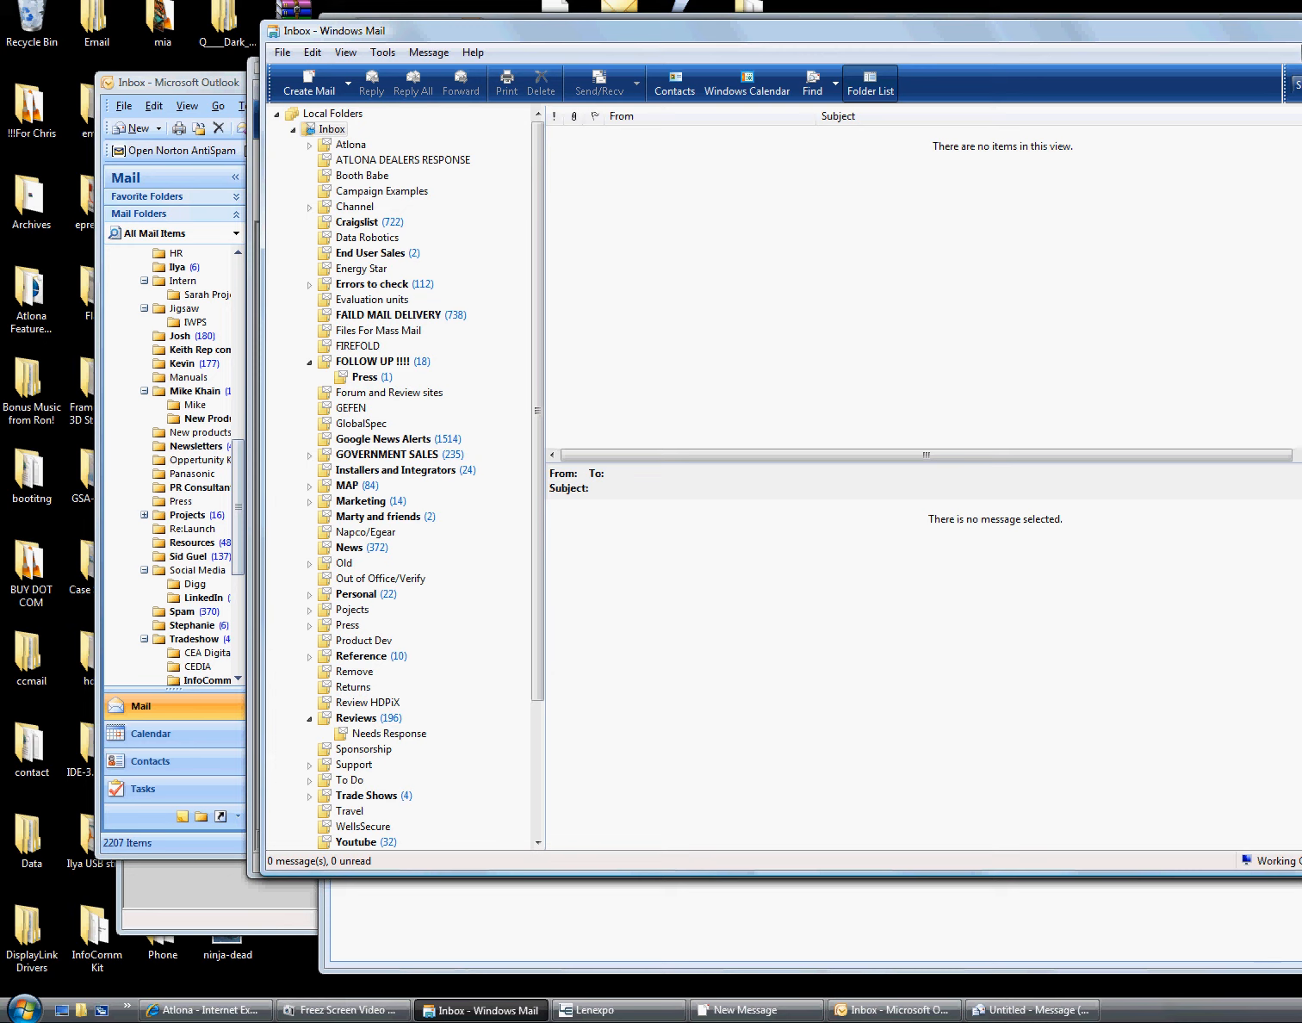
right_click(1301, 1009)
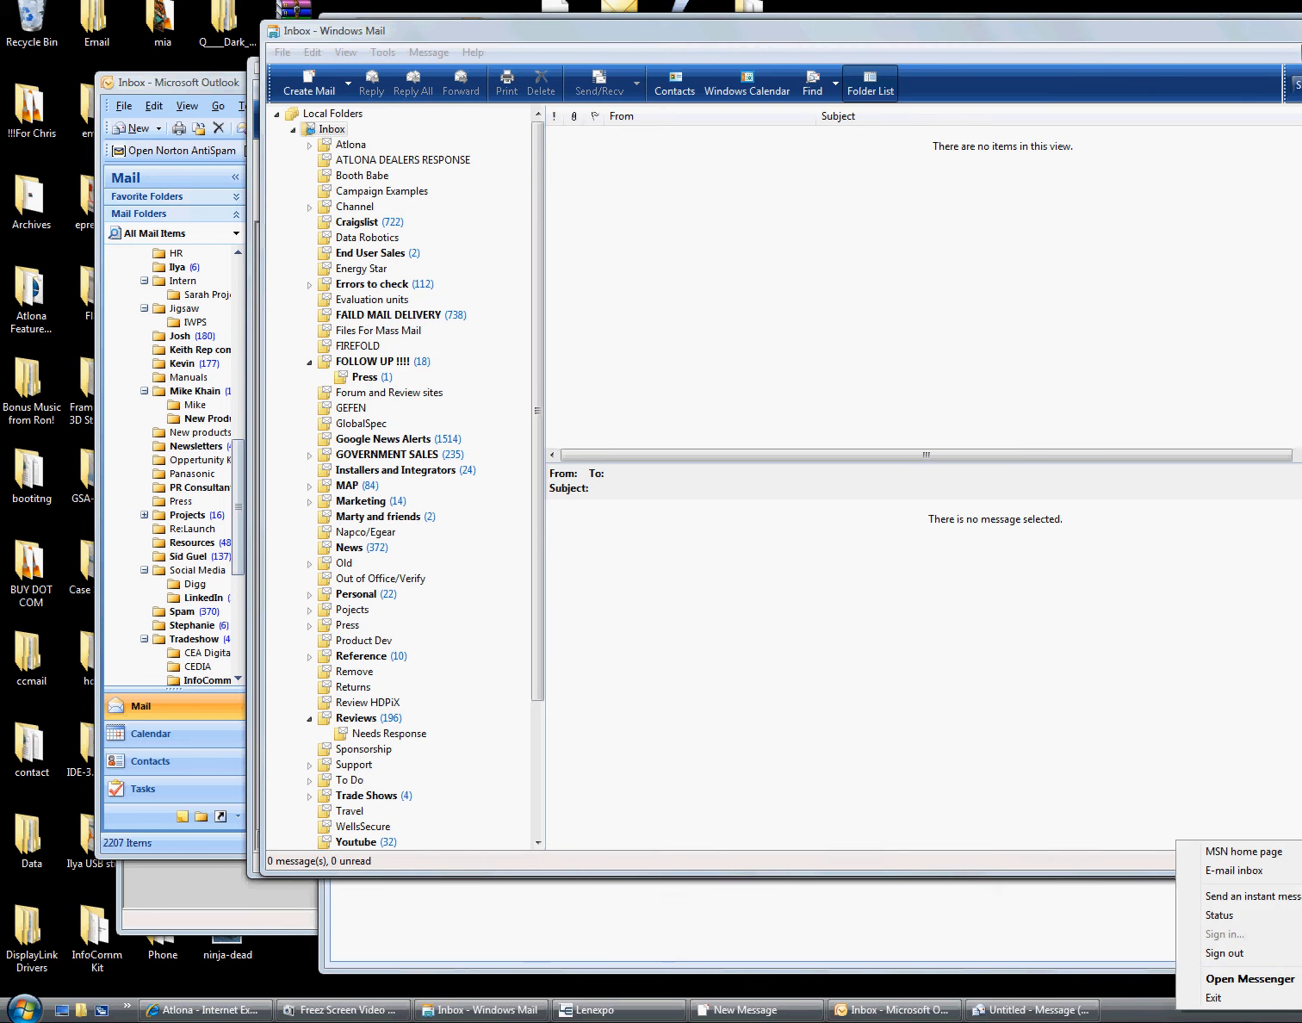
click(852, 826)
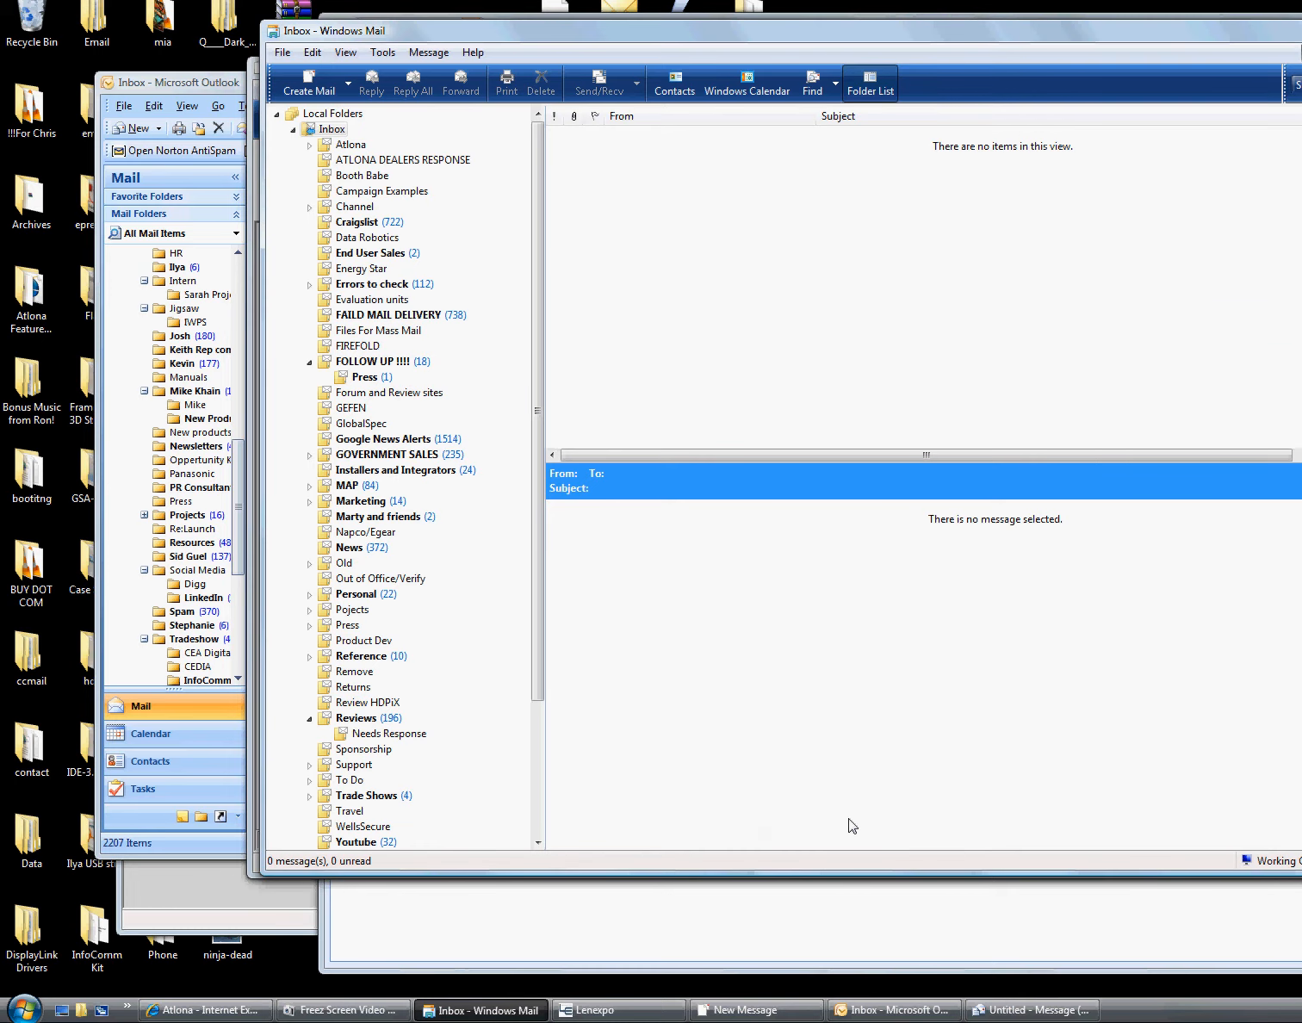
click(155, 1010)
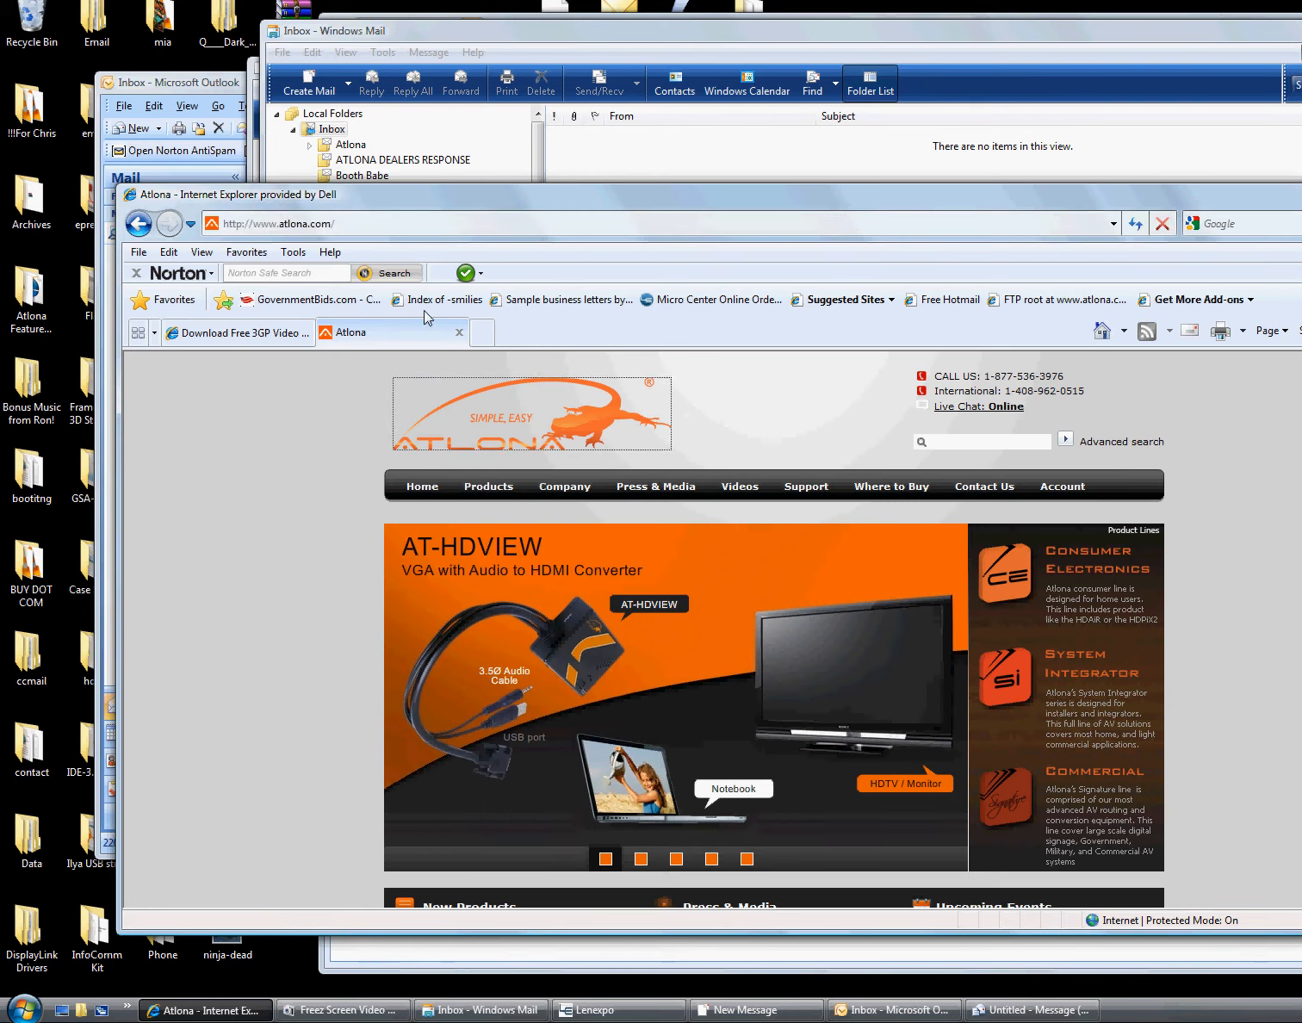
click(323, 227)
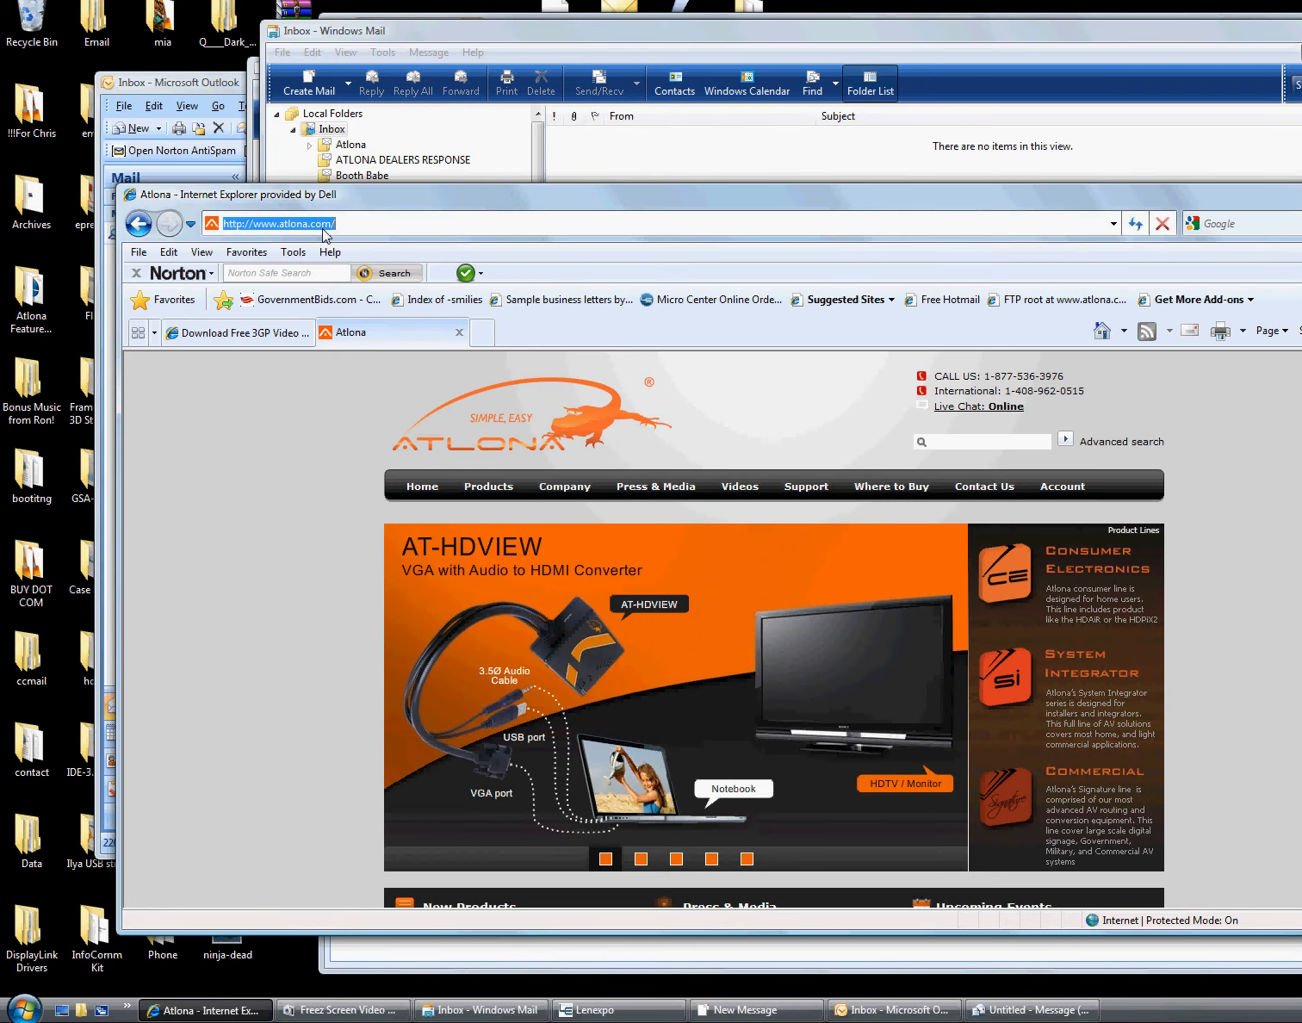
text(ftp://ww)
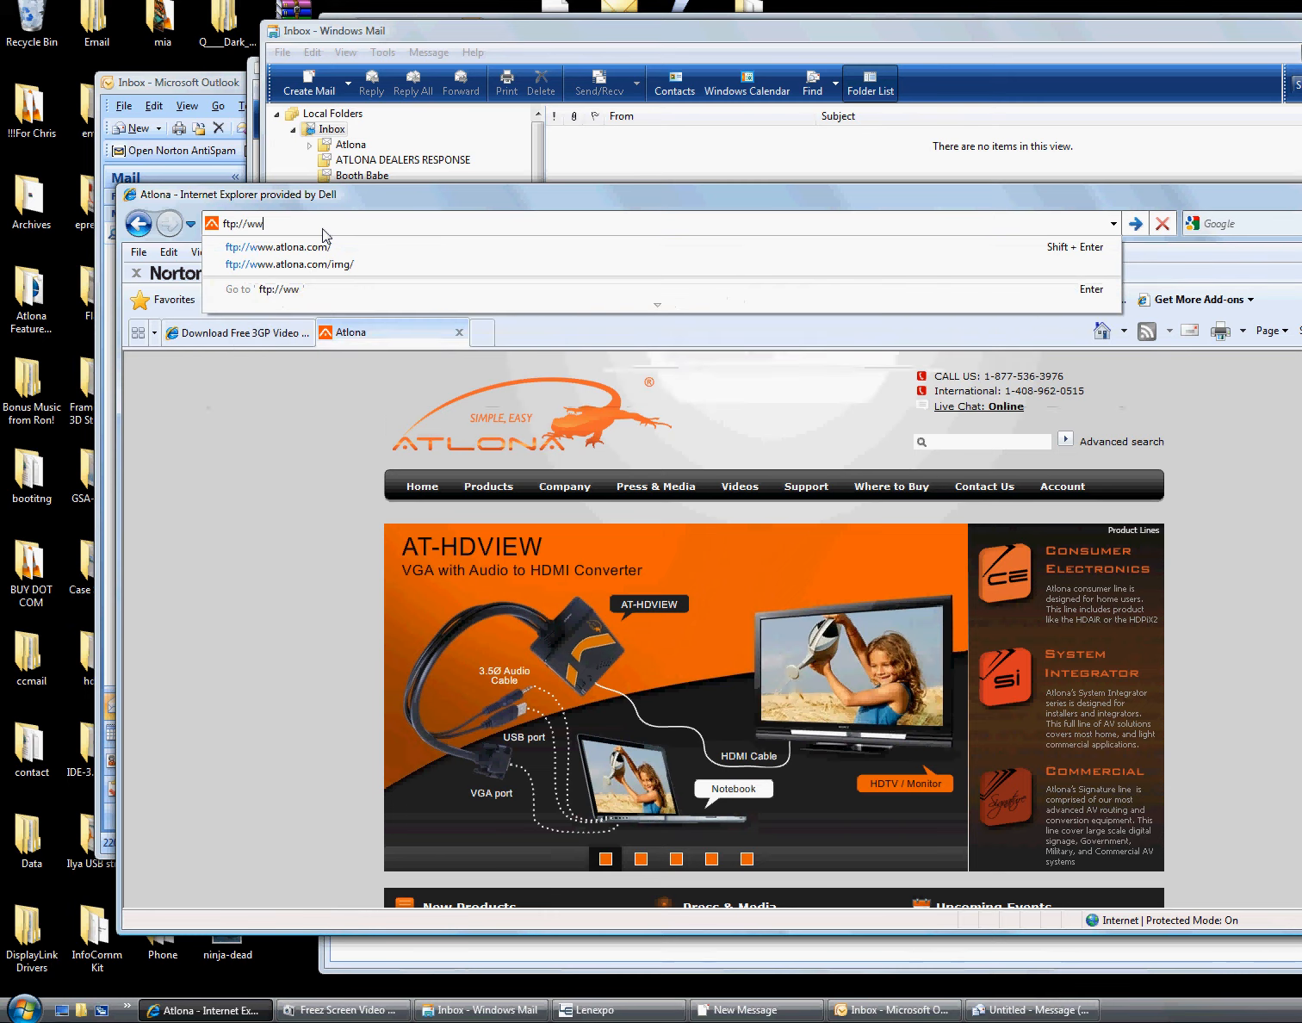
text(w.atlona.c)
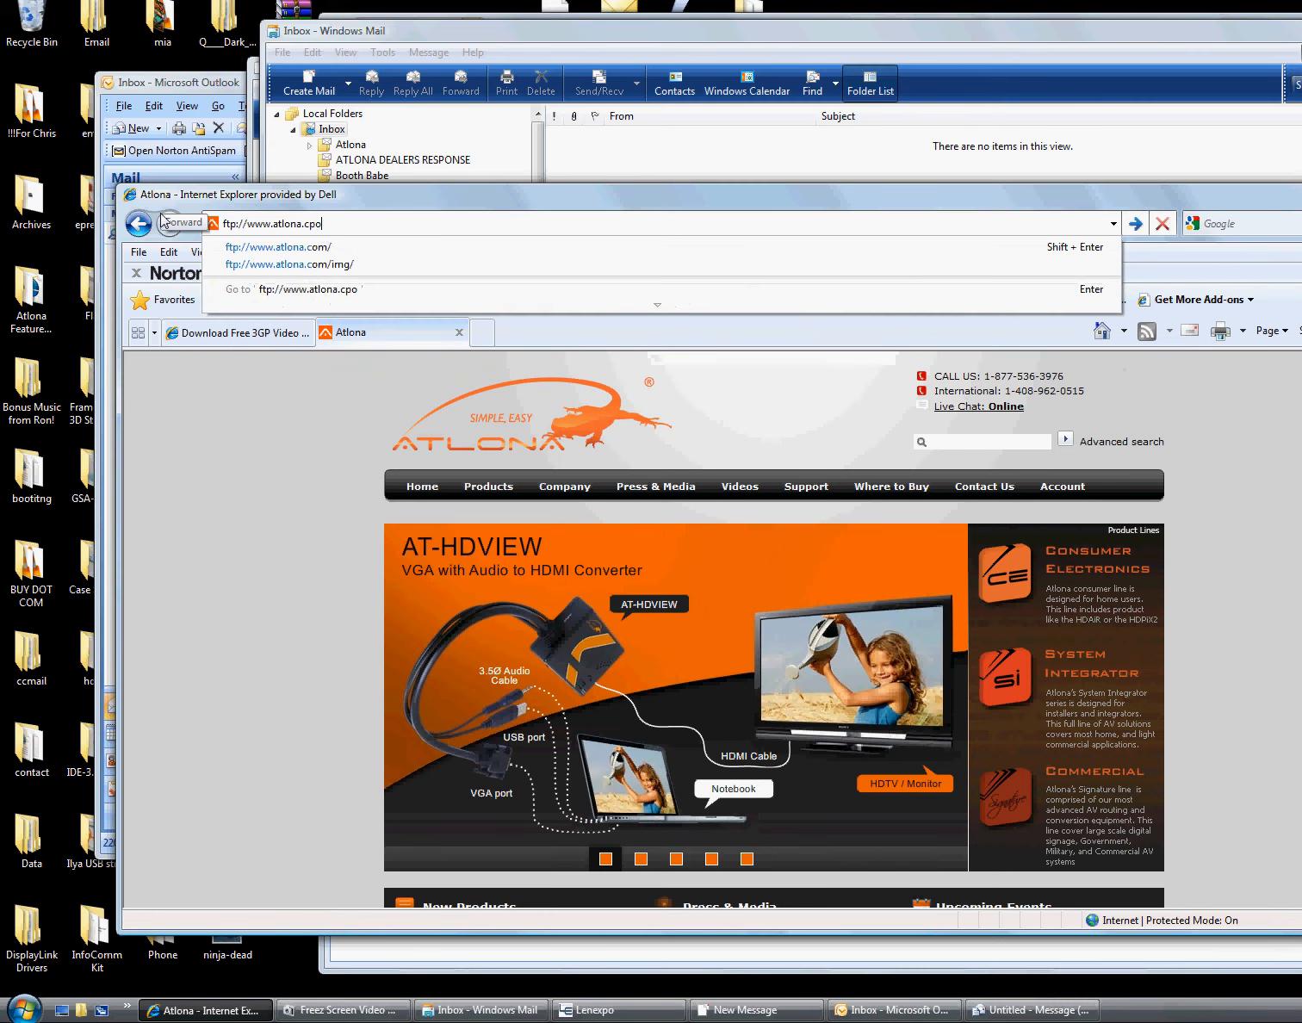
text(om)
key(Return)
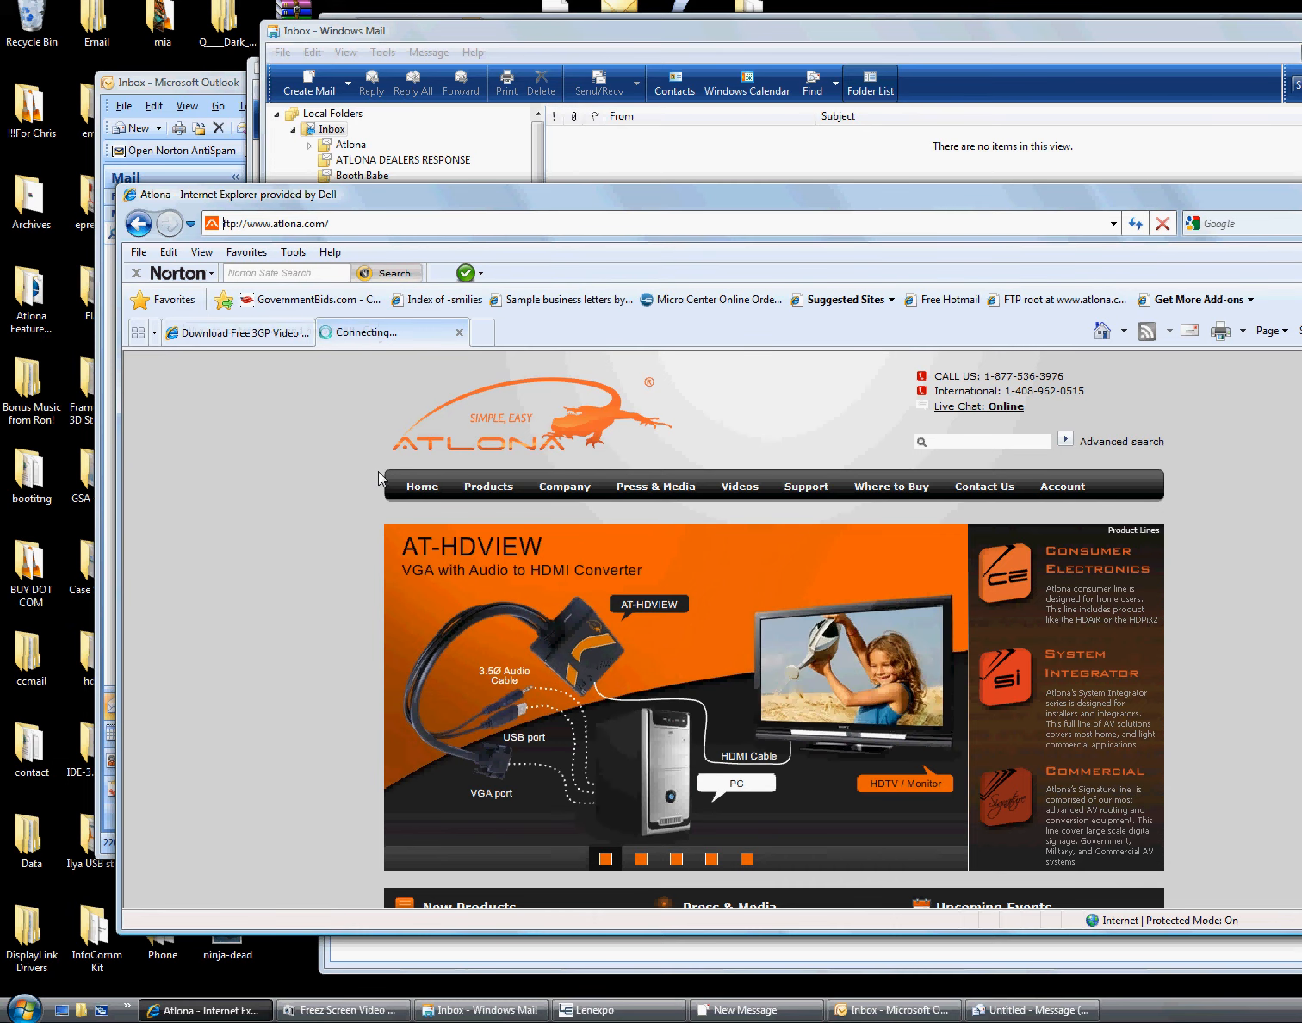
text(chris)
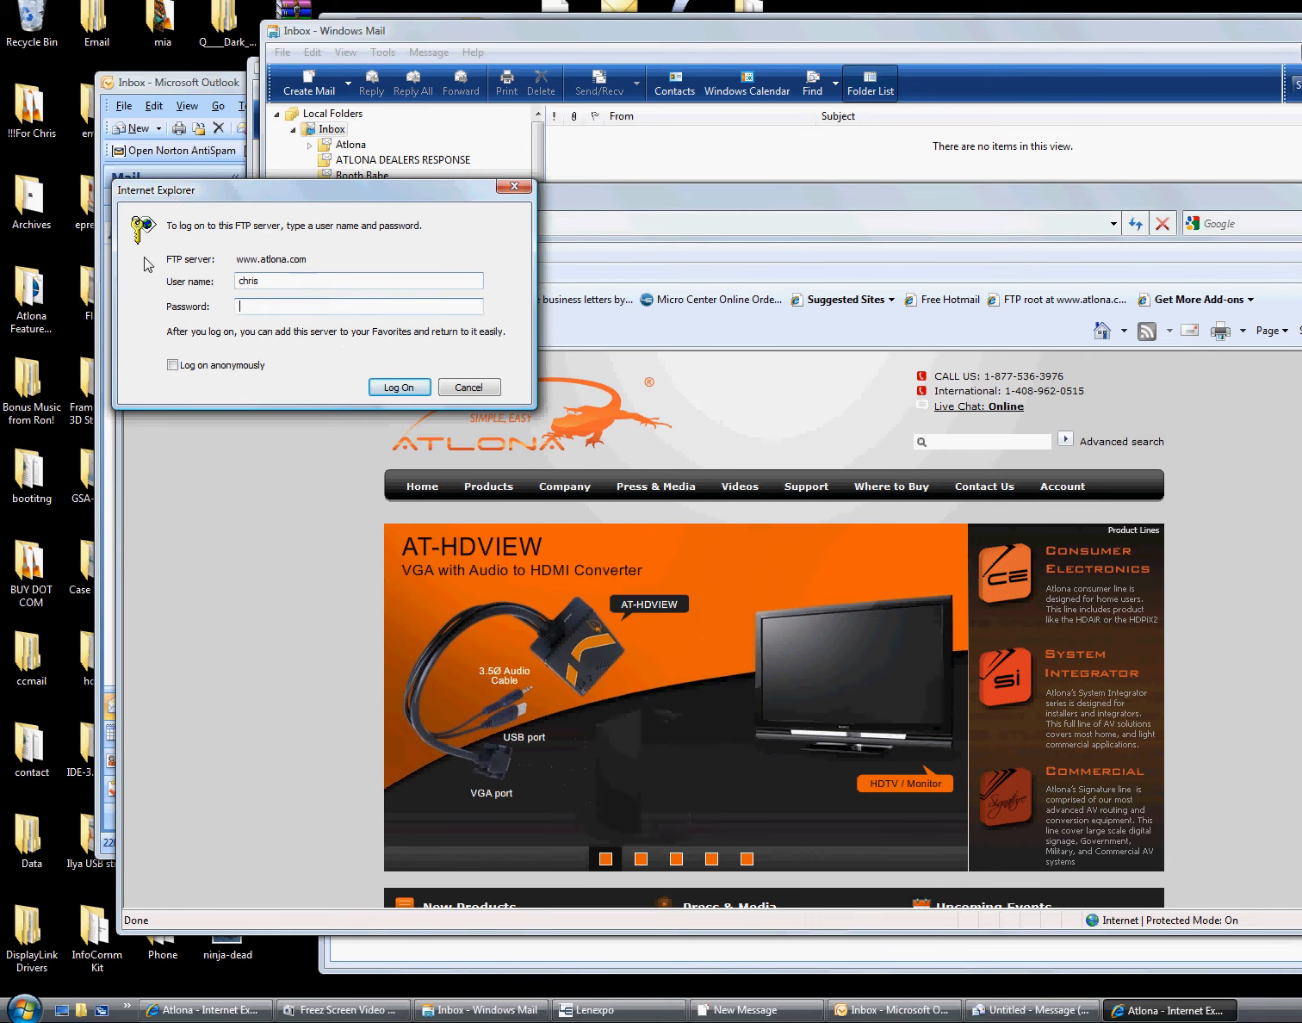
key(Tab)
text(•••••)
key(Return)
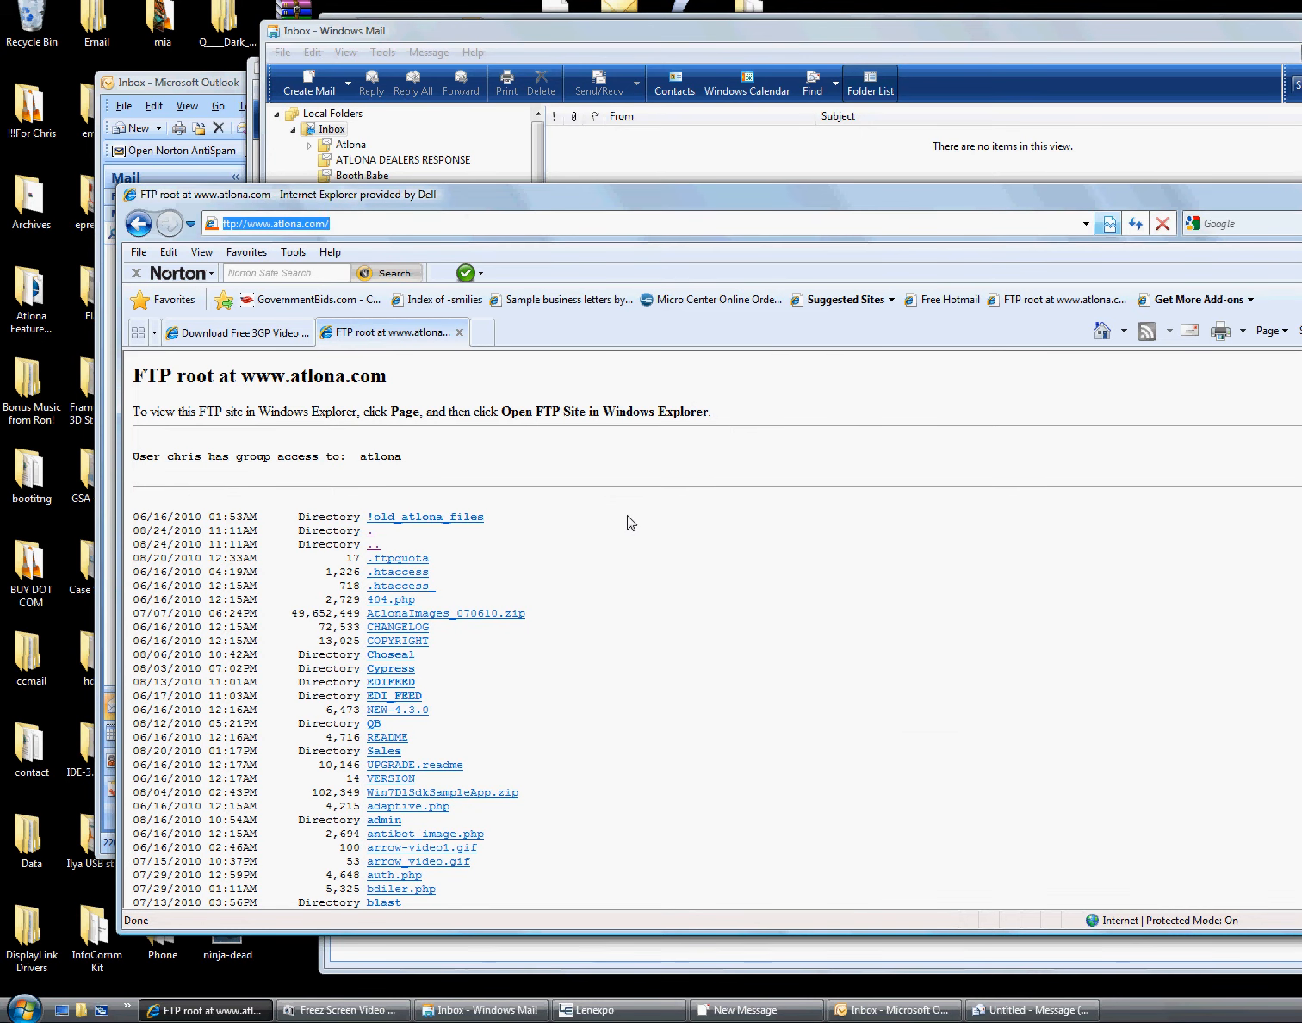
click(693, 508)
scroll(691, 504, down, 10)
scroll(680, 495, up, 10)
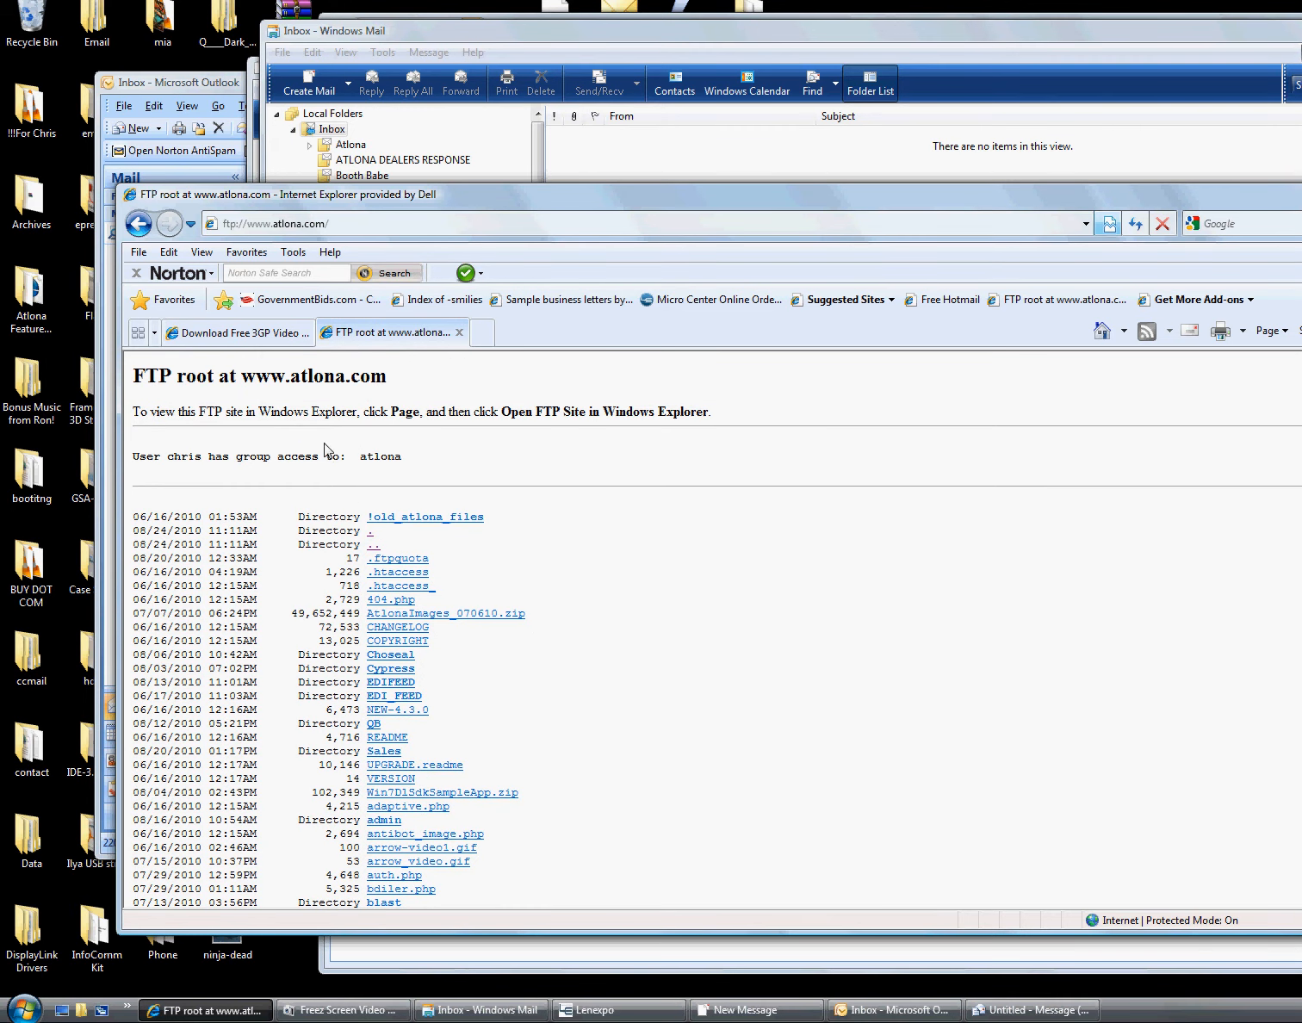
click(194, 254)
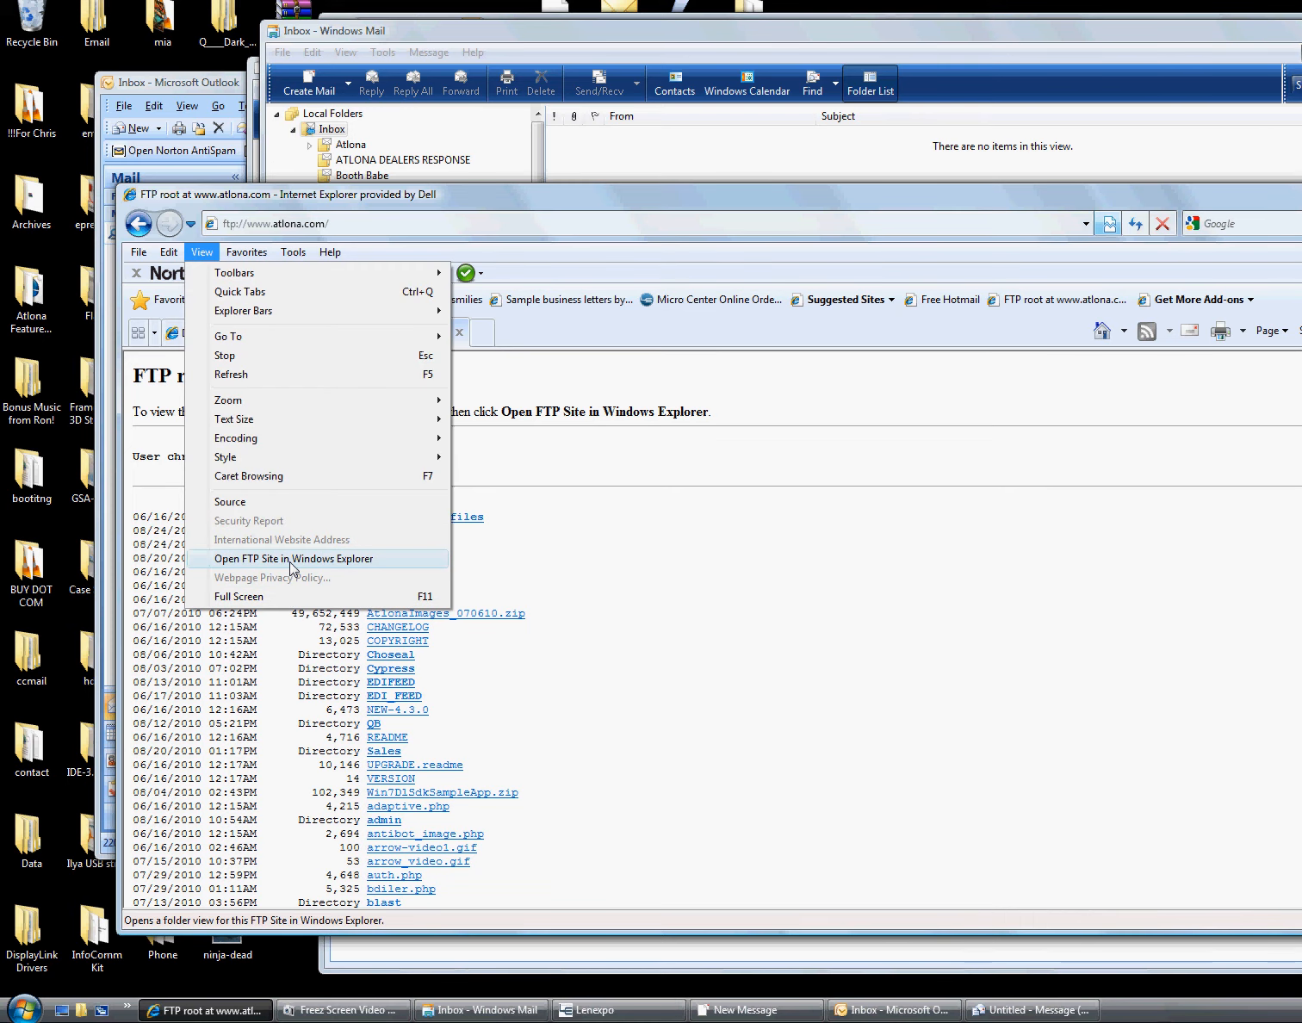
Open the FTP site in Windows Explorer and navigate into the capitalised Sales folder
click(293, 559)
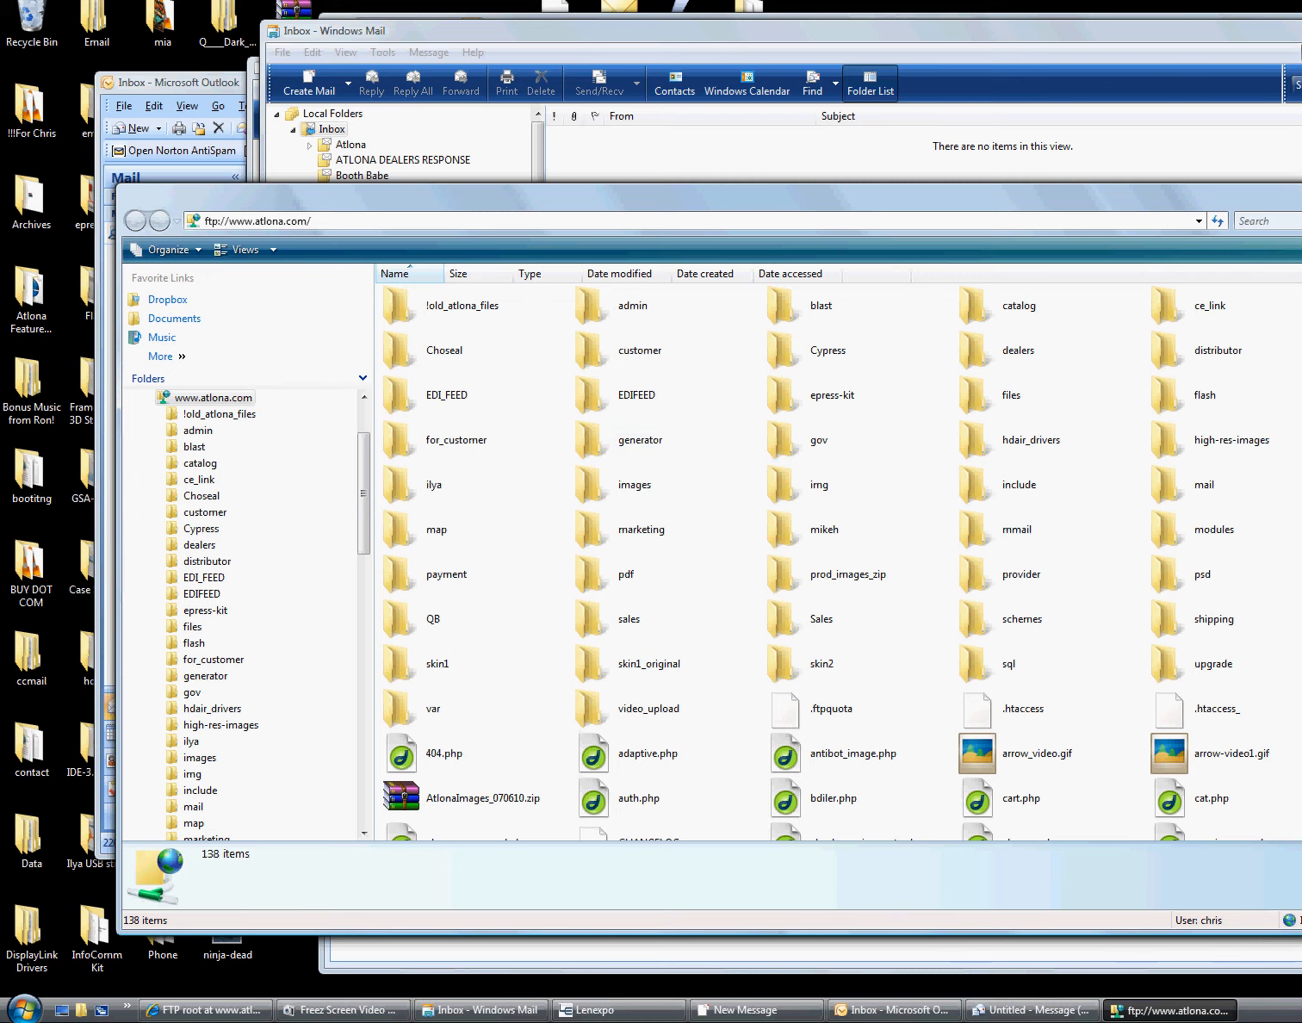
double_click(629, 605)
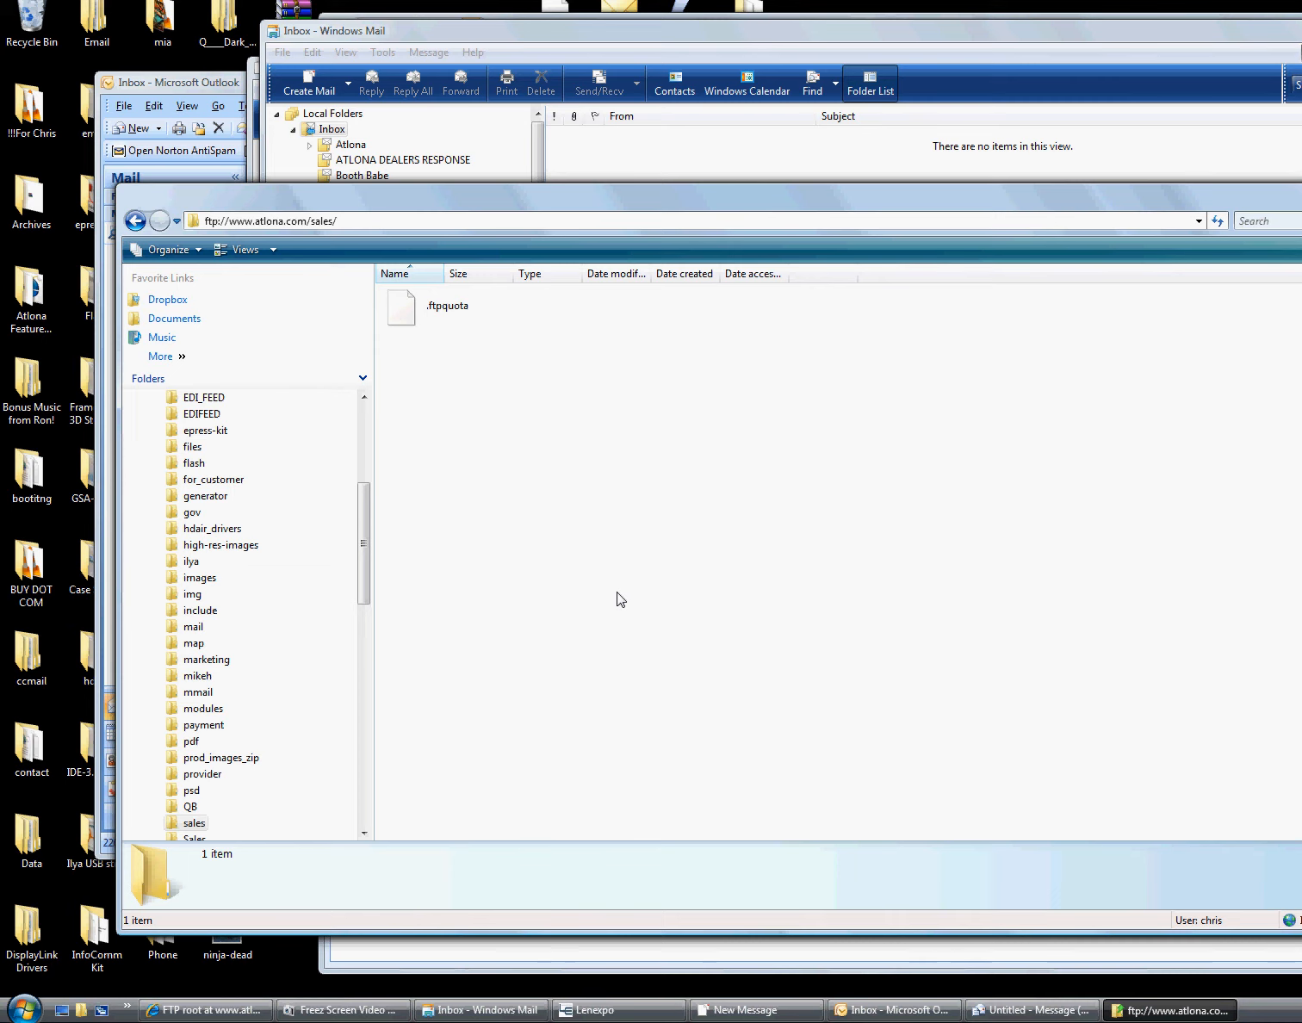
key(BackSpace)
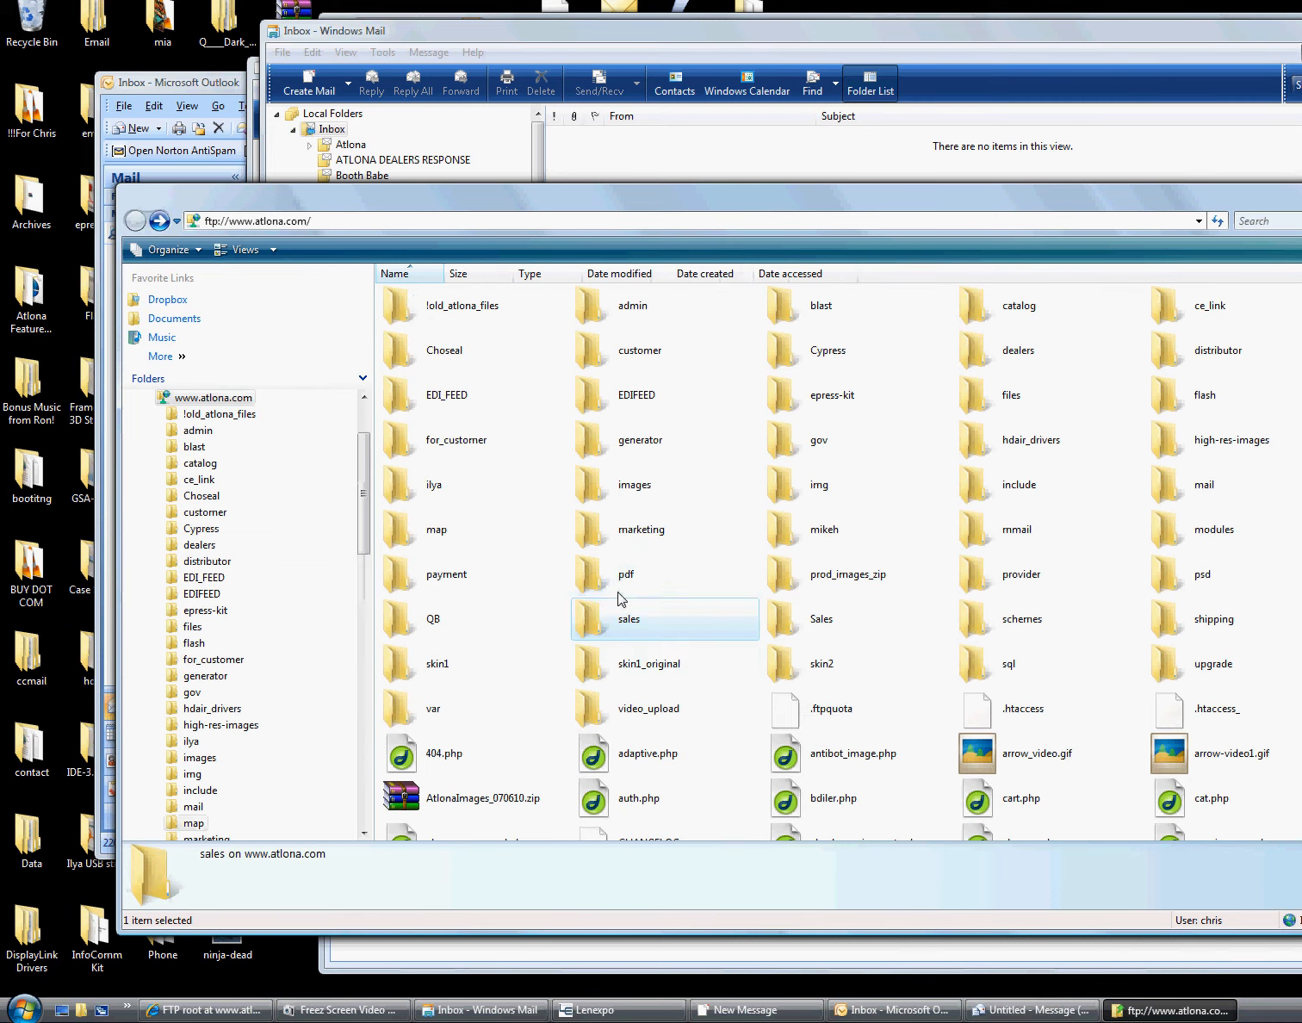
double_click(810, 624)
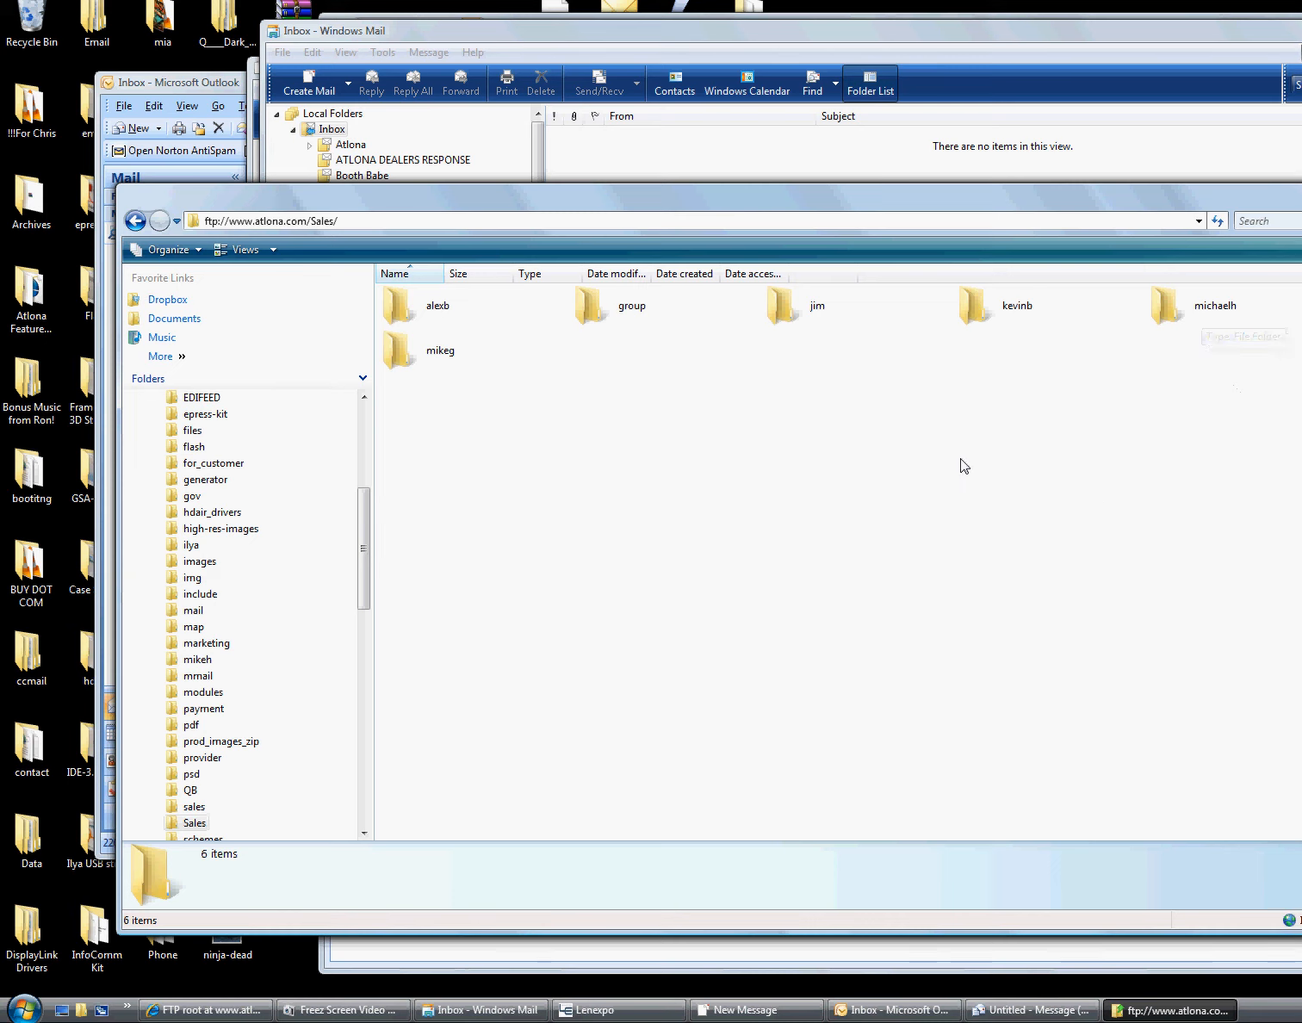
Create a new folder named apolo inside the Sales folder
right_click(857, 443)
mouse_move(956, 637)
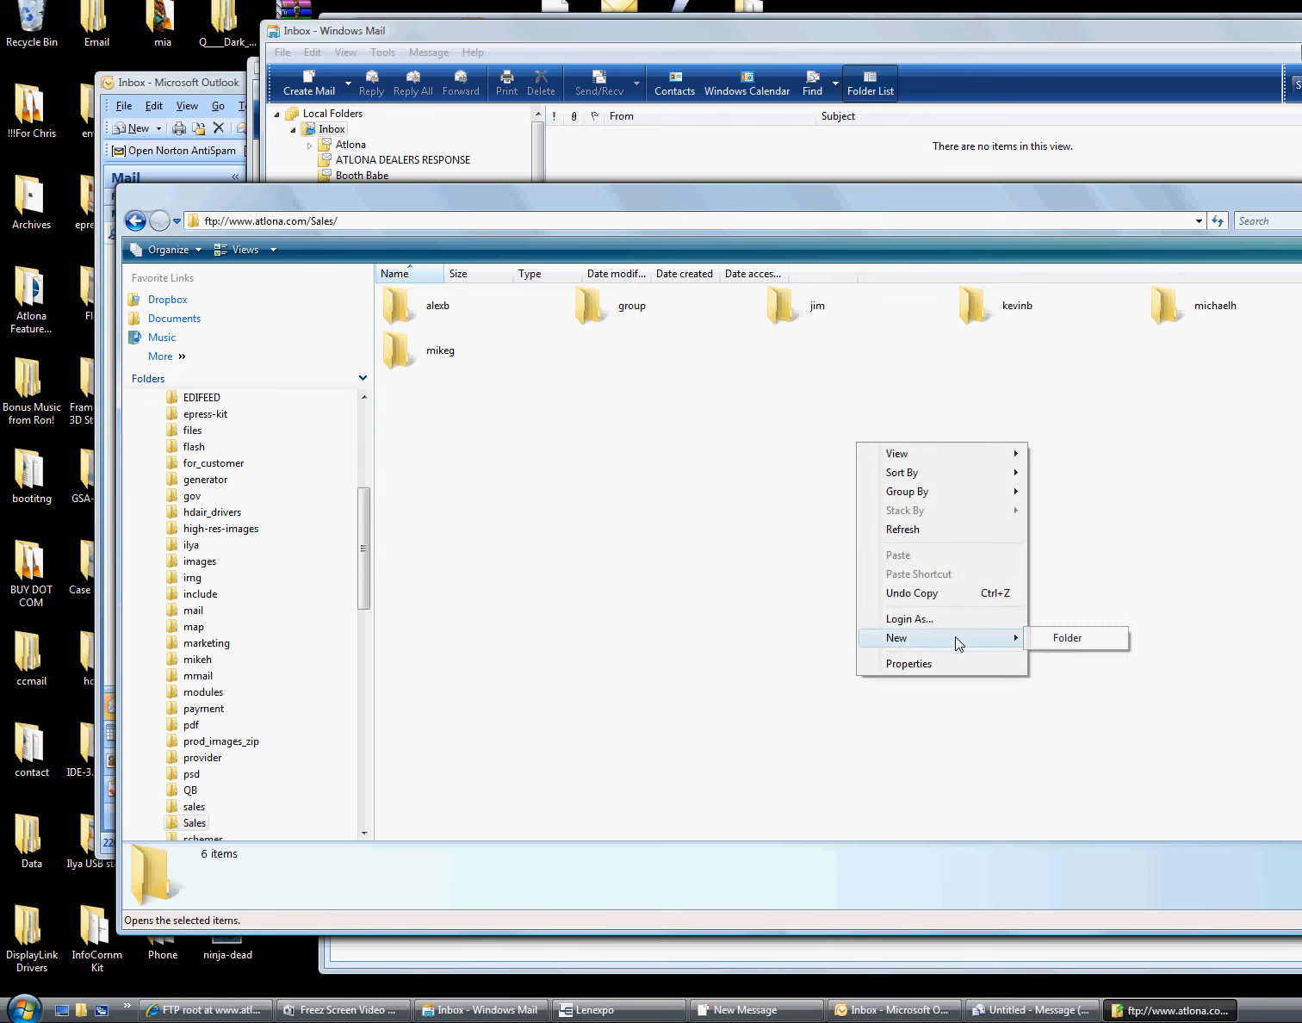
click(1055, 639)
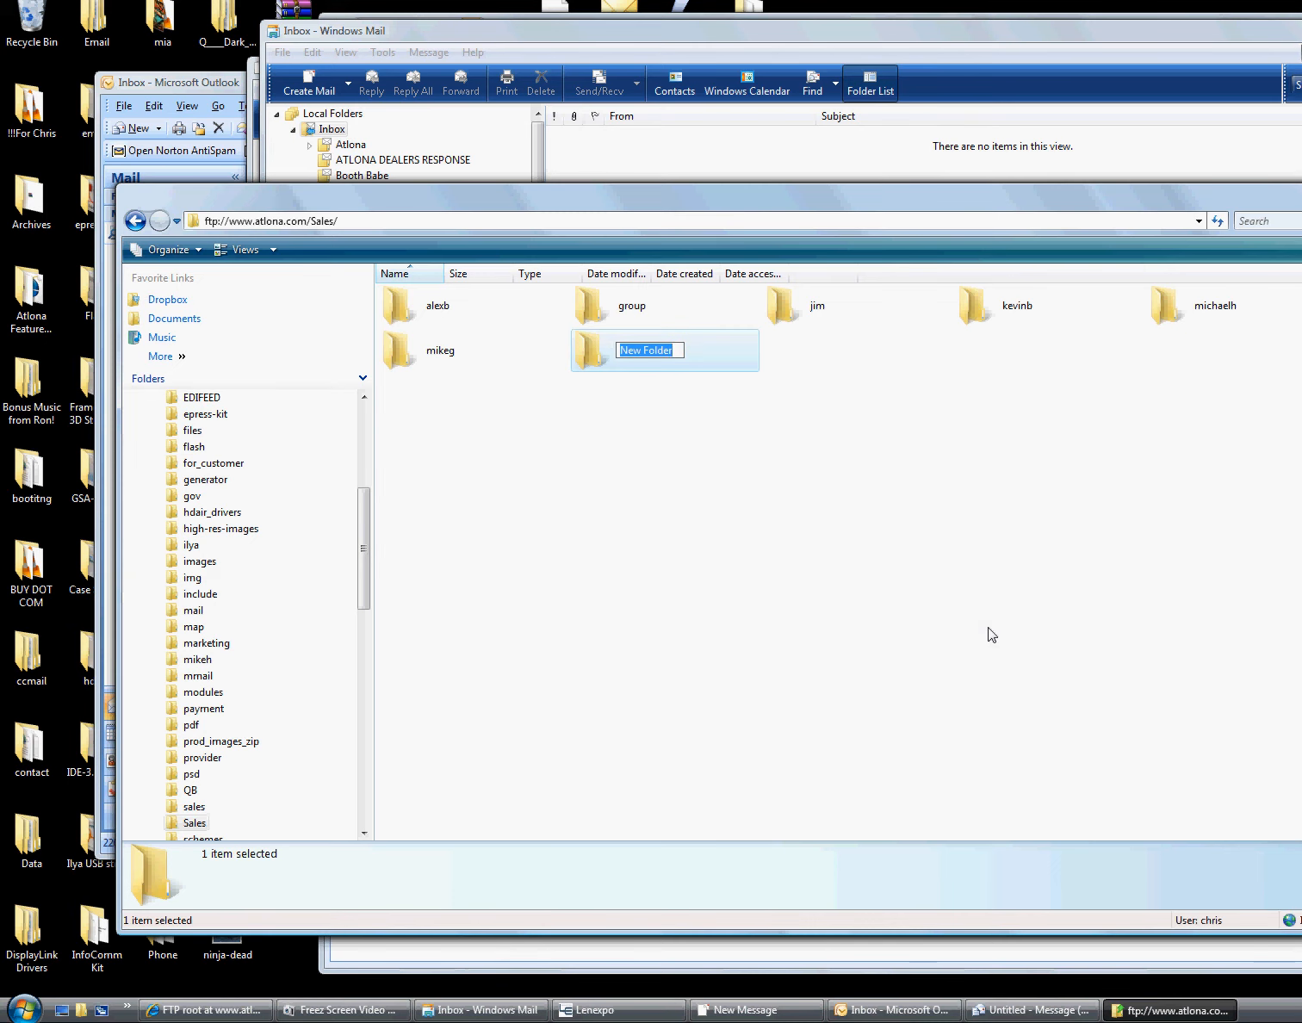
text(apolo)
click(906, 535)
Upload ninja-dead.jpg from the desktop into the alexb folder
double_click(661, 311)
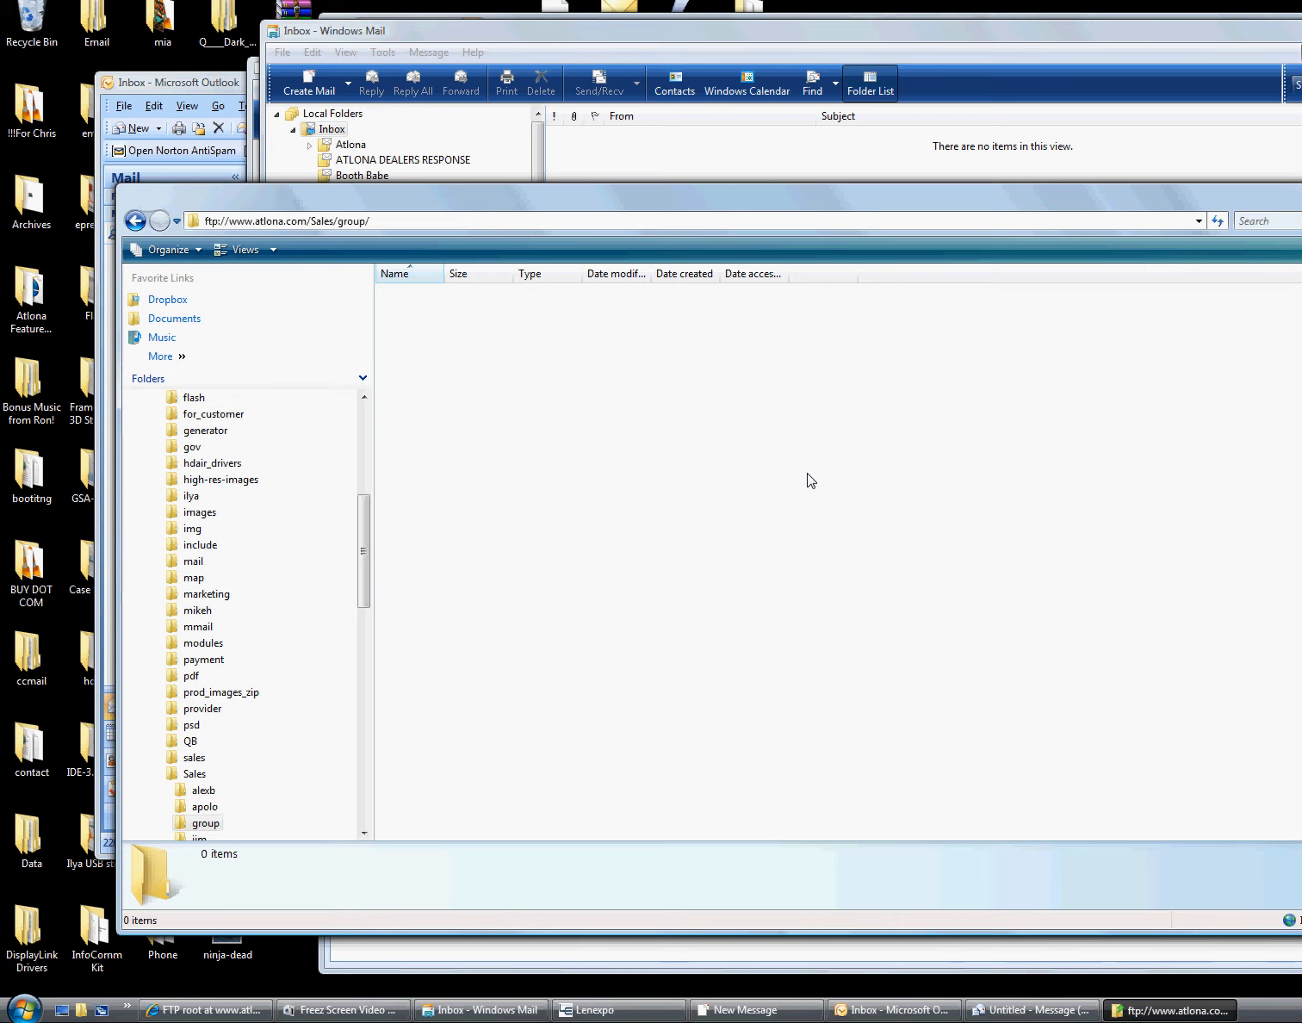
key(BackSpace)
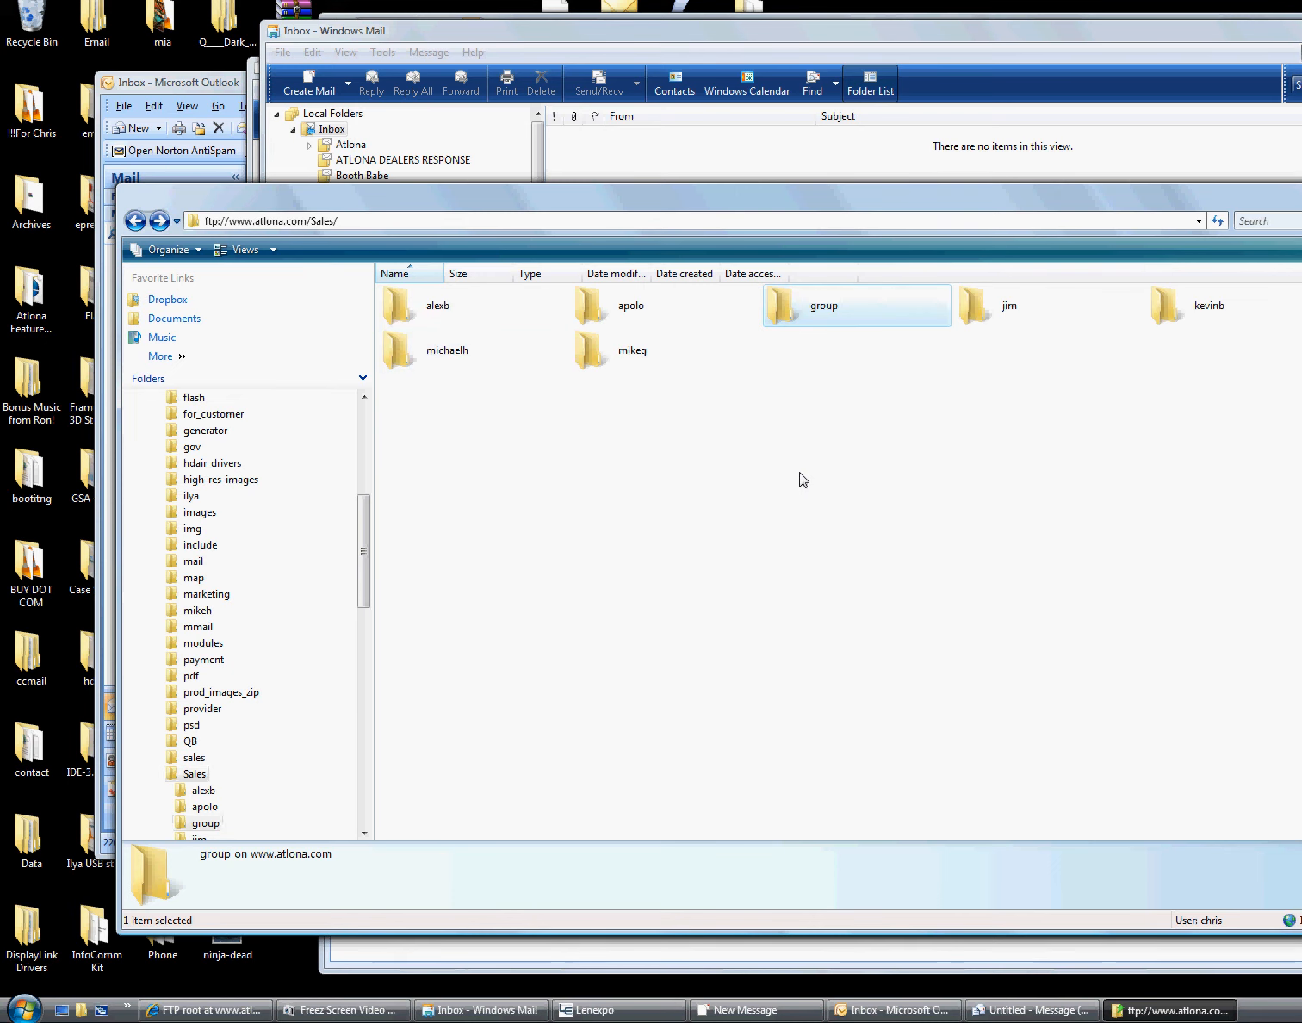
double_click(449, 310)
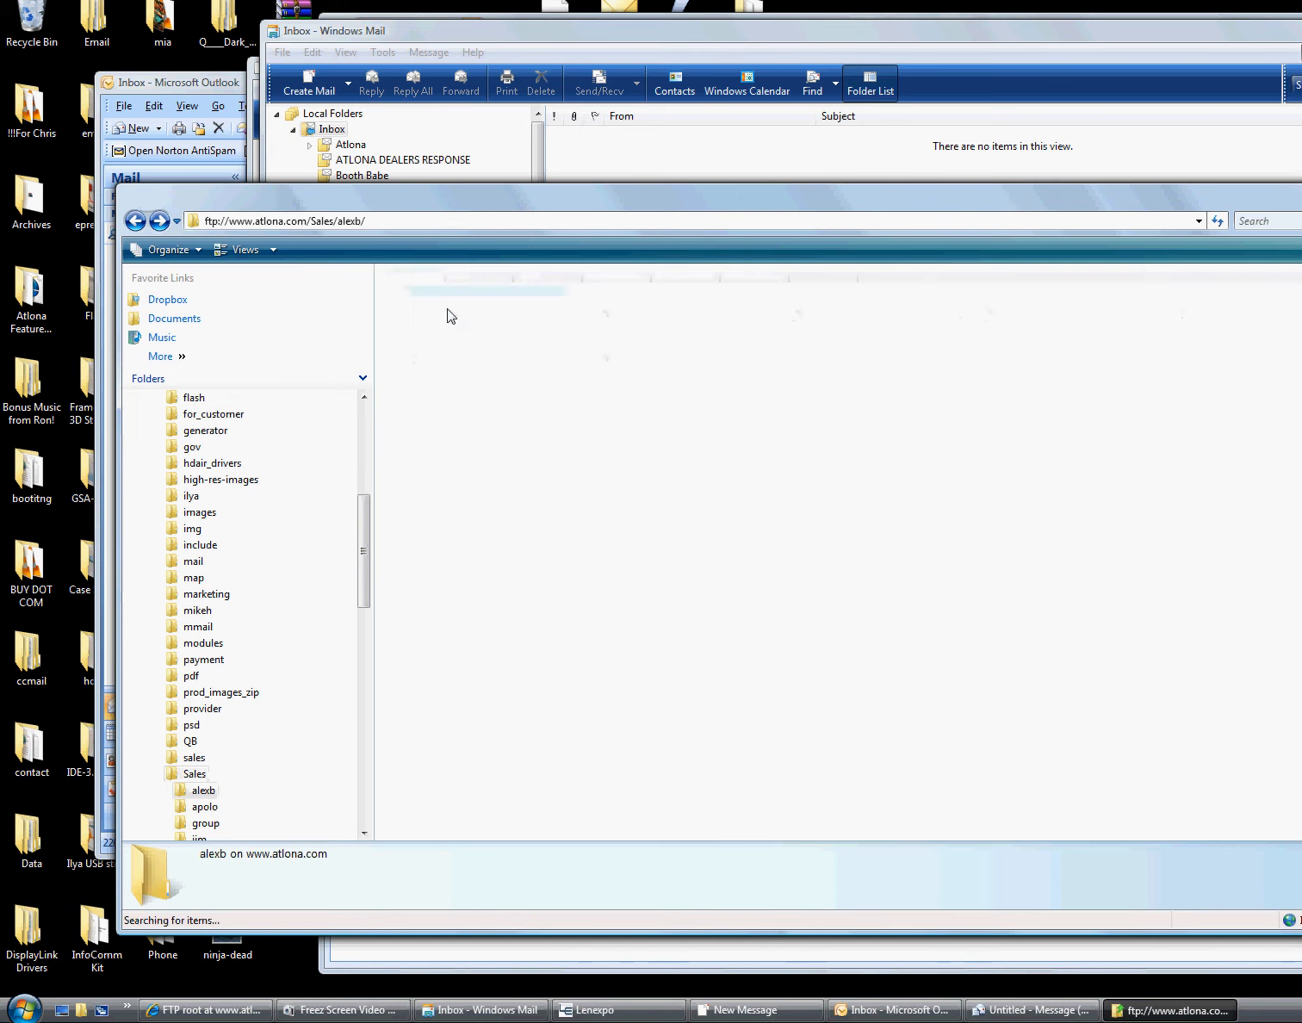
drag(237, 948, 619, 457)
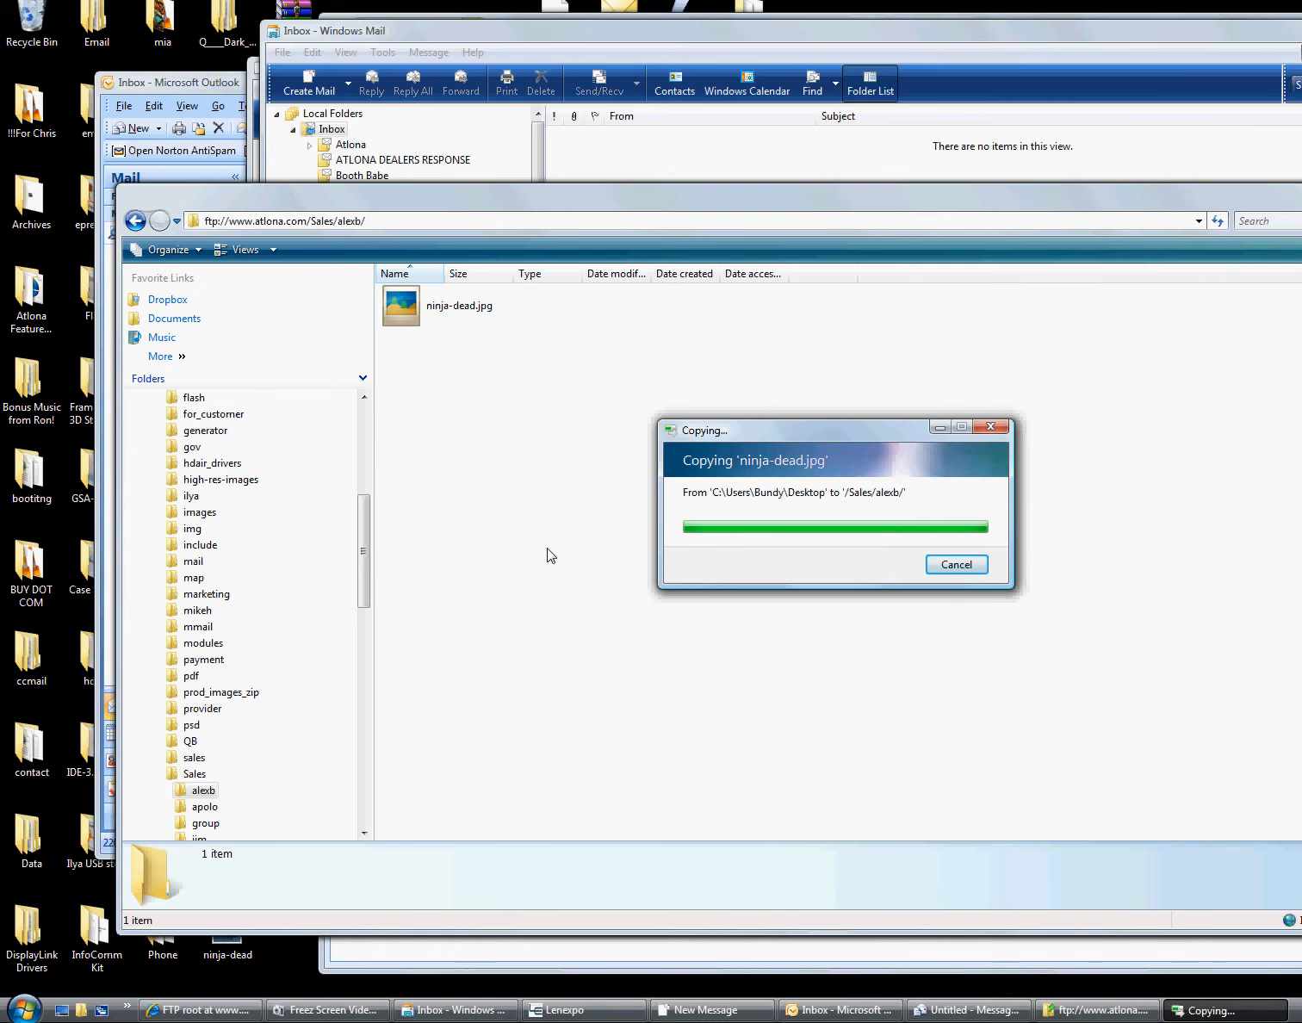
click(452, 319)
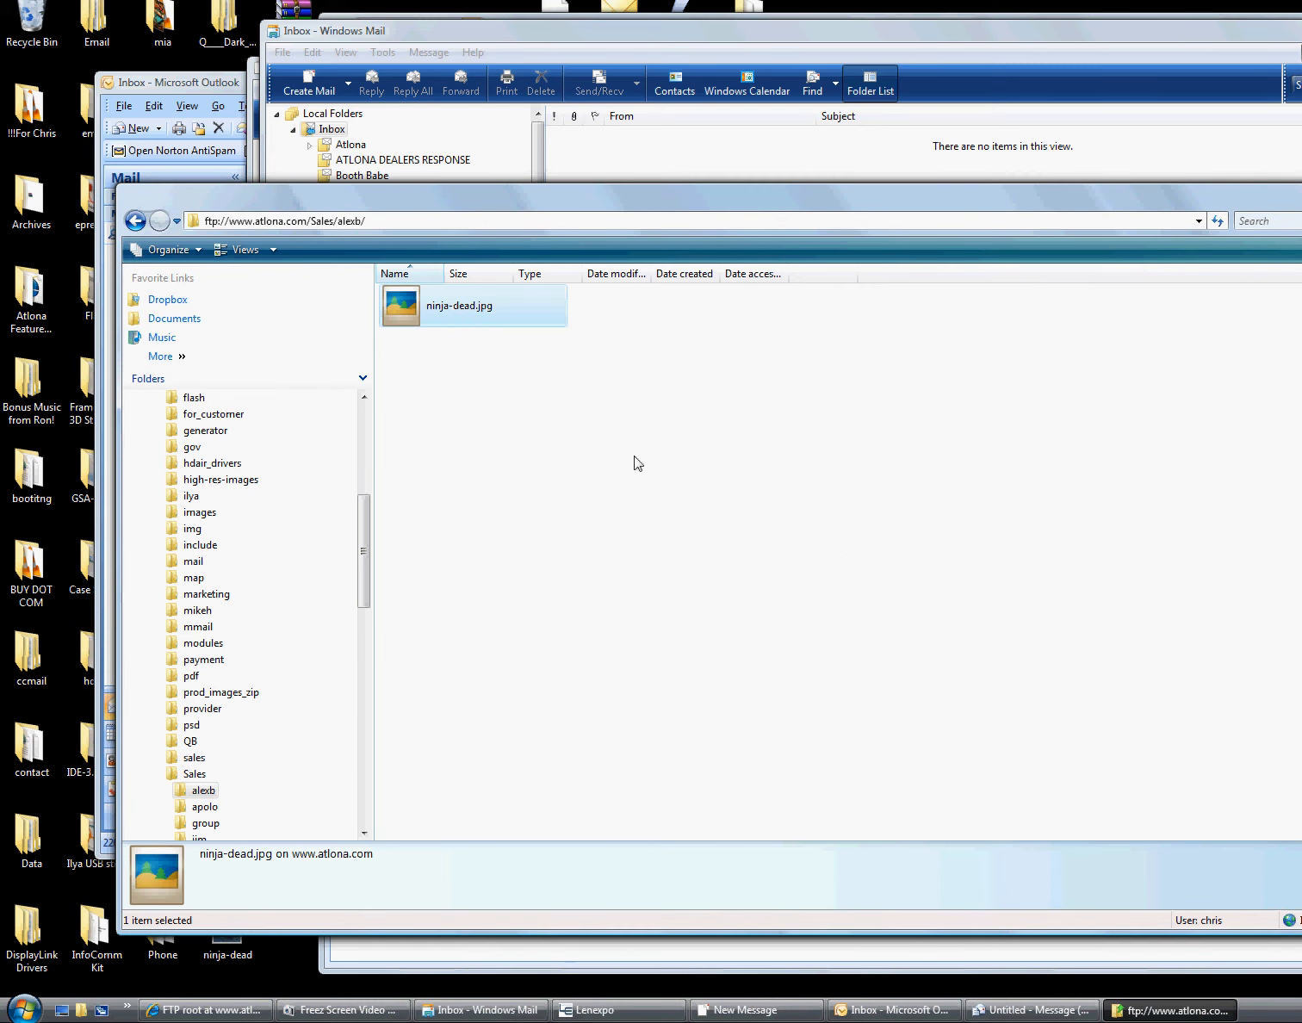
click(477, 312)
key(ctrl+c)
click(425, 223)
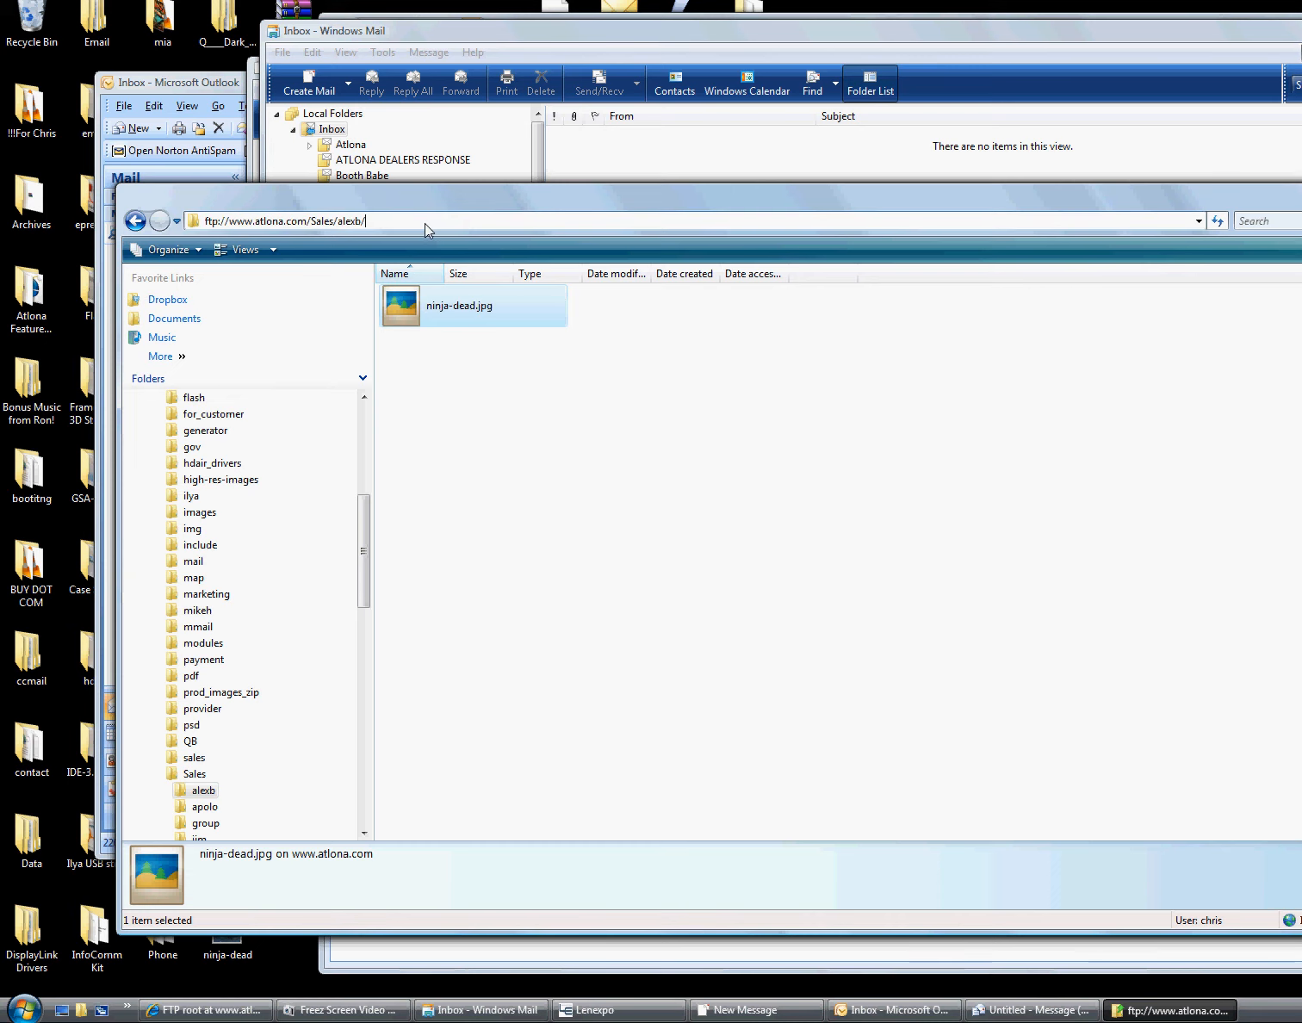
key(ctrl+v)
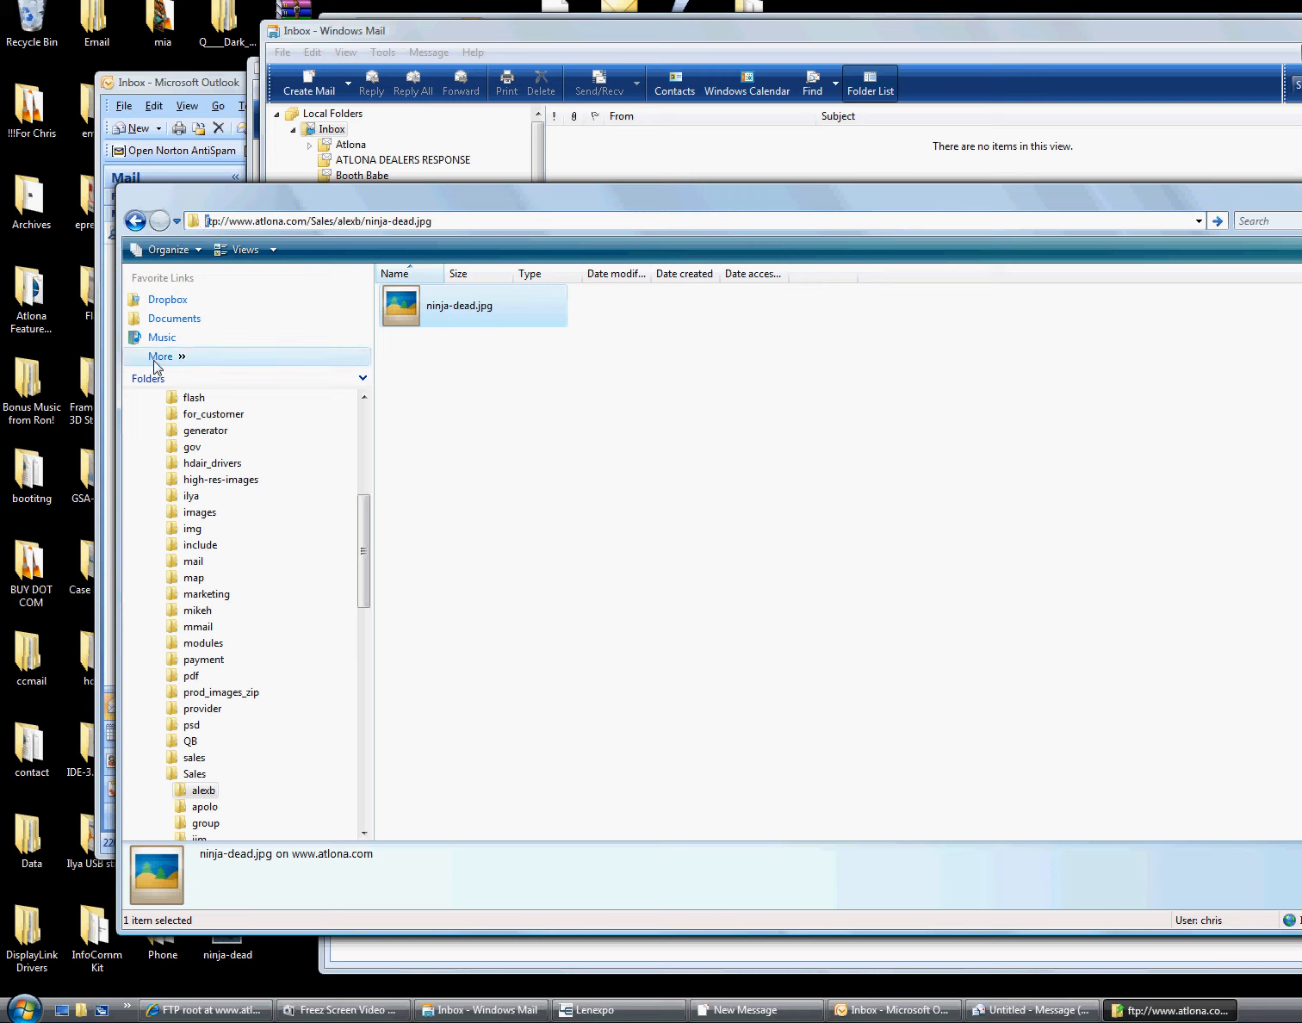
text(ht)
double_click(337, 221)
click(336, 220)
right_click(337, 223)
key(a)
key(ctrl+c)
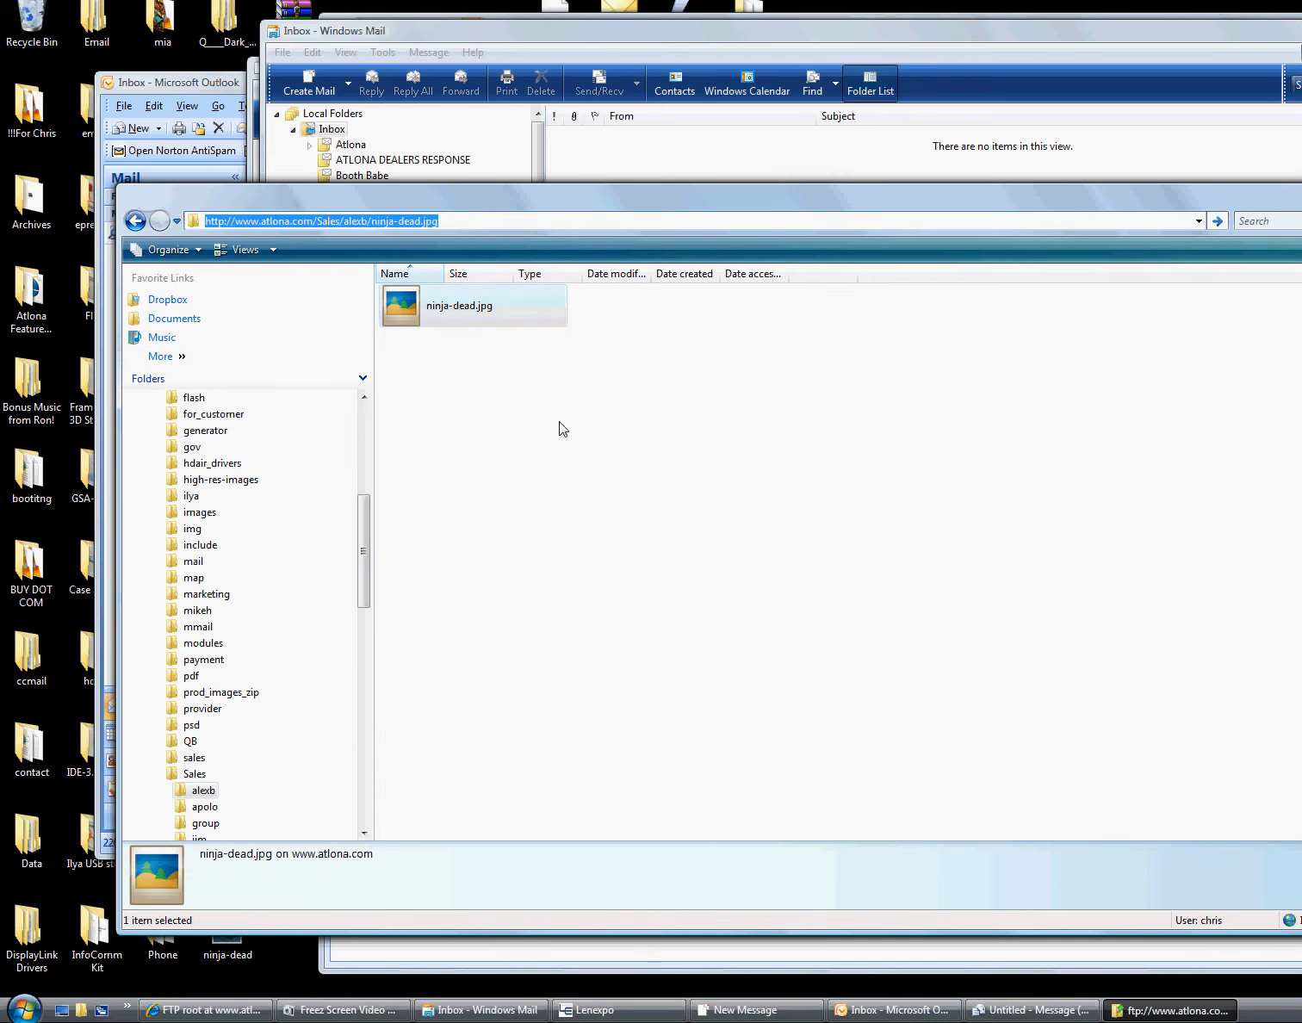
Check the image URL loads in Internet Explorer, then copy the address from Explorer
click(206, 1009)
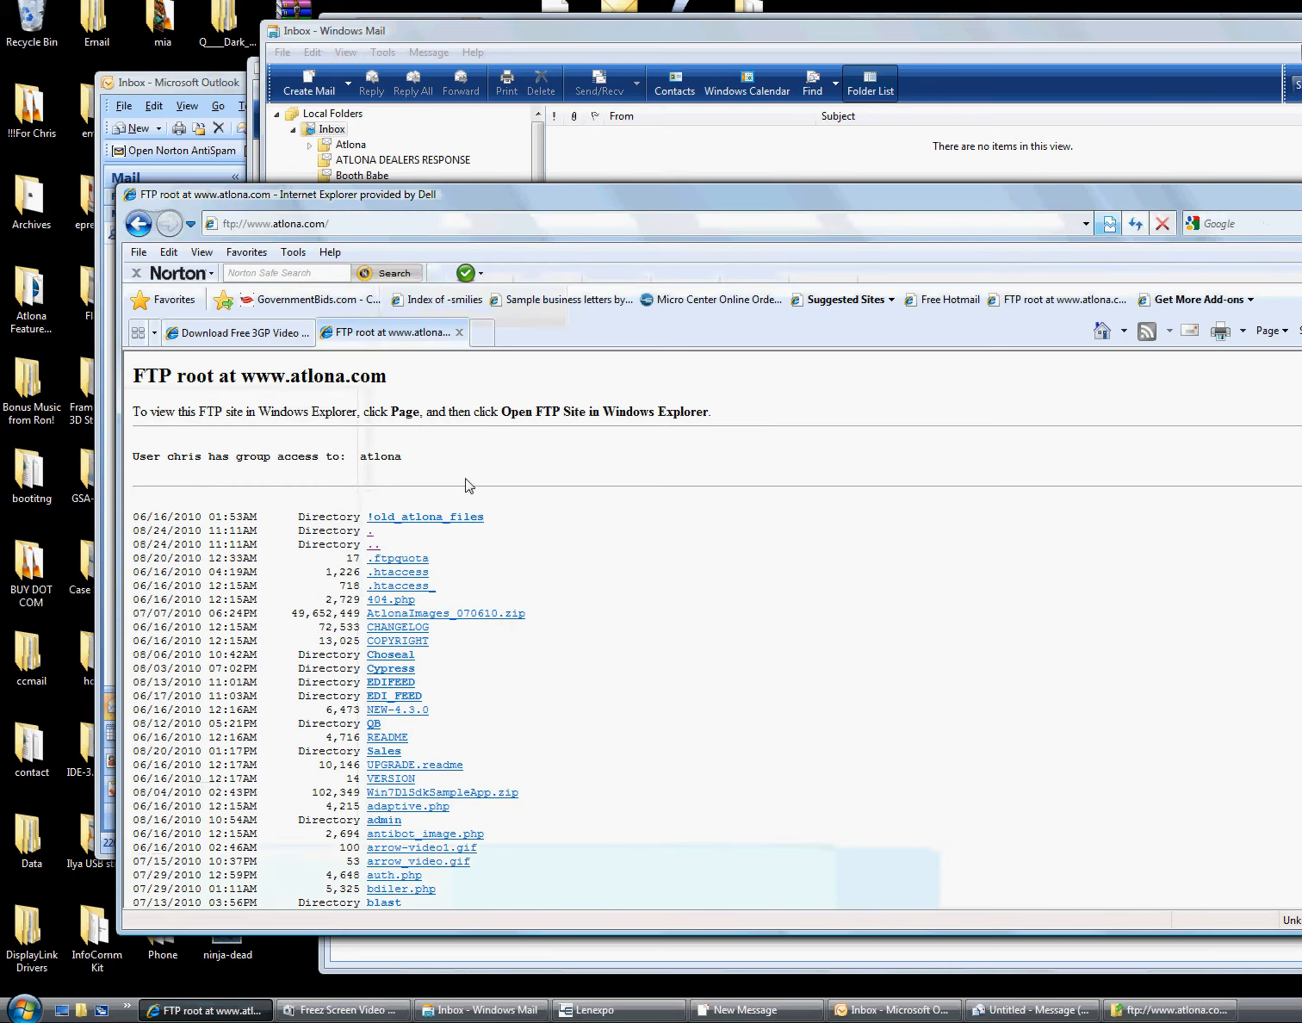
key(ctrl+v)
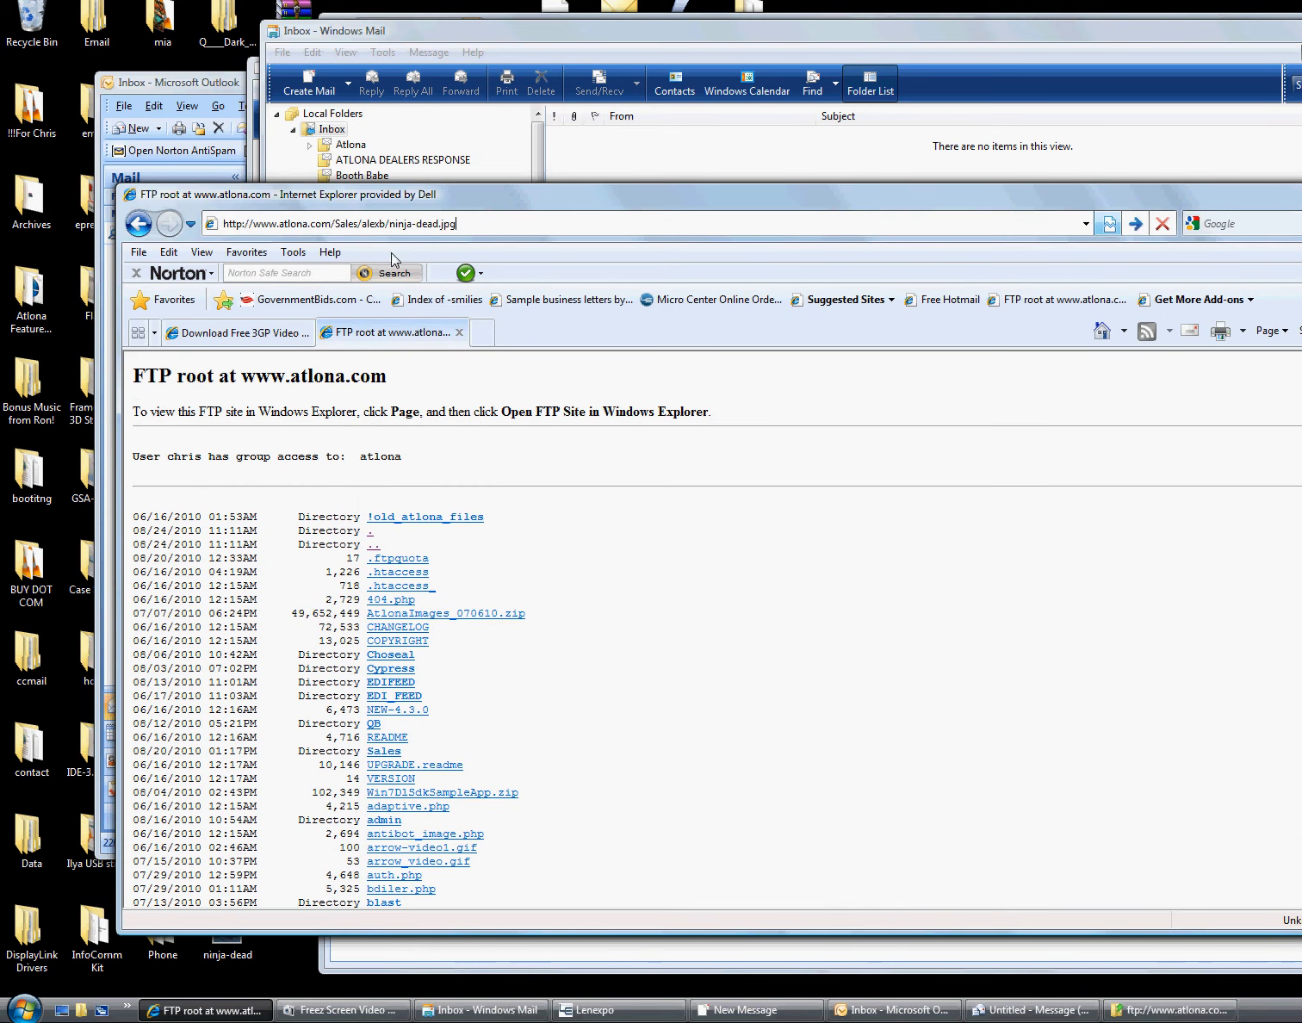
click(390, 253)
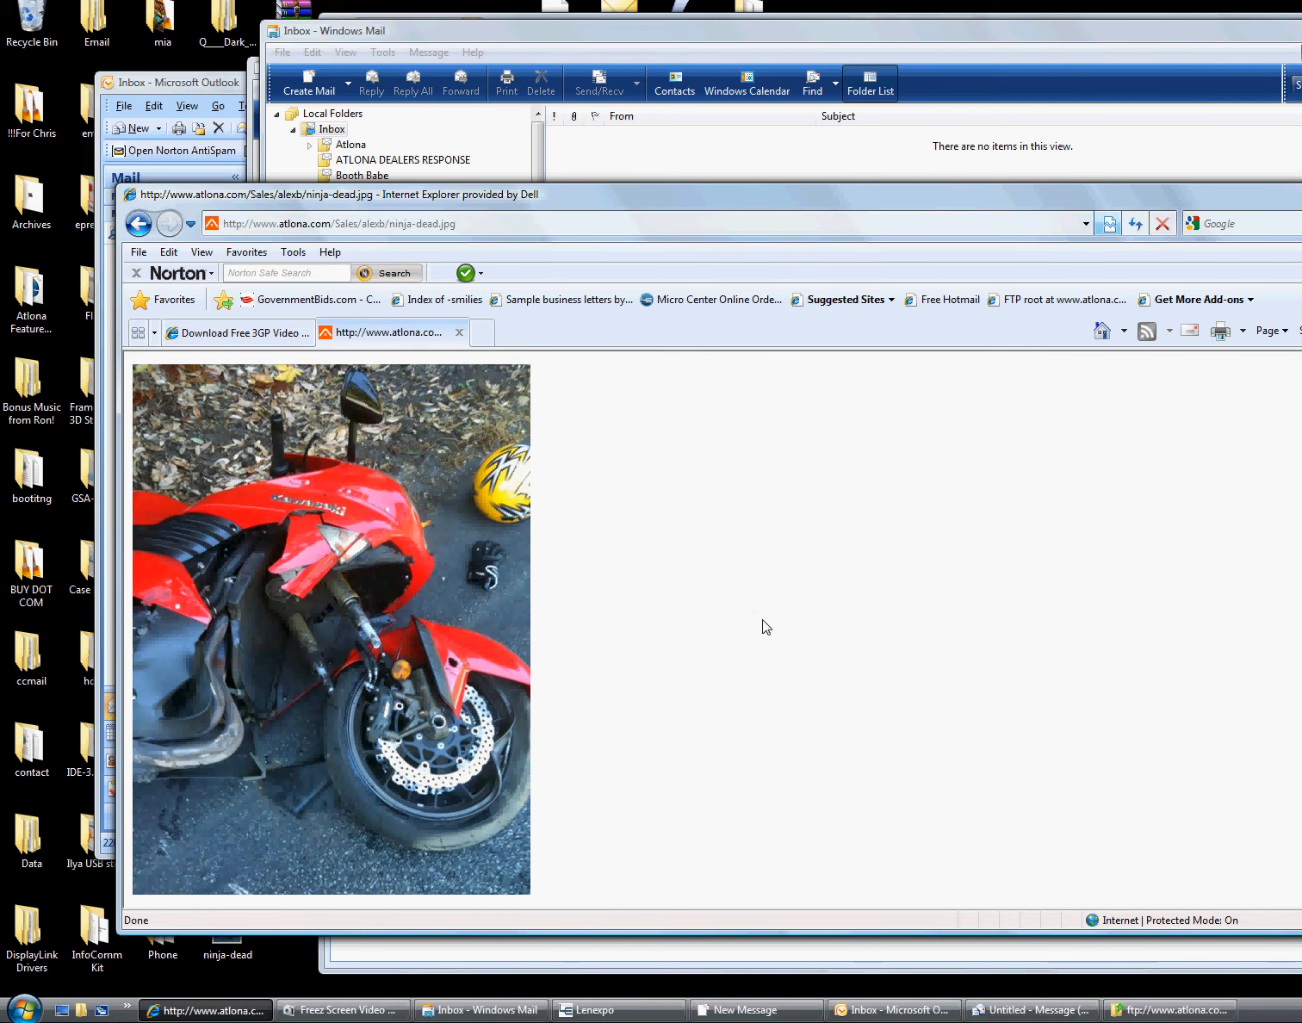
click(459, 333)
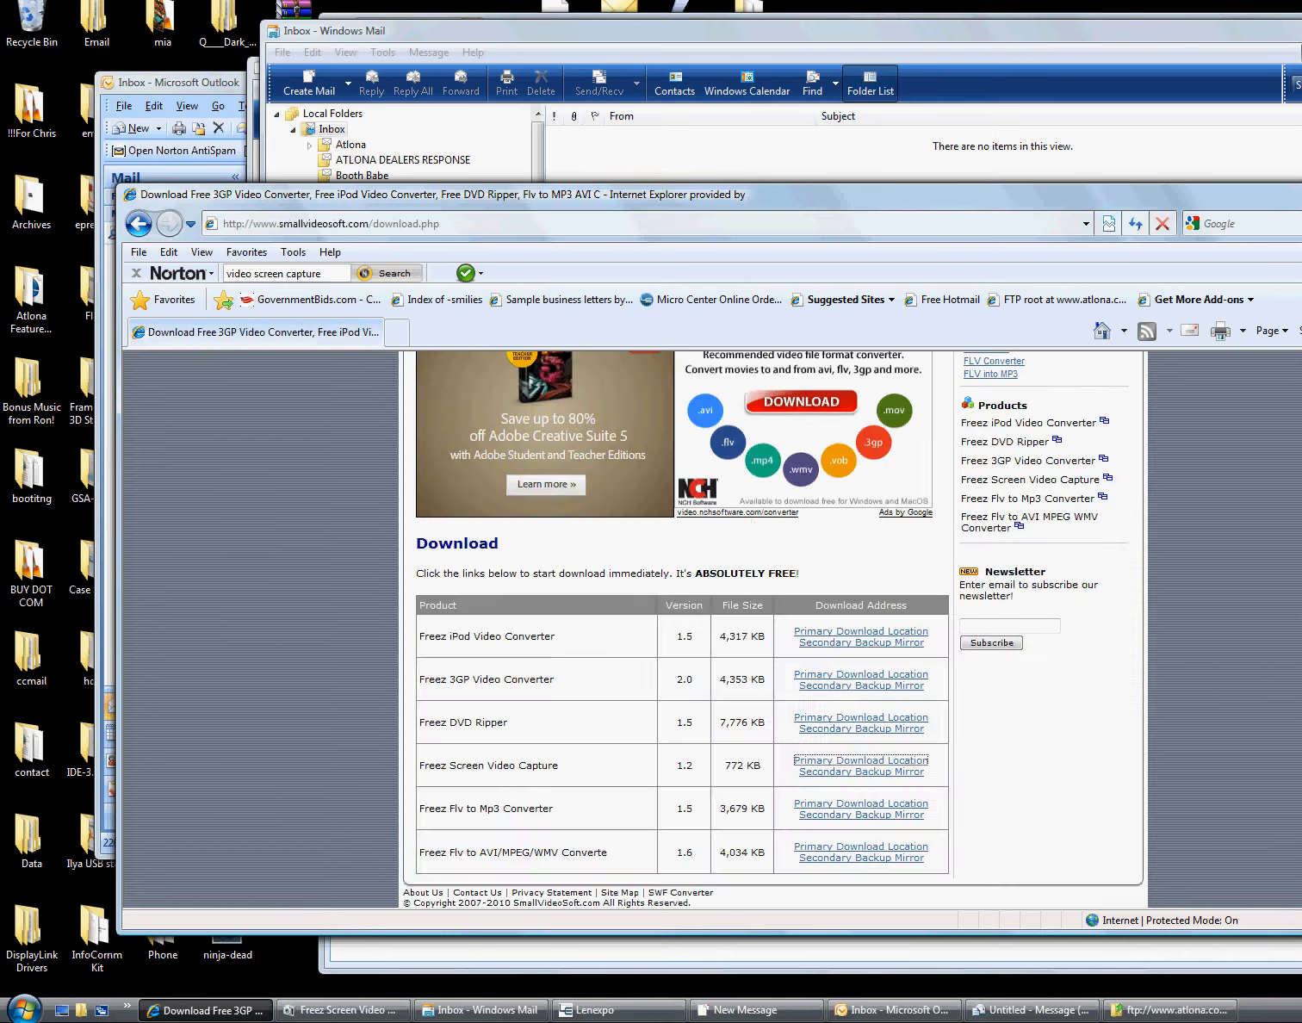
click(1170, 1010)
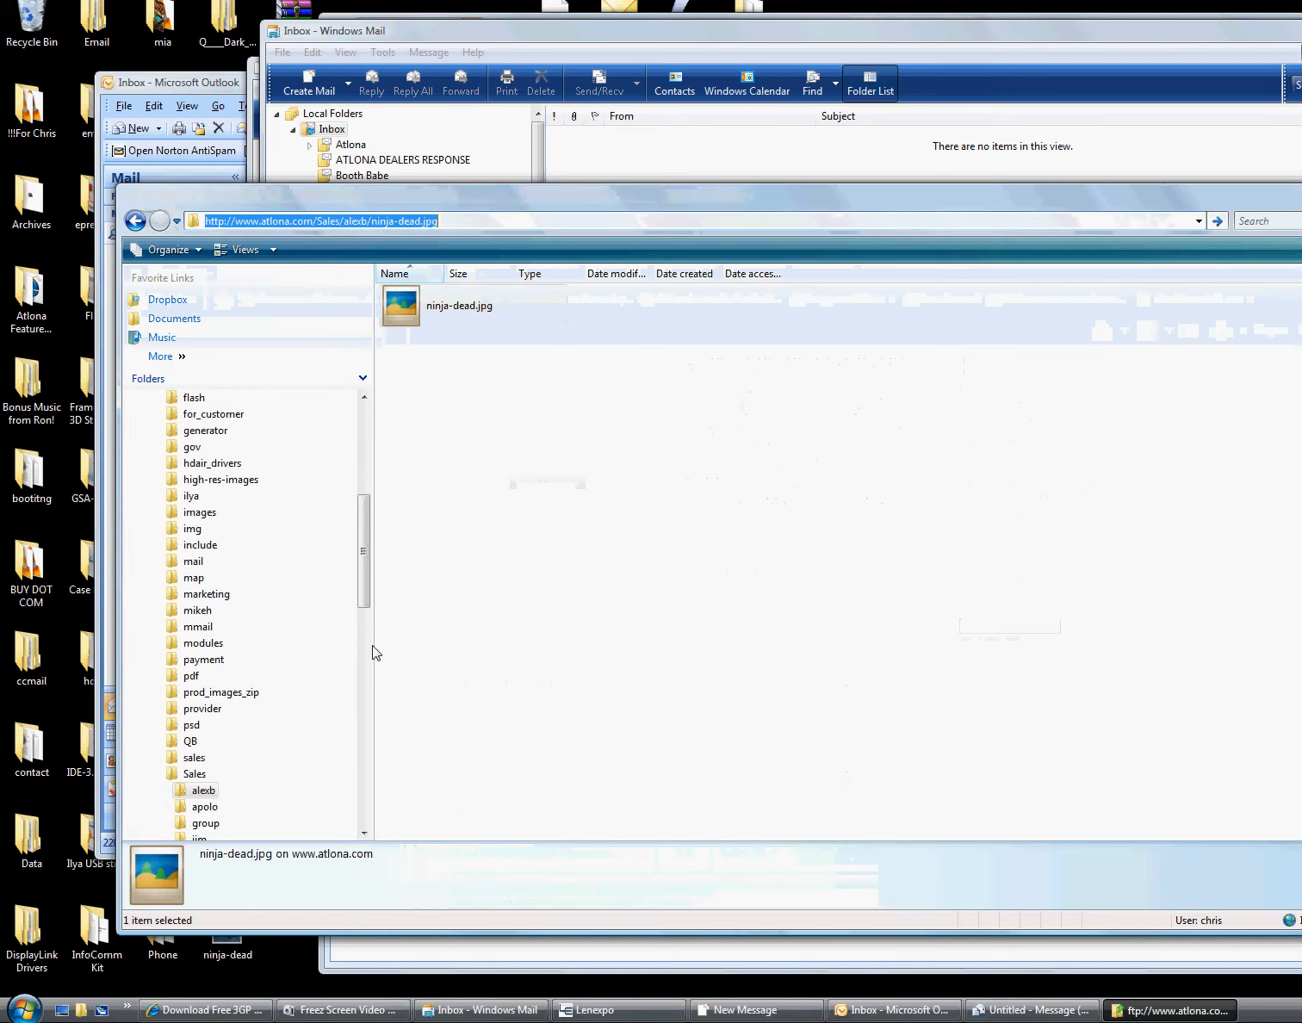
right_click(404, 224)
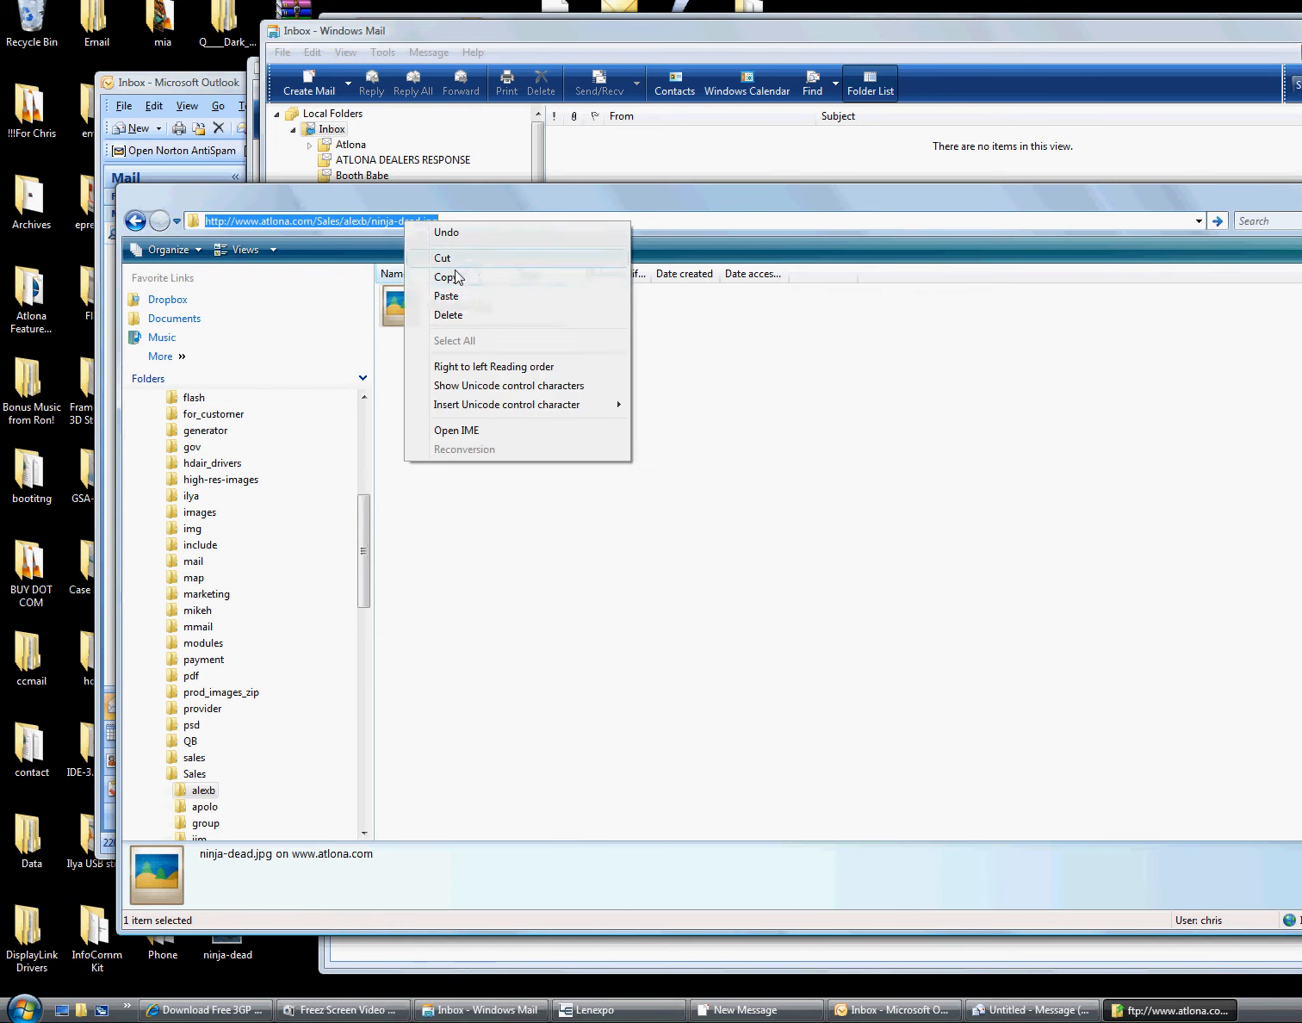
click(514, 278)
click(479, 1010)
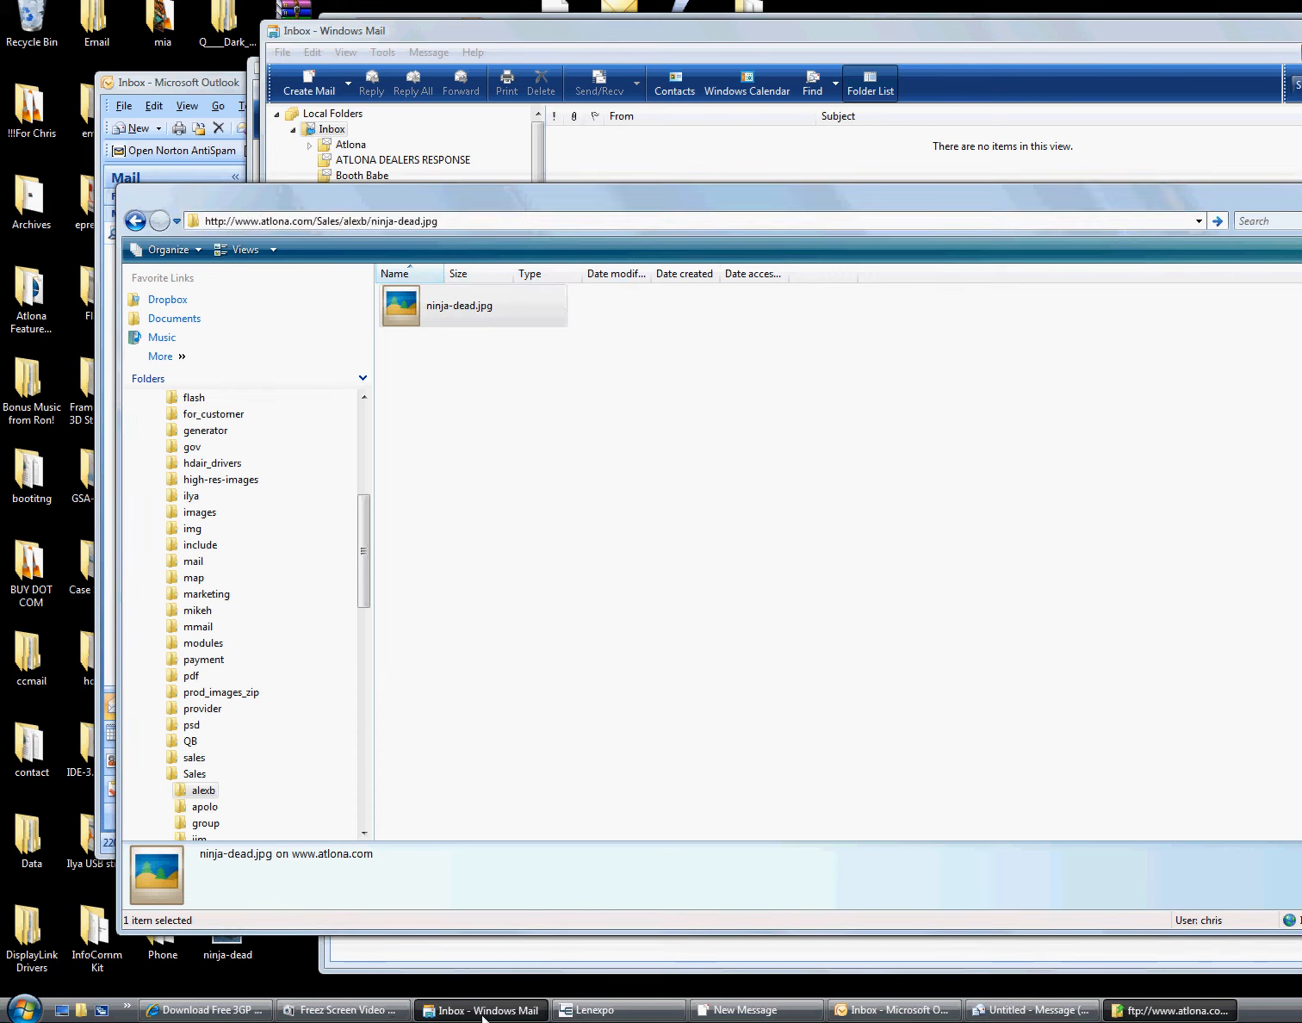
In the new message draft, set the Atlona logo's picture source to the ninja-dead.jpg URL
click(716, 1011)
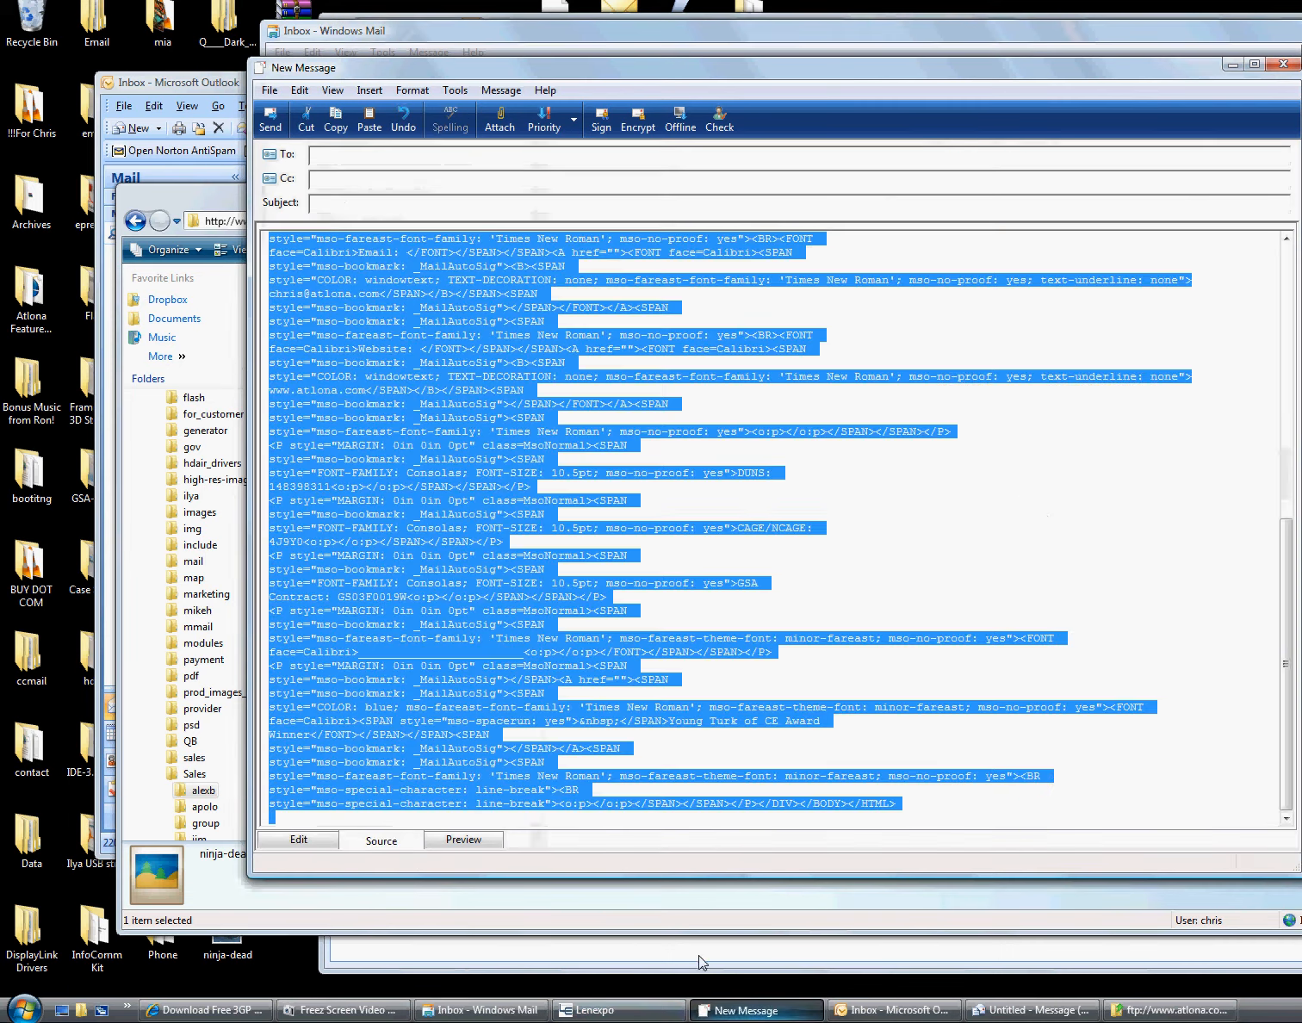
click(295, 839)
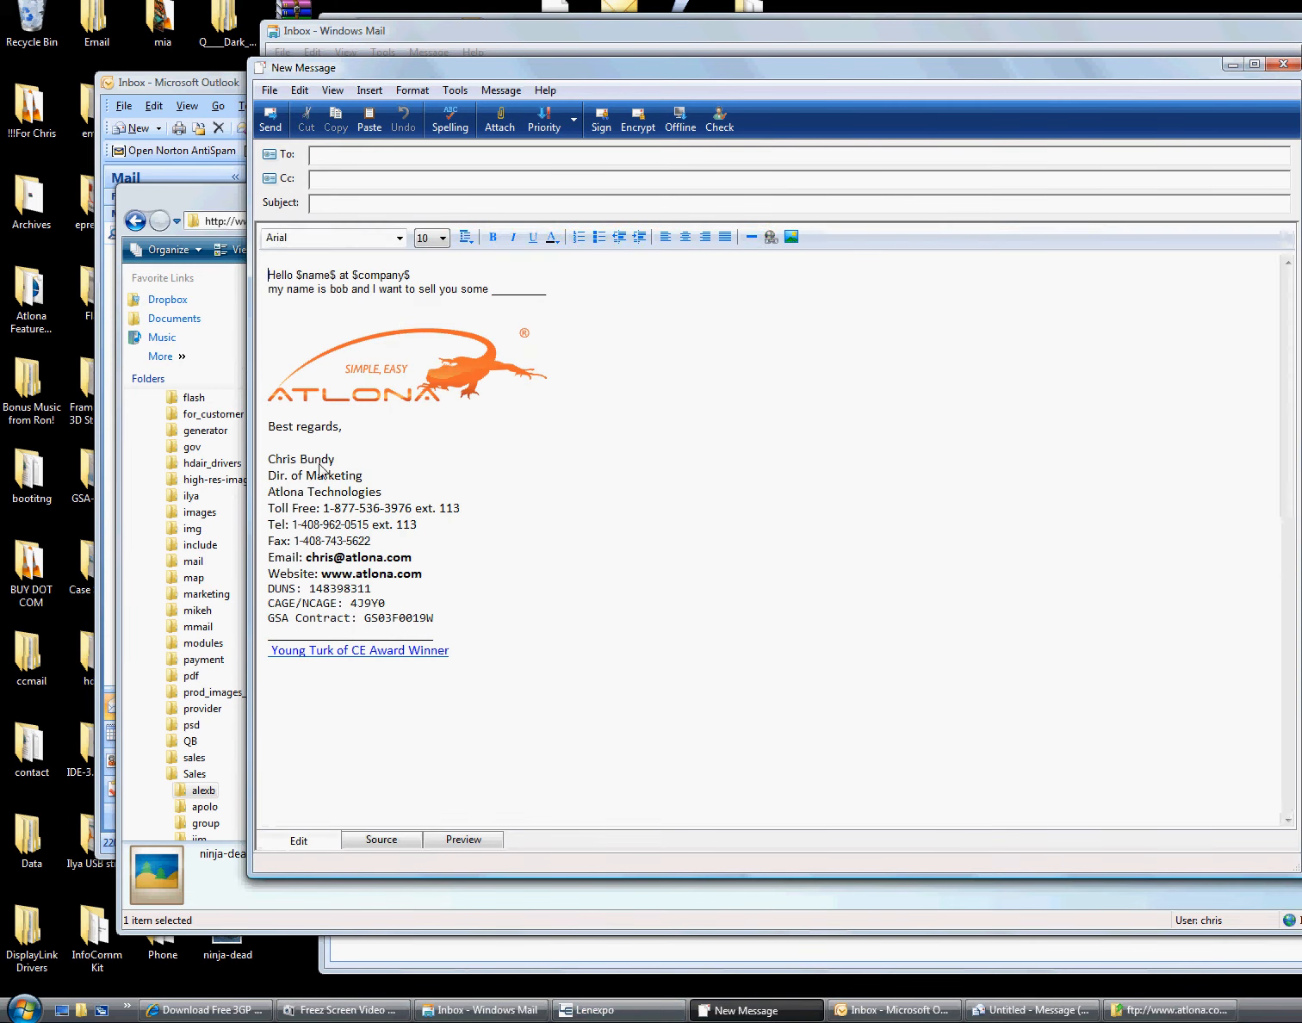
right_click(359, 371)
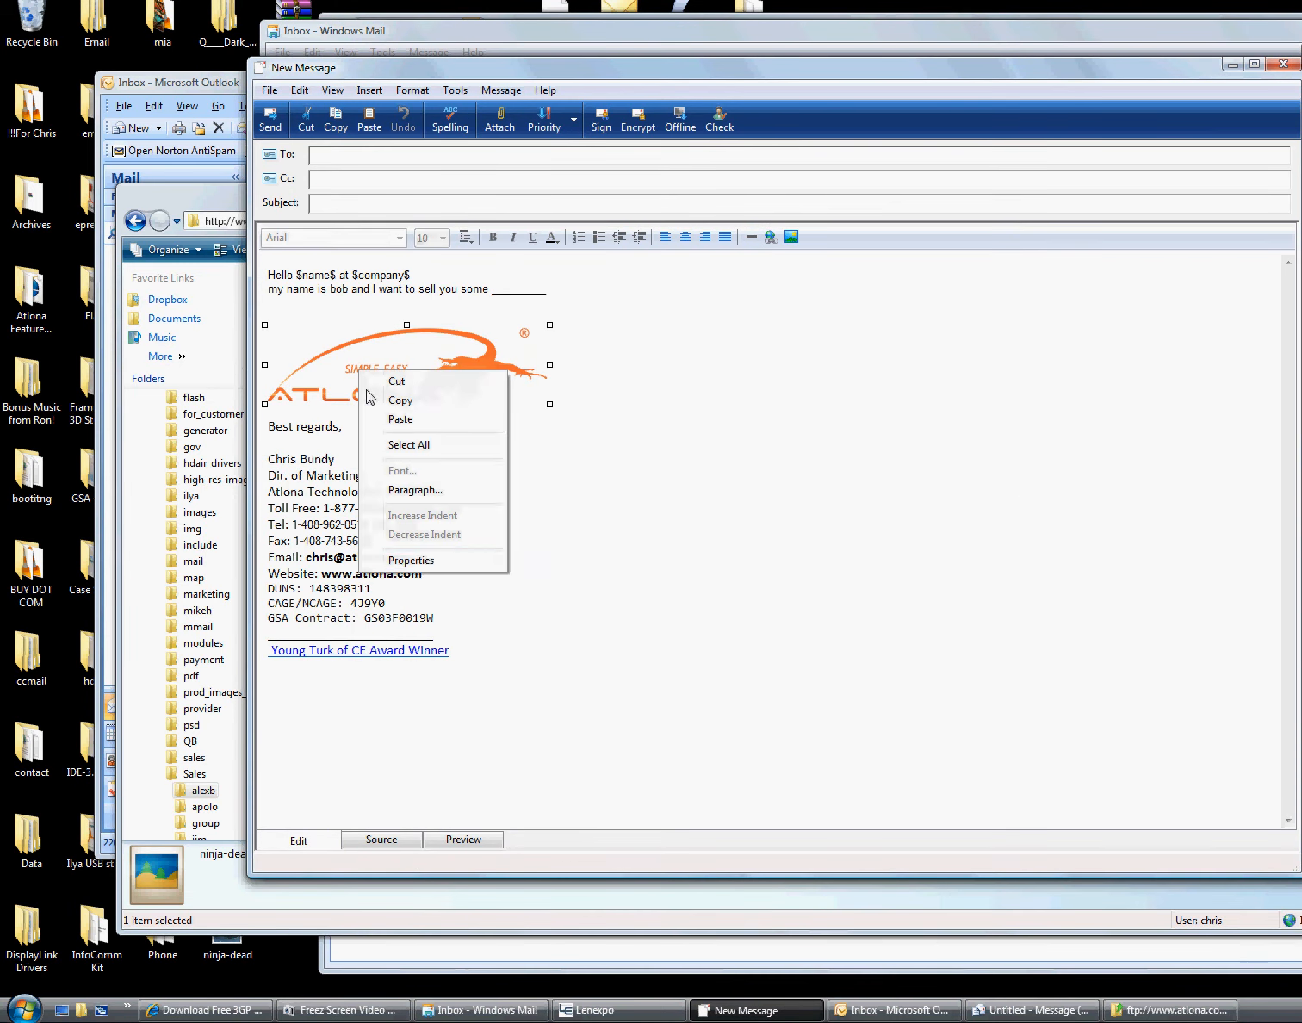
click(413, 561)
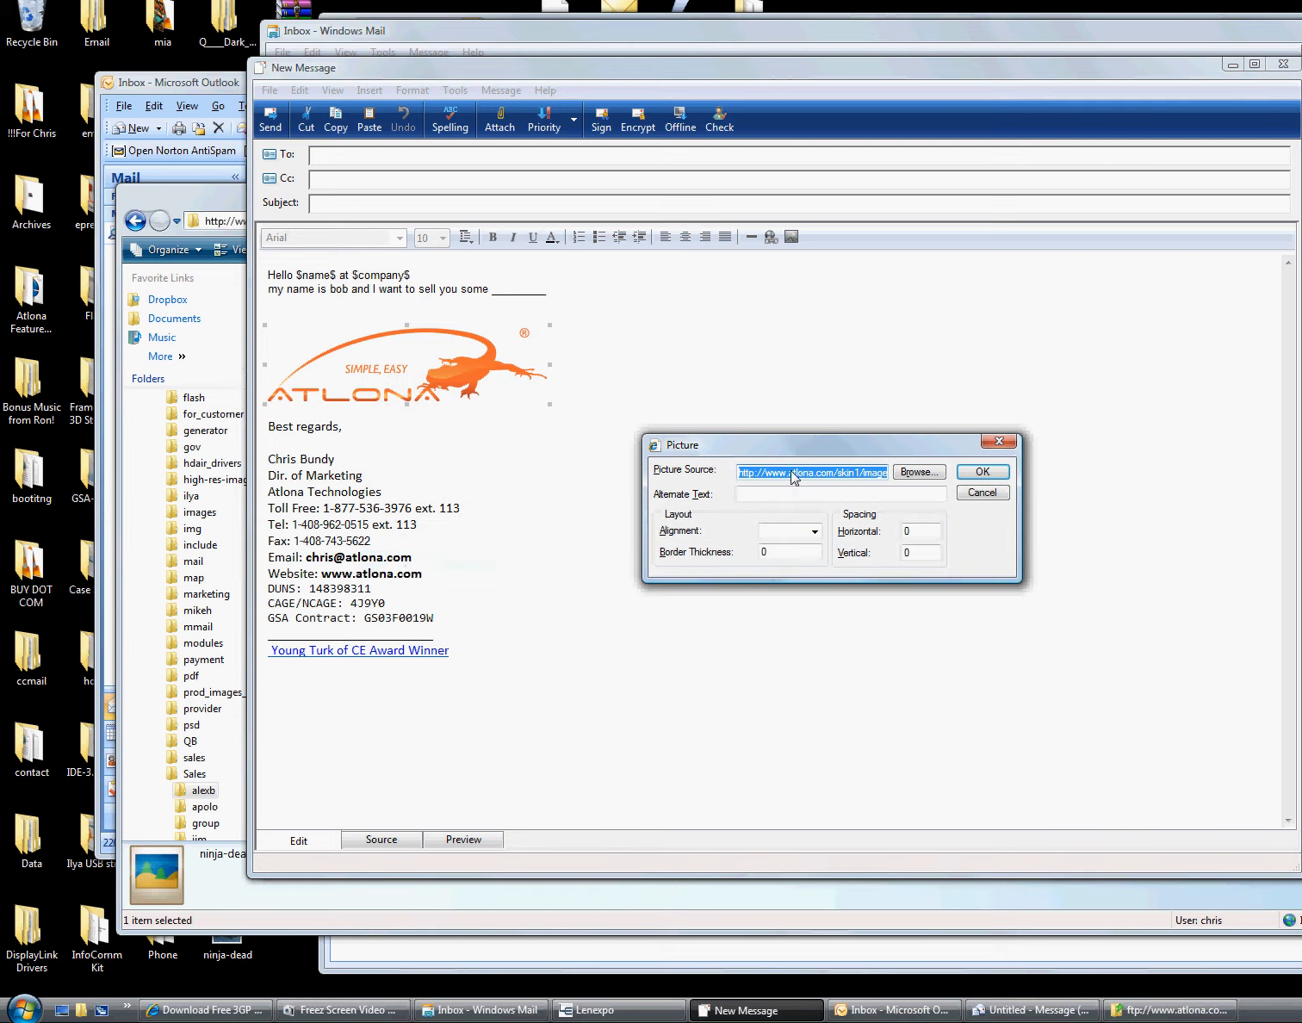
click(978, 473)
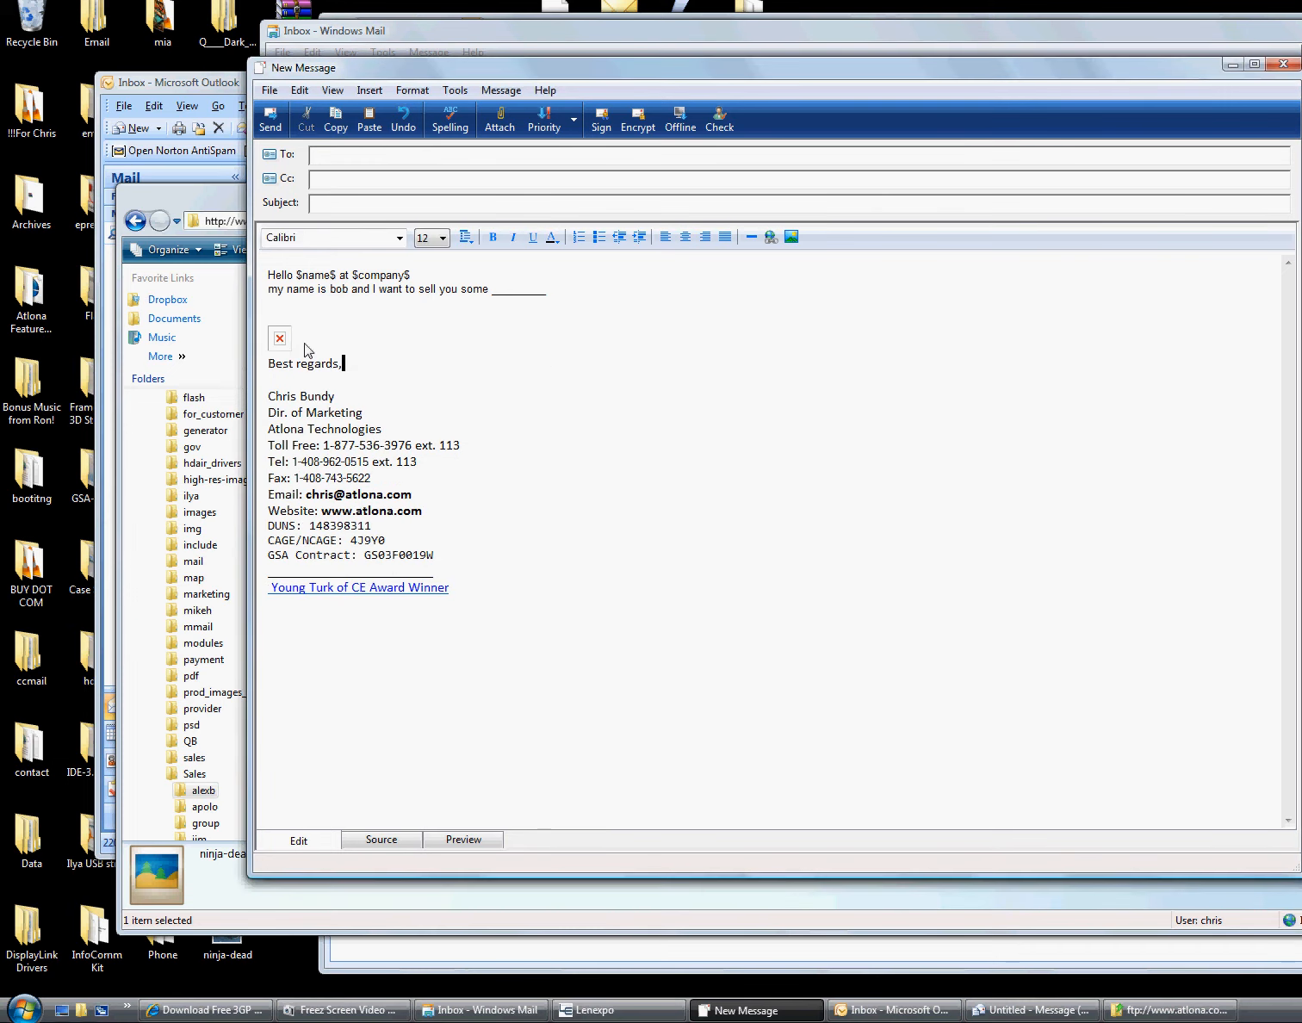
click(465, 838)
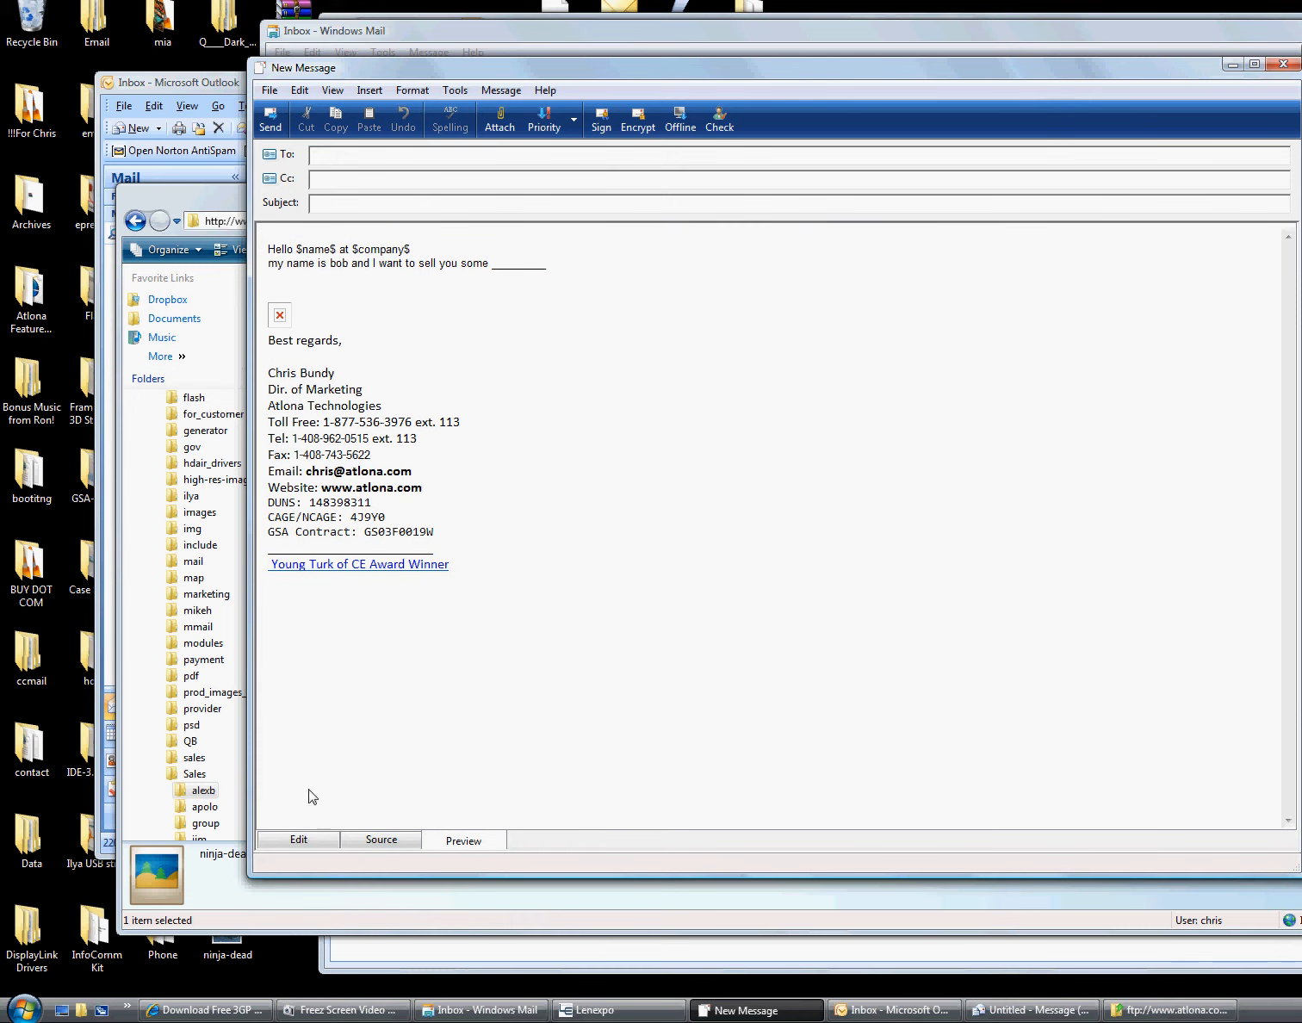
Recheck the broken image's Picture Source address and confirm the picture properties
right_click(273, 320)
click(297, 839)
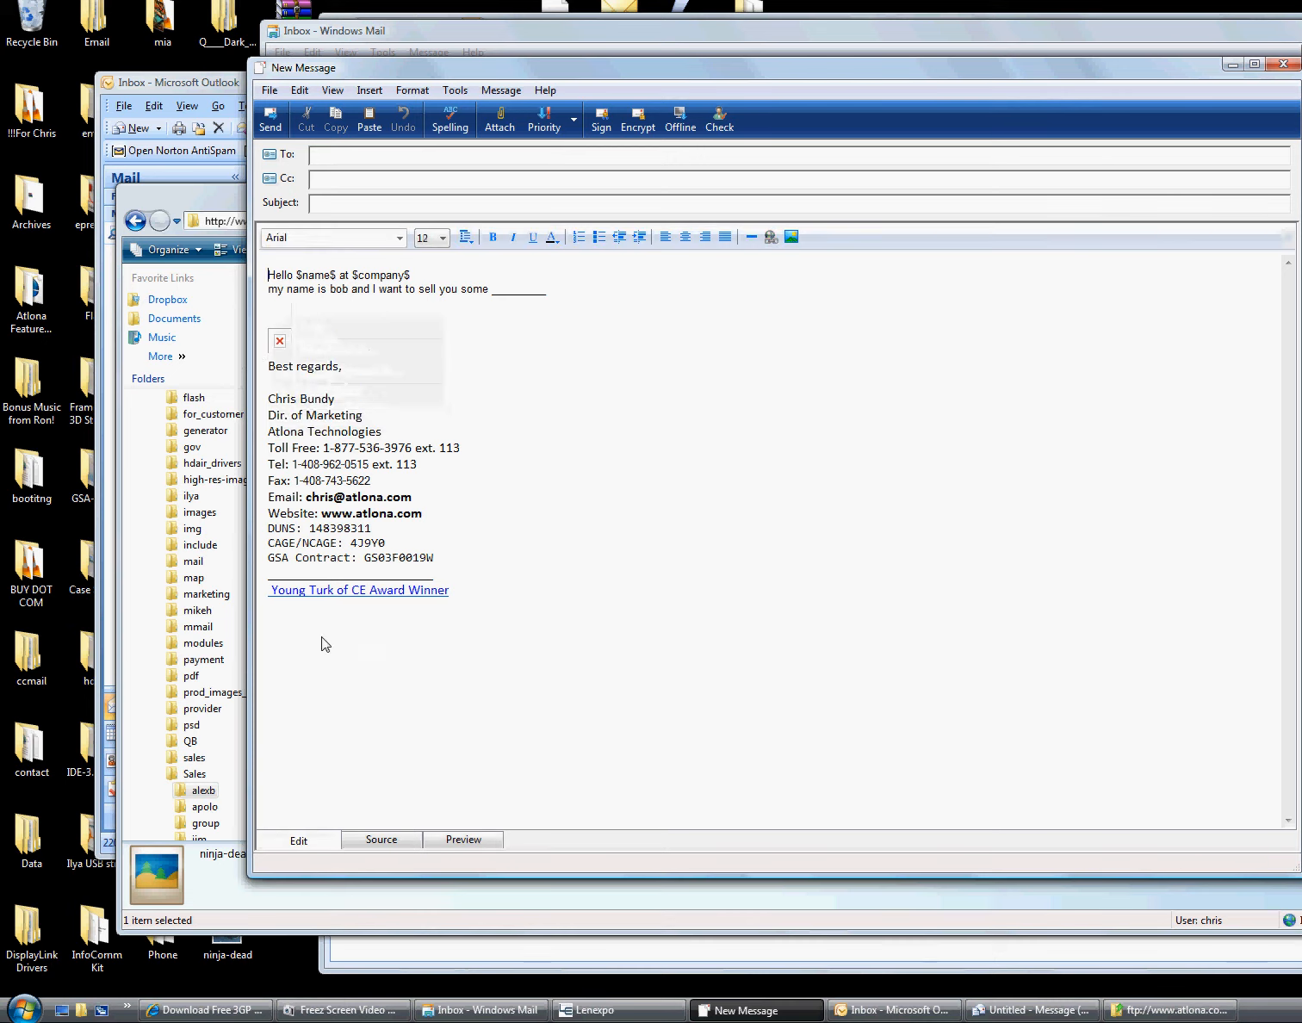
right_click(280, 344)
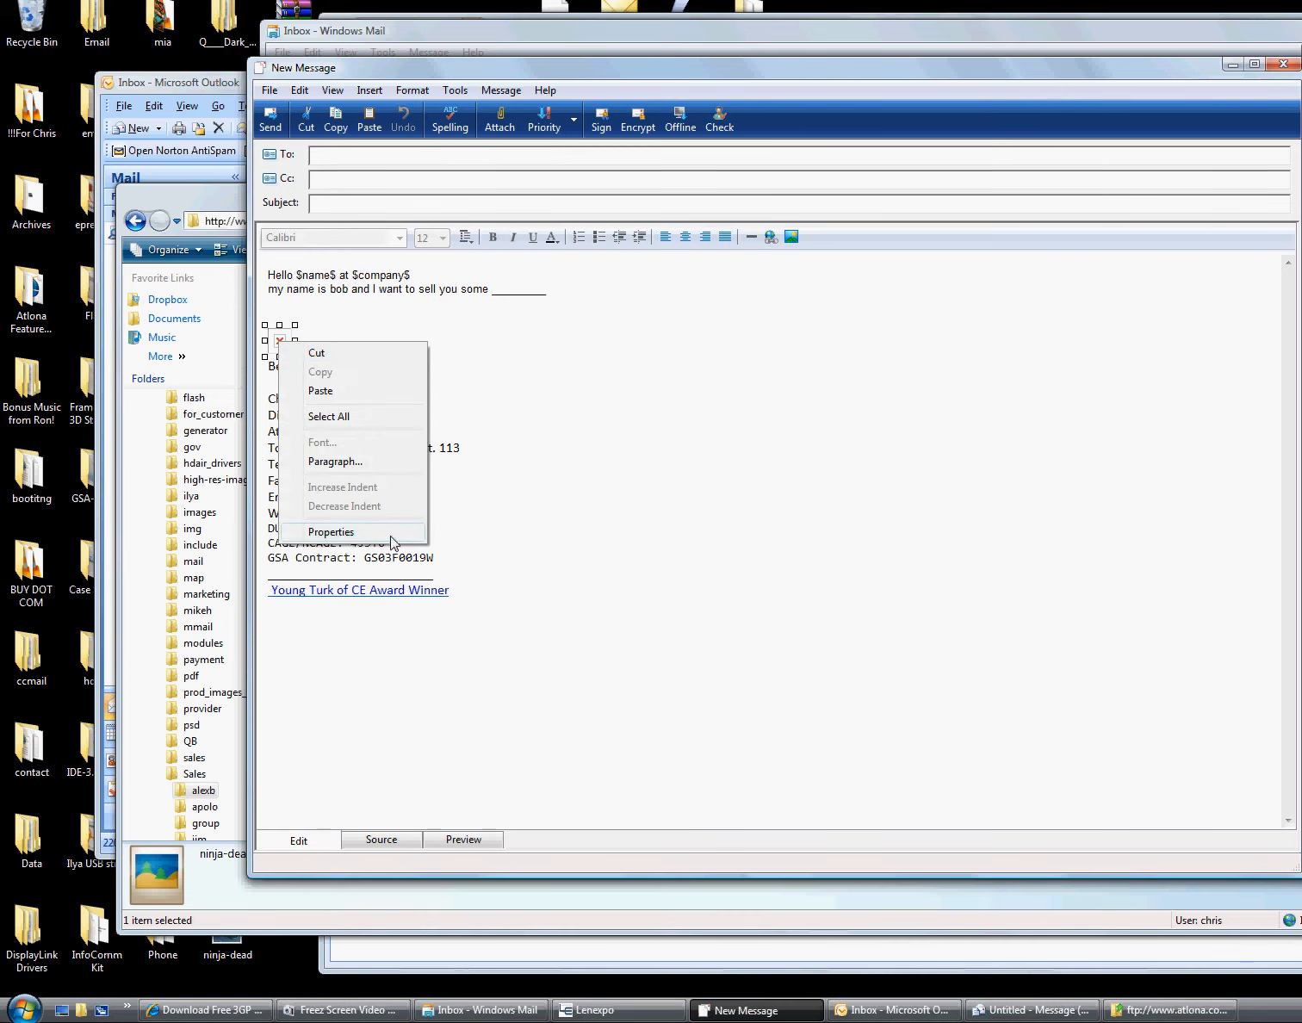
click(311, 532)
drag(764, 477, 935, 470)
key(ctrl+c)
click(816, 468)
click(982, 472)
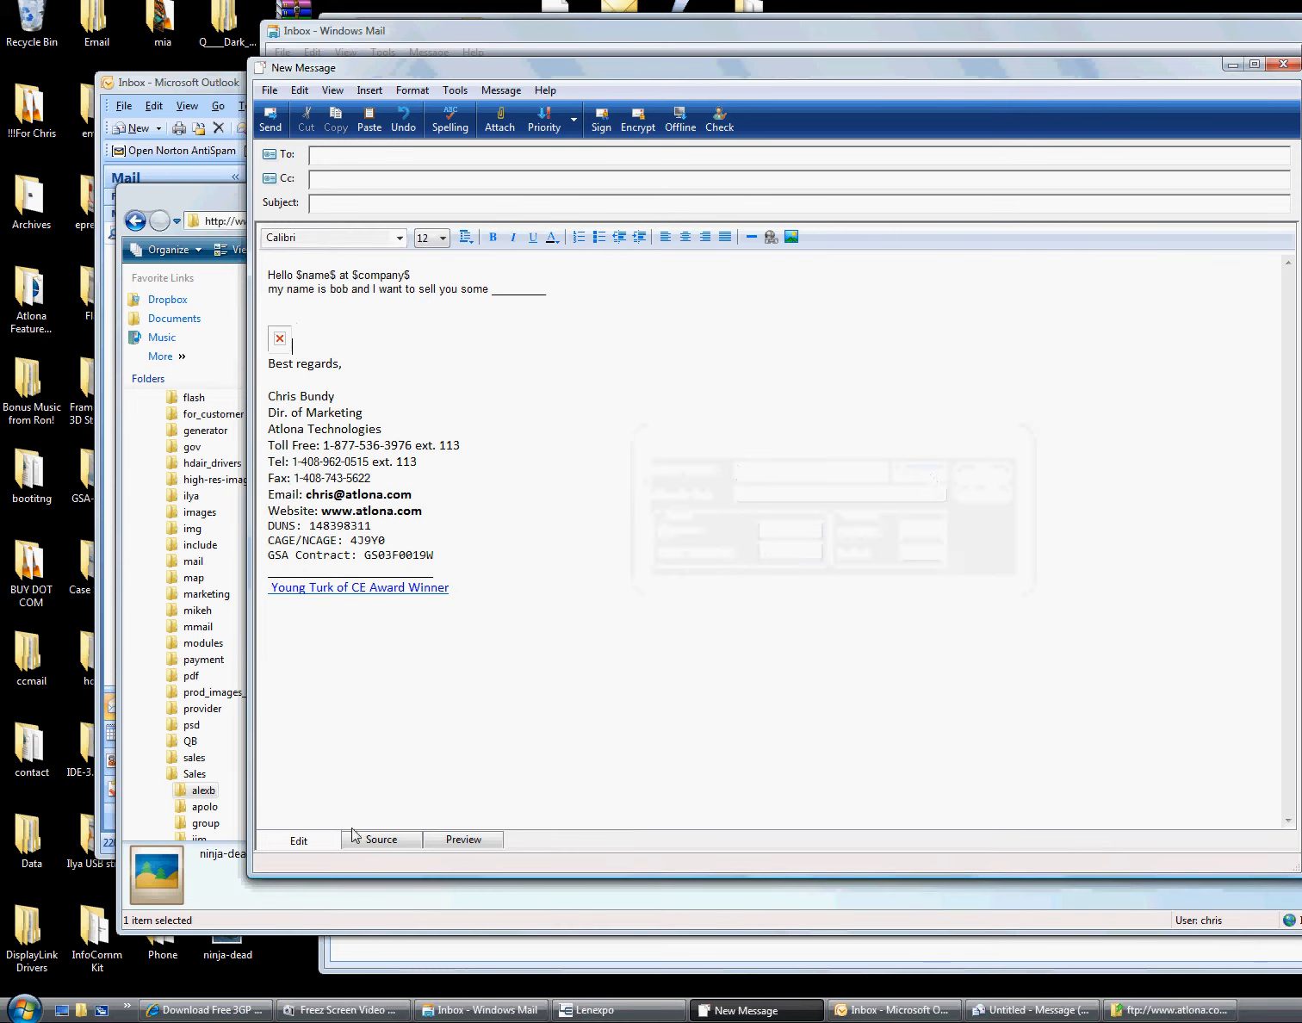
Review the message in the Preview and Source views, then return to editing
click(463, 840)
right_click(282, 318)
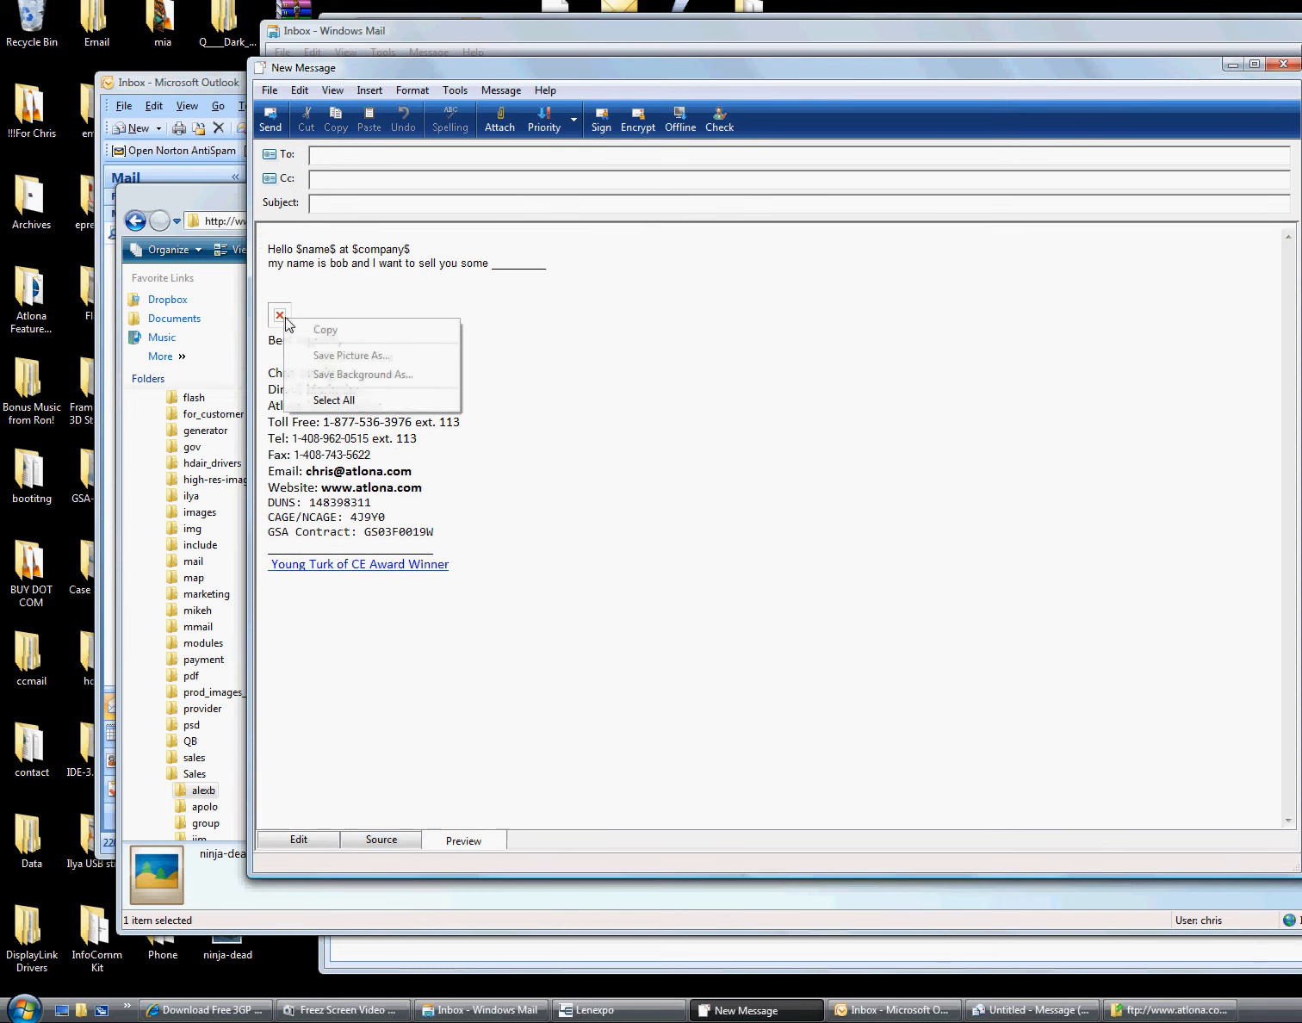
key(Escape)
click(366, 841)
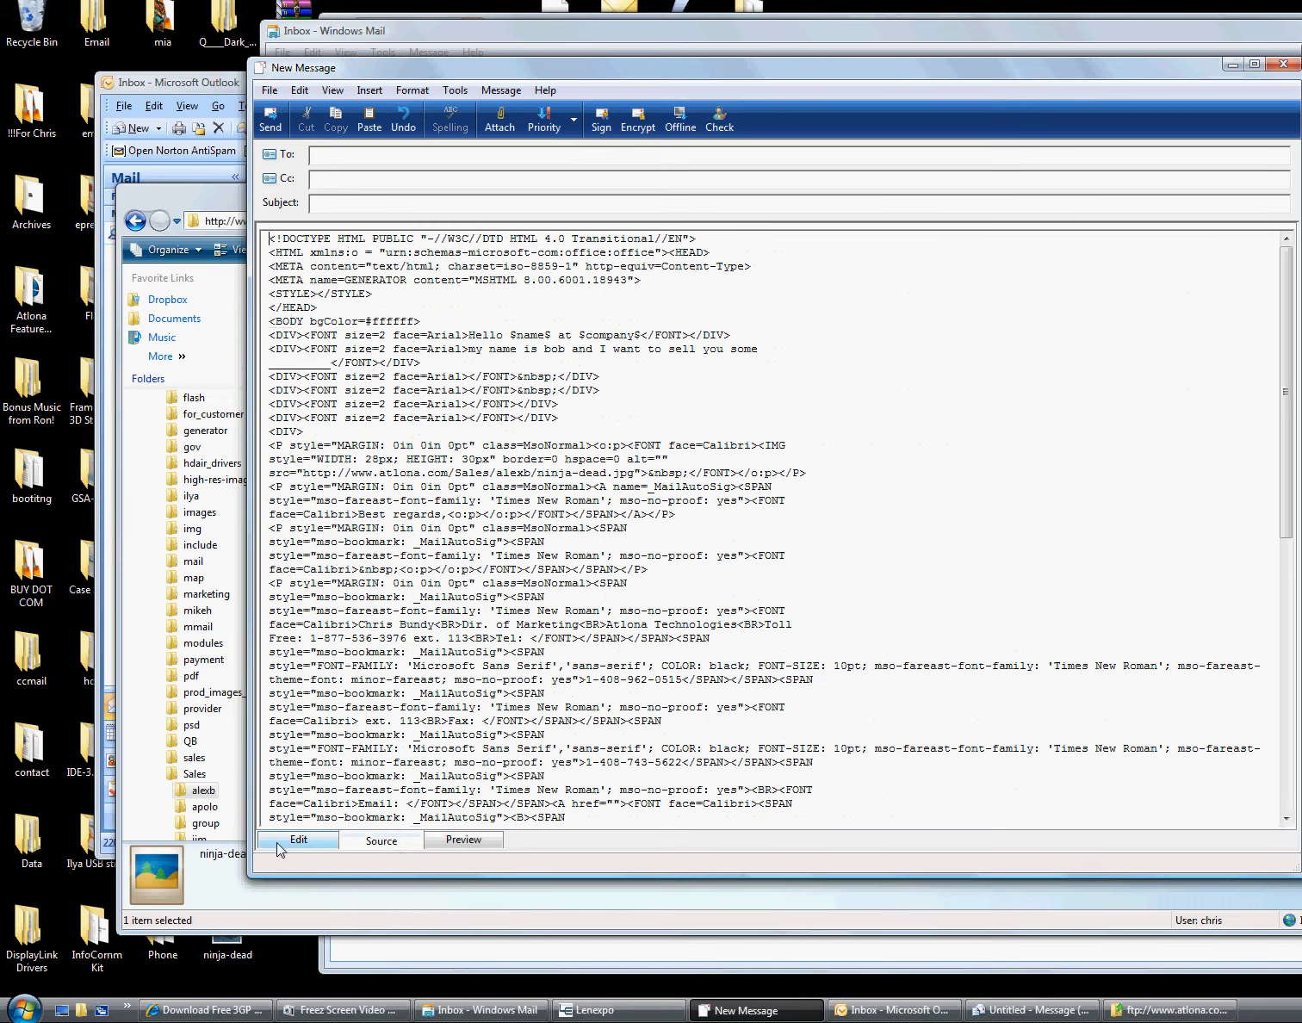
click(274, 844)
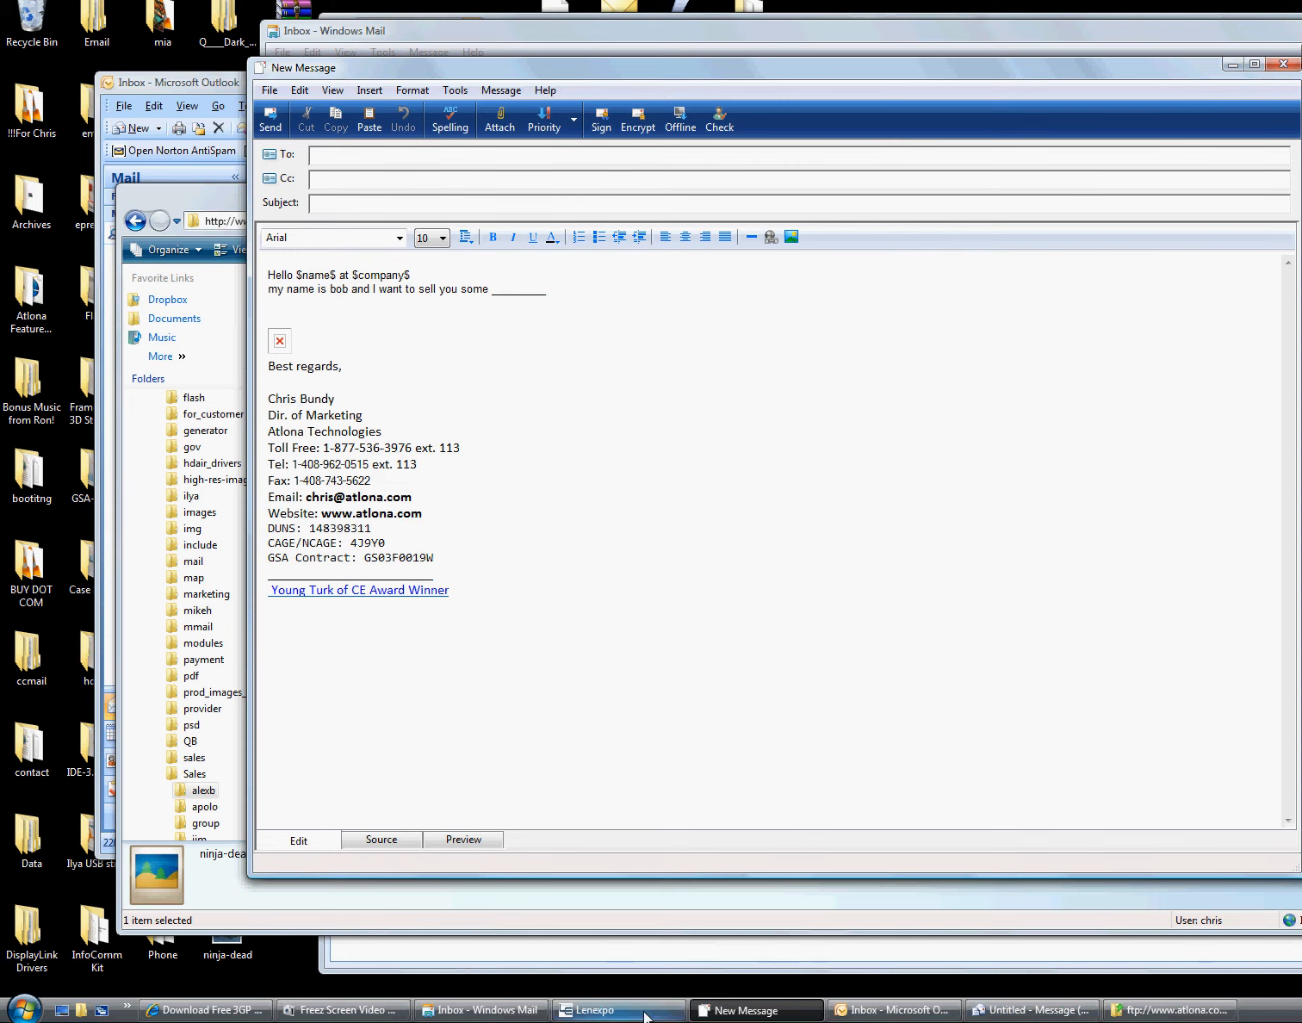
Load the ninja-dead.jpg web address in a new Internet Explorer tab
click(206, 1010)
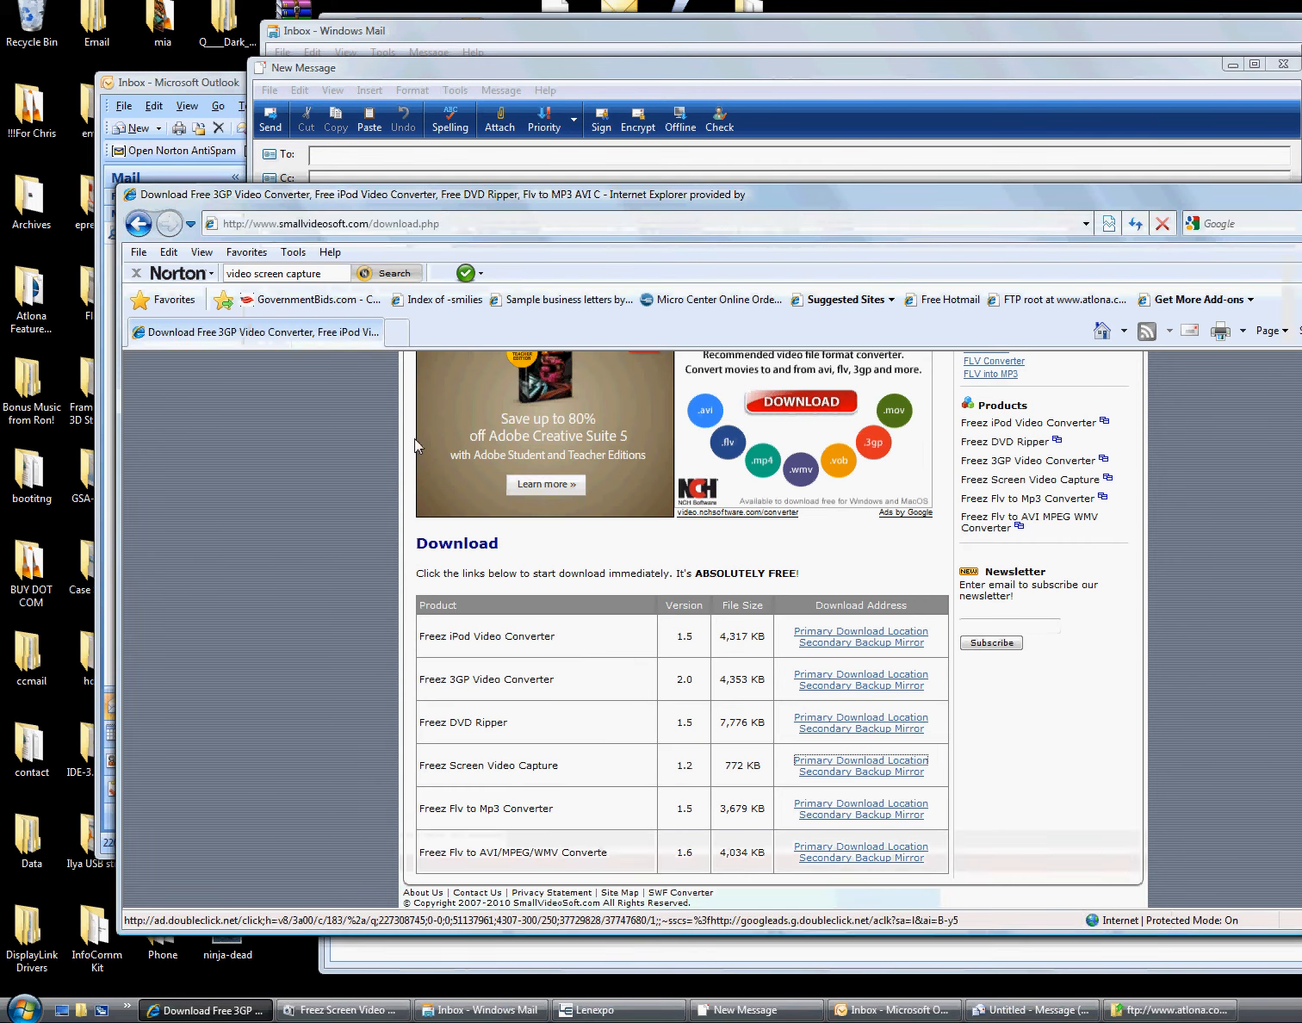
click(398, 332)
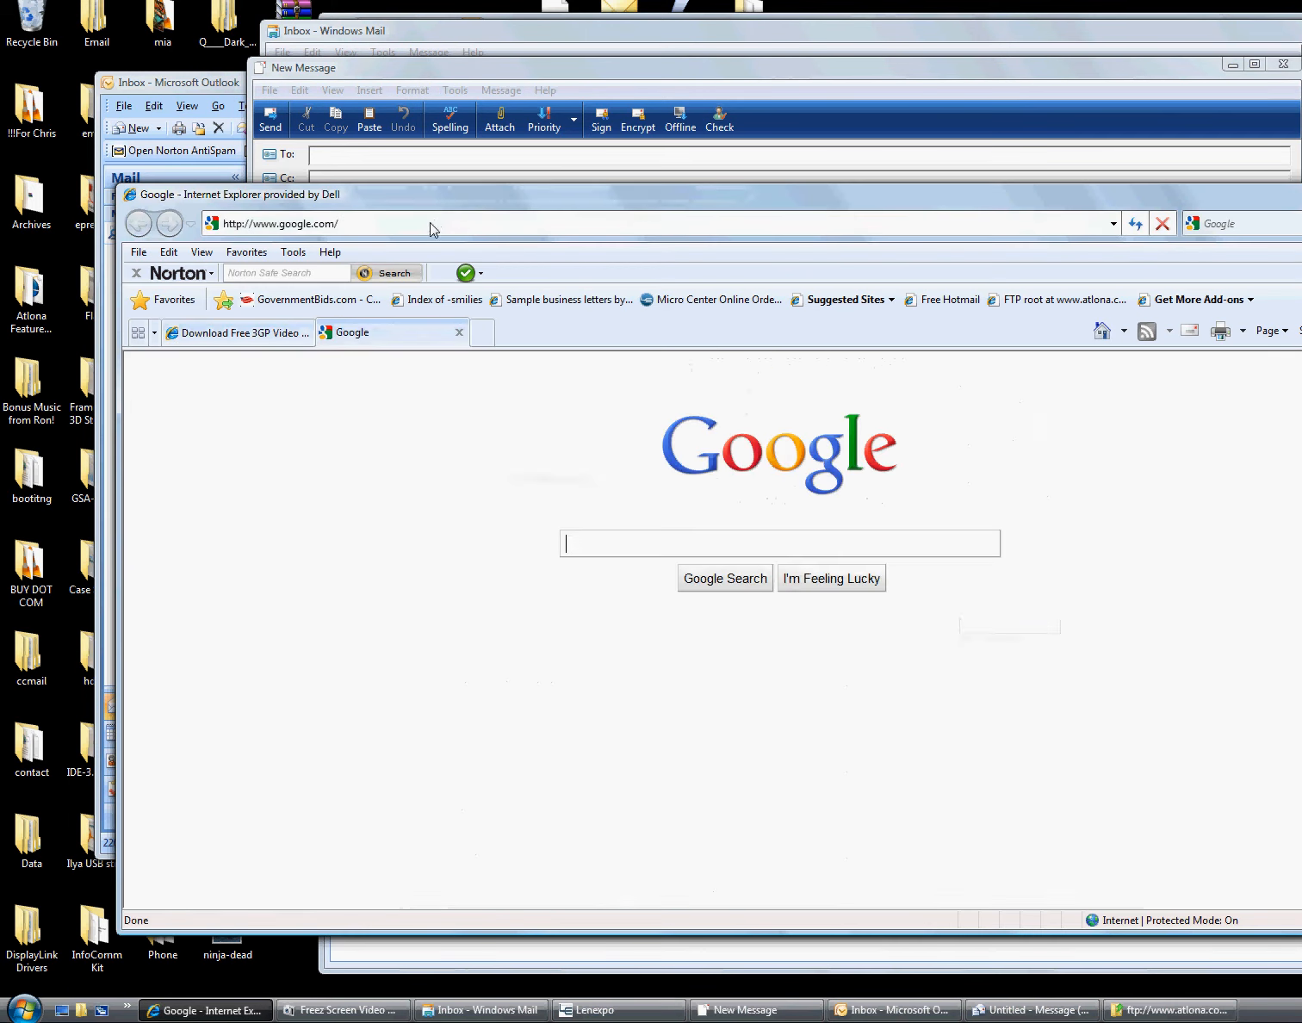
click(429, 222)
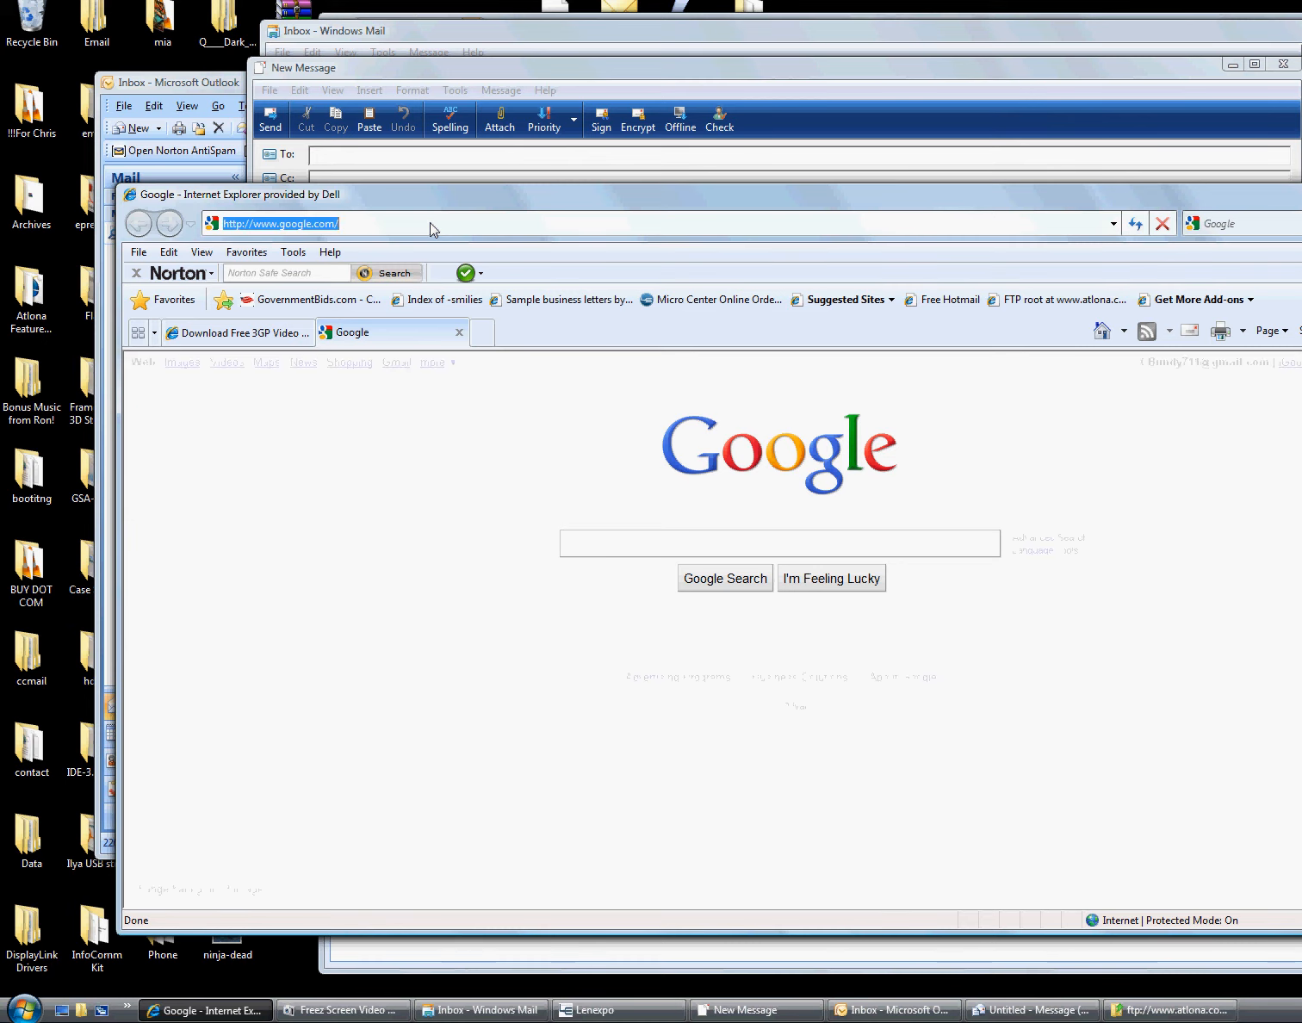
click(429, 223)
key(ctrl+v)
key(Return)
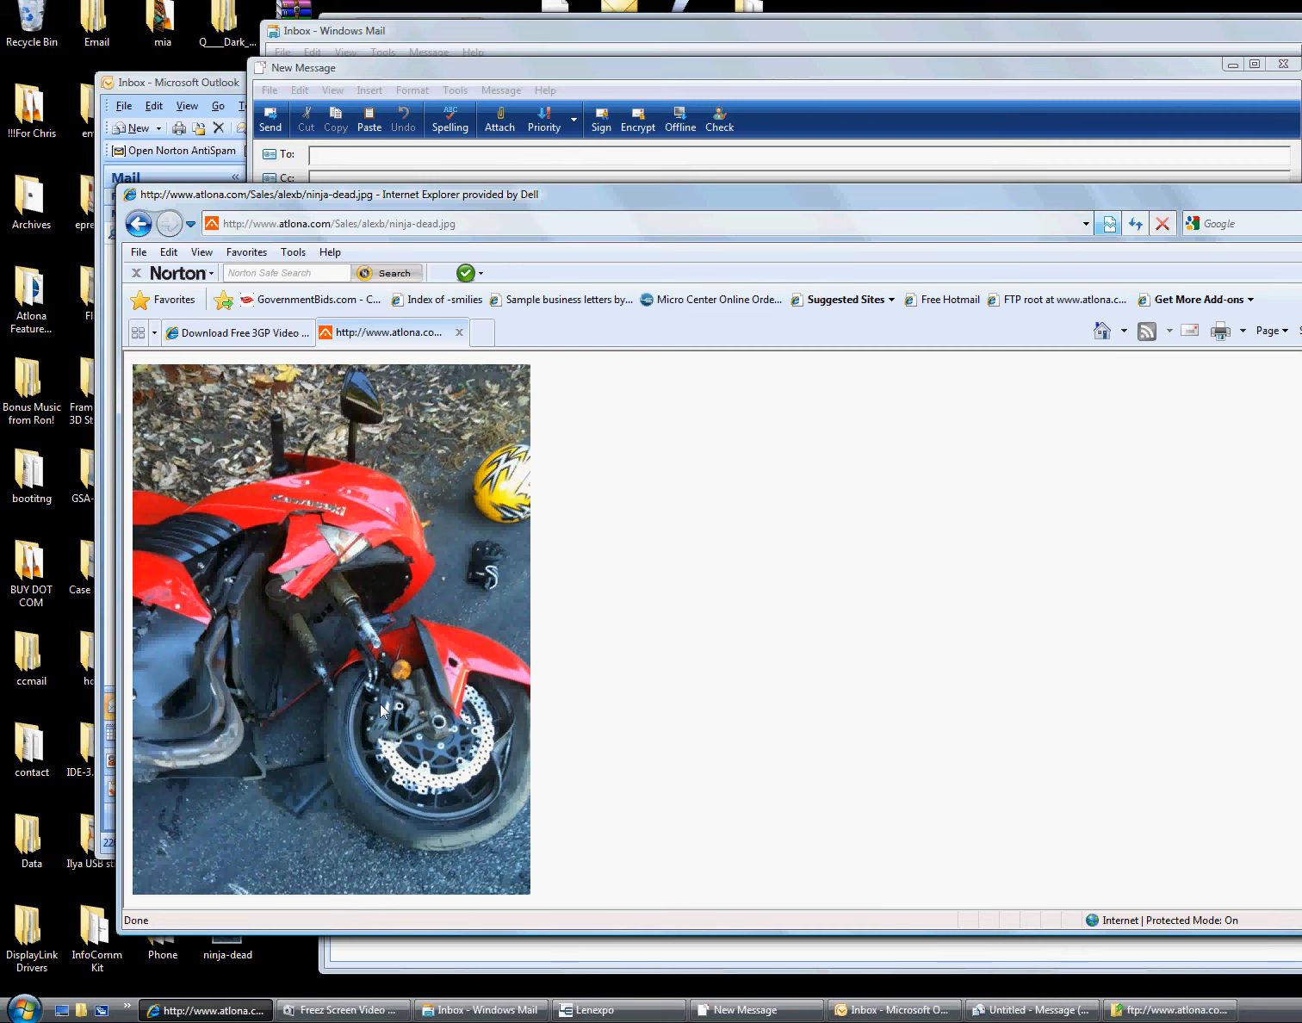
Deselect ninja-dead.jpg in the FTP folder and return to Lenexpo's Leads window
click(1159, 1016)
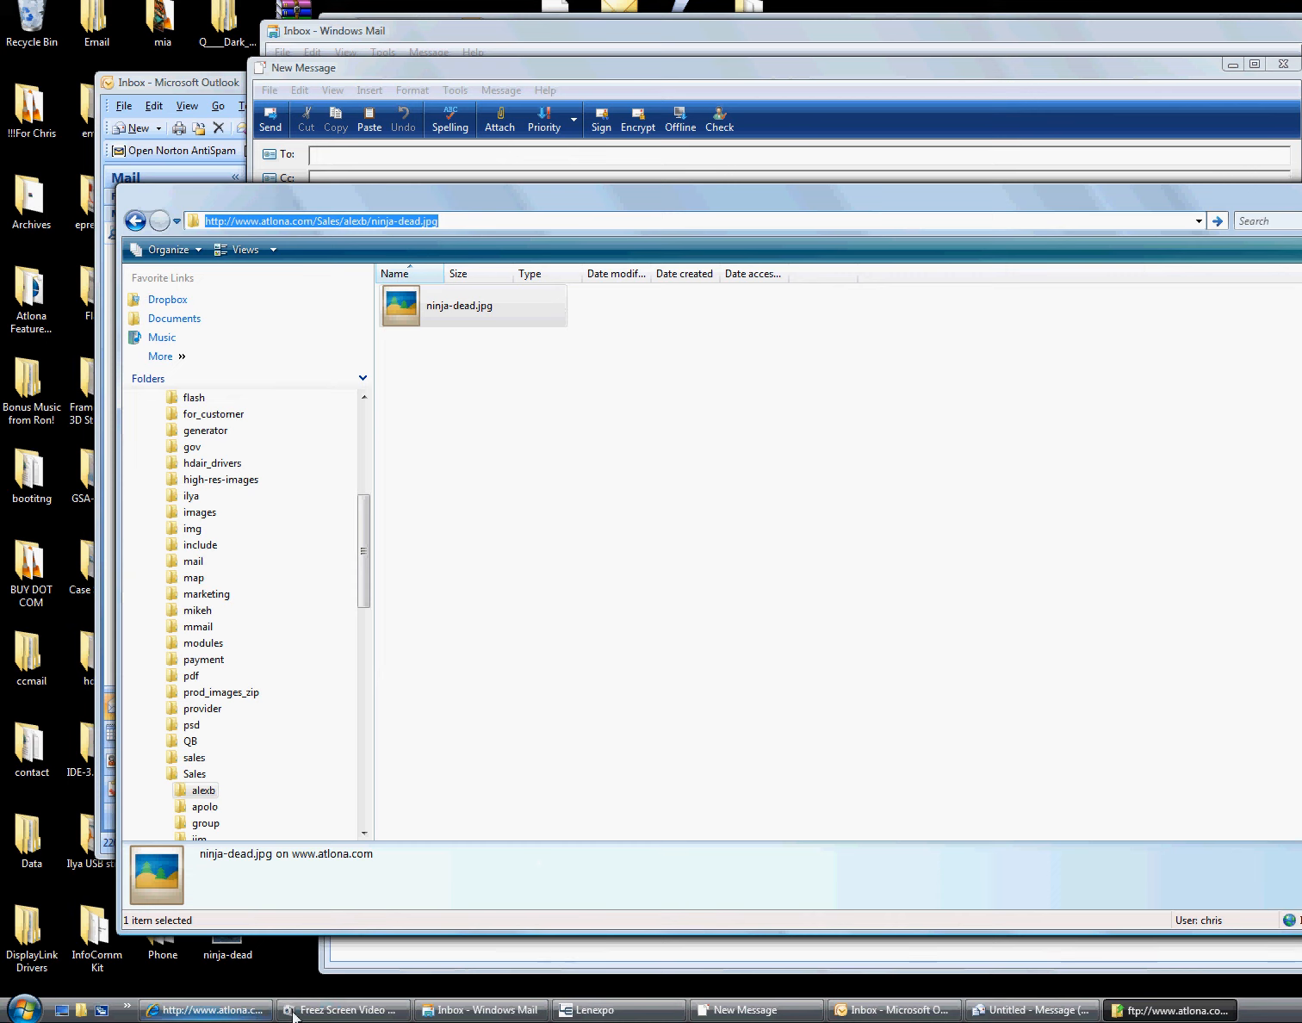
click(516, 546)
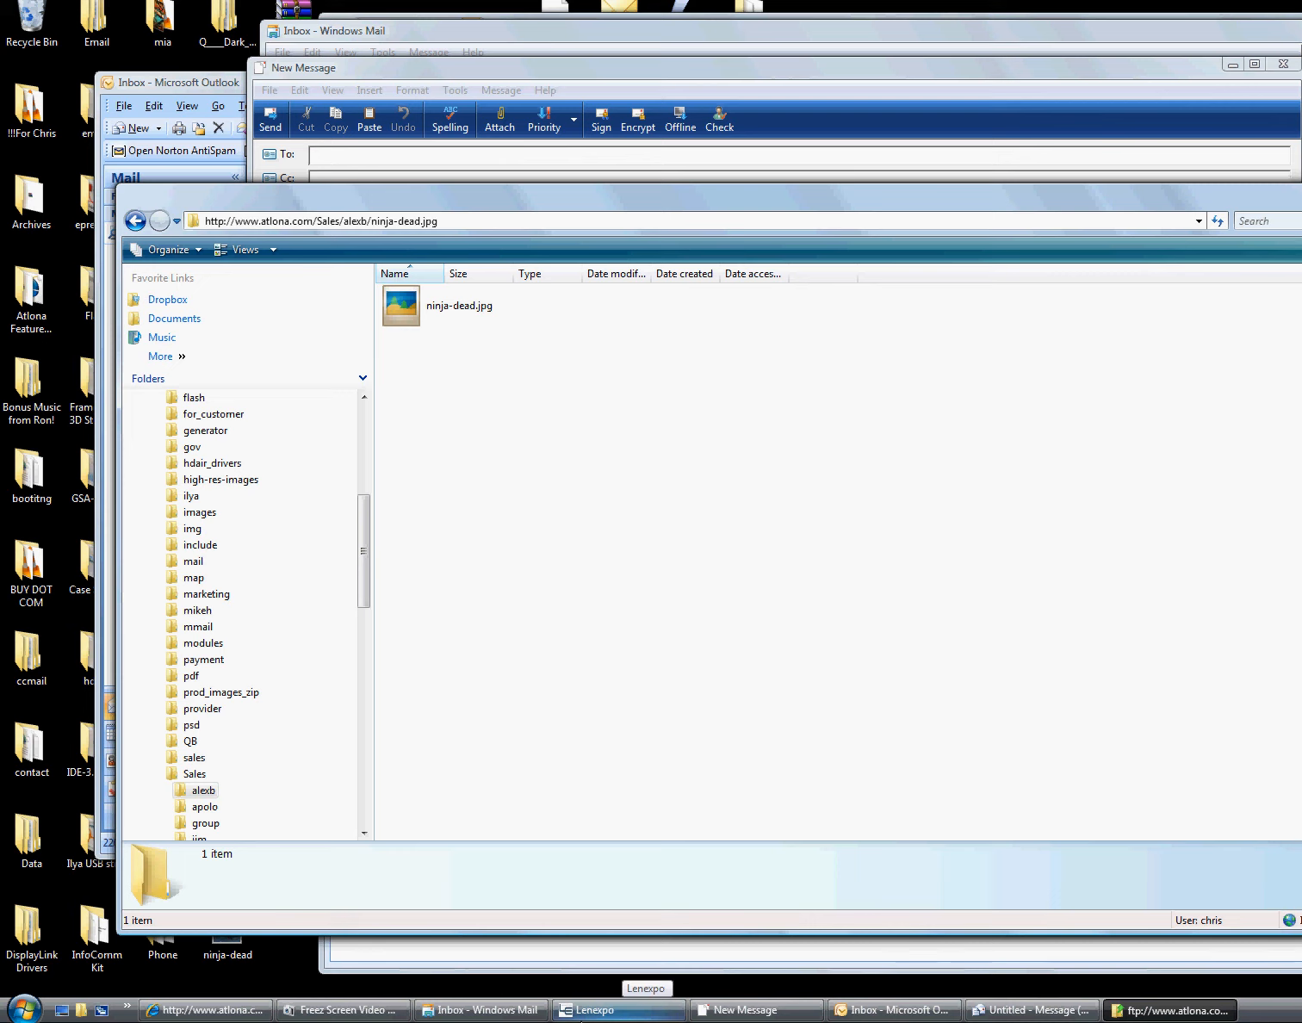
click(586, 1011)
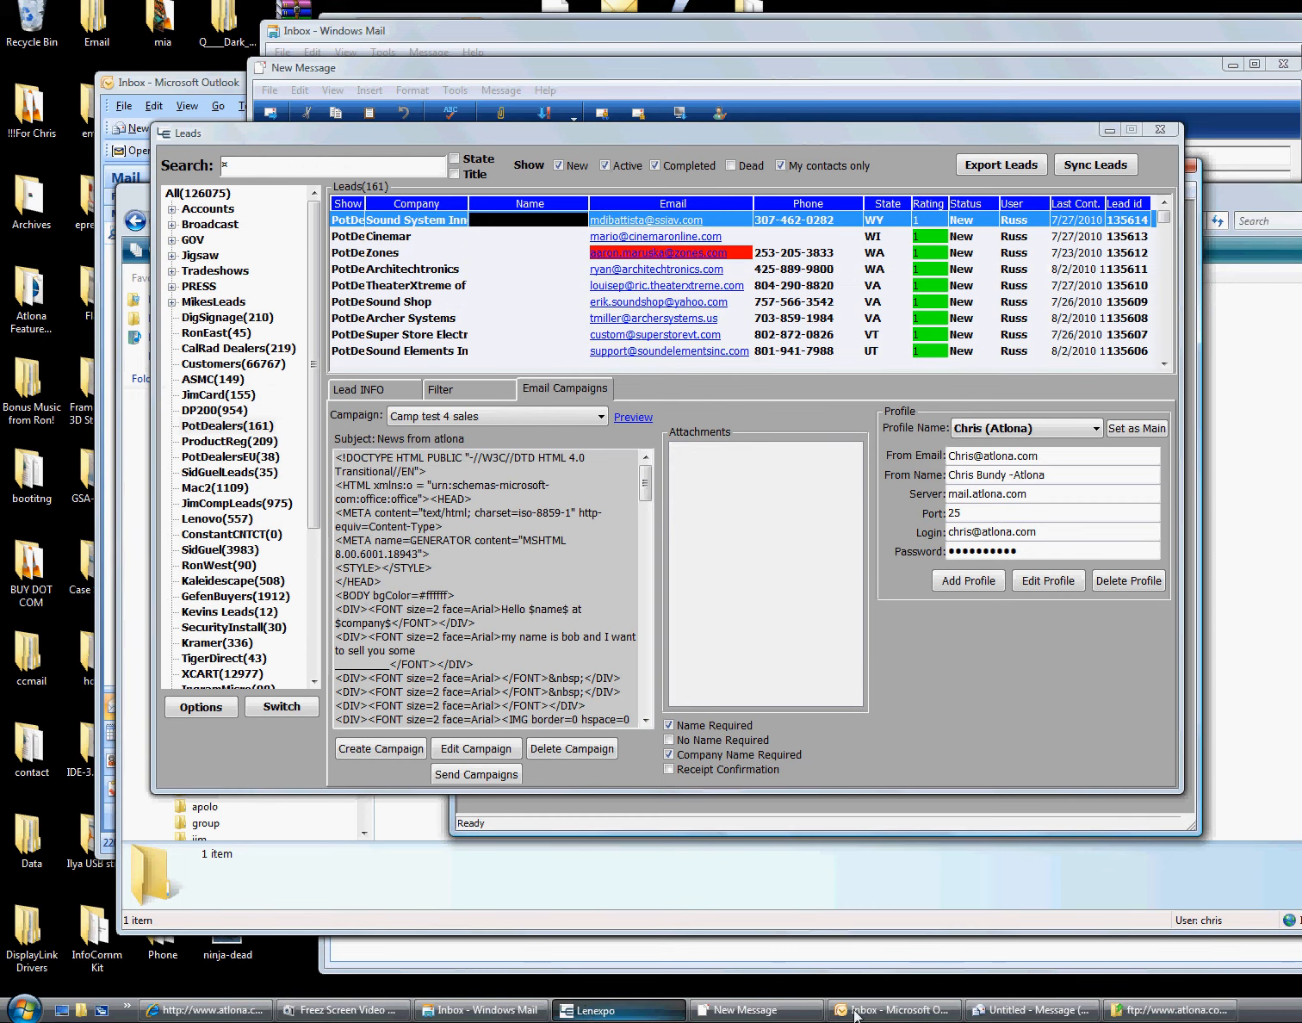